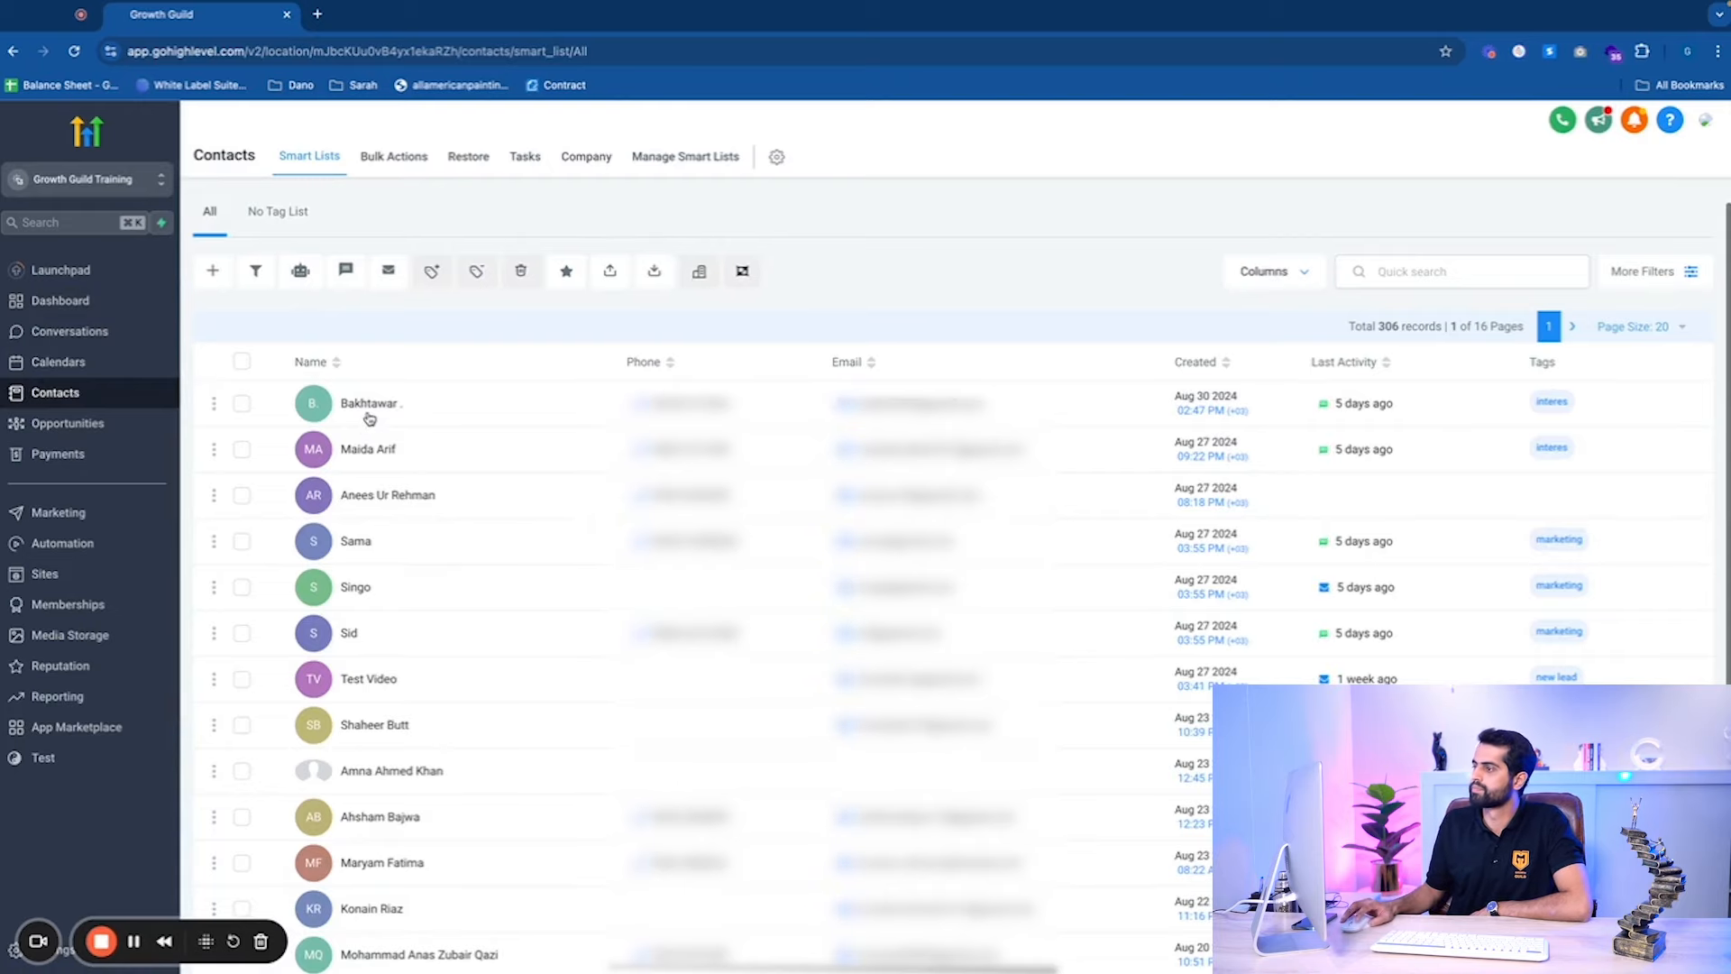
Open the first contact's record from the All smart list.
click(370, 408)
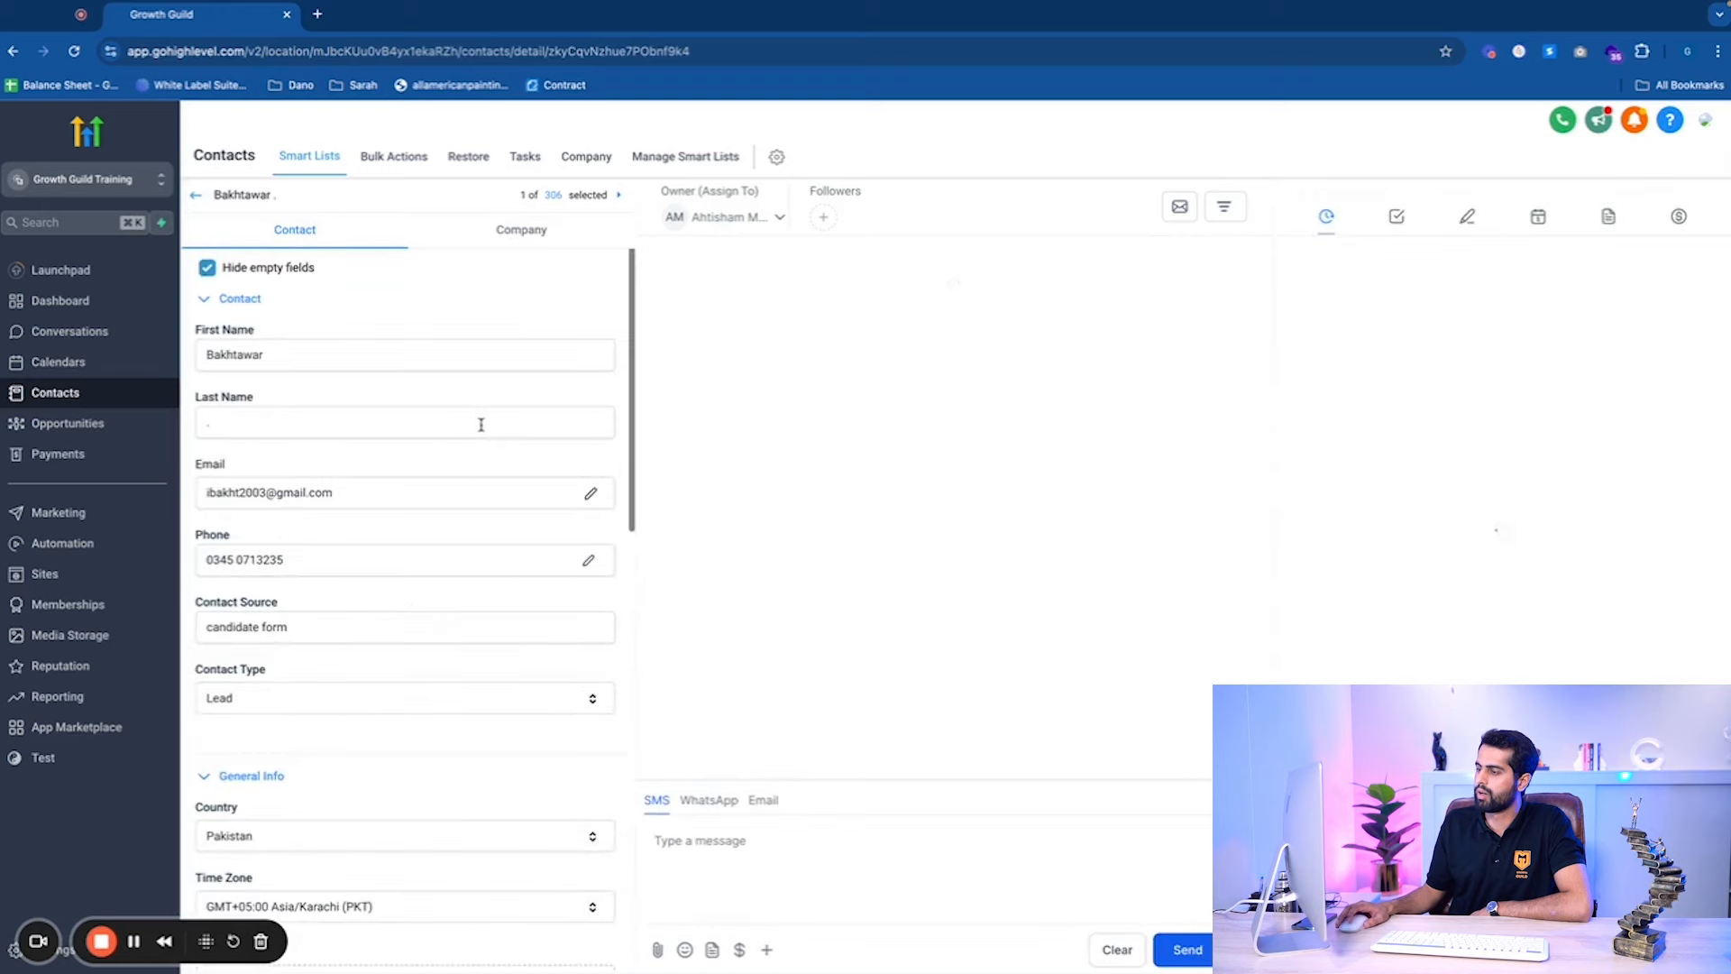
Expand the contact's Additional Info section to reveal the Current Weight (Lbs.) field.
scroll(514, 451, down, 3)
scroll(515, 457, down, 5)
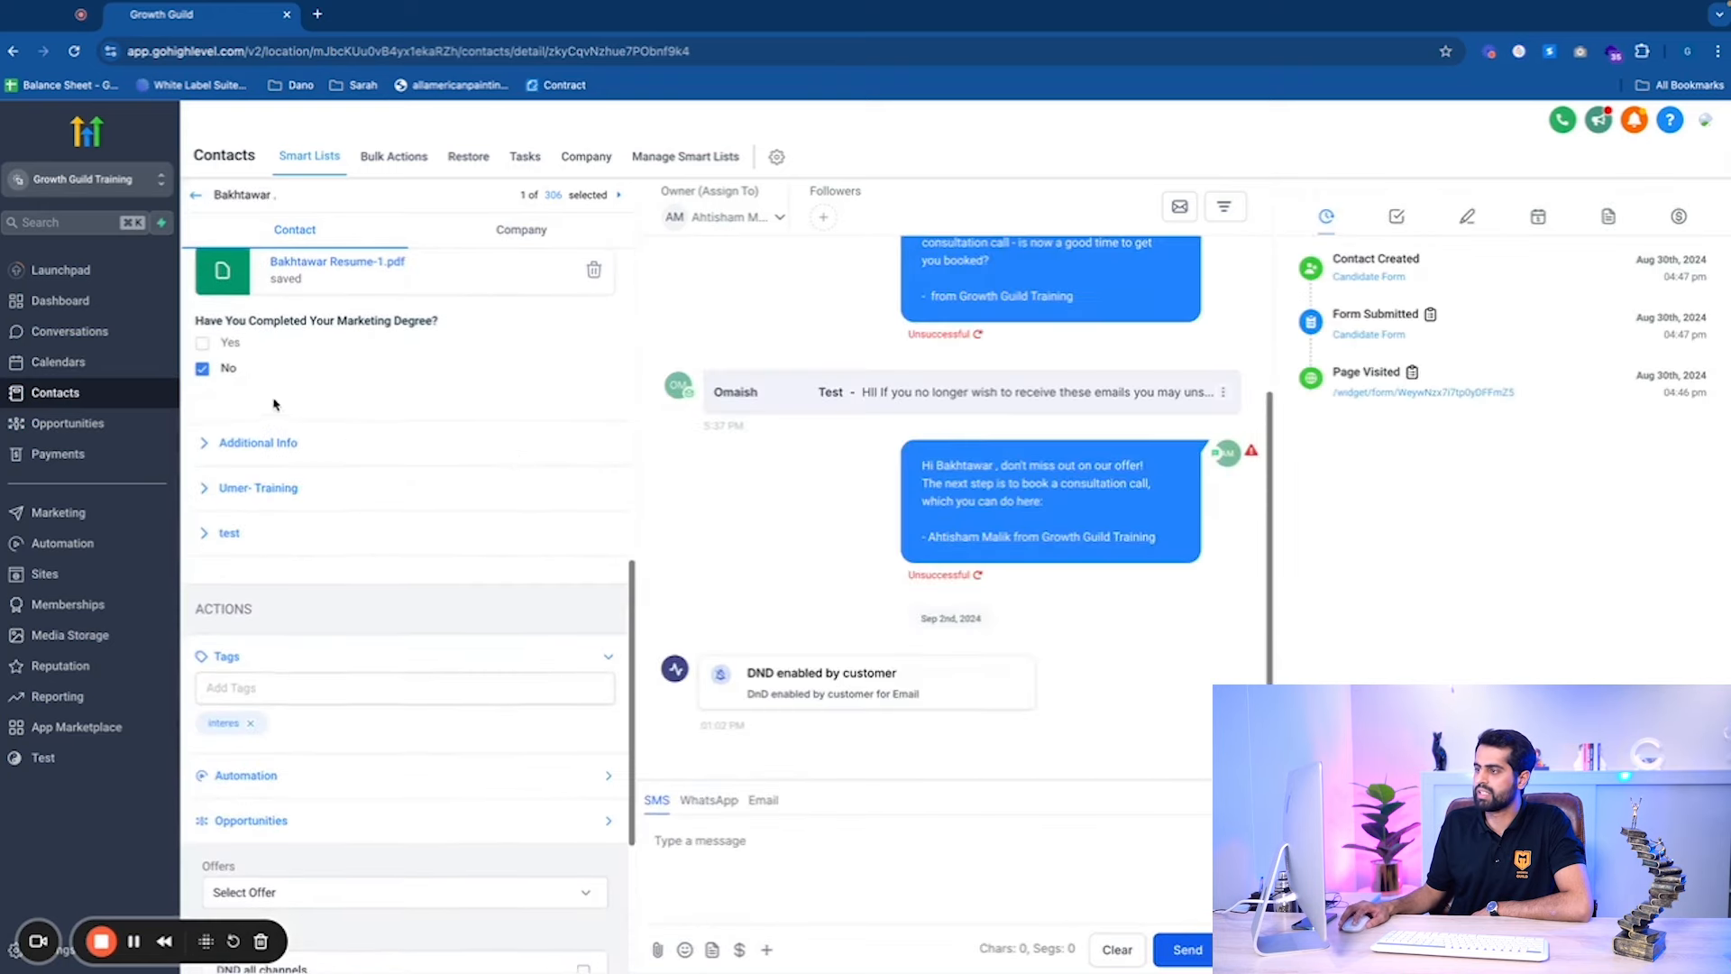
click(310, 444)
click(271, 444)
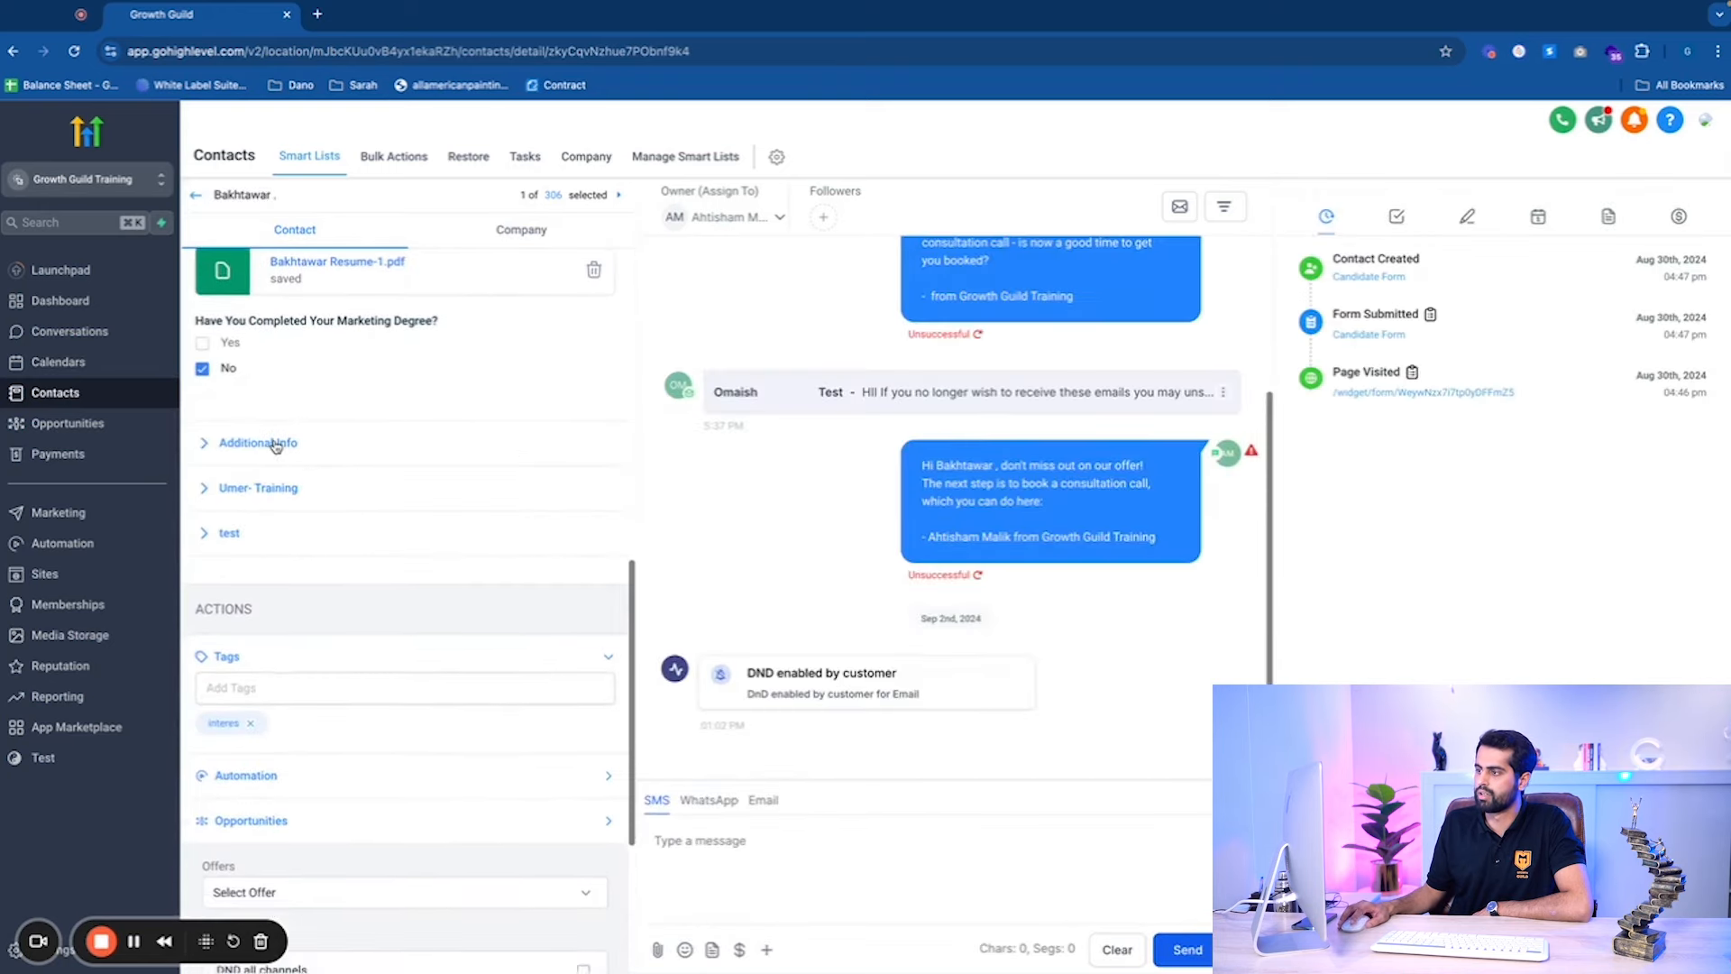
click(272, 444)
scroll(458, 519, down, 5)
scroll(530, 448, up, 2)
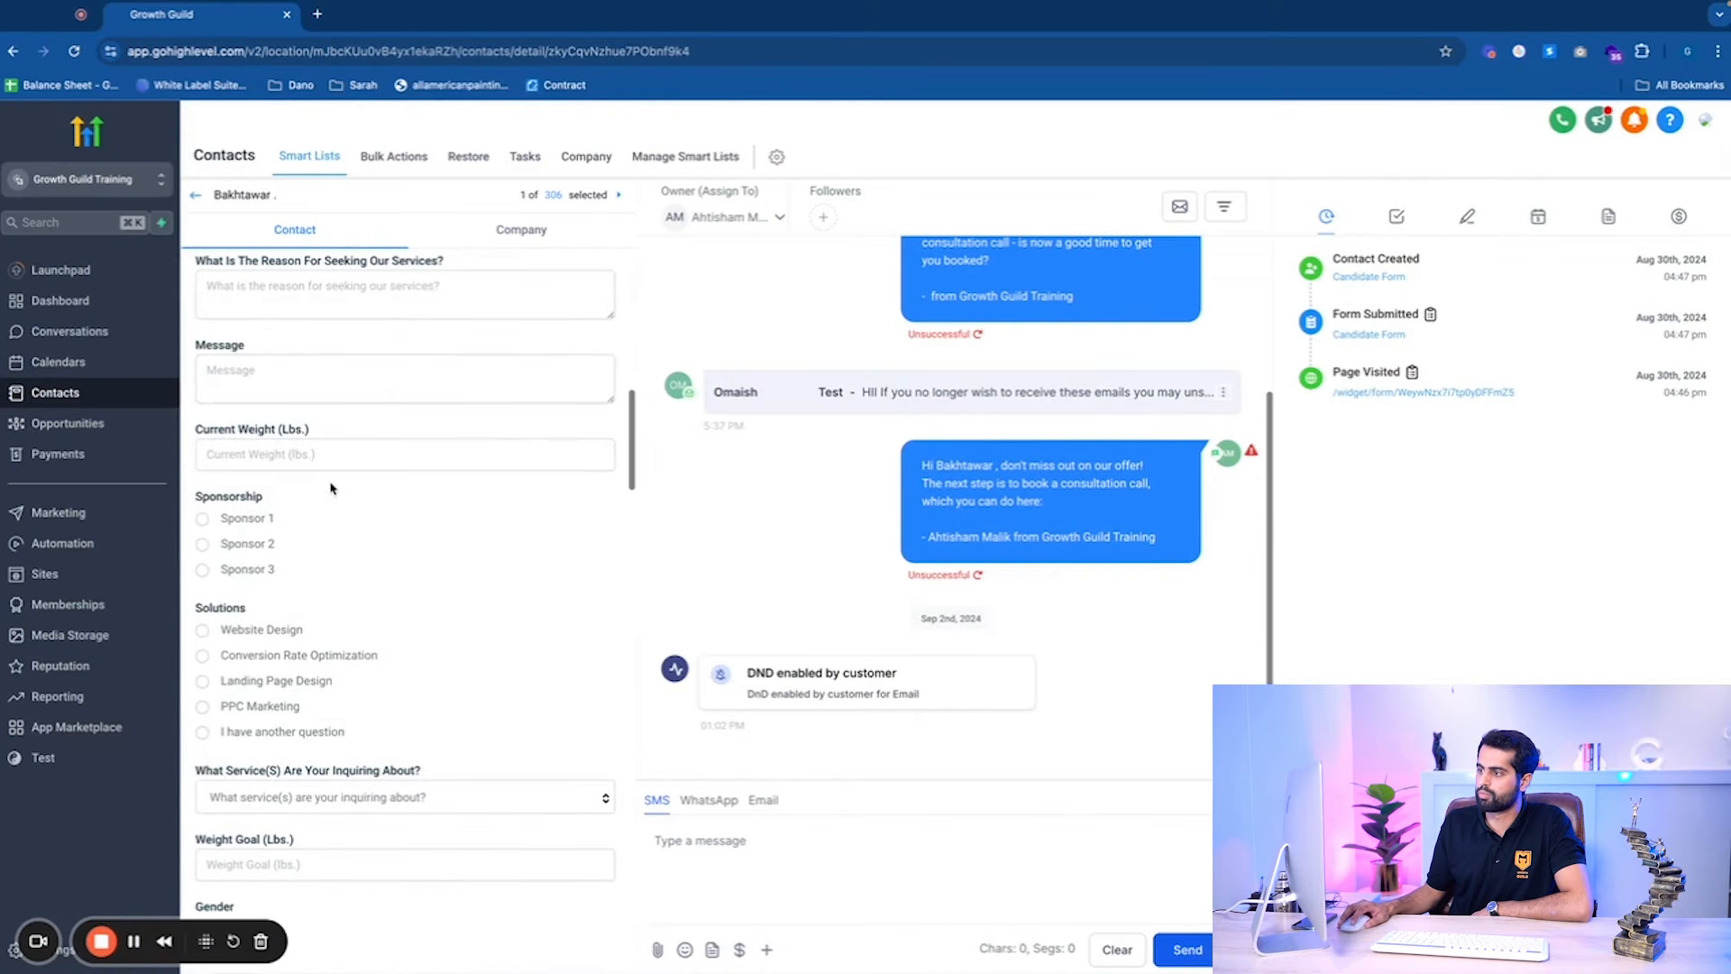
drag(343, 431, 233, 421)
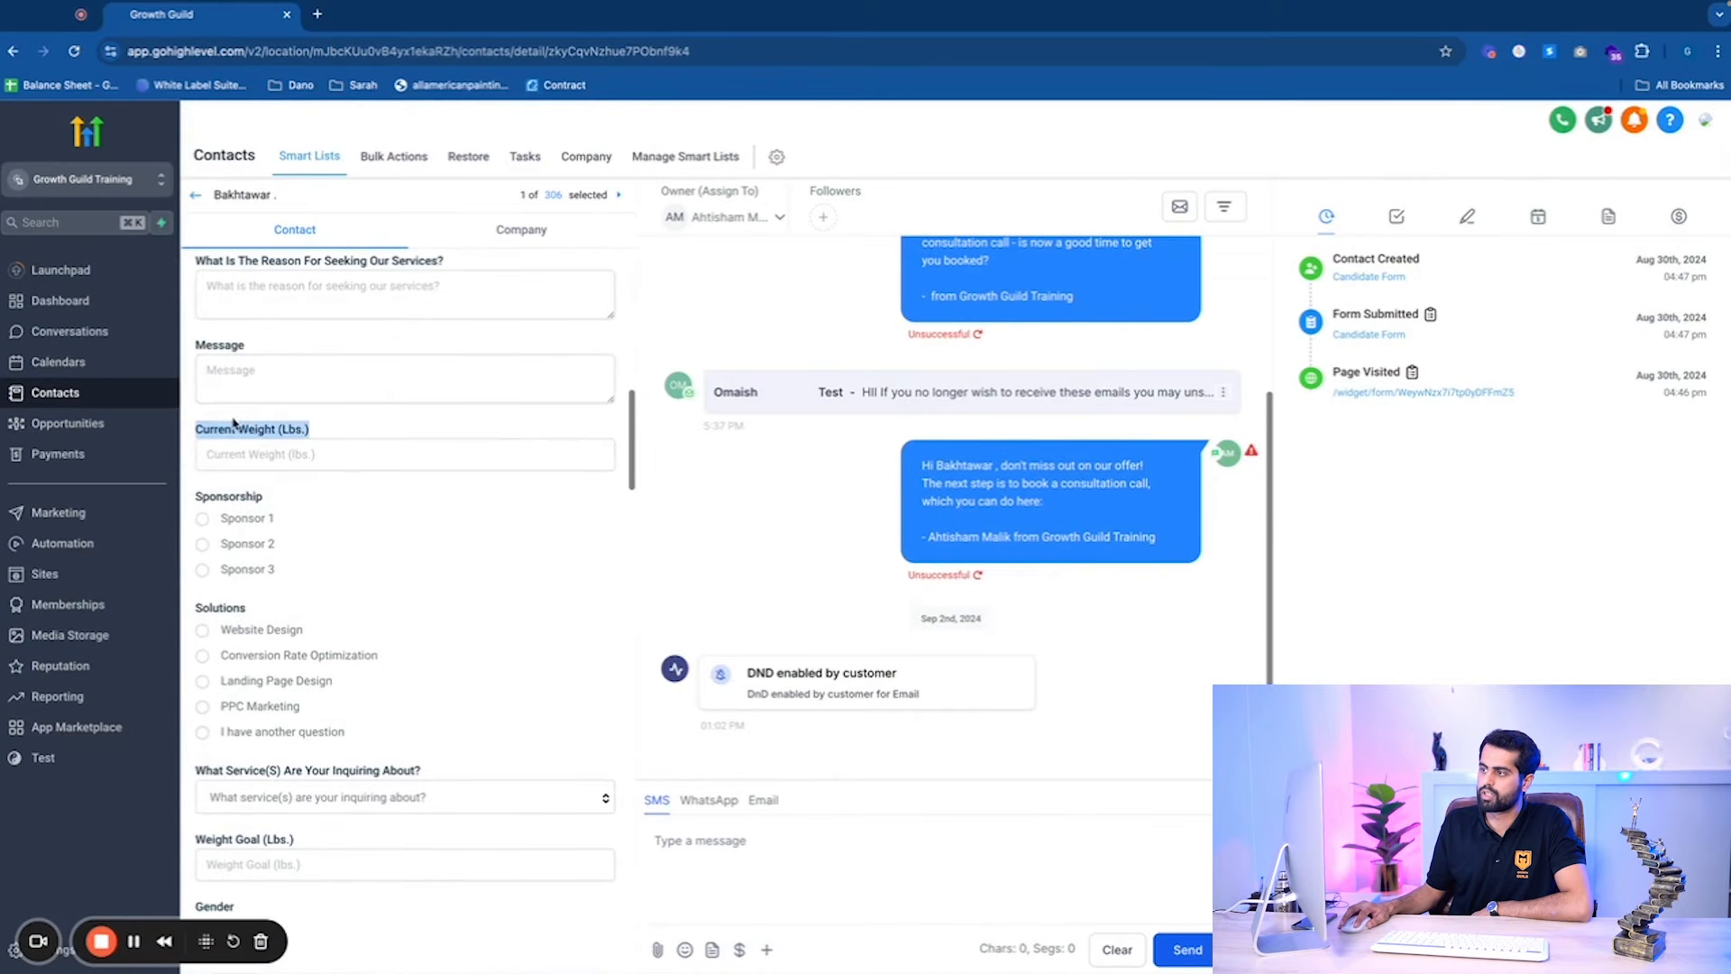
click(401, 421)
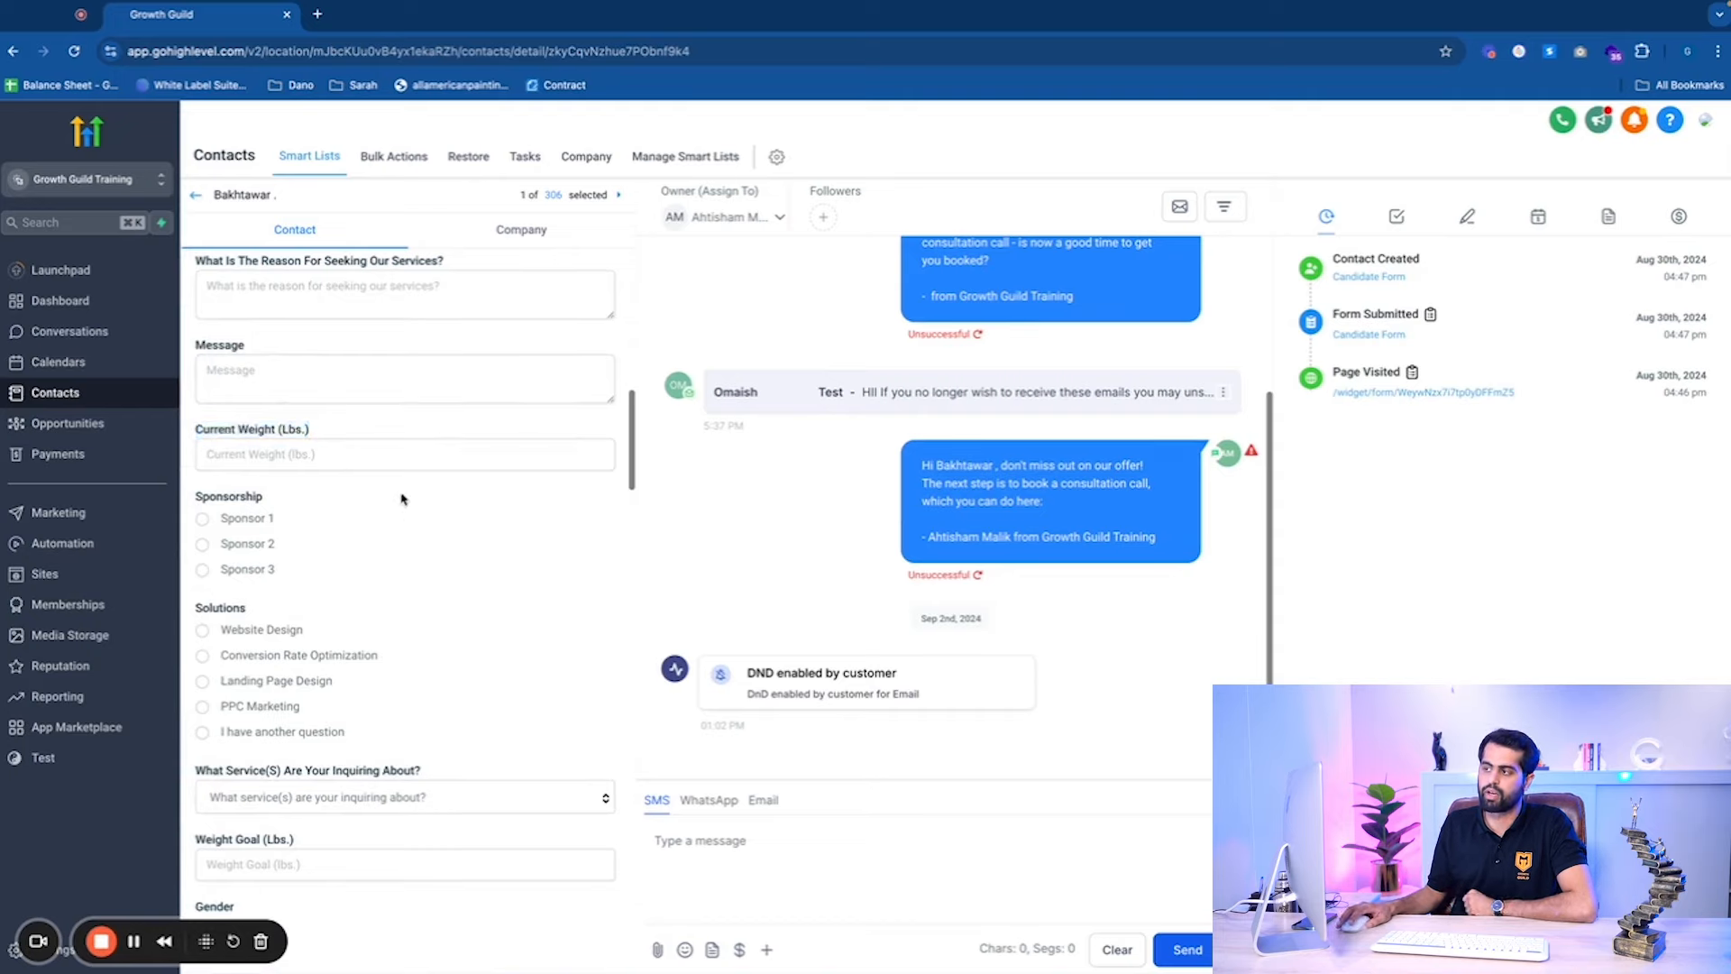
triple_click(350, 426)
click(333, 414)
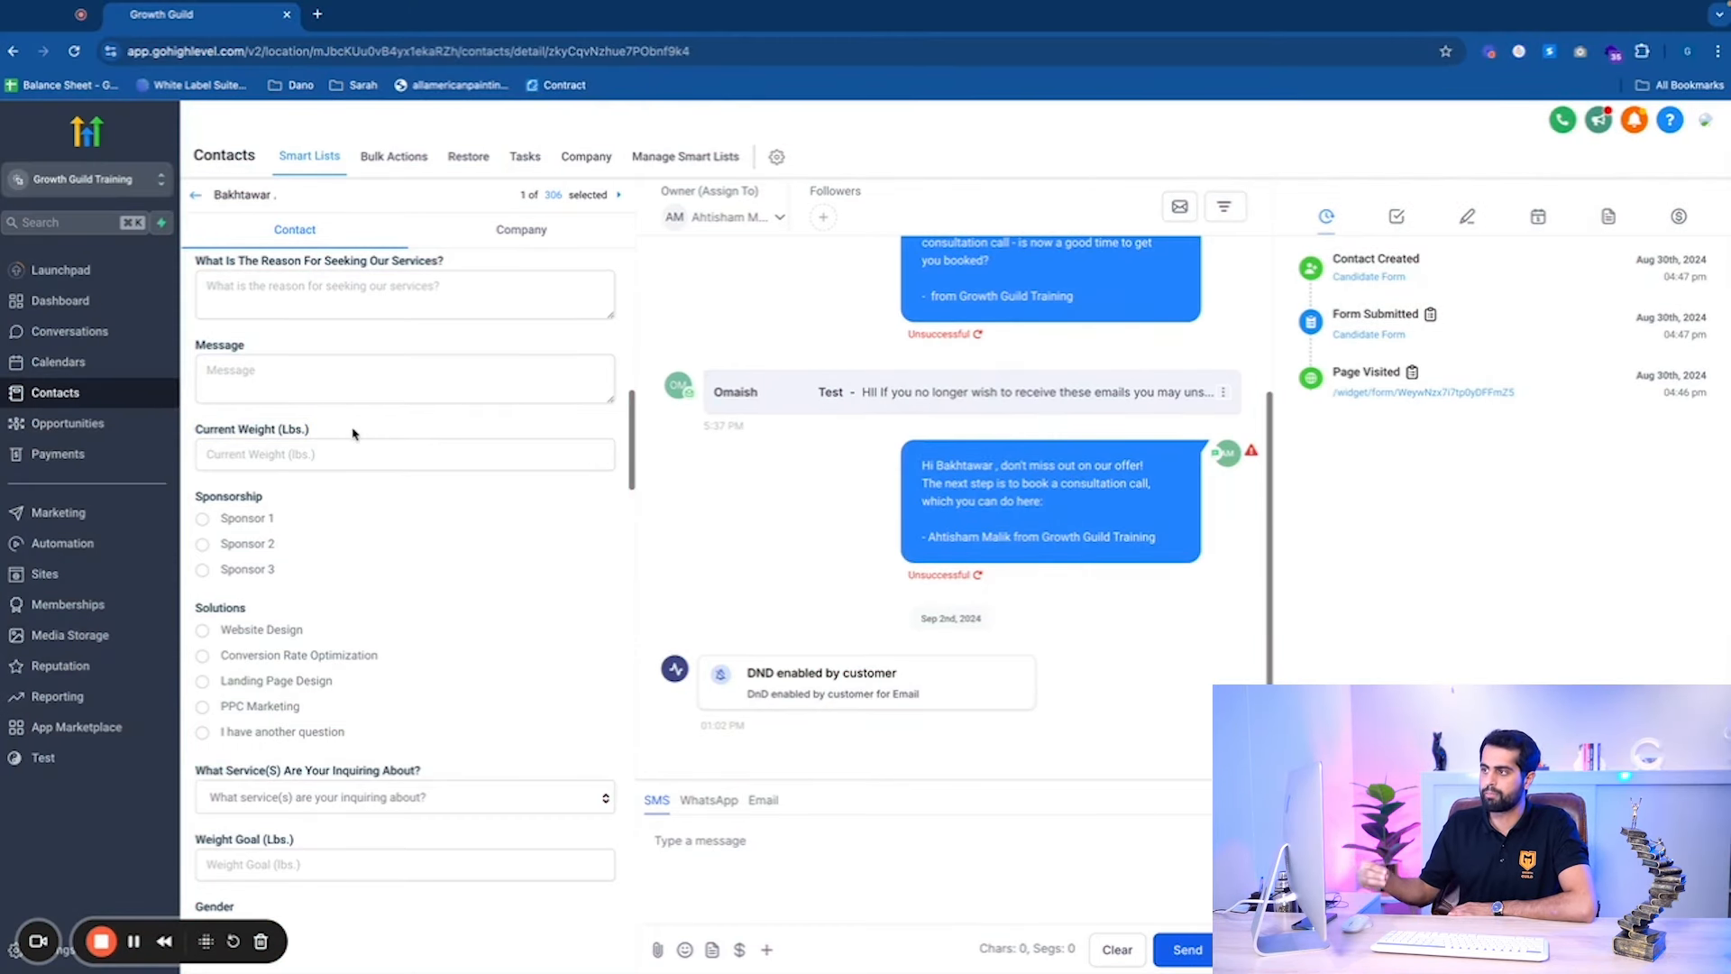
Save 20 as Current Weight (Lbs.) and bring up the SMS insert-values list.
click(282, 465)
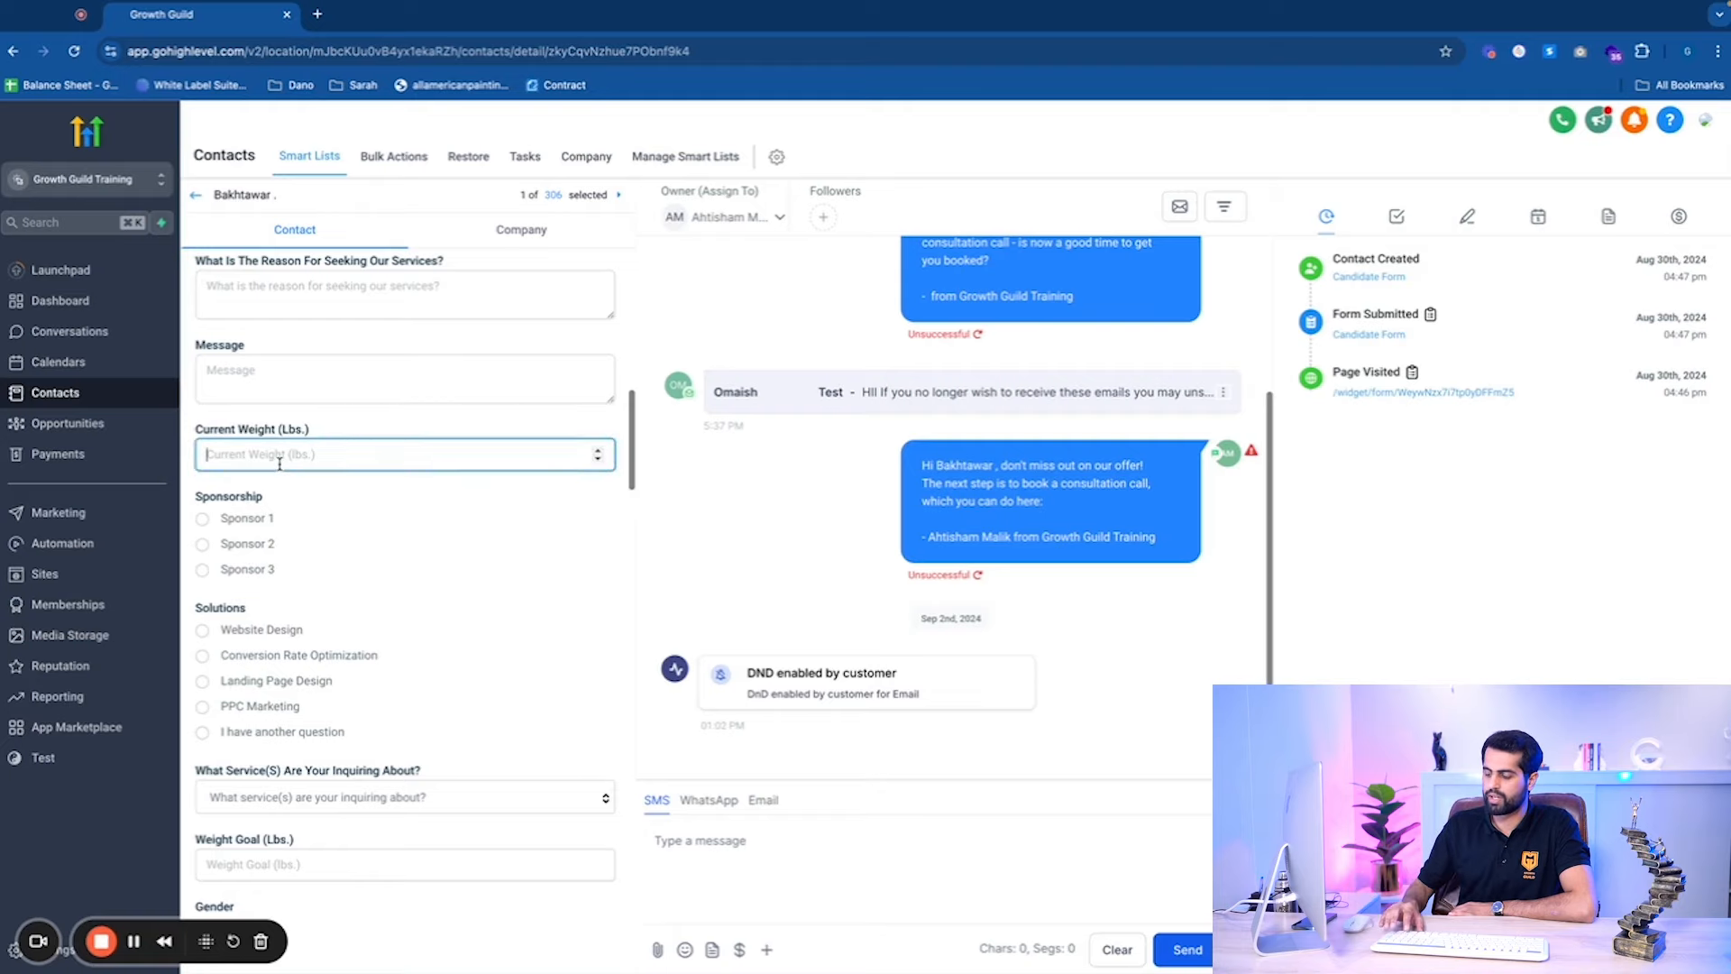
text(20)
click(595, 961)
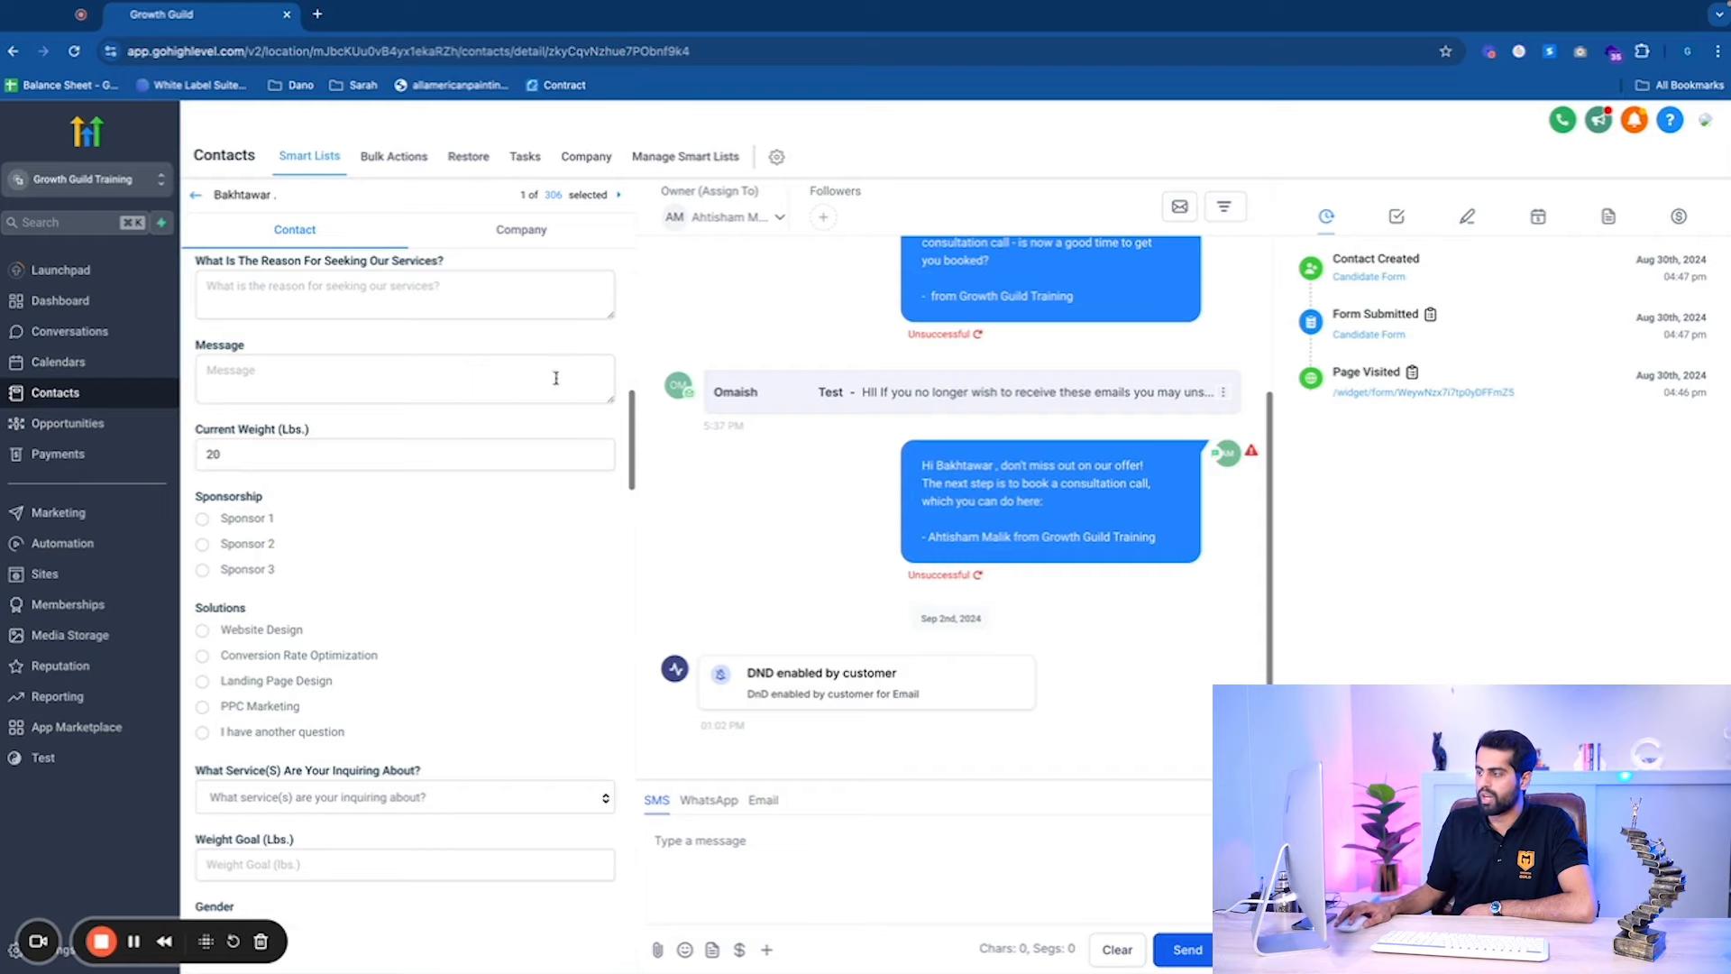
click(756, 890)
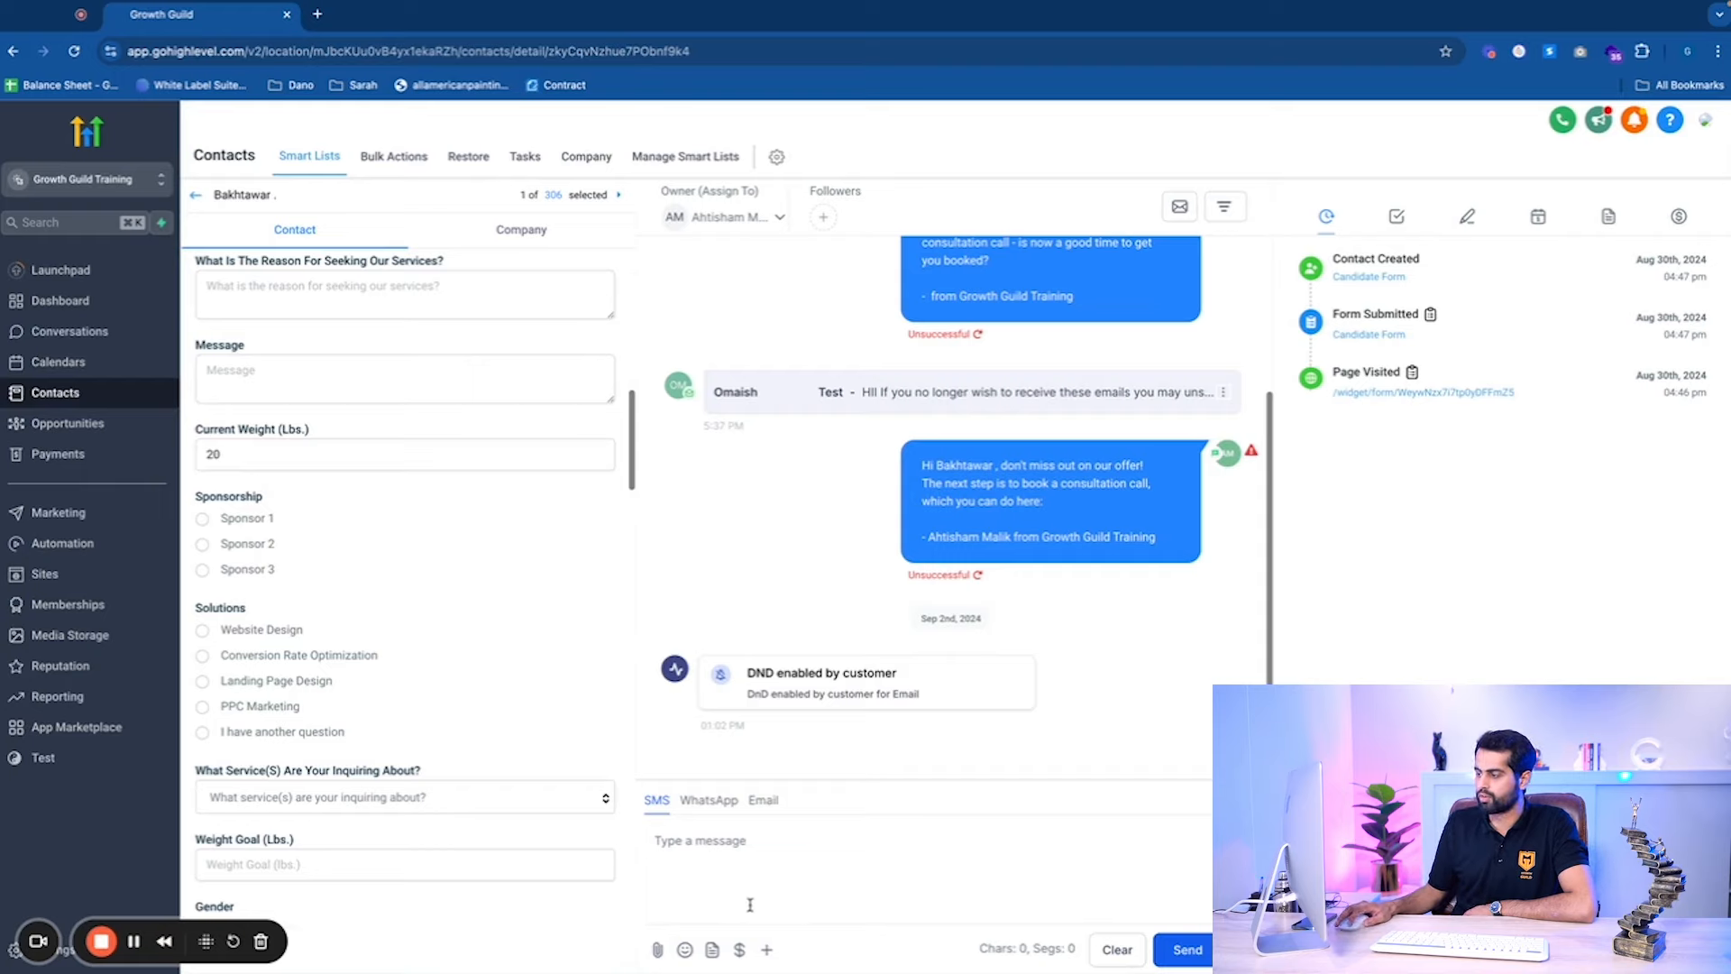
click(767, 954)
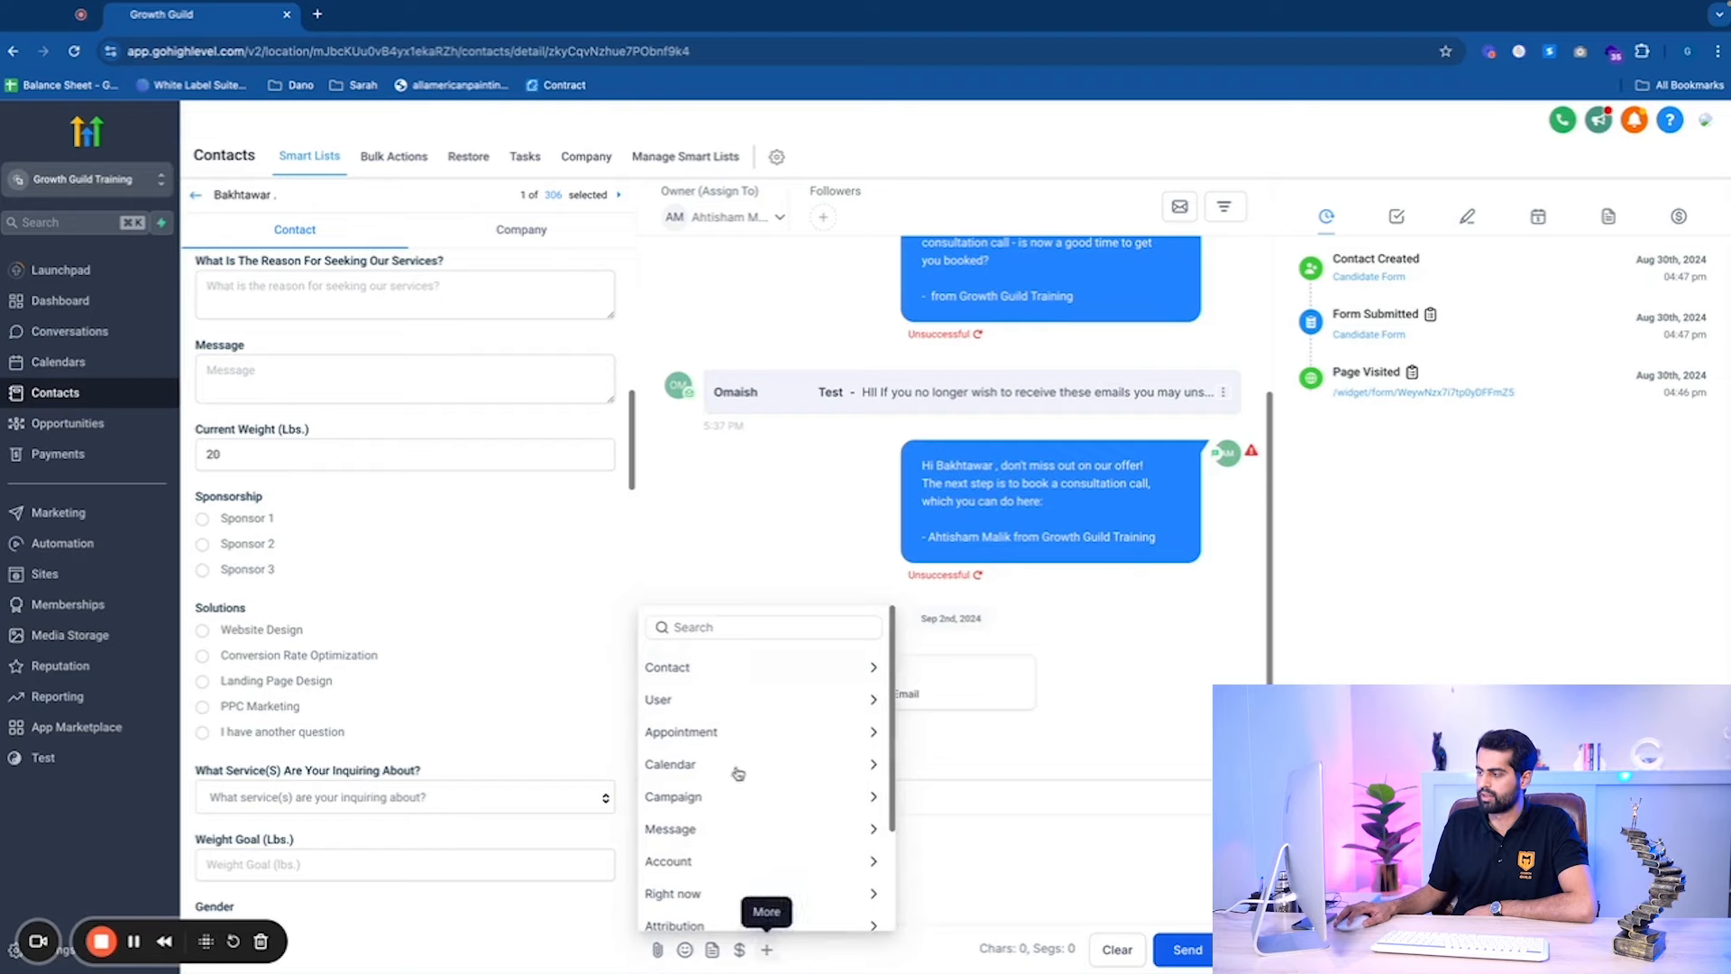
Insert the Current Weight (lbs.) custom-field placeholder into the SMS, then overwrite it with 'Hey'.
click(730, 667)
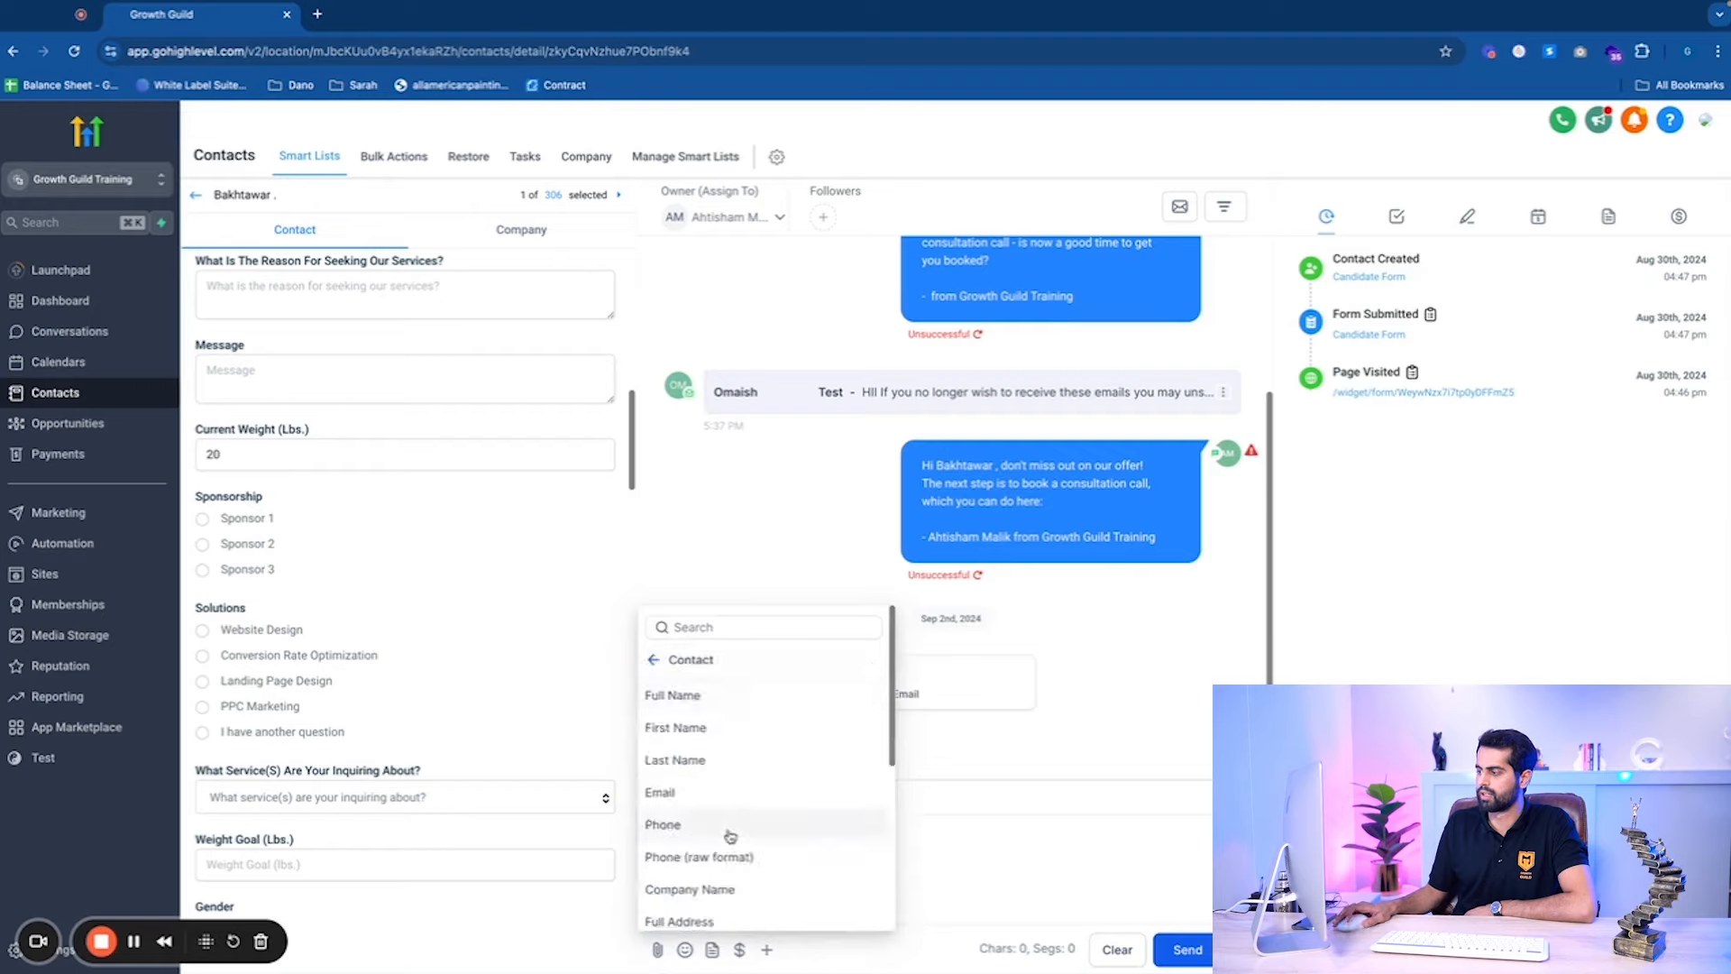
scroll(727, 834, down, 4)
click(726, 914)
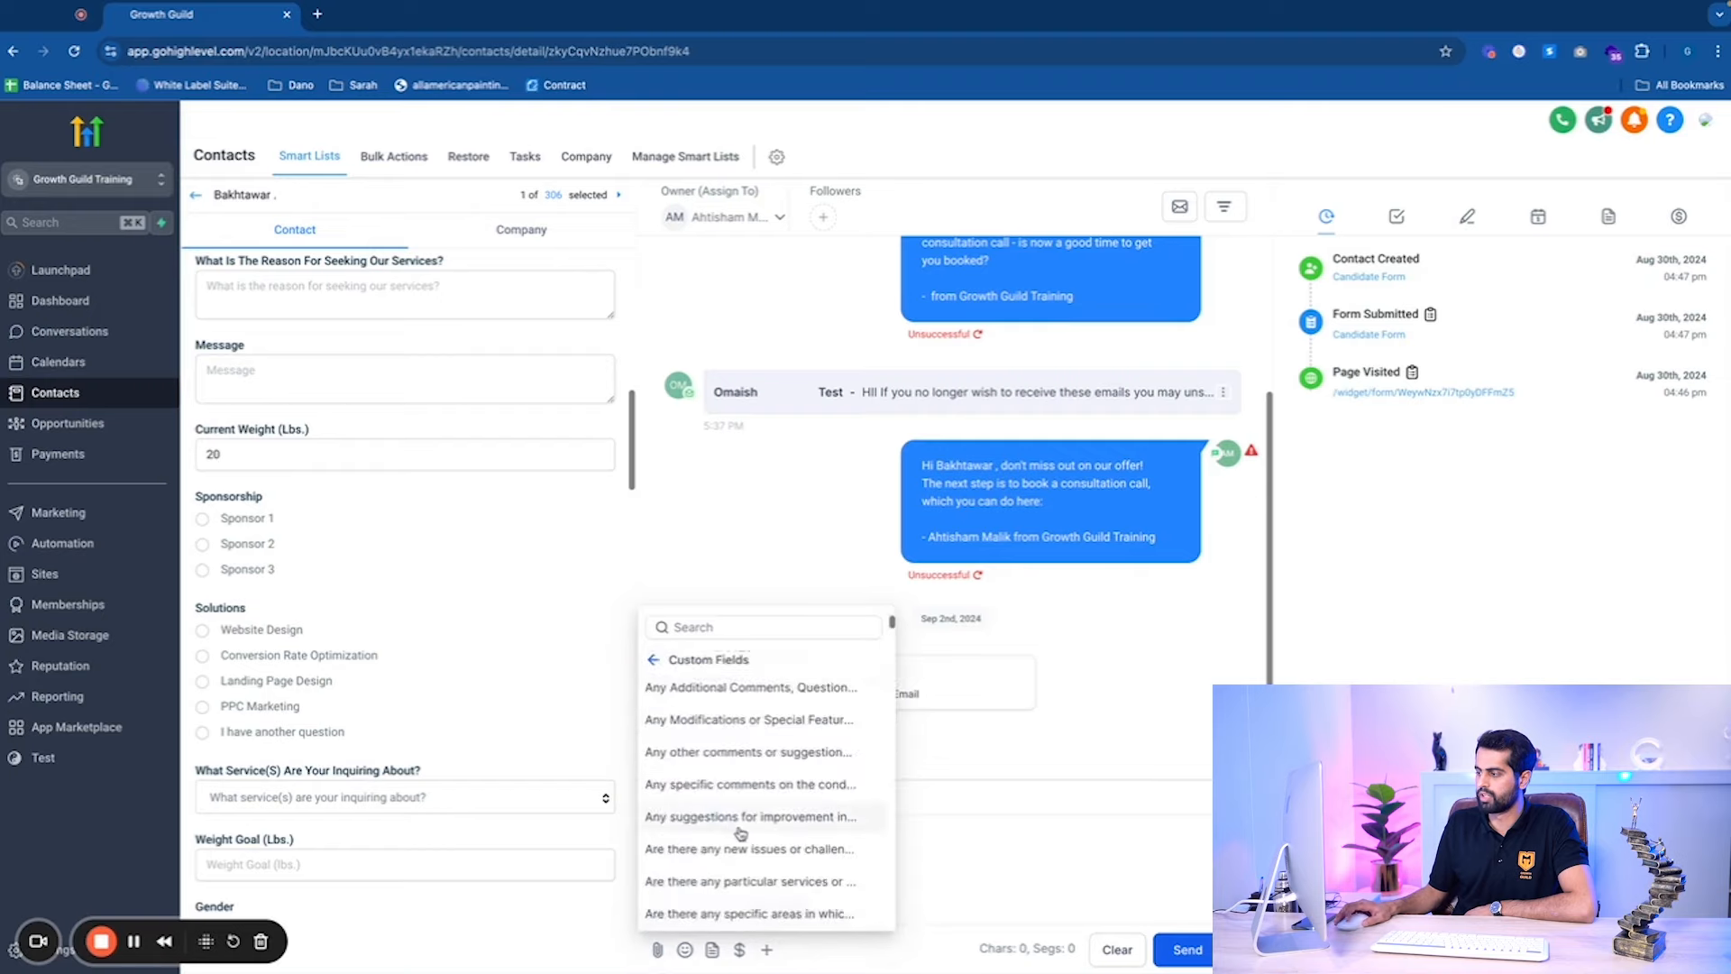
scroll(743, 830, down, 5)
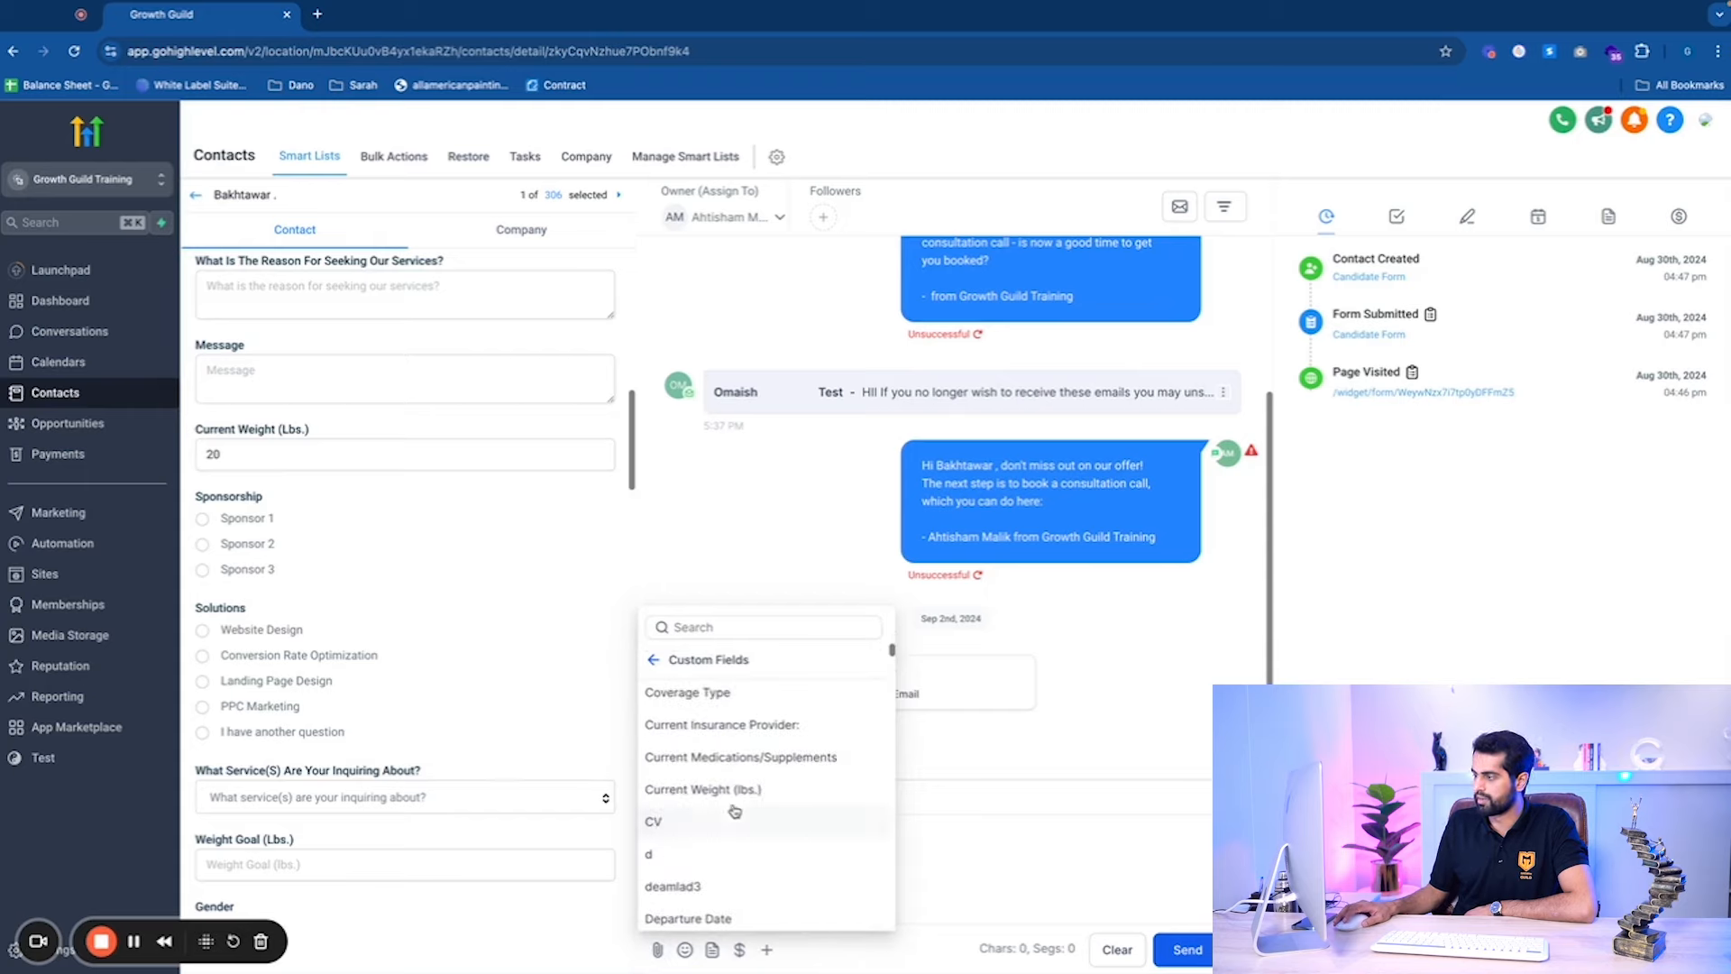
scroll(735, 816, up, 4)
scroll(717, 794, down, 1)
scroll(728, 821, down, 5)
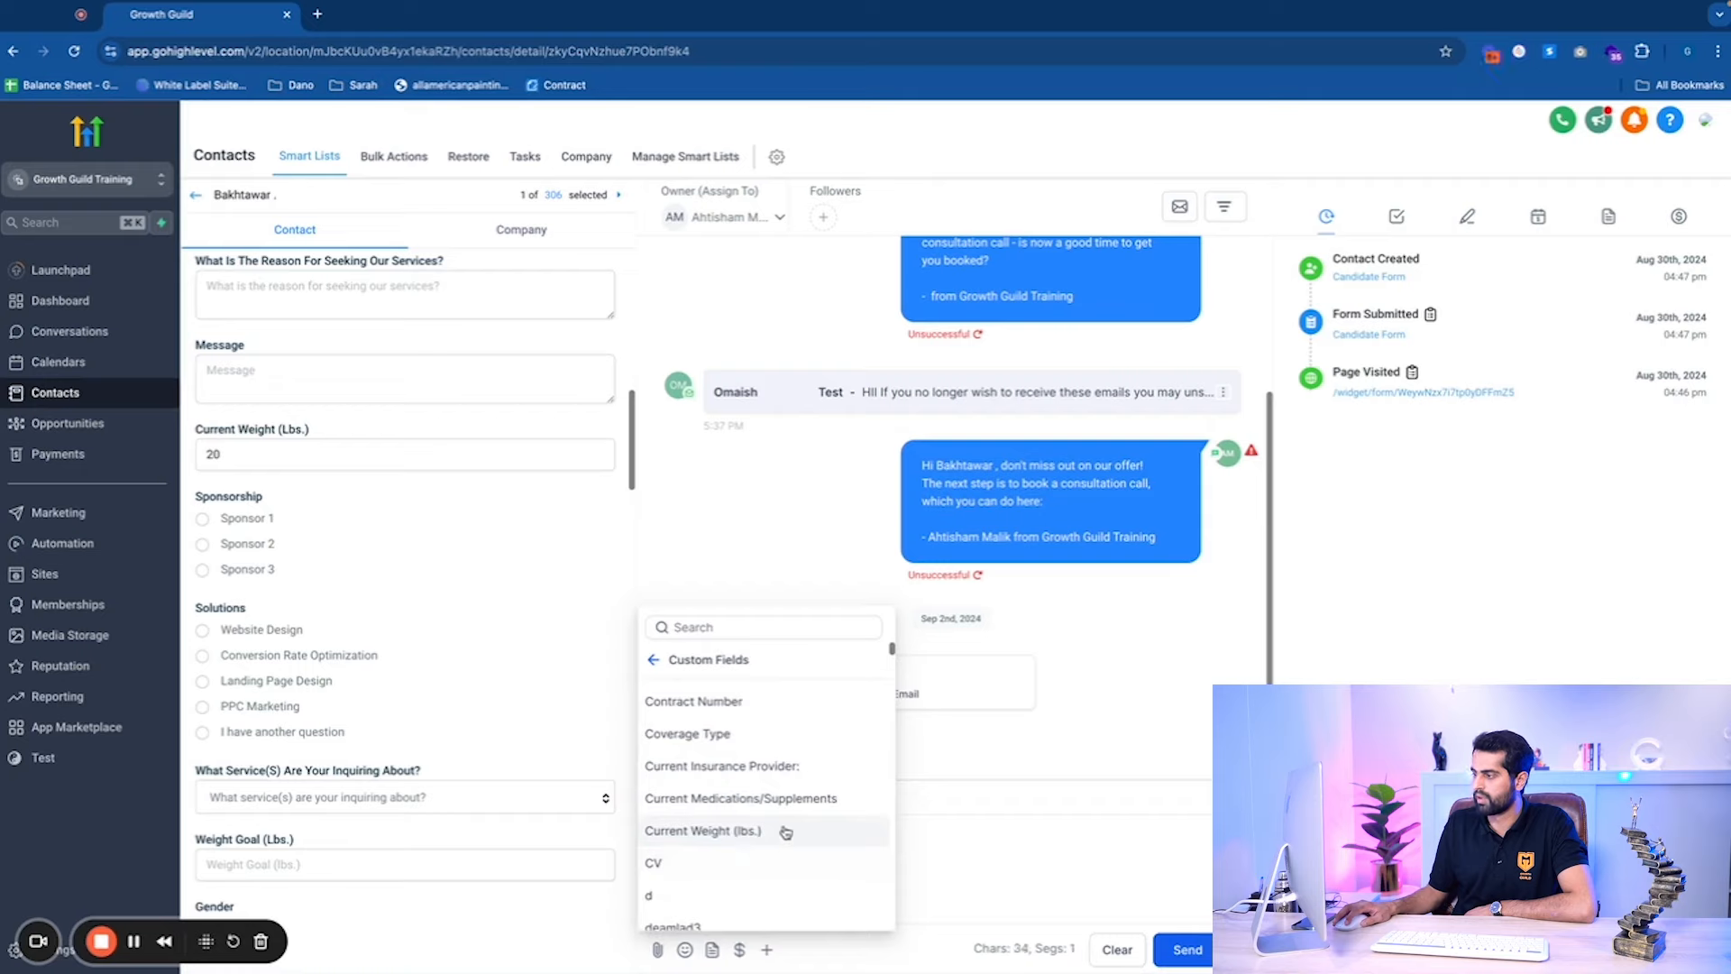
click(781, 830)
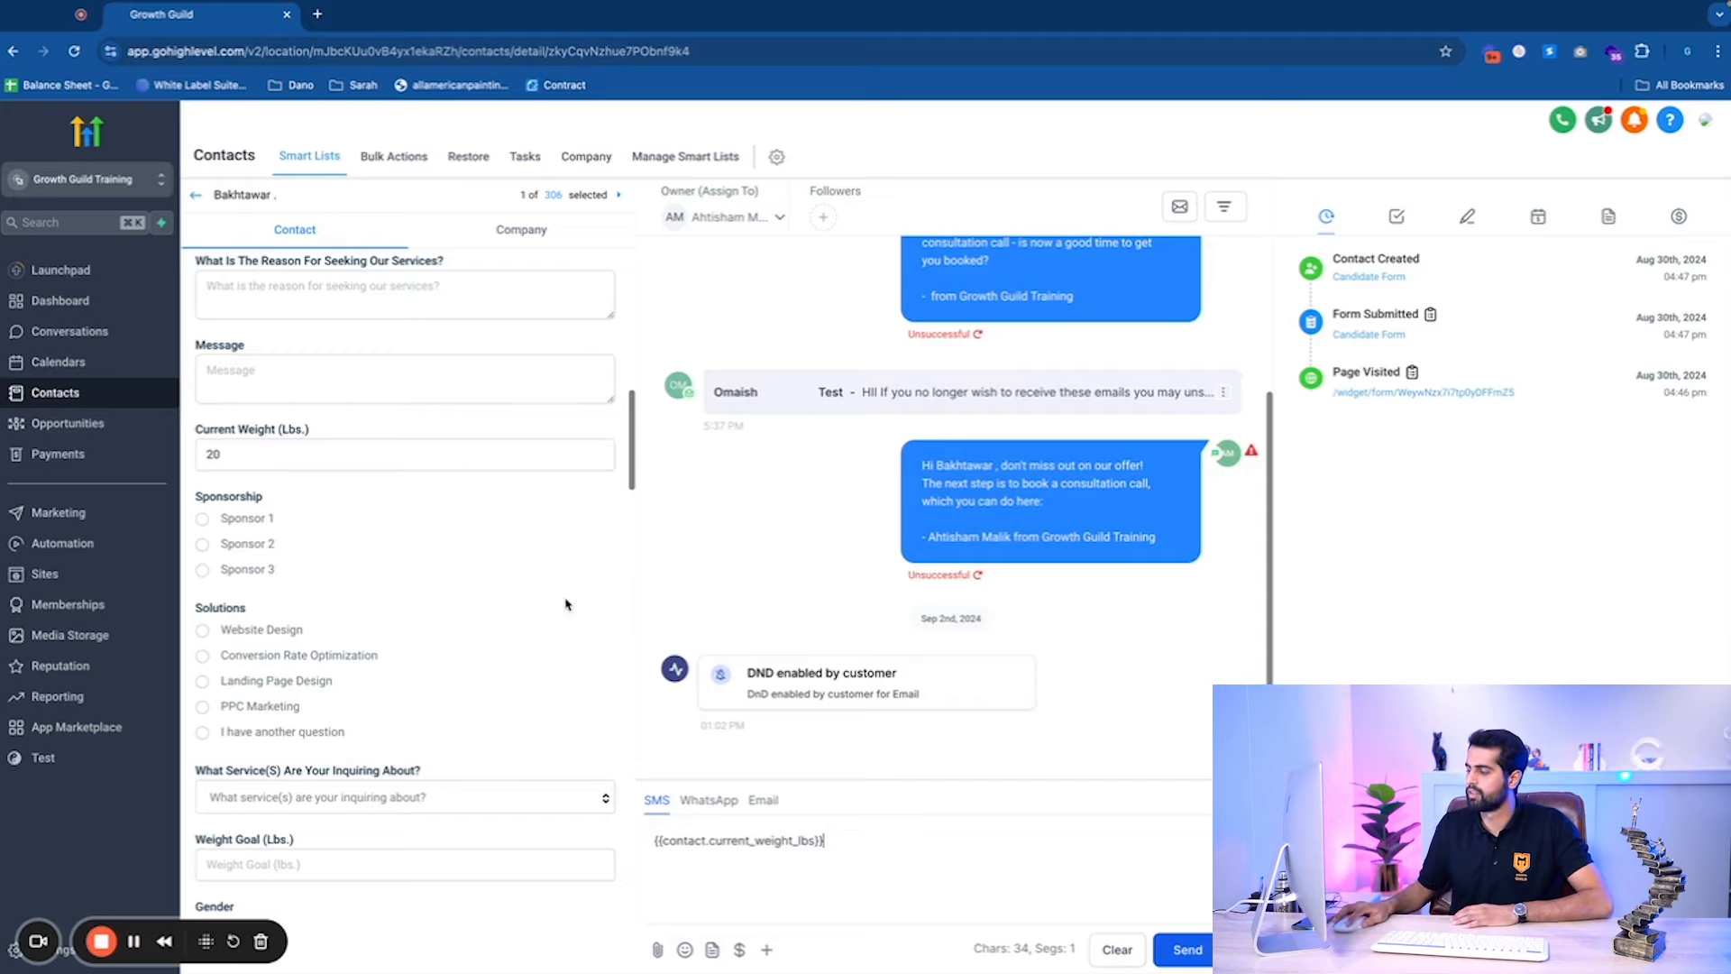
drag(822, 841, 628, 849)
text(Hey)
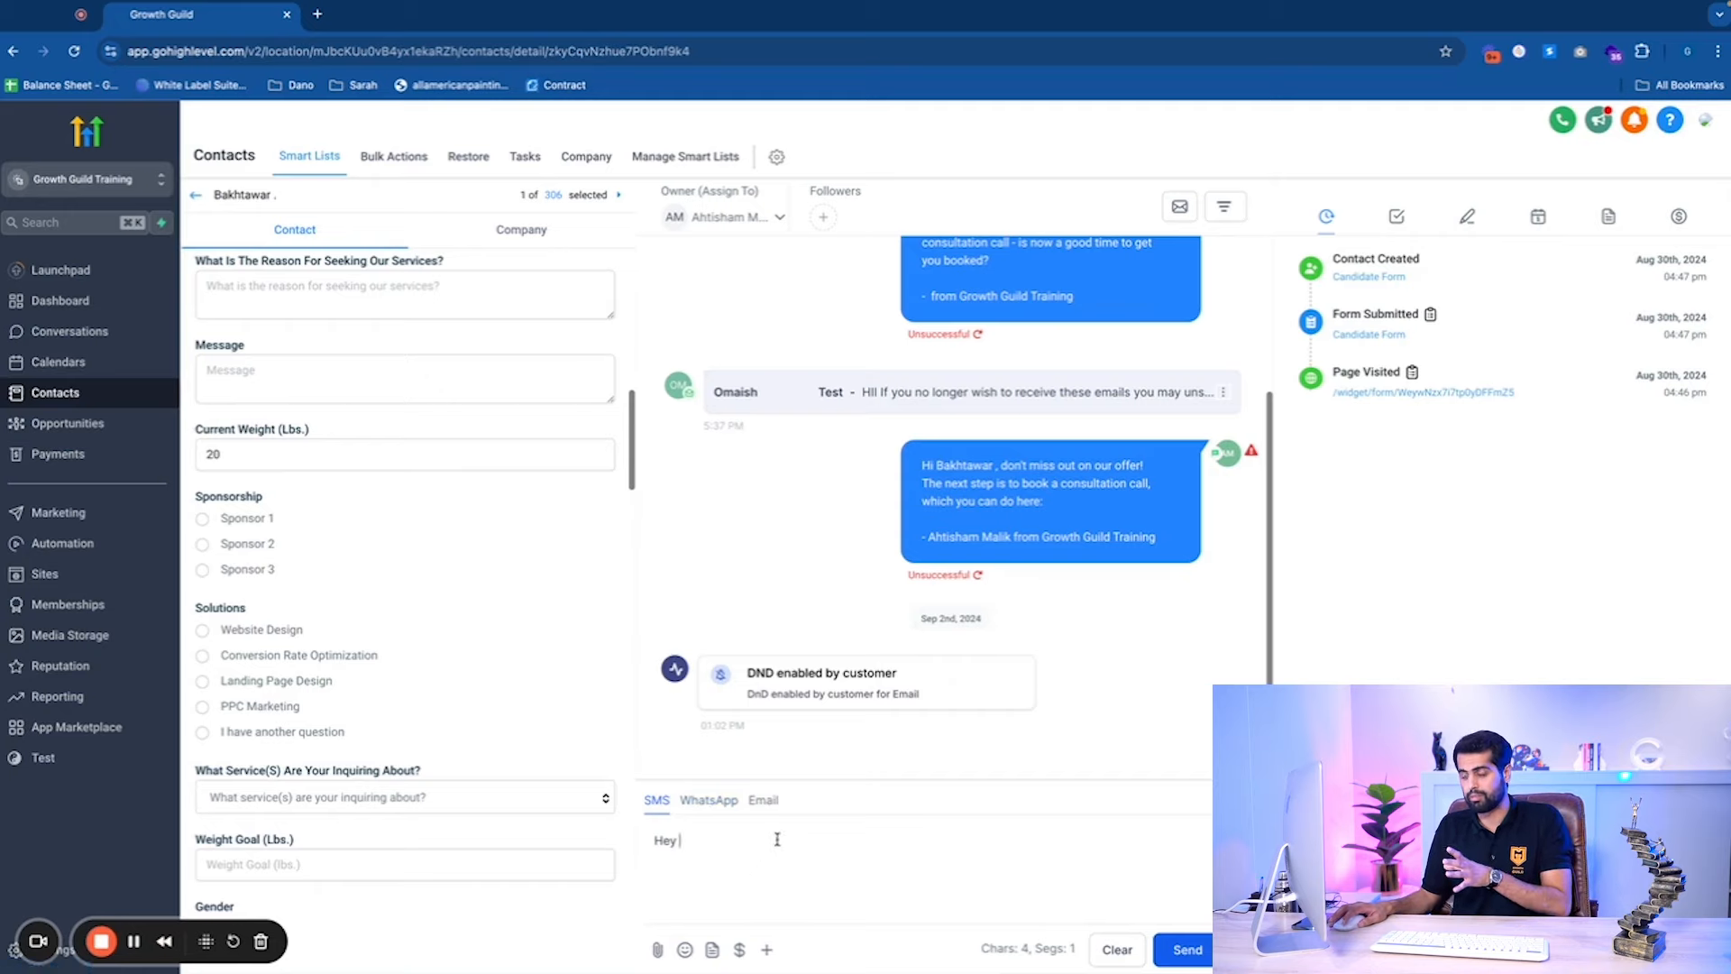
Write an email to the contact beginning 'Hey {{contact.first_name}},' using the First Name merge field.
click(765, 801)
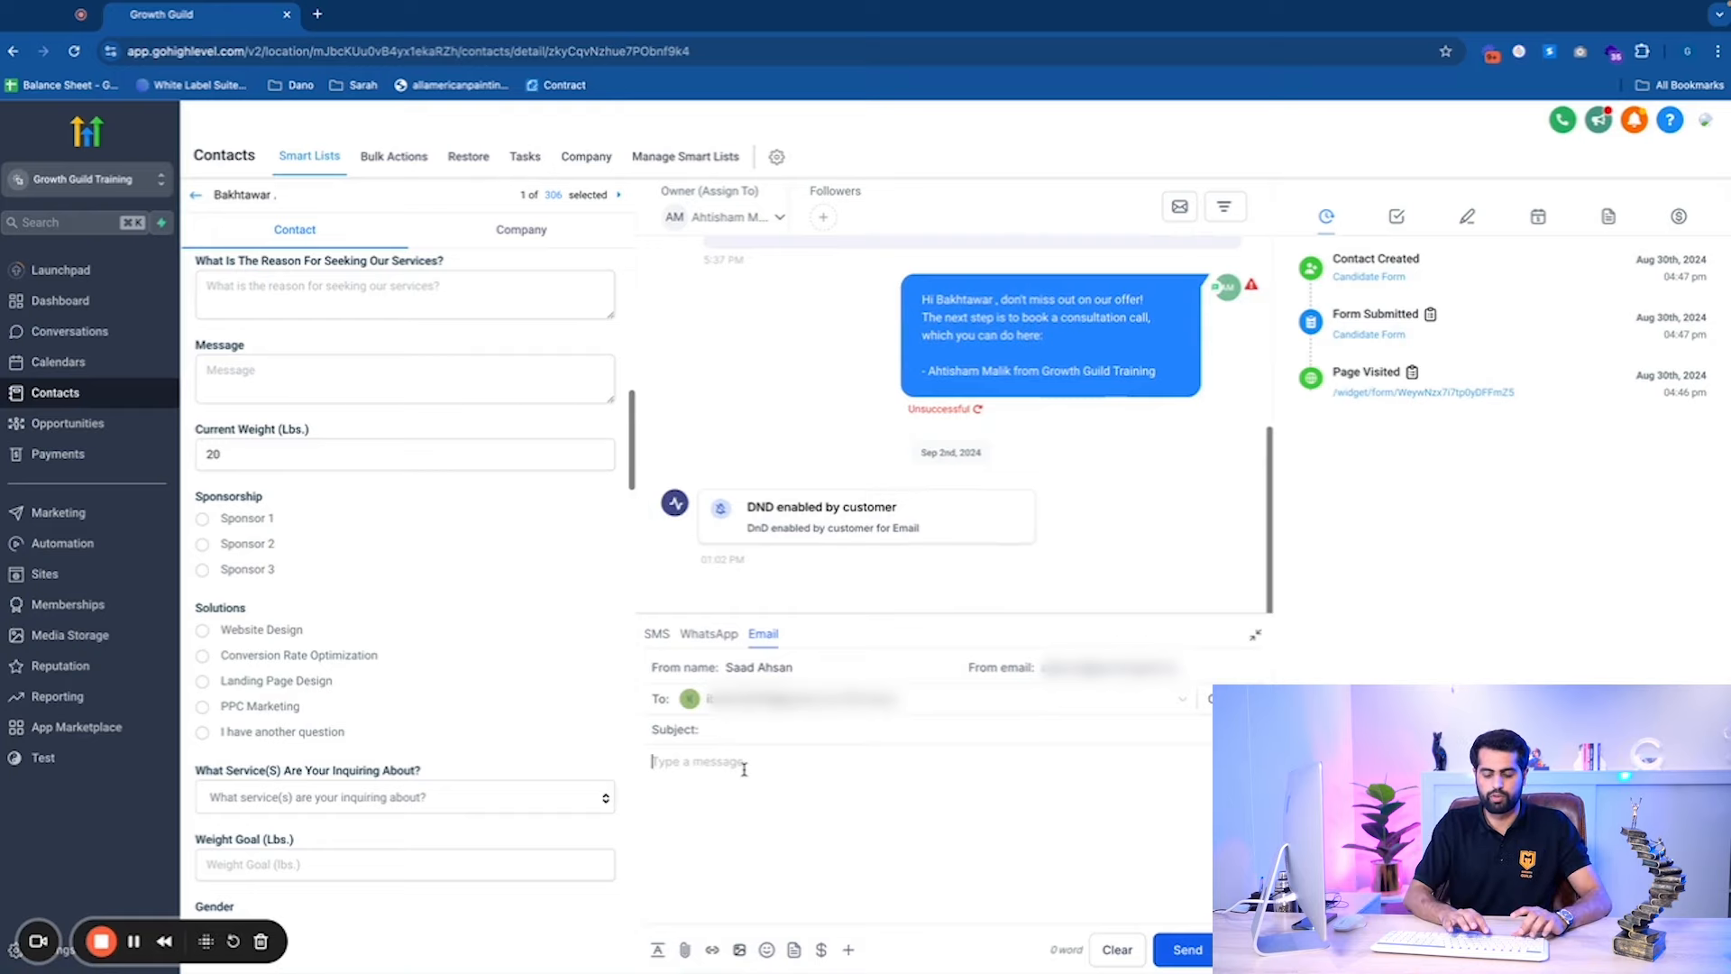
text(H)
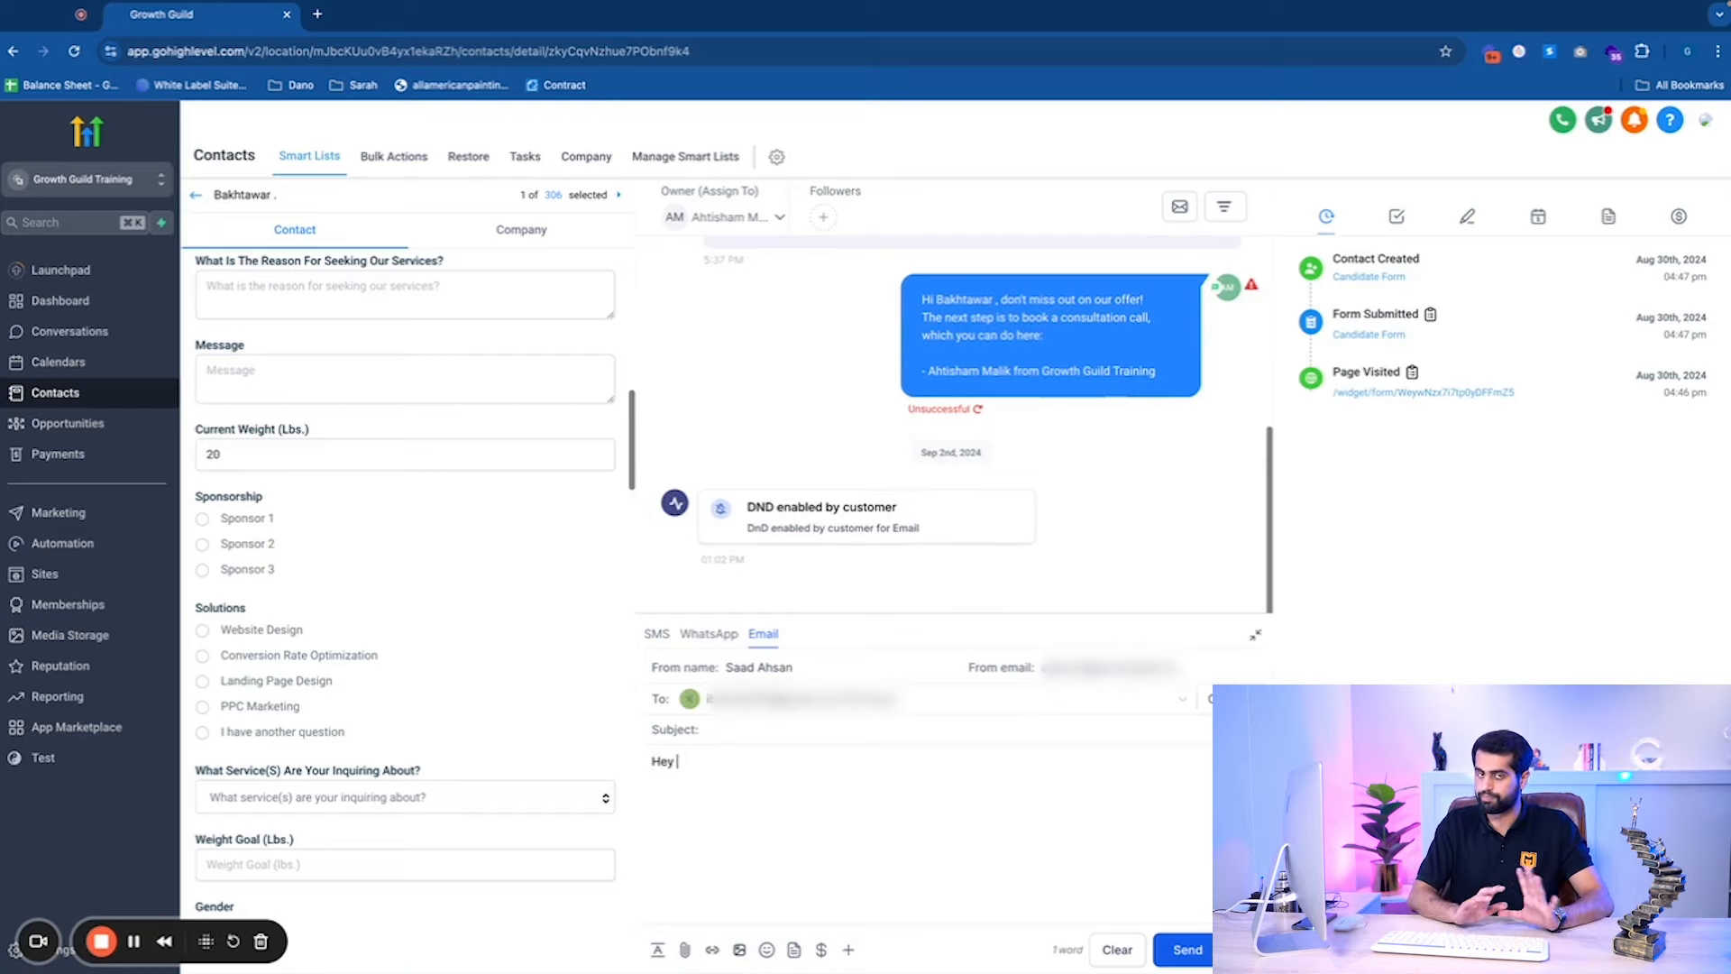
text(ey)
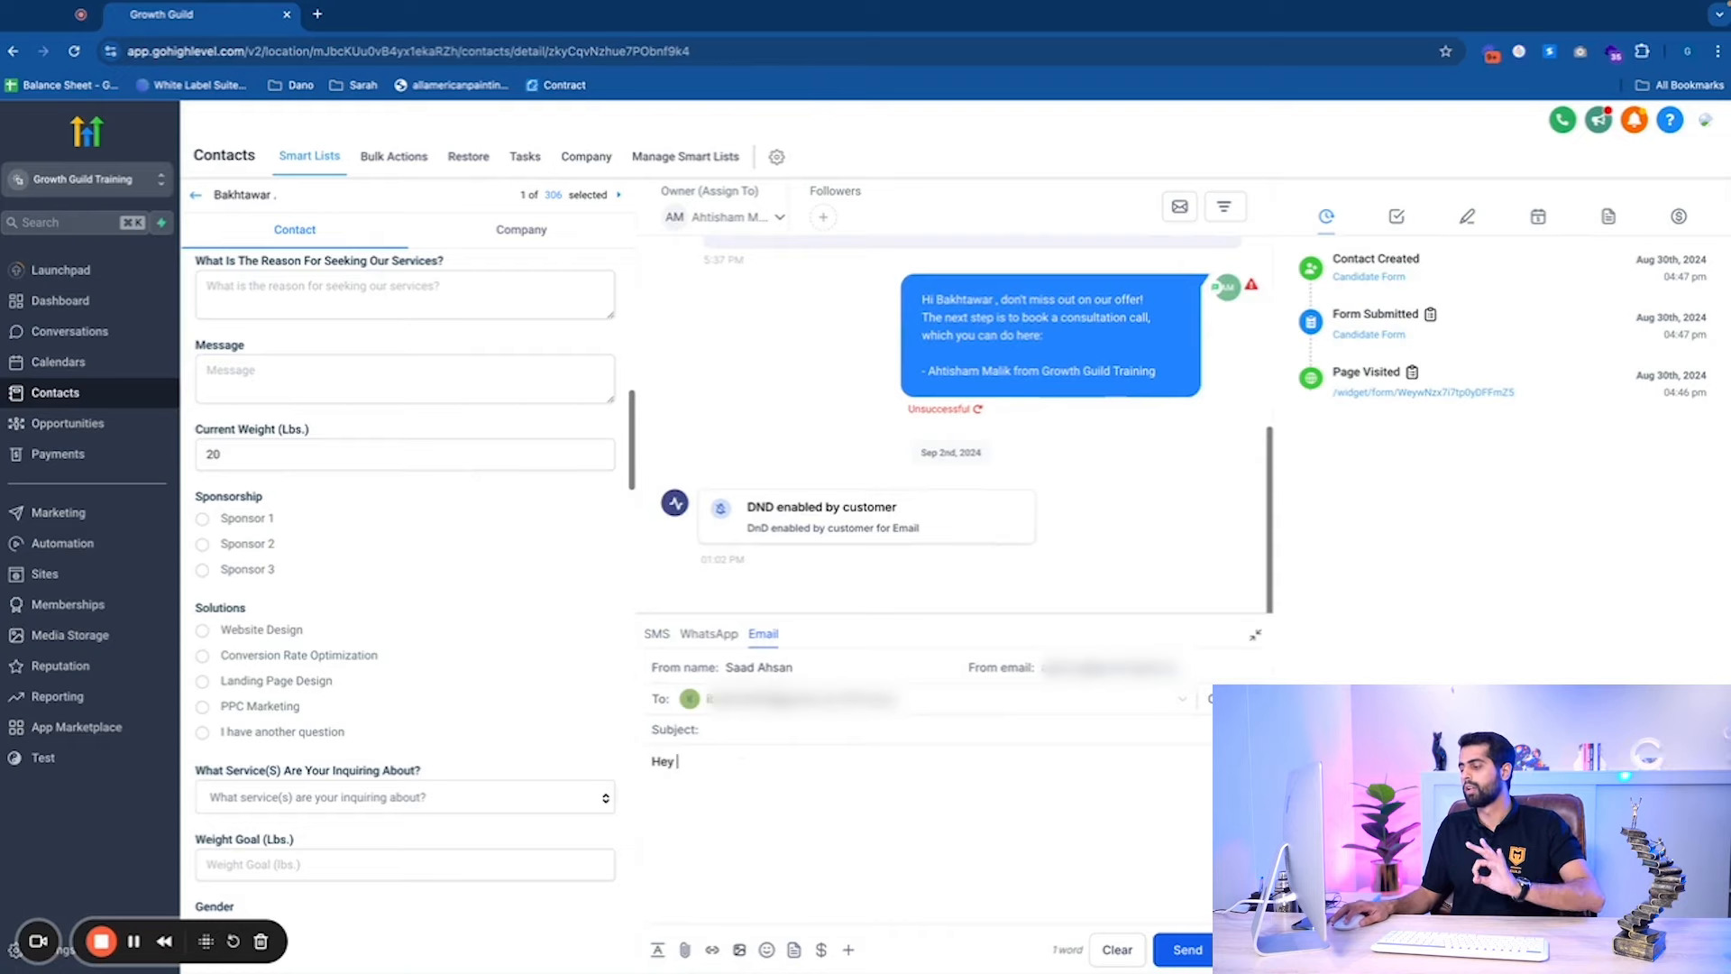
click(848, 959)
click(800, 661)
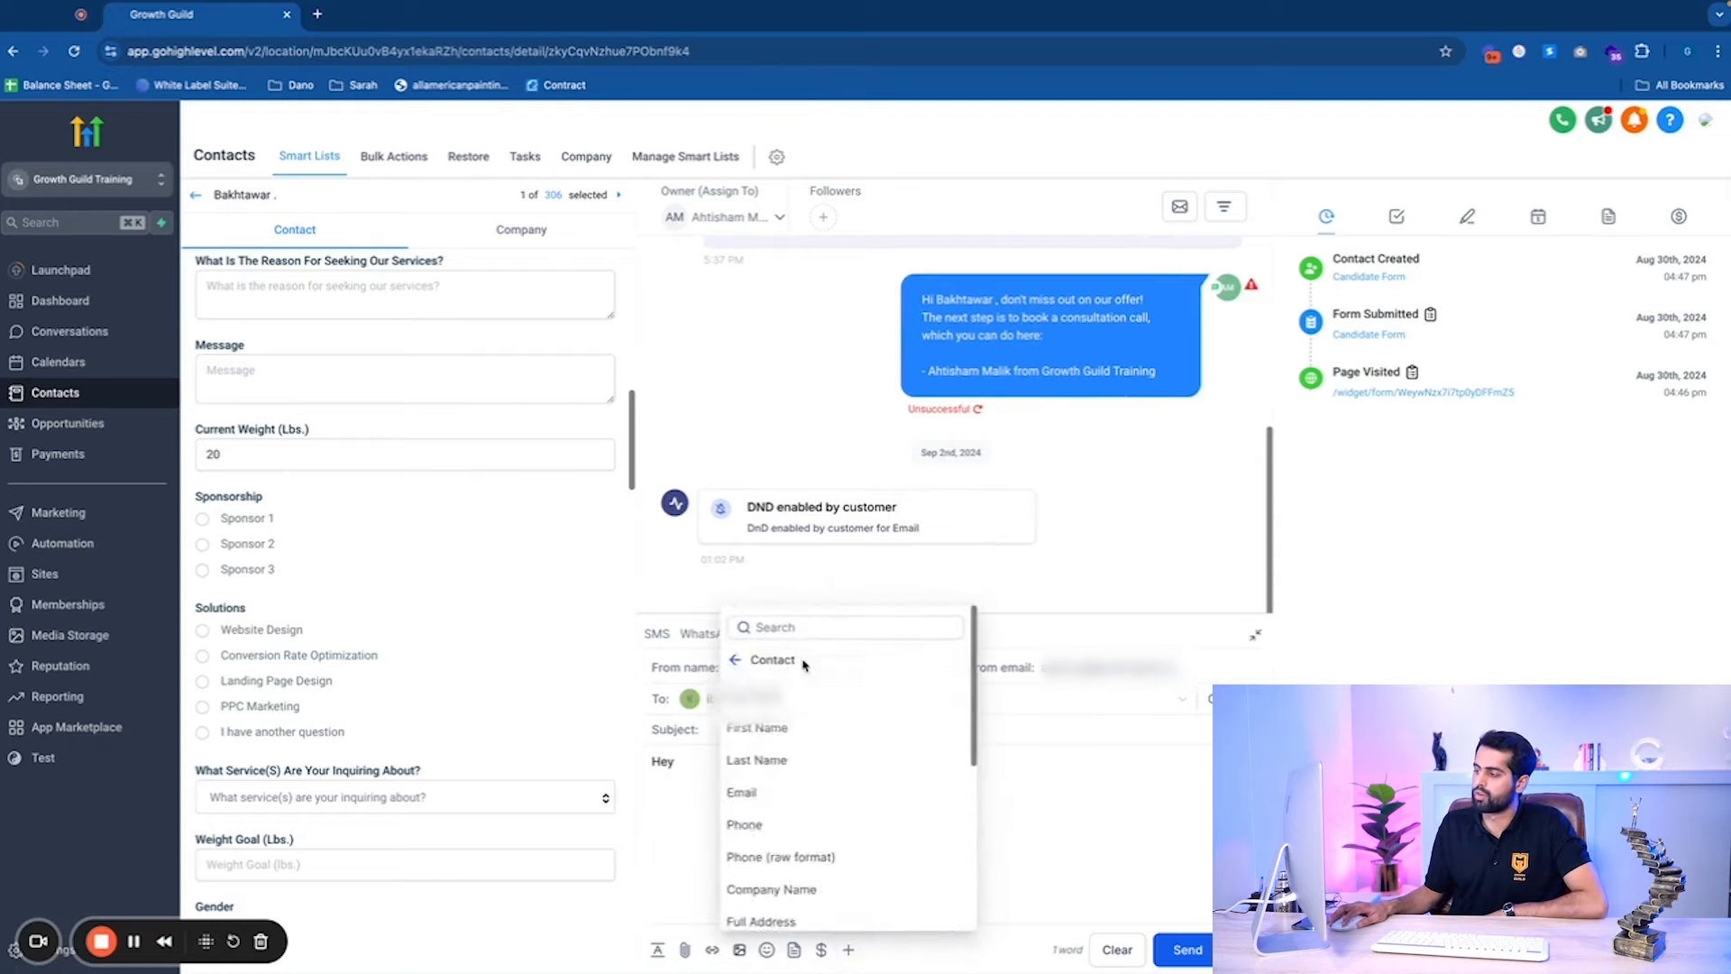
click(757, 728)
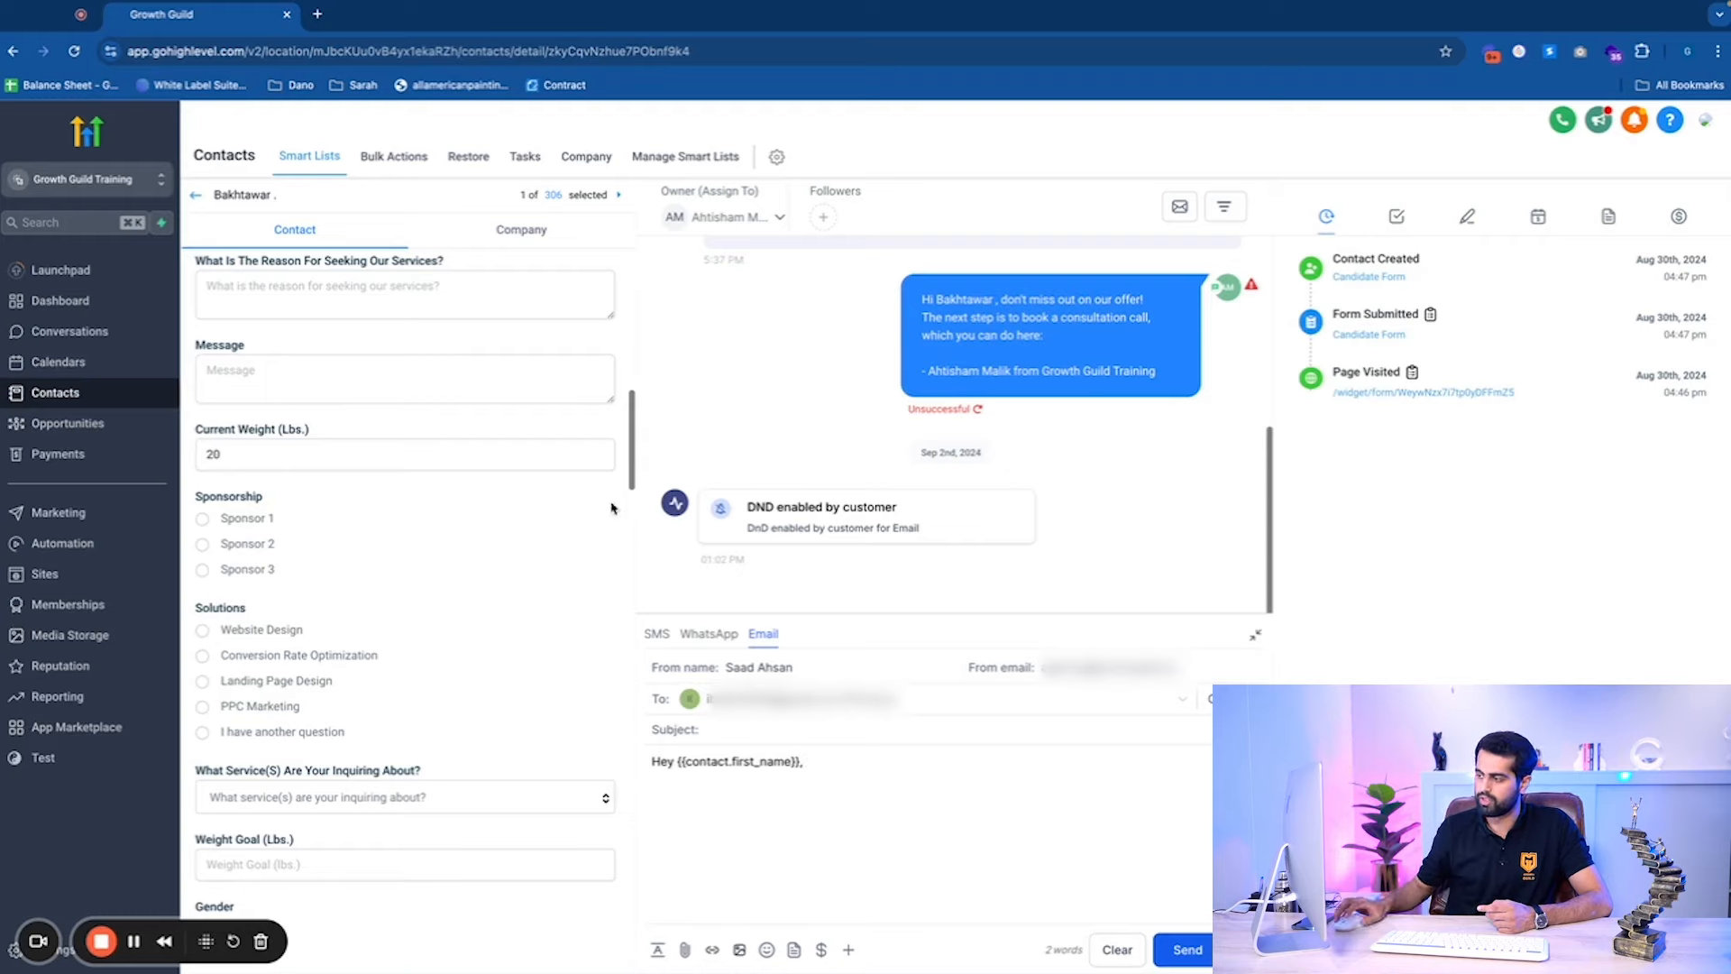
scroll(615, 510, up, 10)
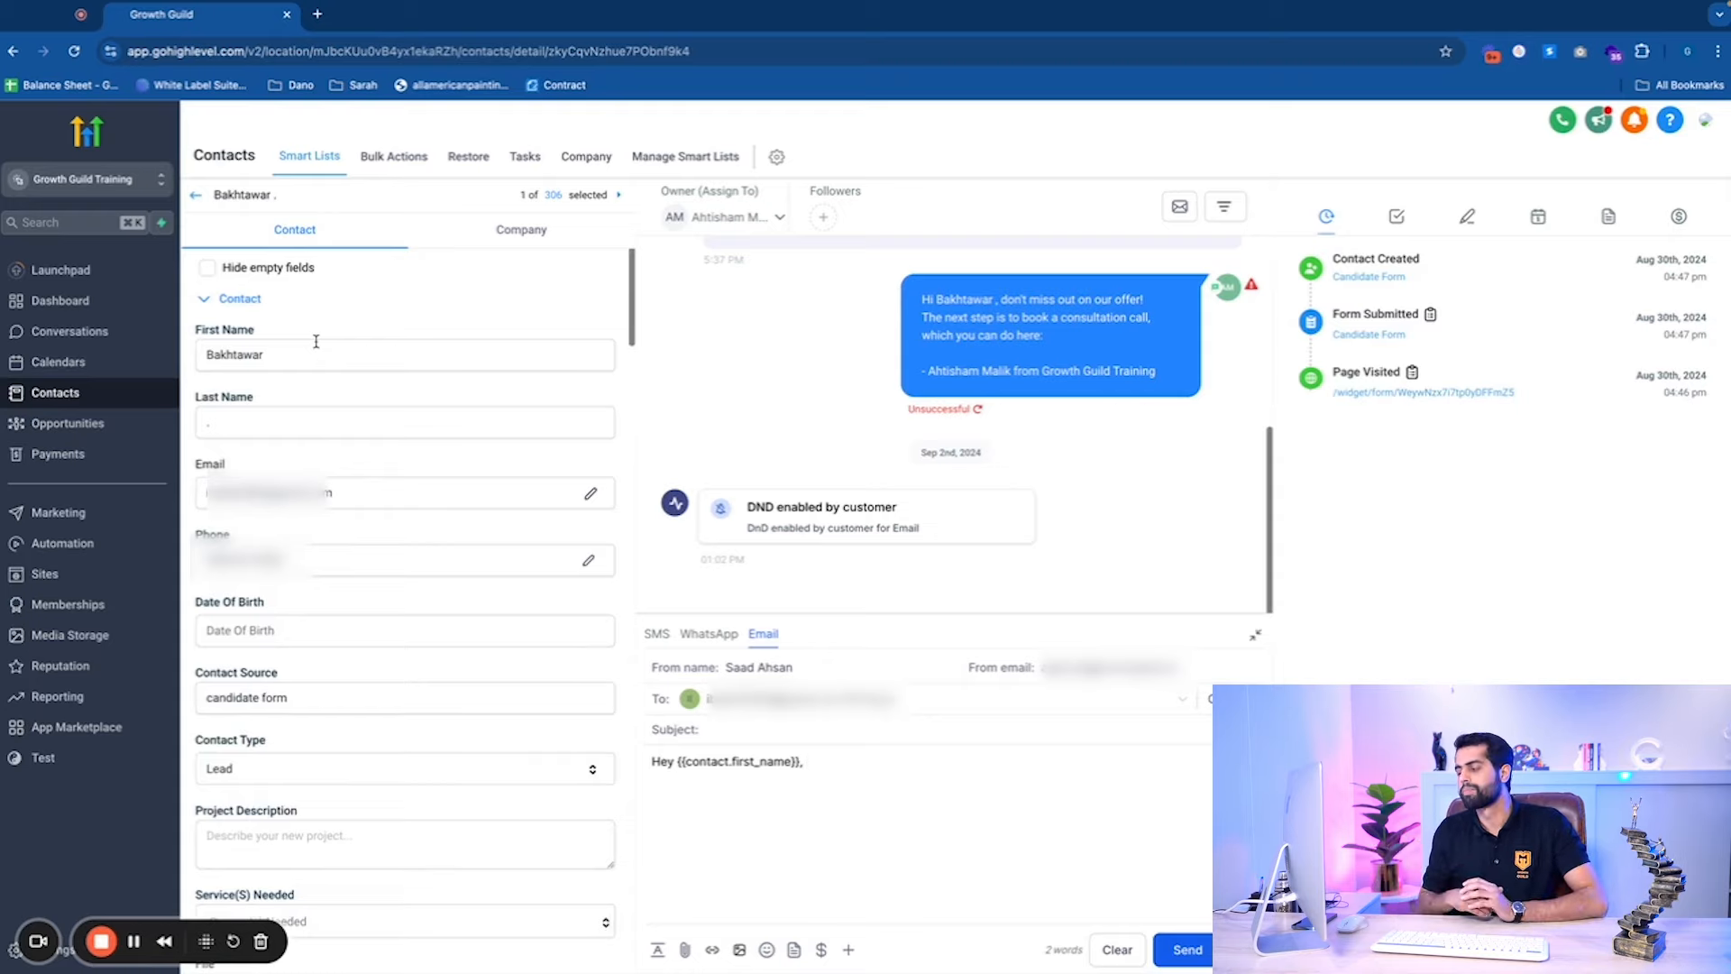
Add a new line: 'I saw that you filled in a form and you wish to drop an extra'.
key(Return)
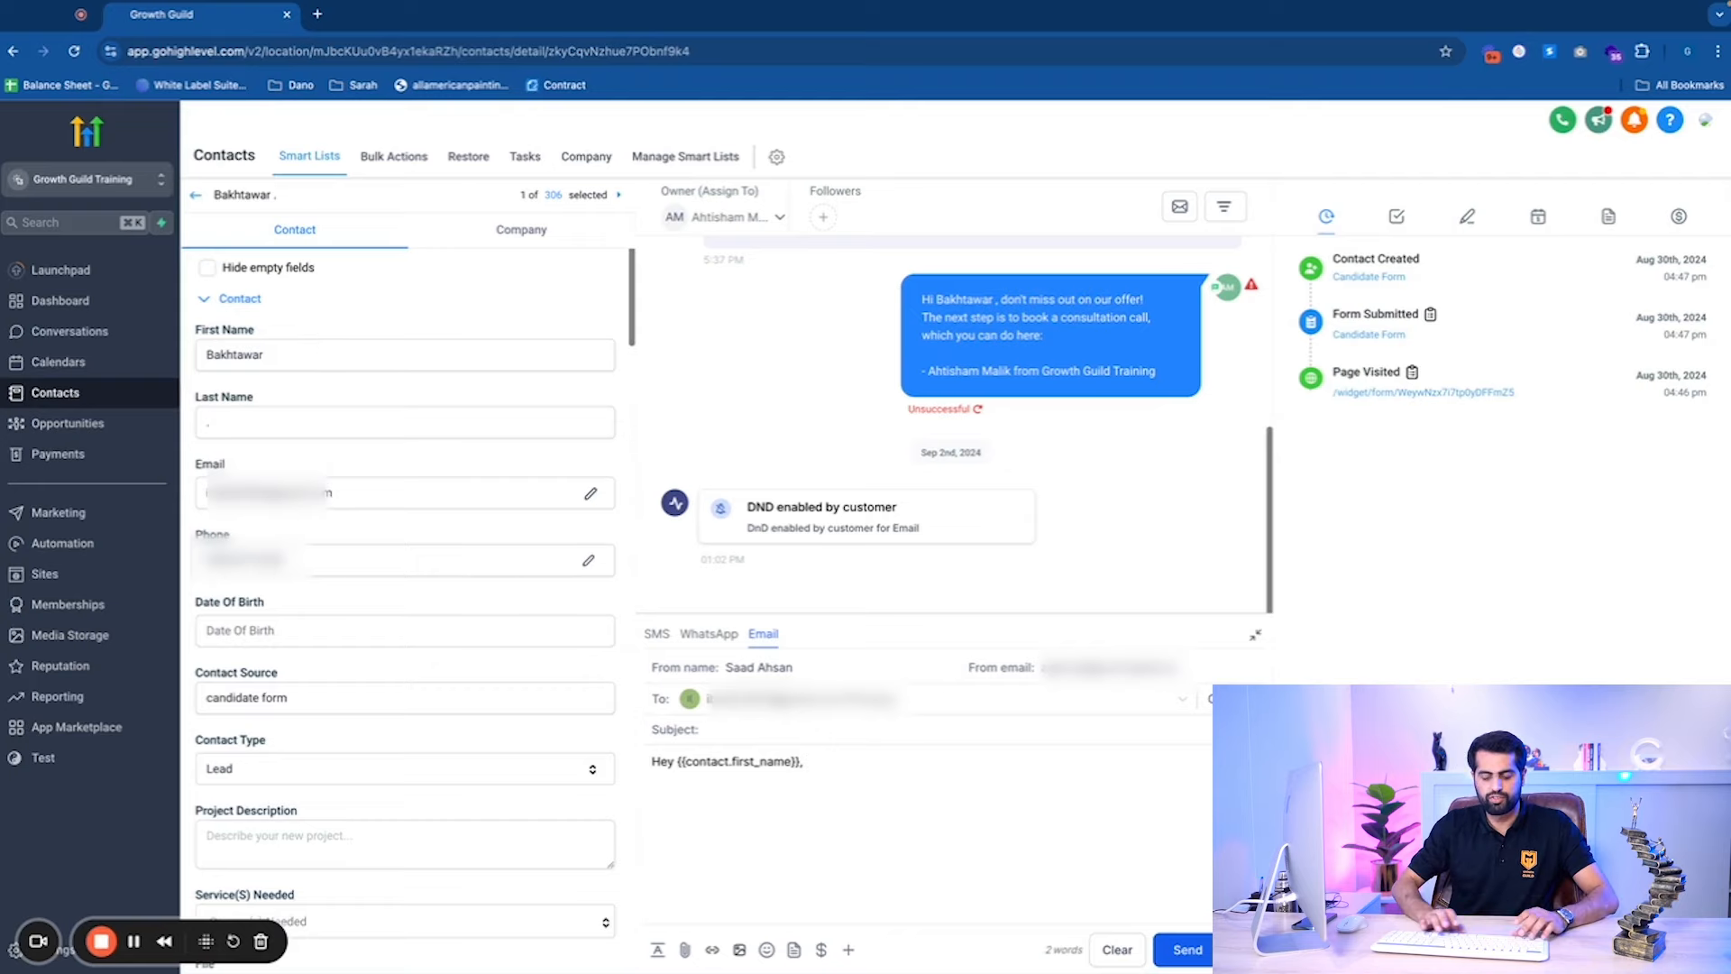
text(I sae)
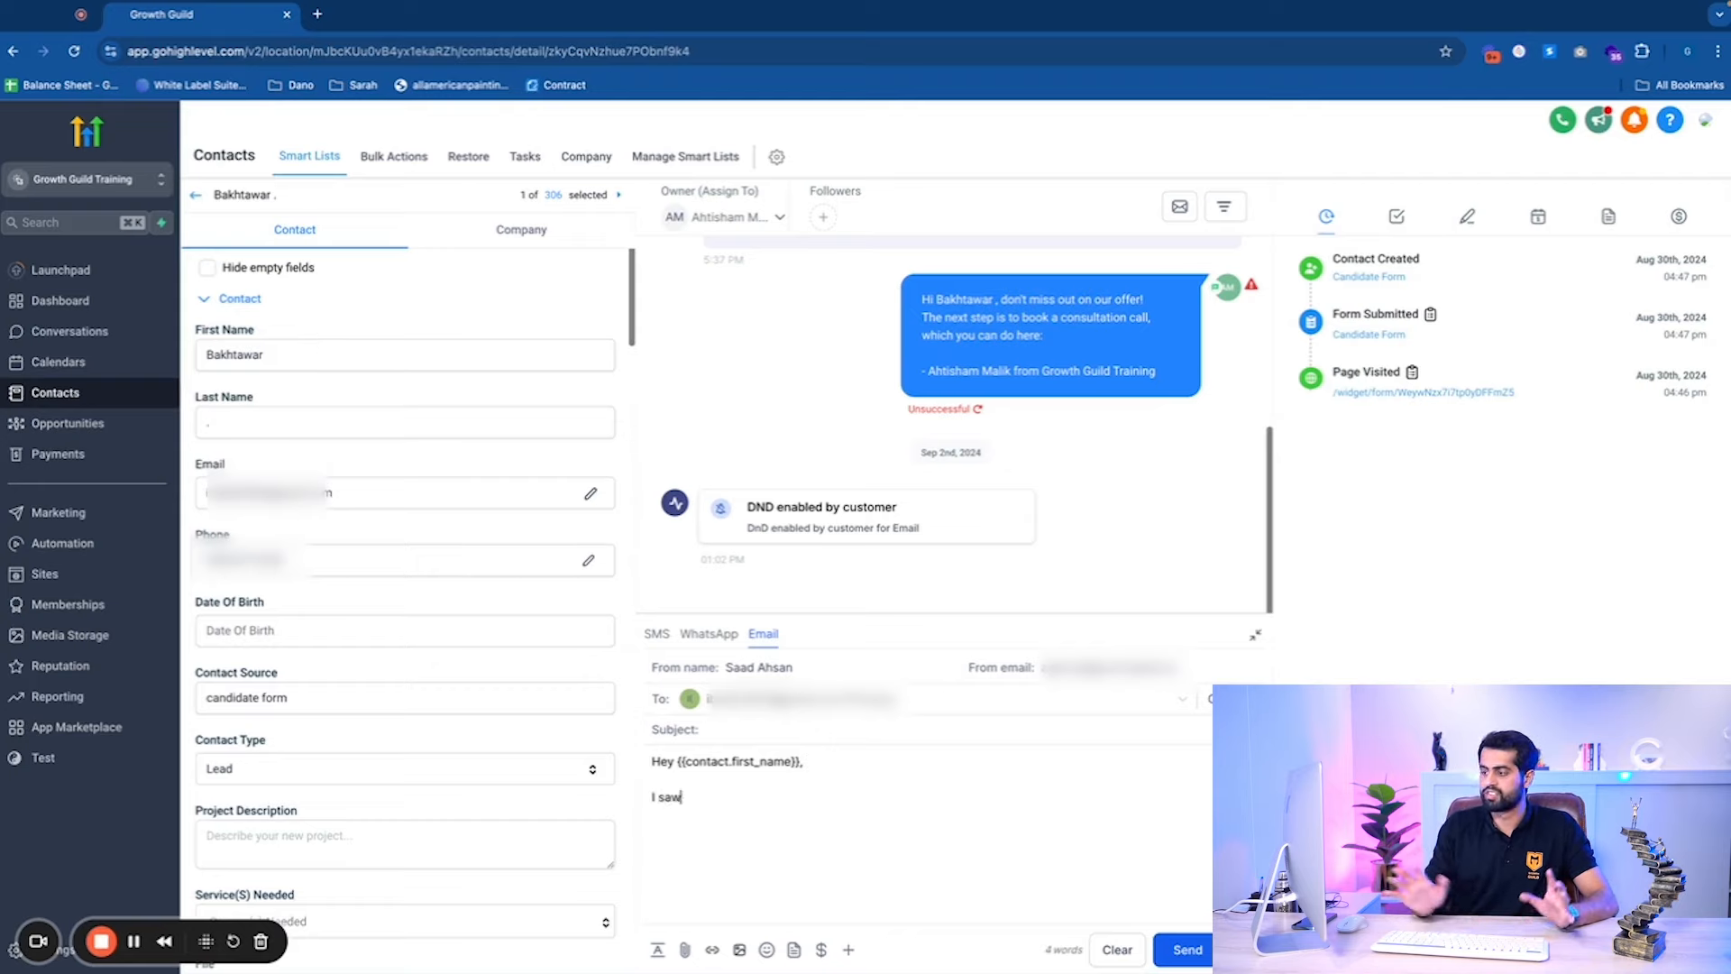
text( that)
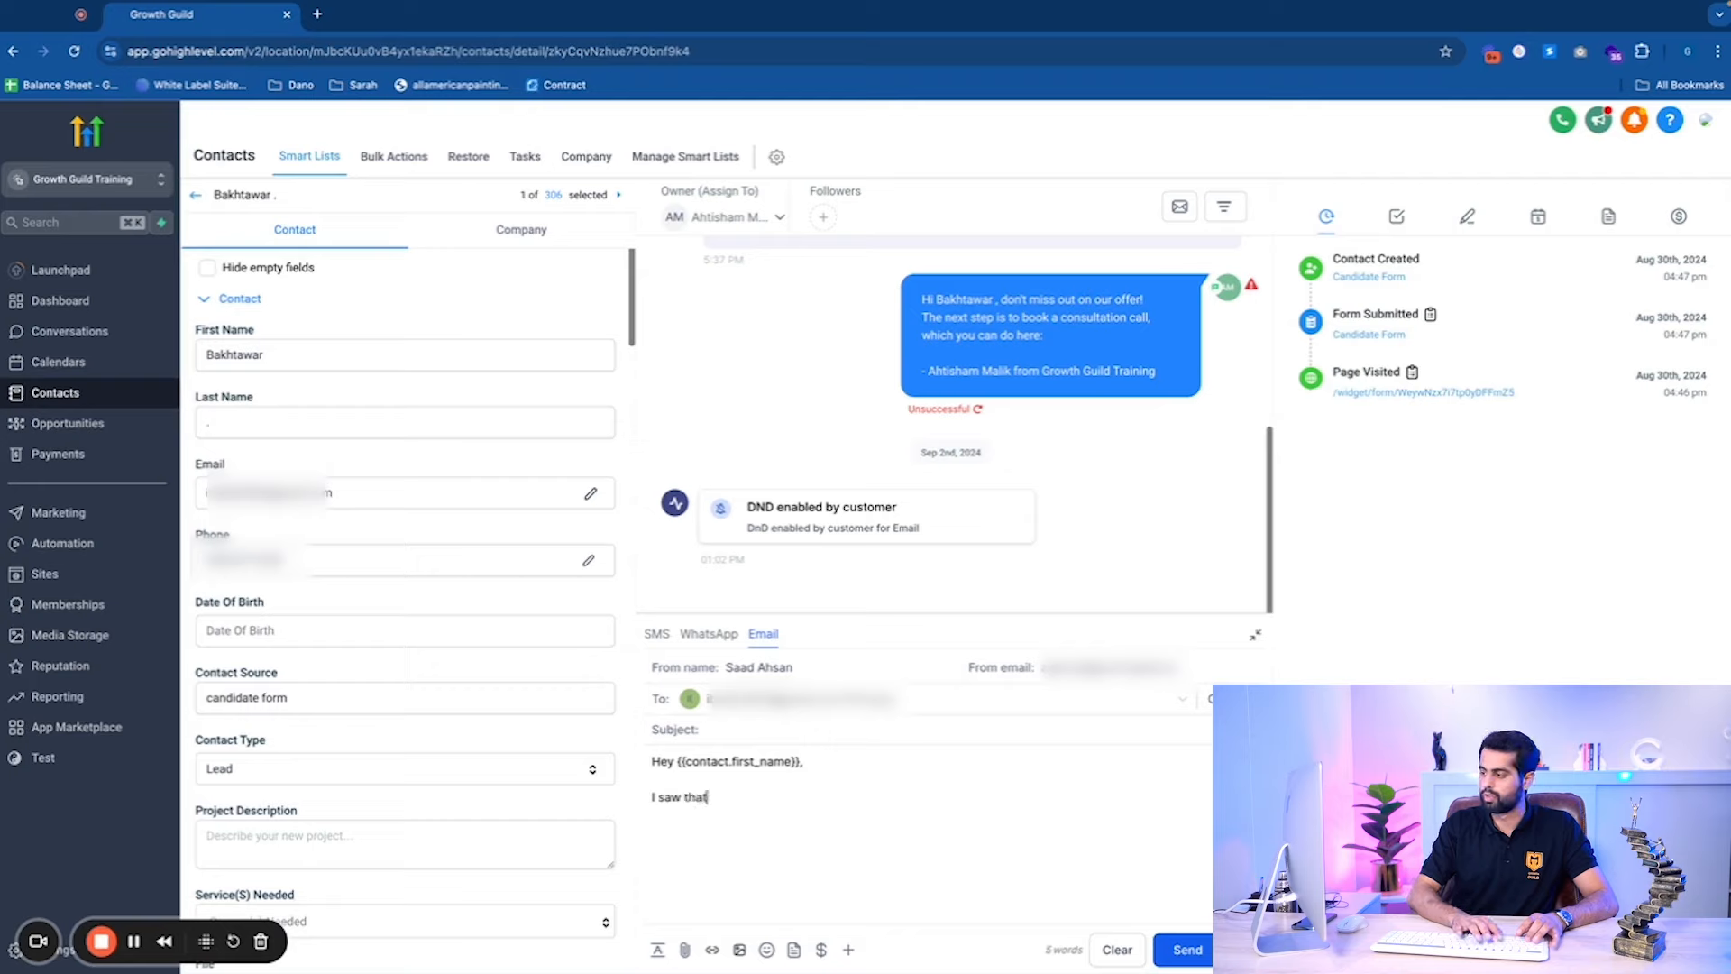
text(you fi)
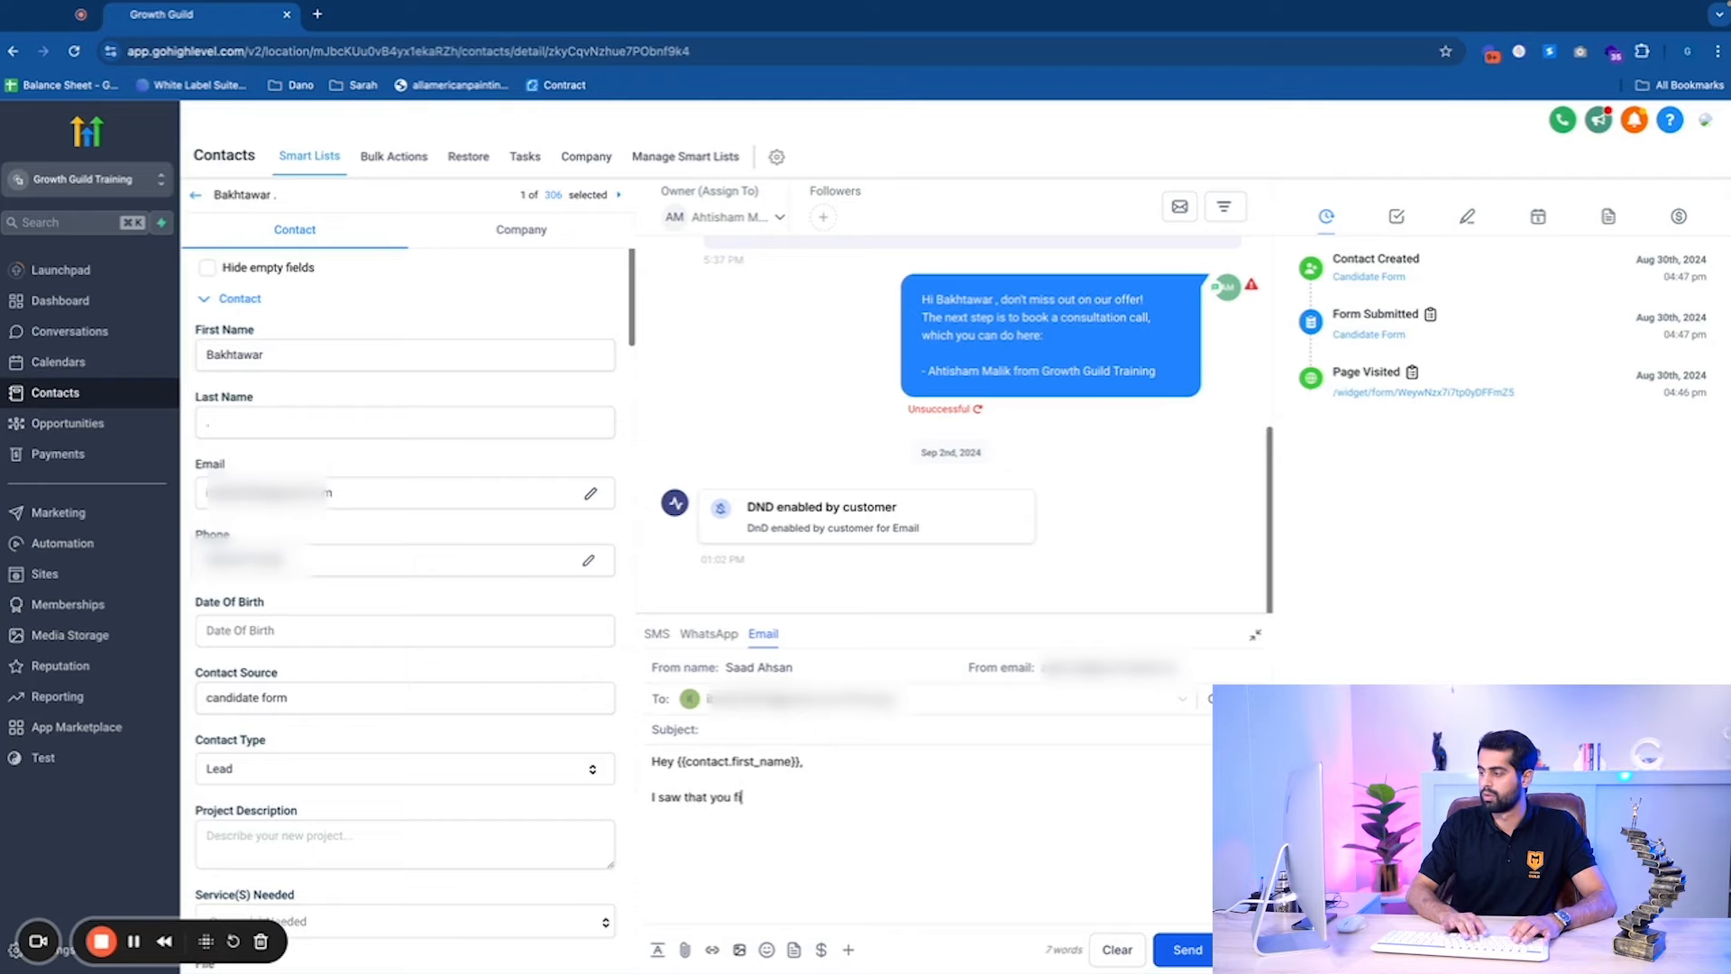
text(lled in a form)
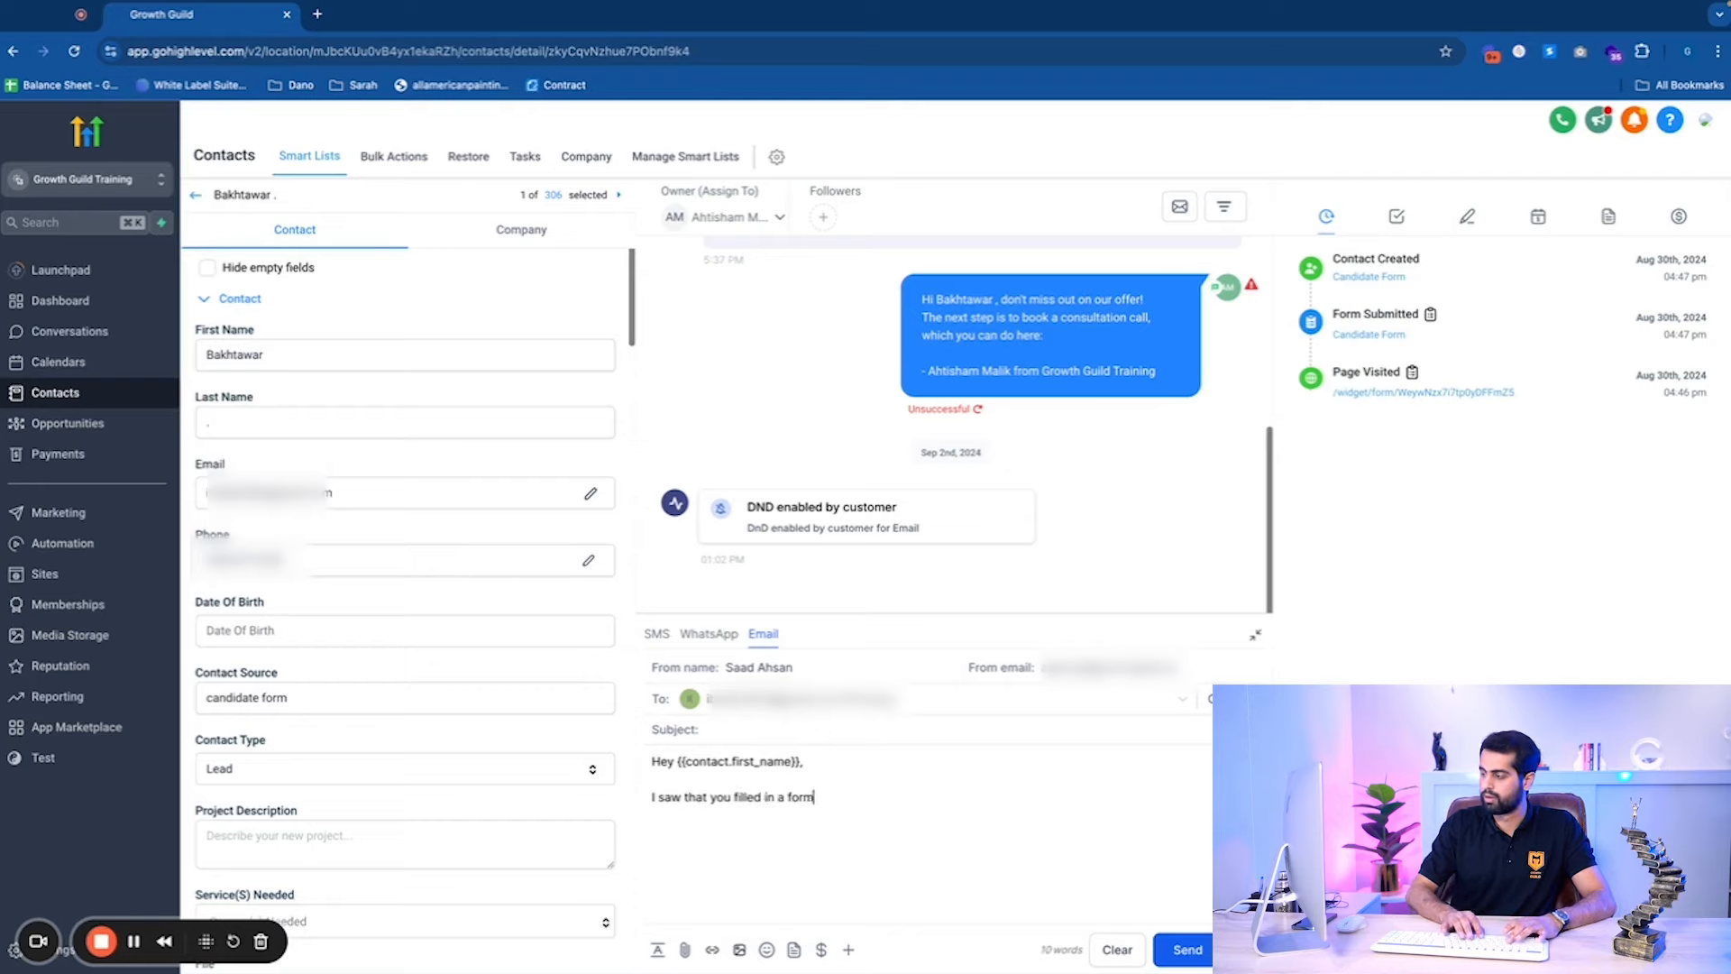
text( and you w)
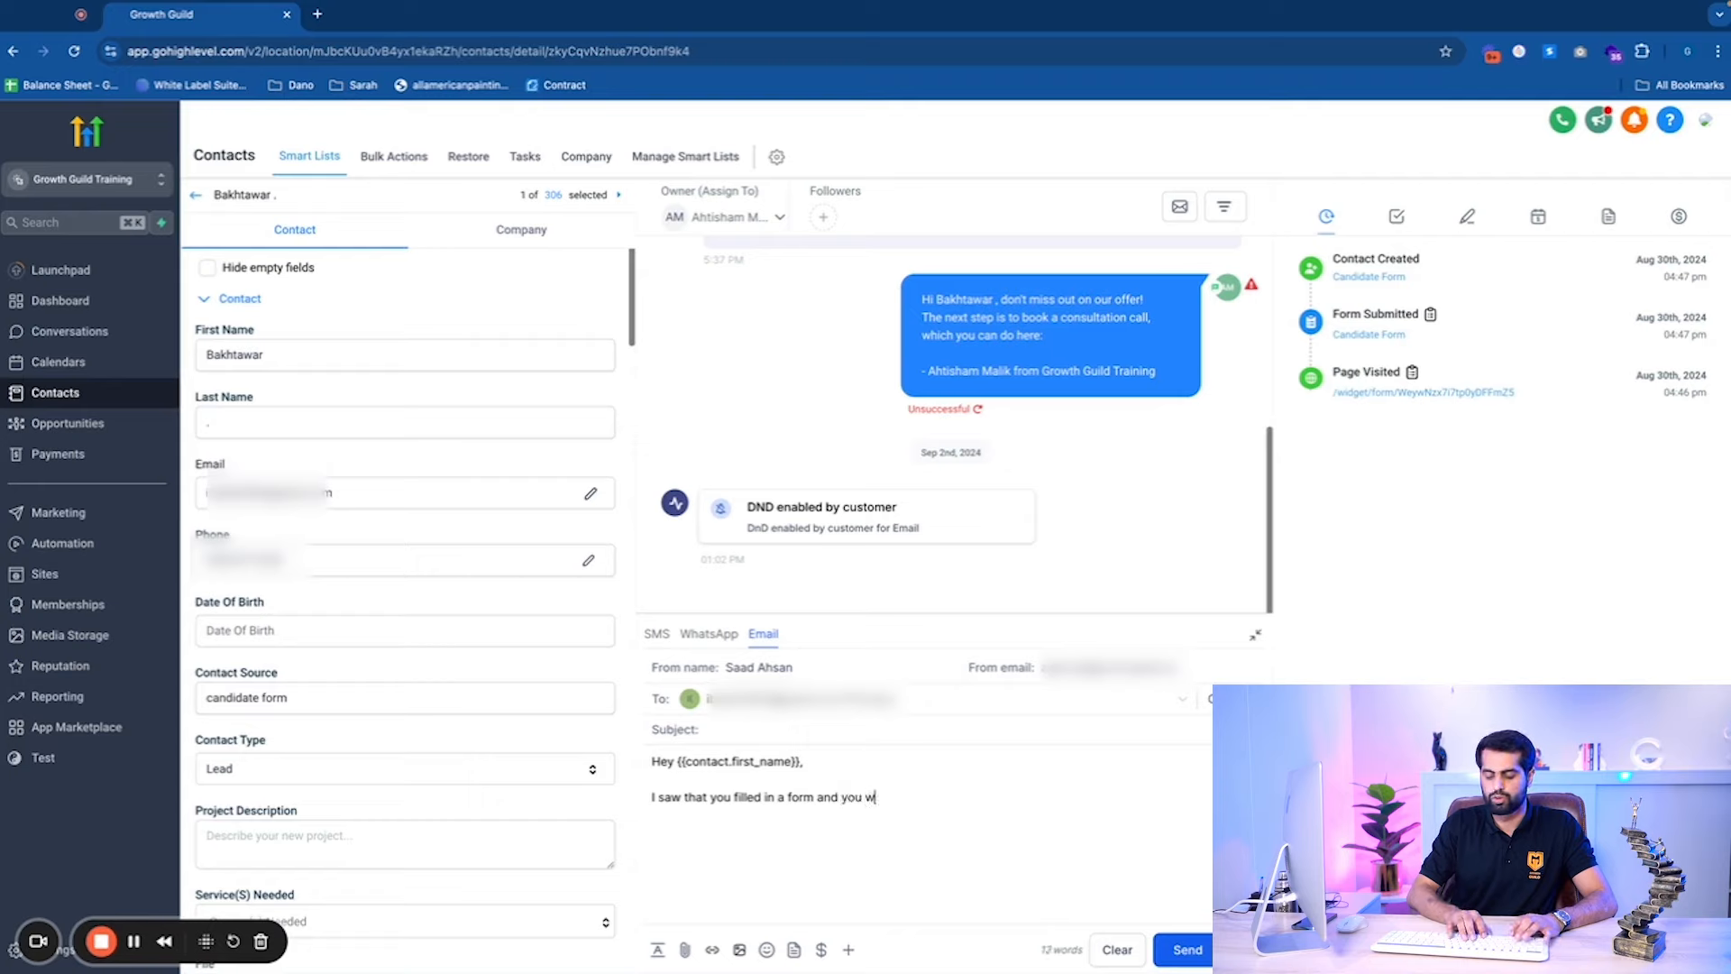
text(ish to)
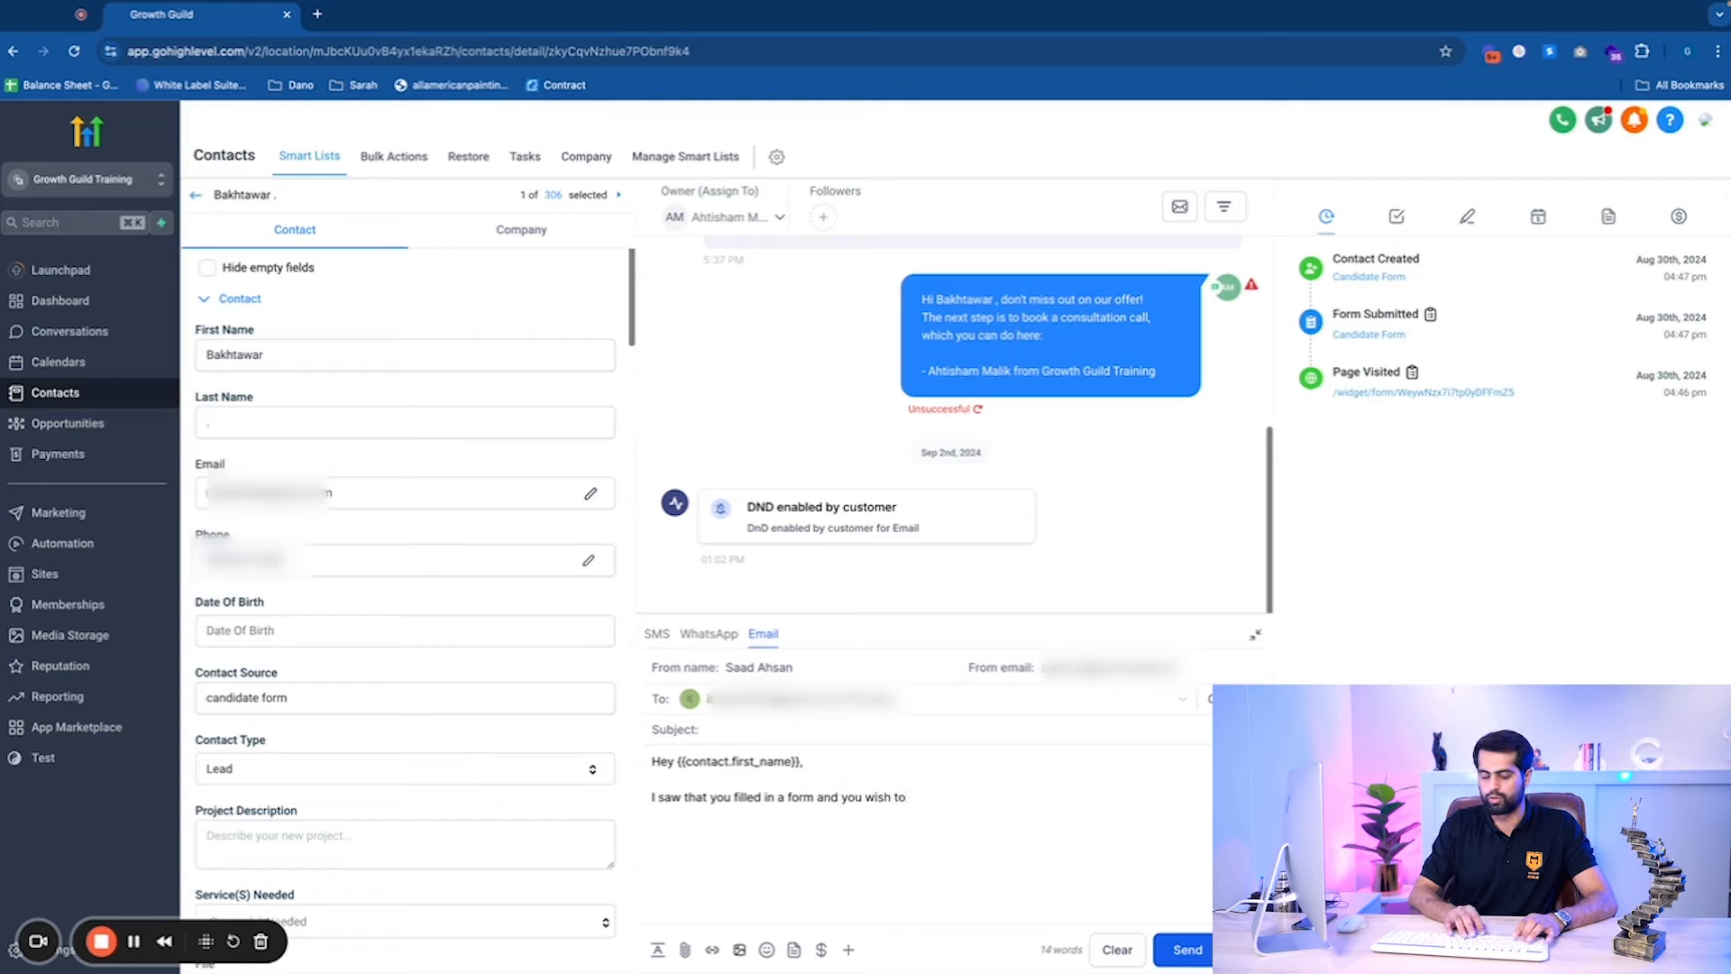
text( drop an extra)
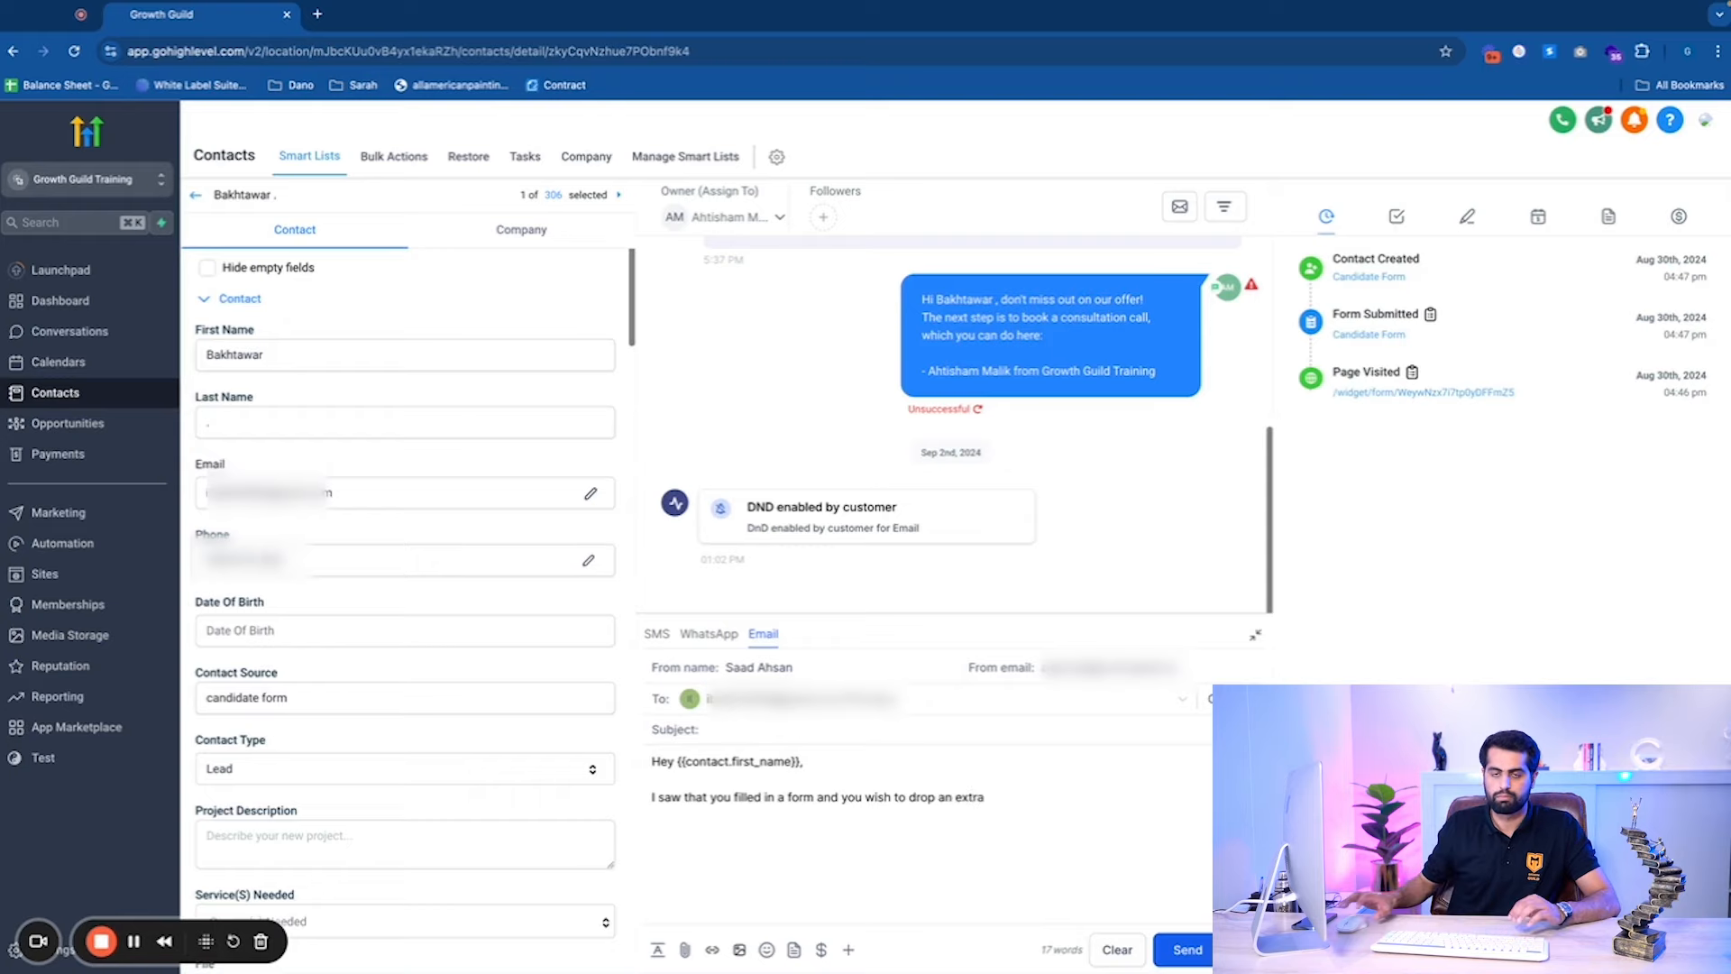
scroll(347, 683, down, 10)
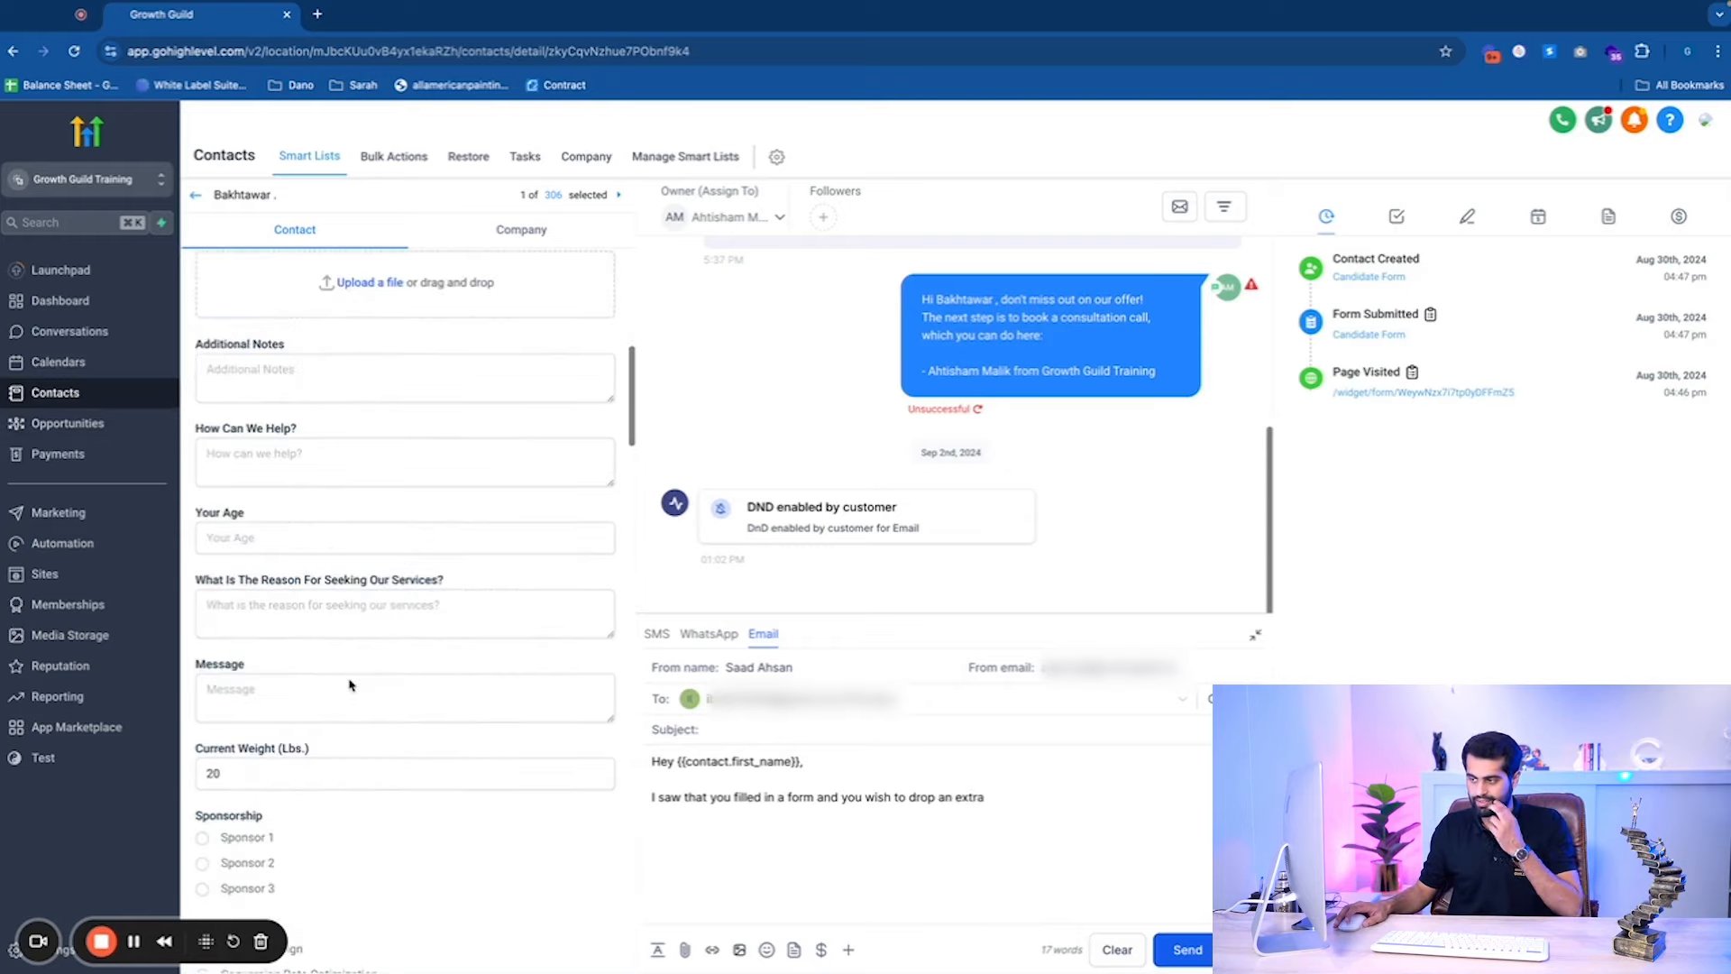
scroll(349, 679, down, 4)
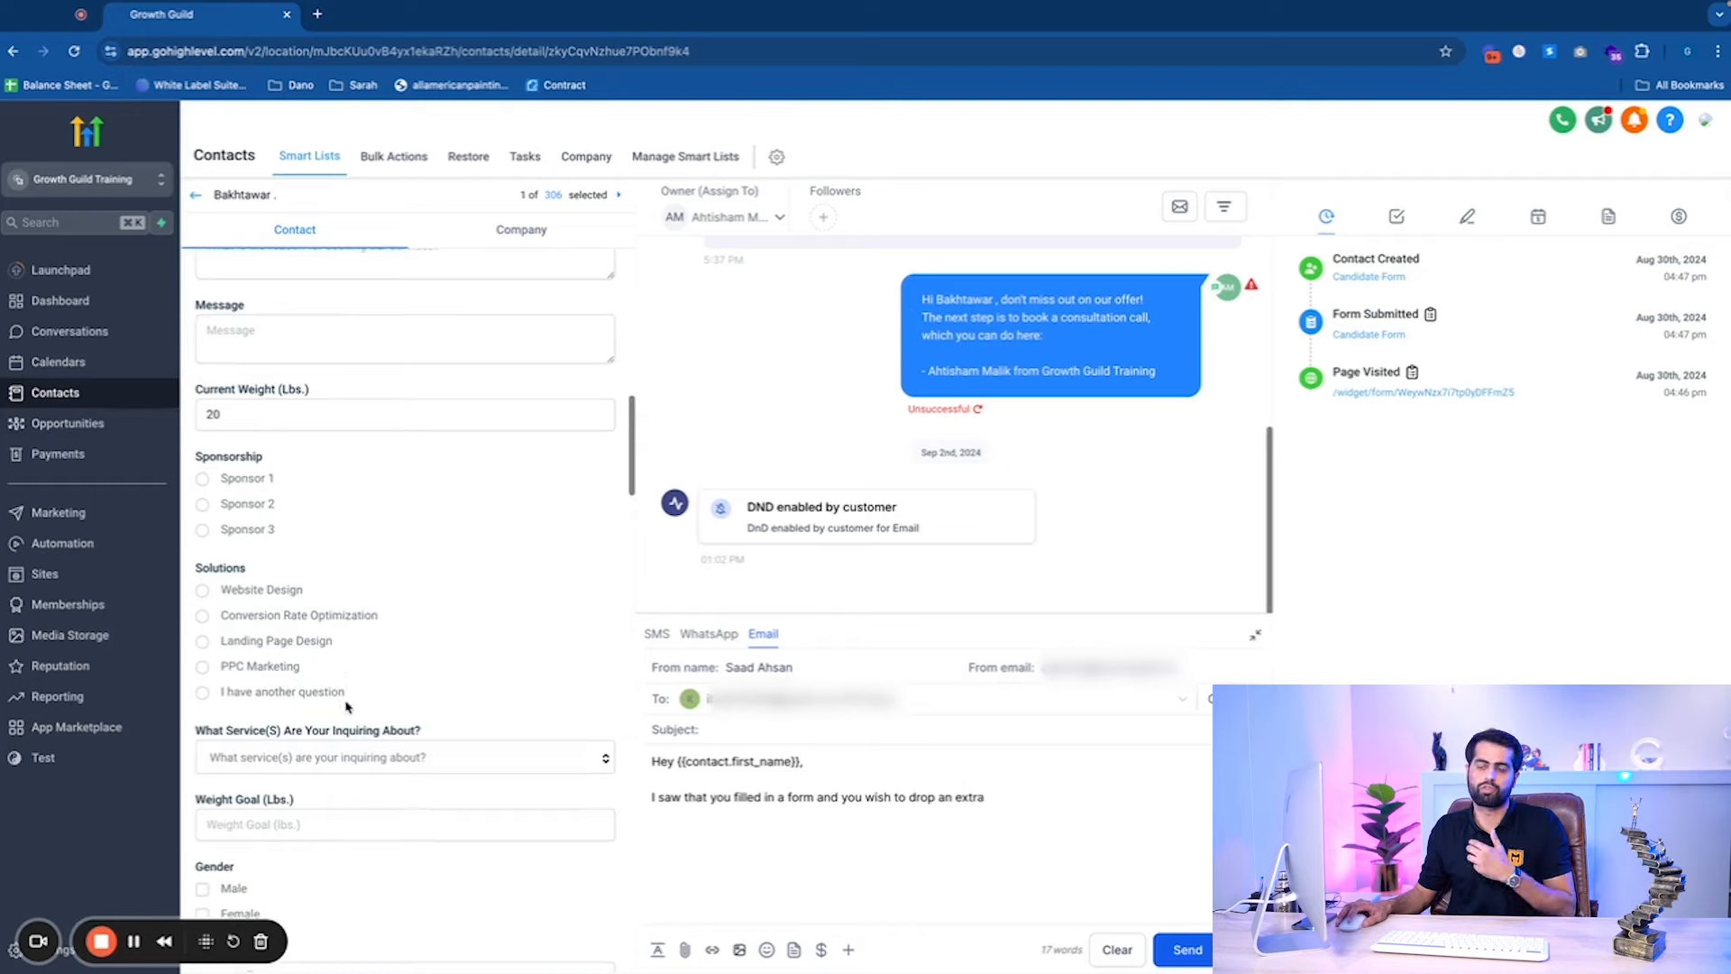
Set the contact's Weight Goal (Lbs.) to 120 and save it.
click(385, 812)
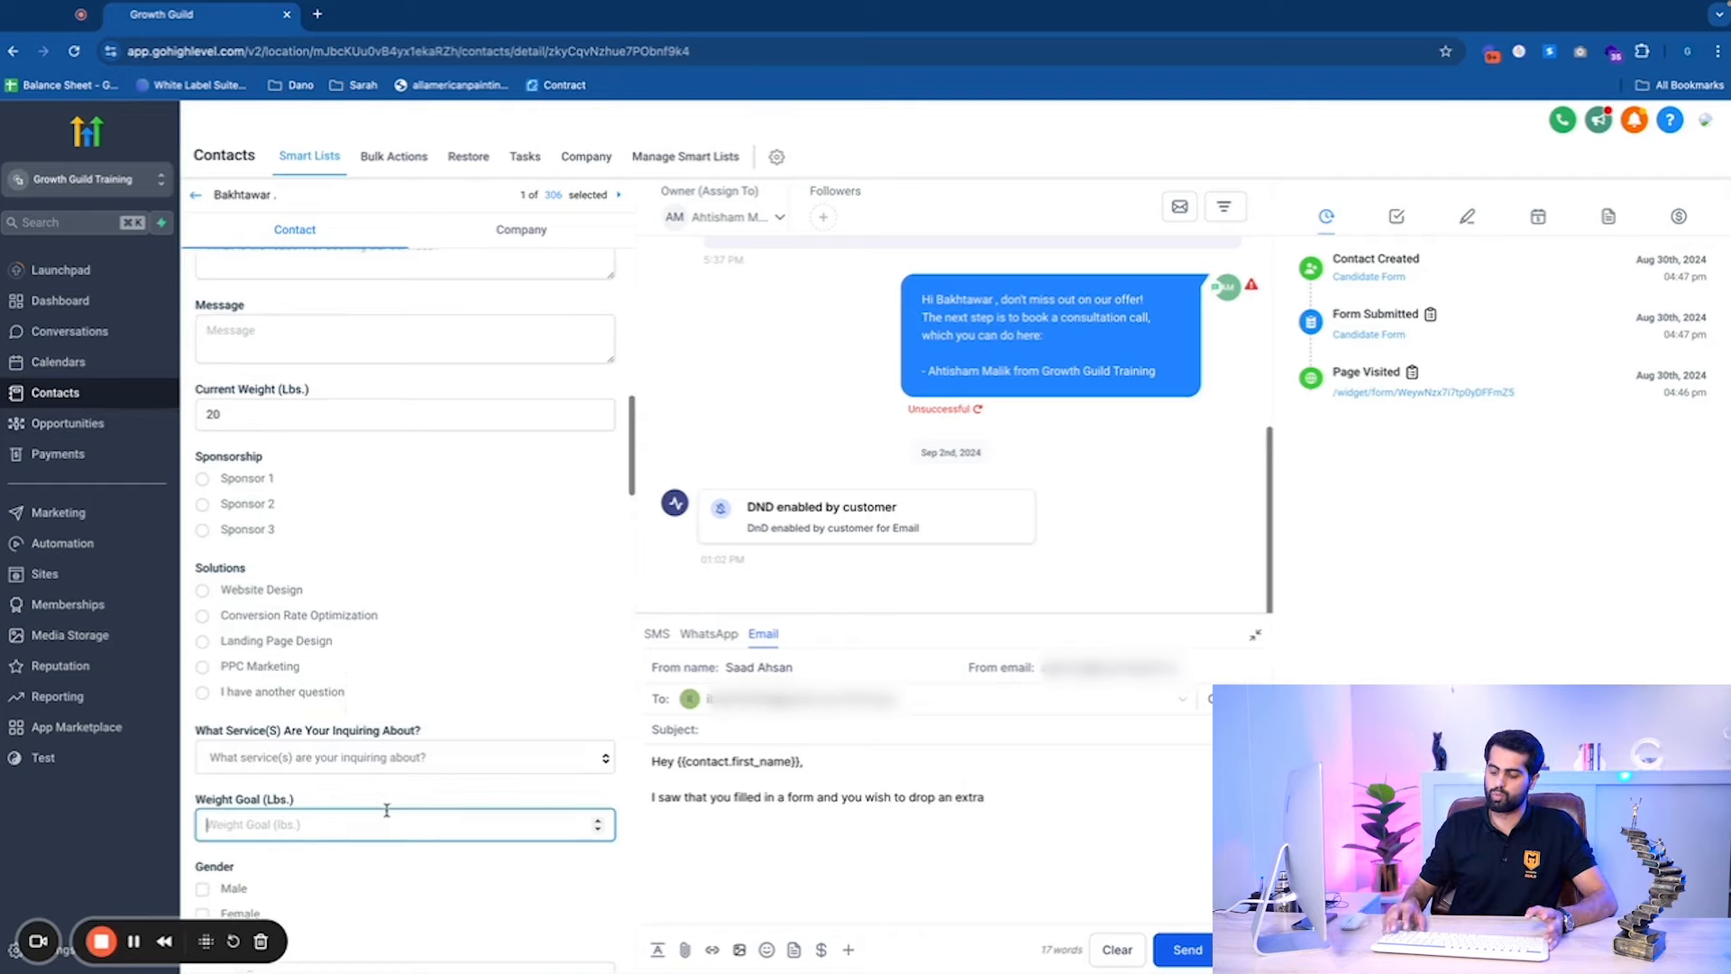
text(120)
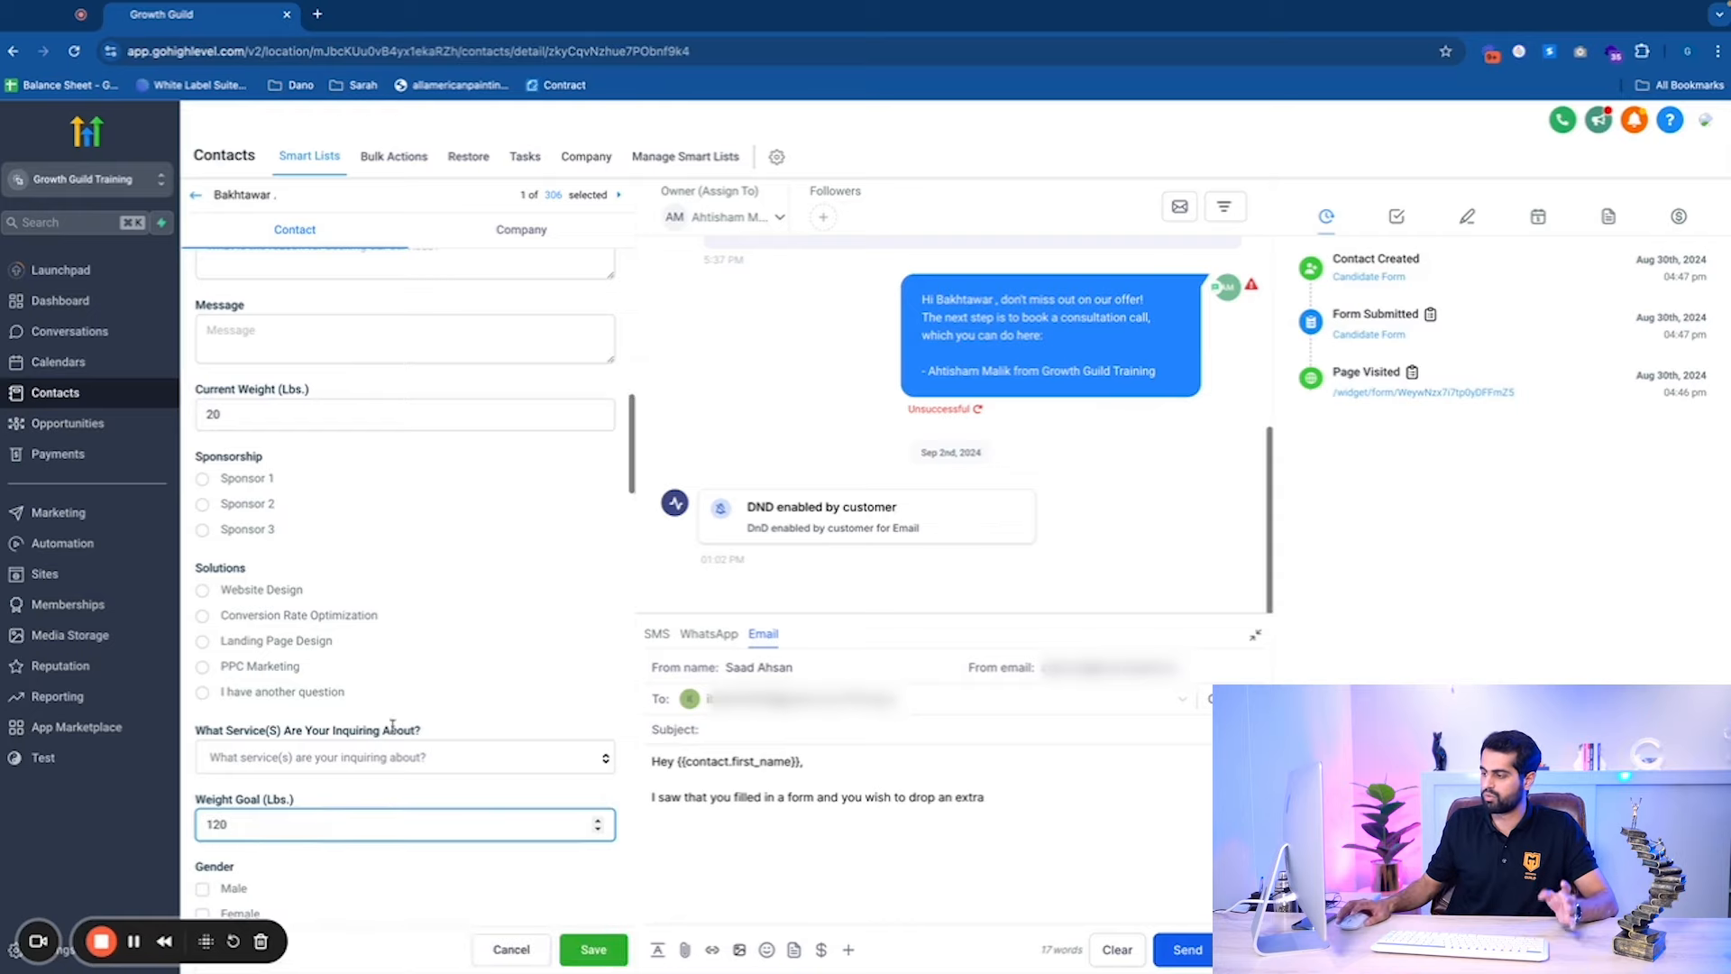
click(588, 949)
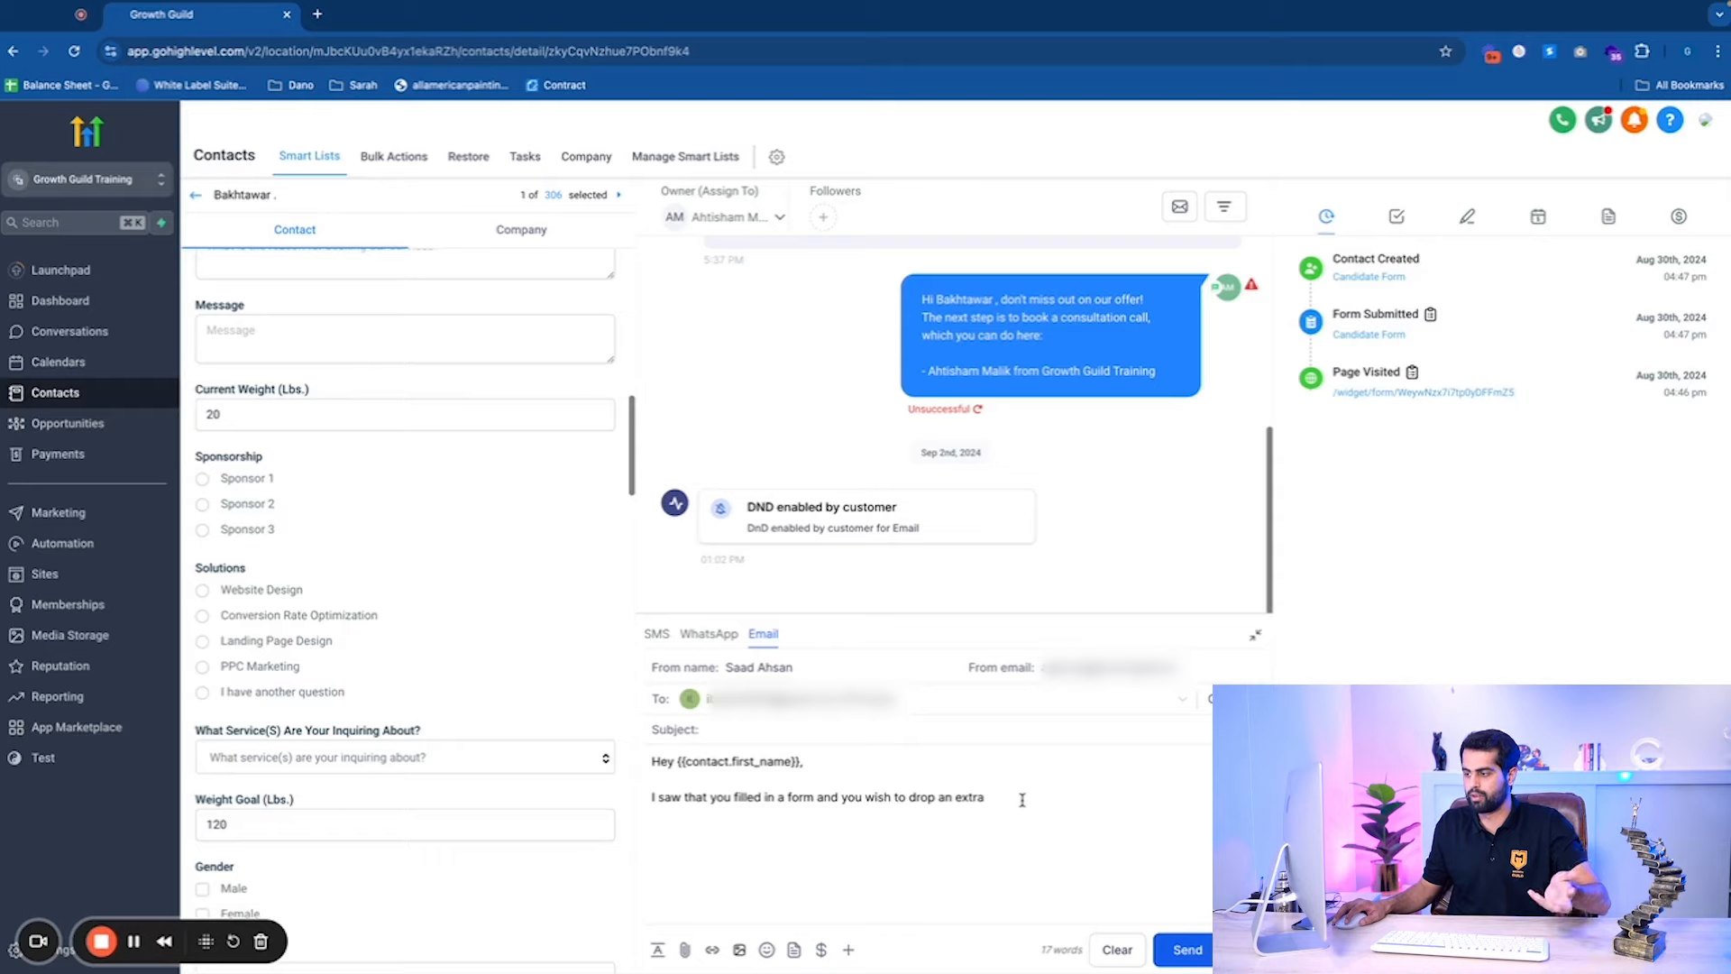
Replace 'drop an extra' in the email with 'attain the goal weight of'.
drag(1024, 798, 910, 803)
text(attain the )
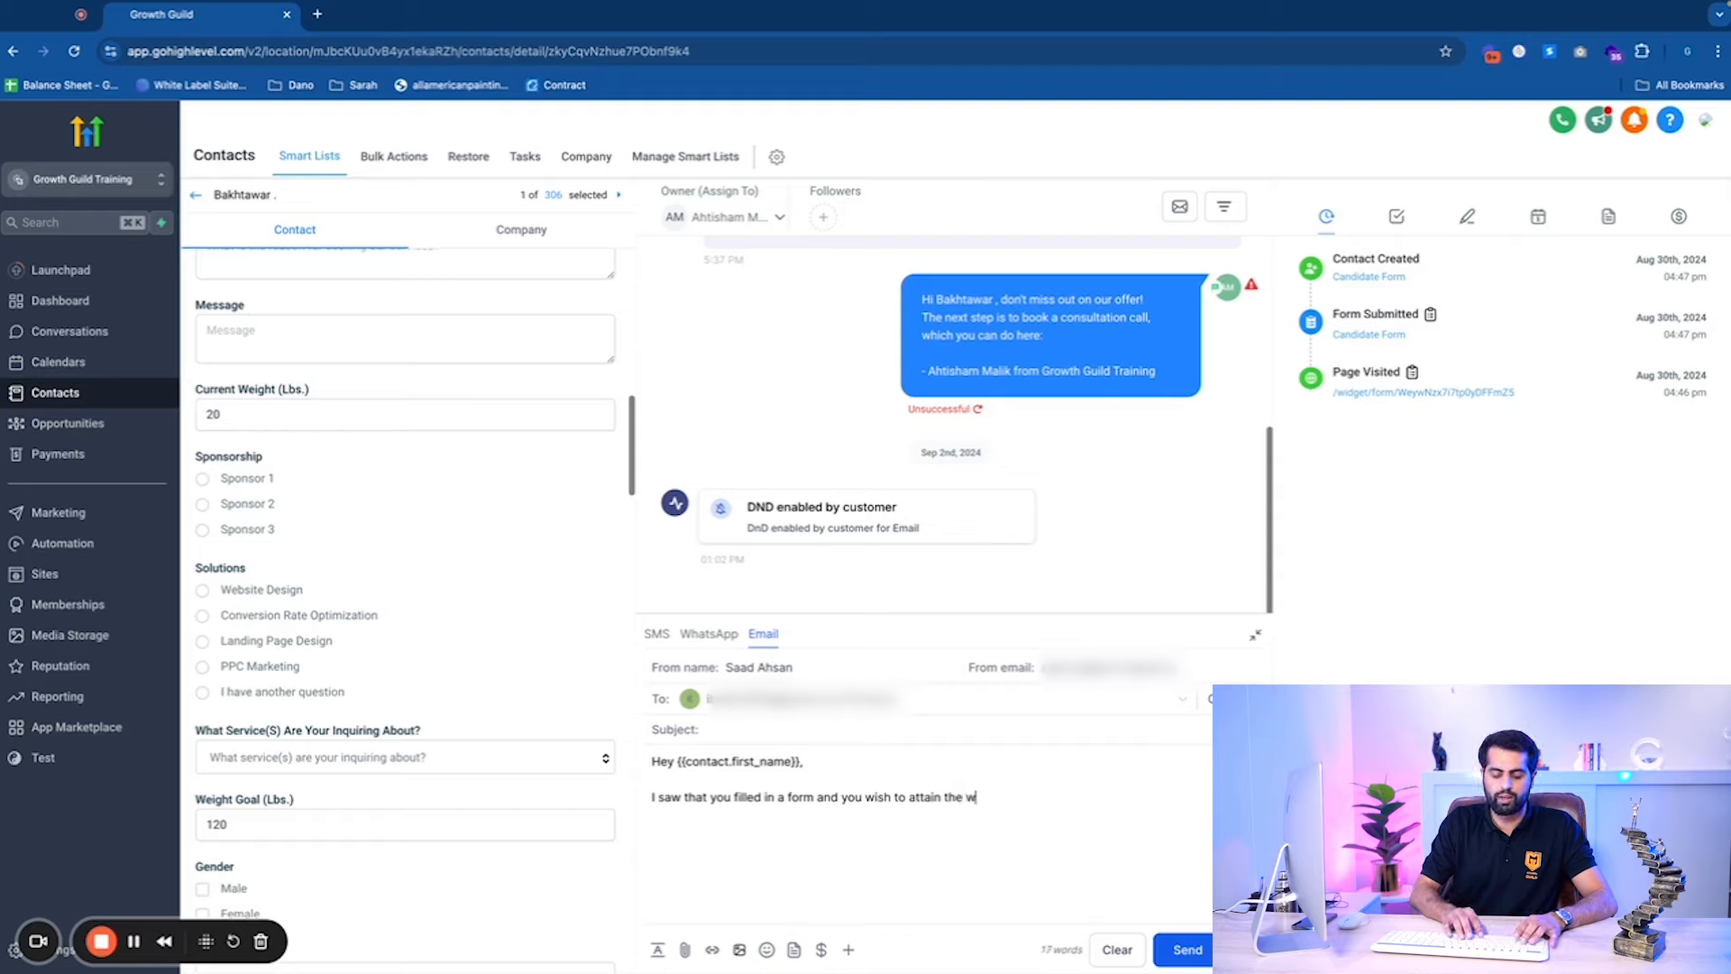
text(we)
key(BackSpace)
key(BackSpace)
text(goal o)
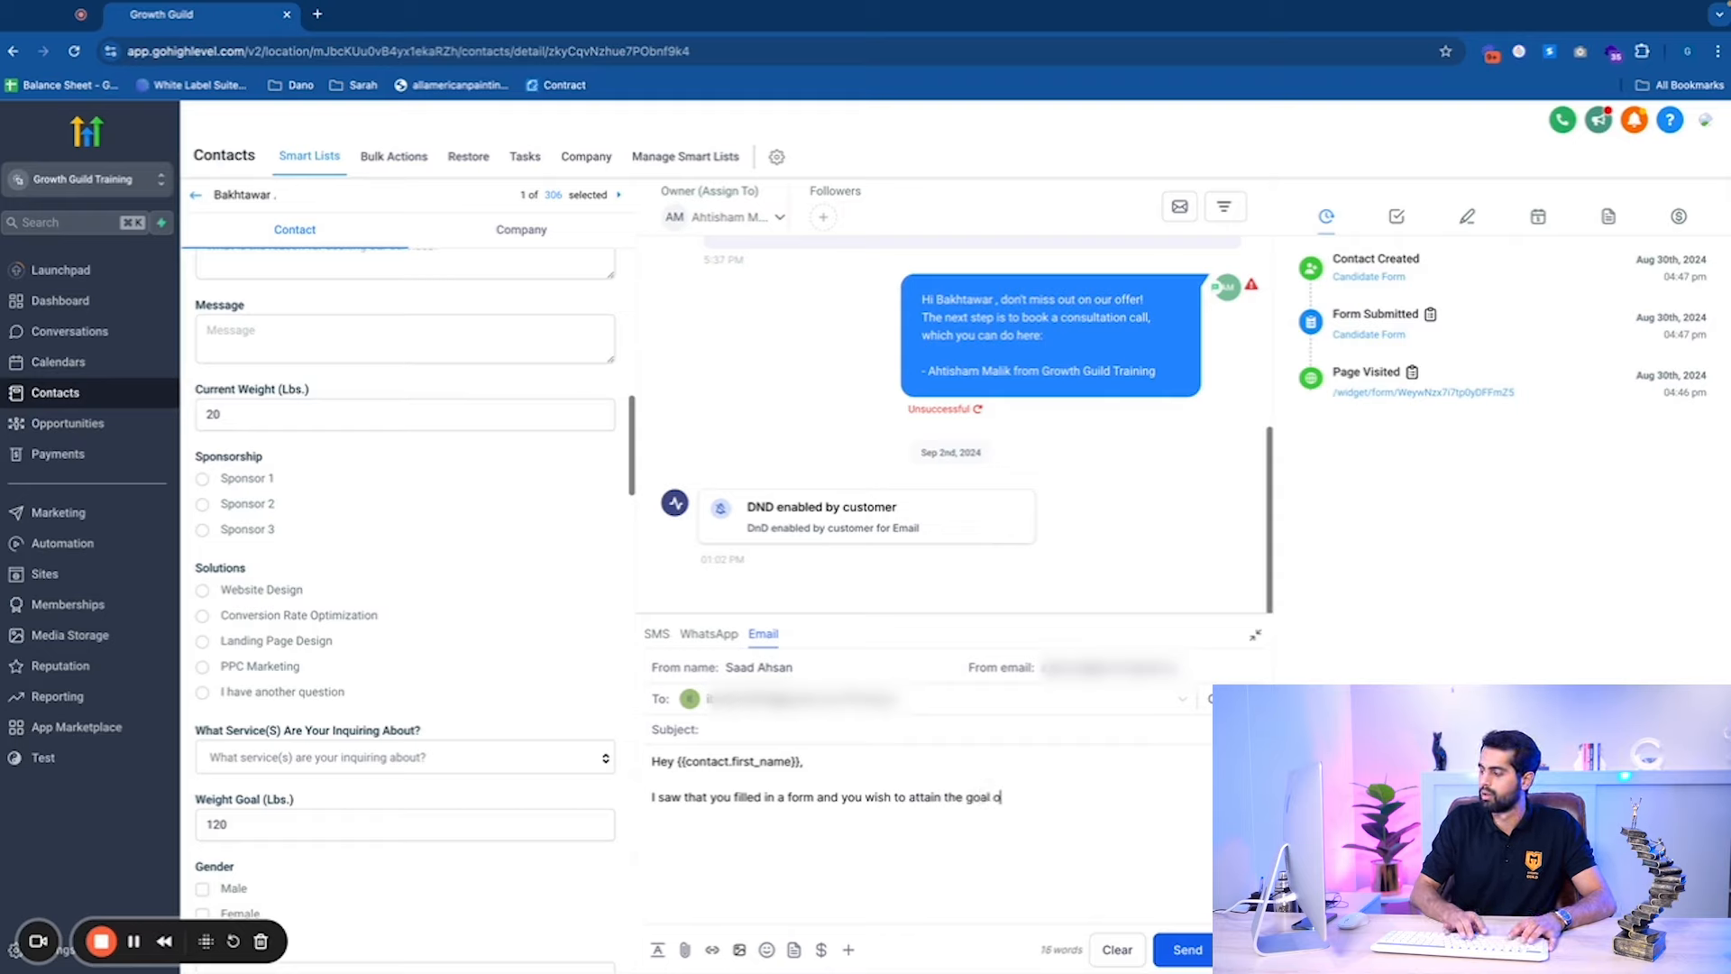
key(BackSpace)
text(weight of)
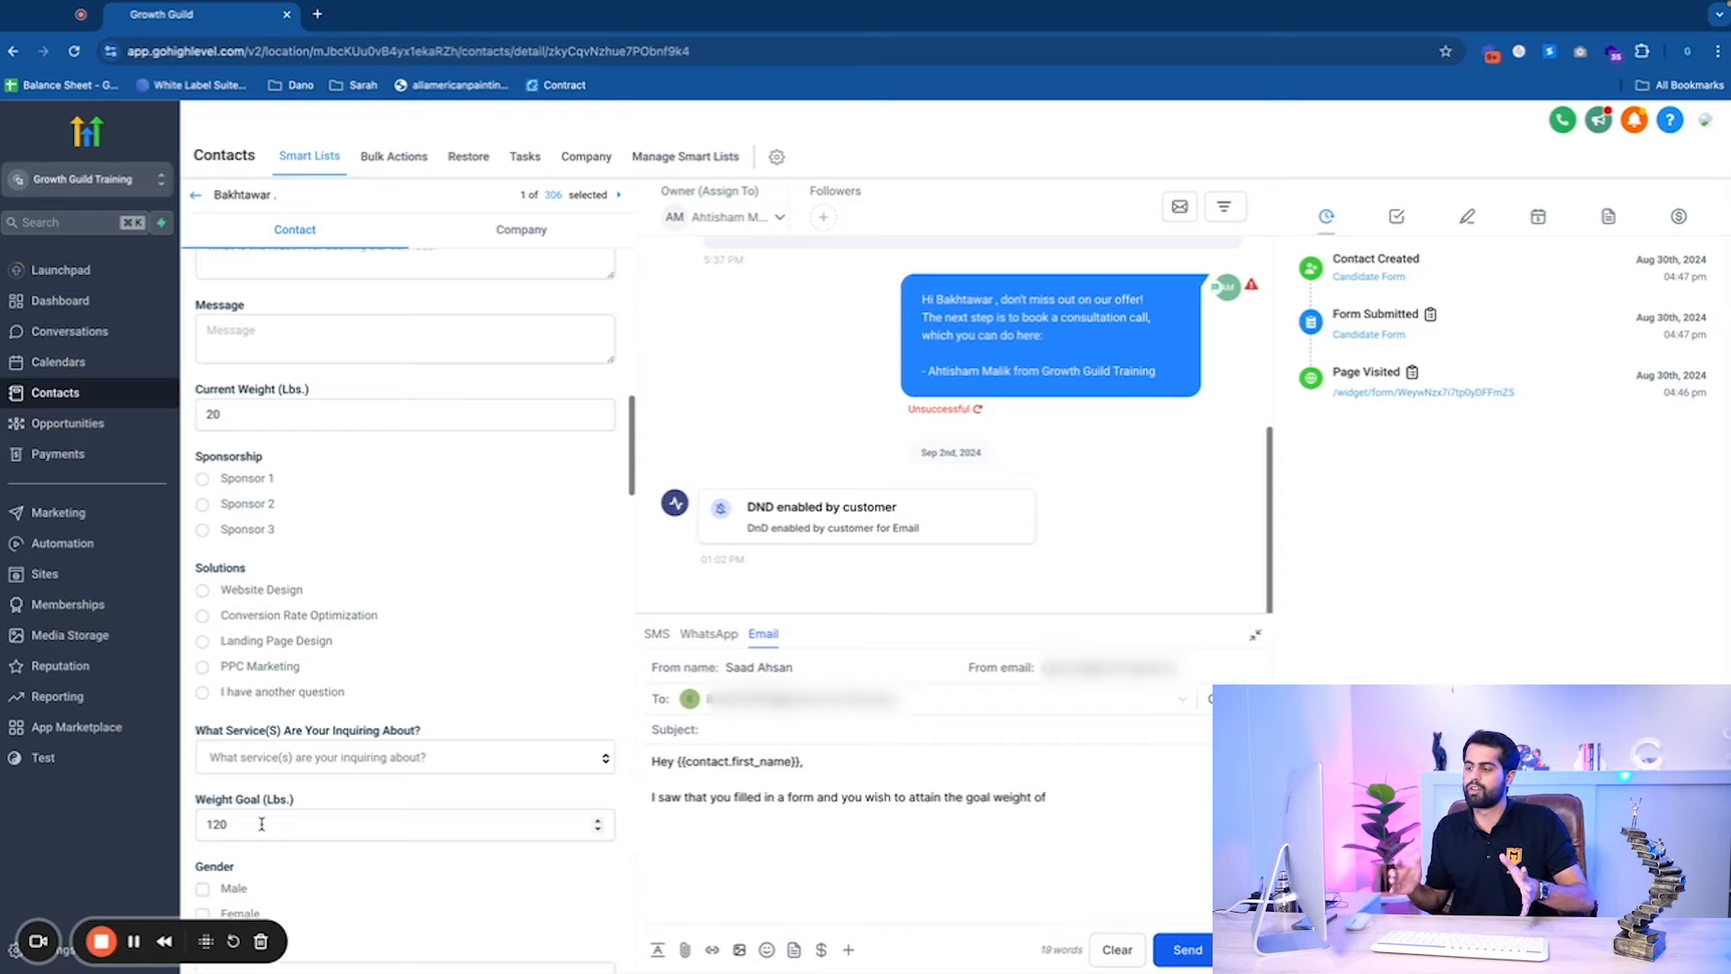
Search custom fields for 'weight' and insert Weight Goal (lbs.) at the sentence's end.
click(850, 952)
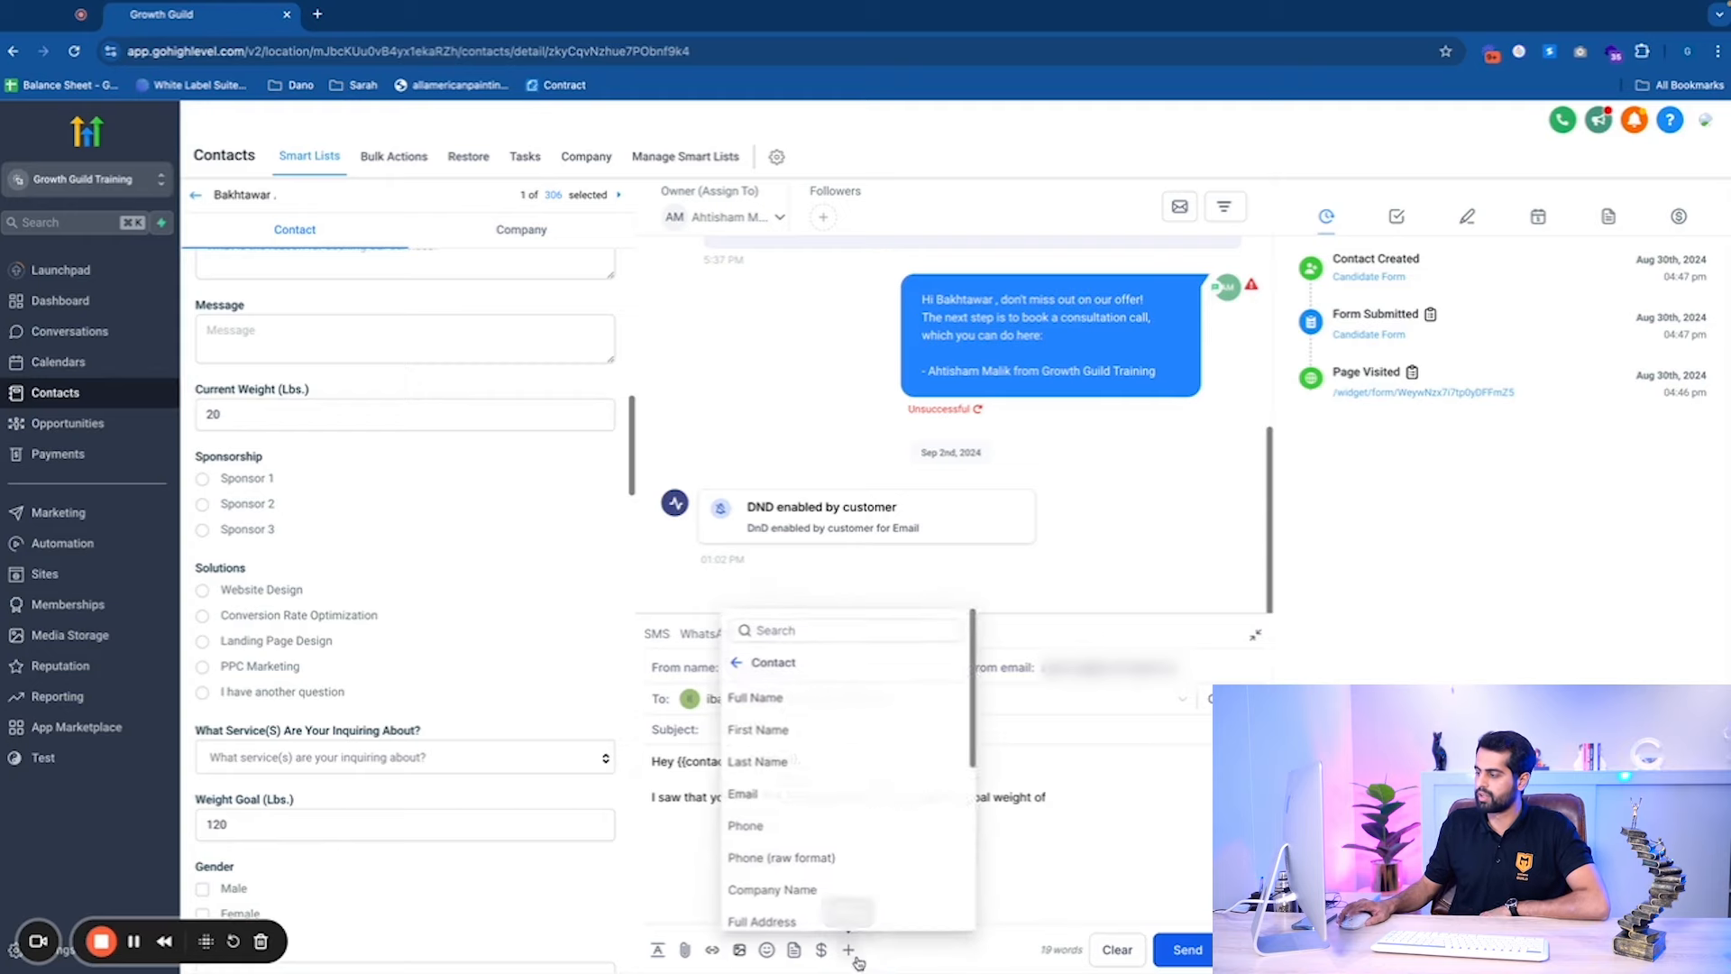
click(738, 661)
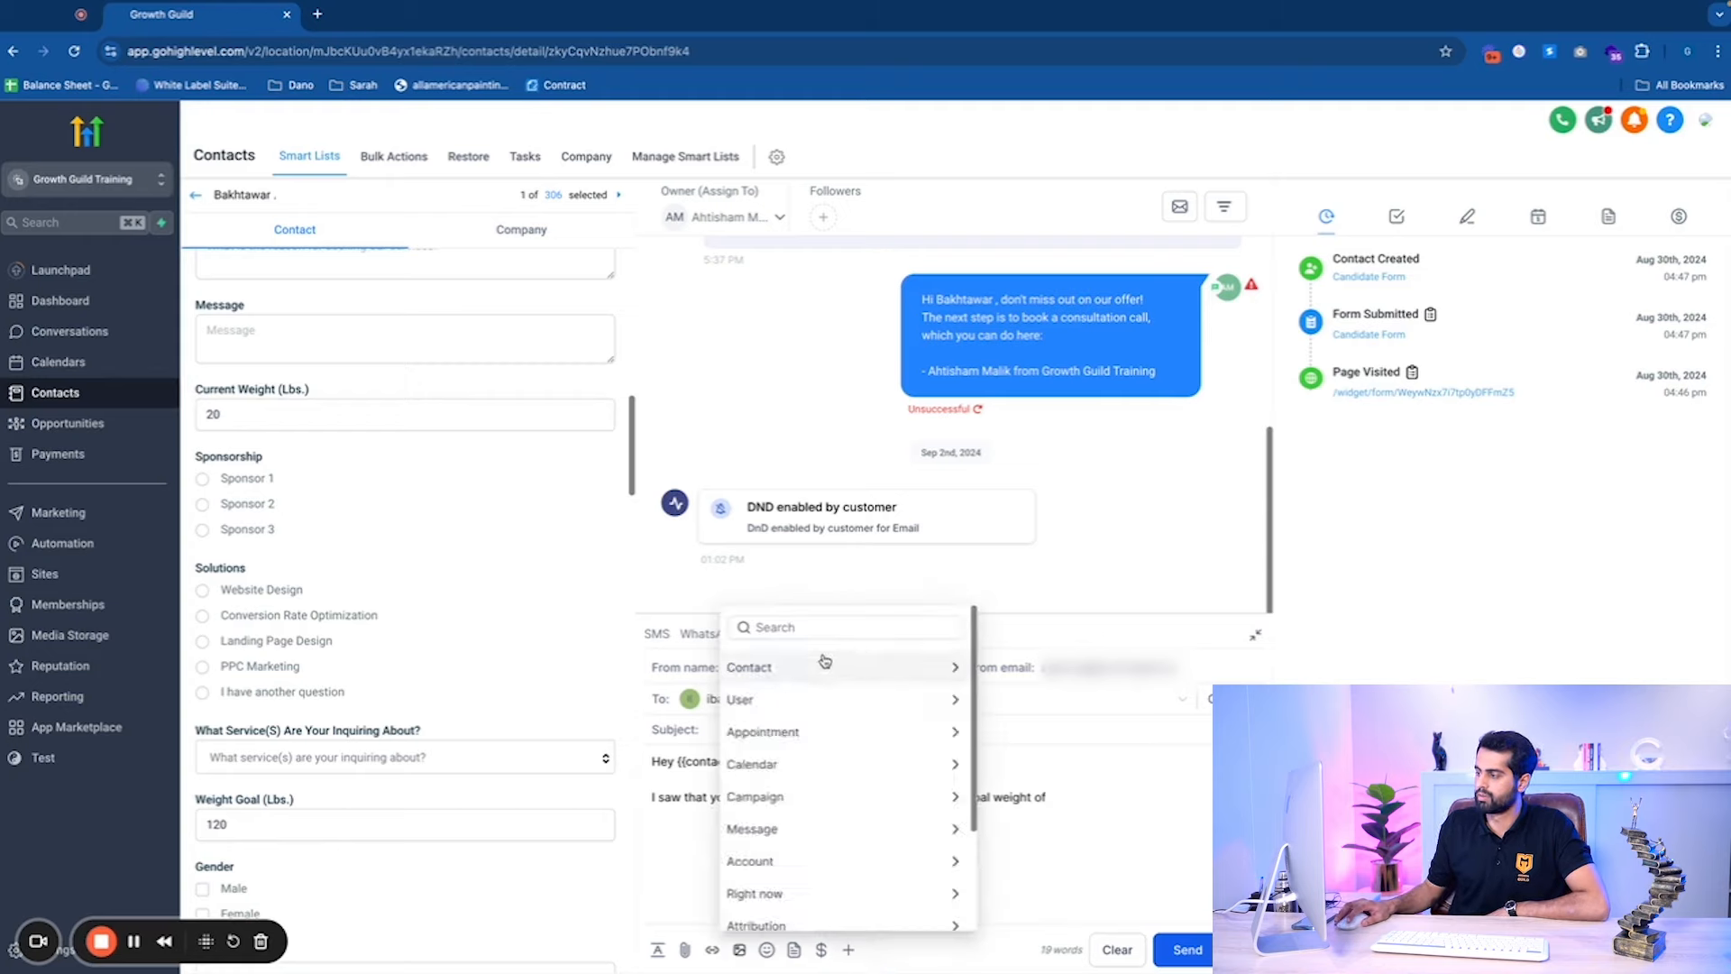
click(824, 661)
scroll(866, 826, down, 5)
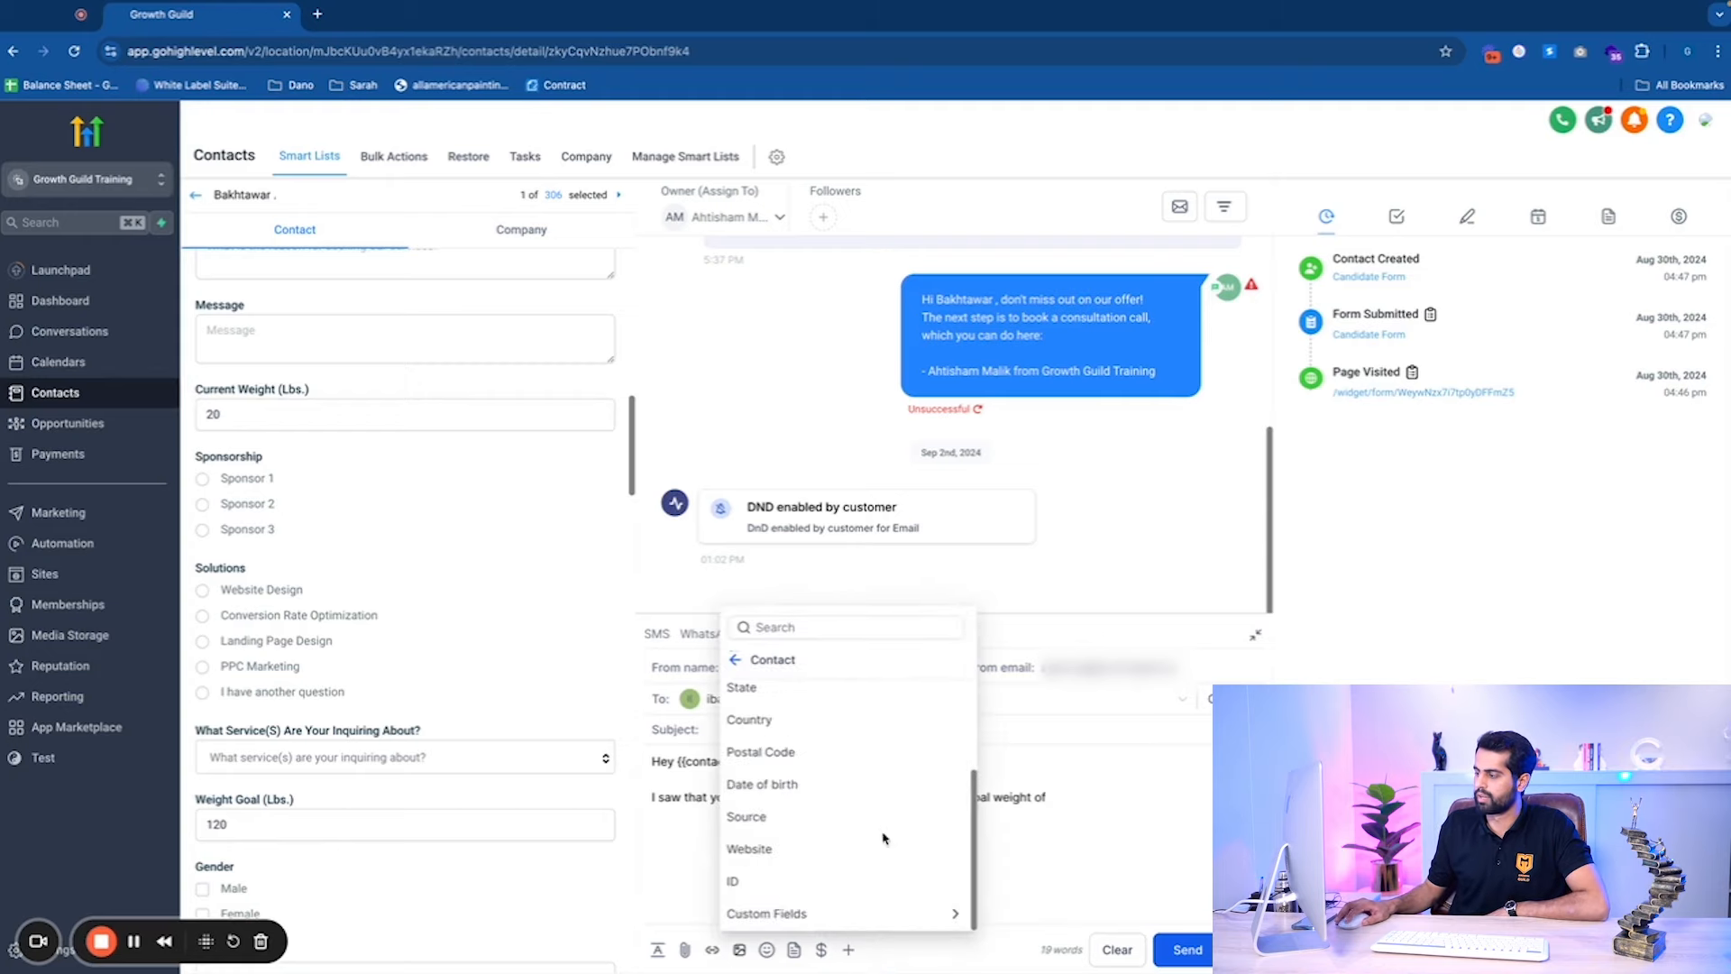
click(823, 913)
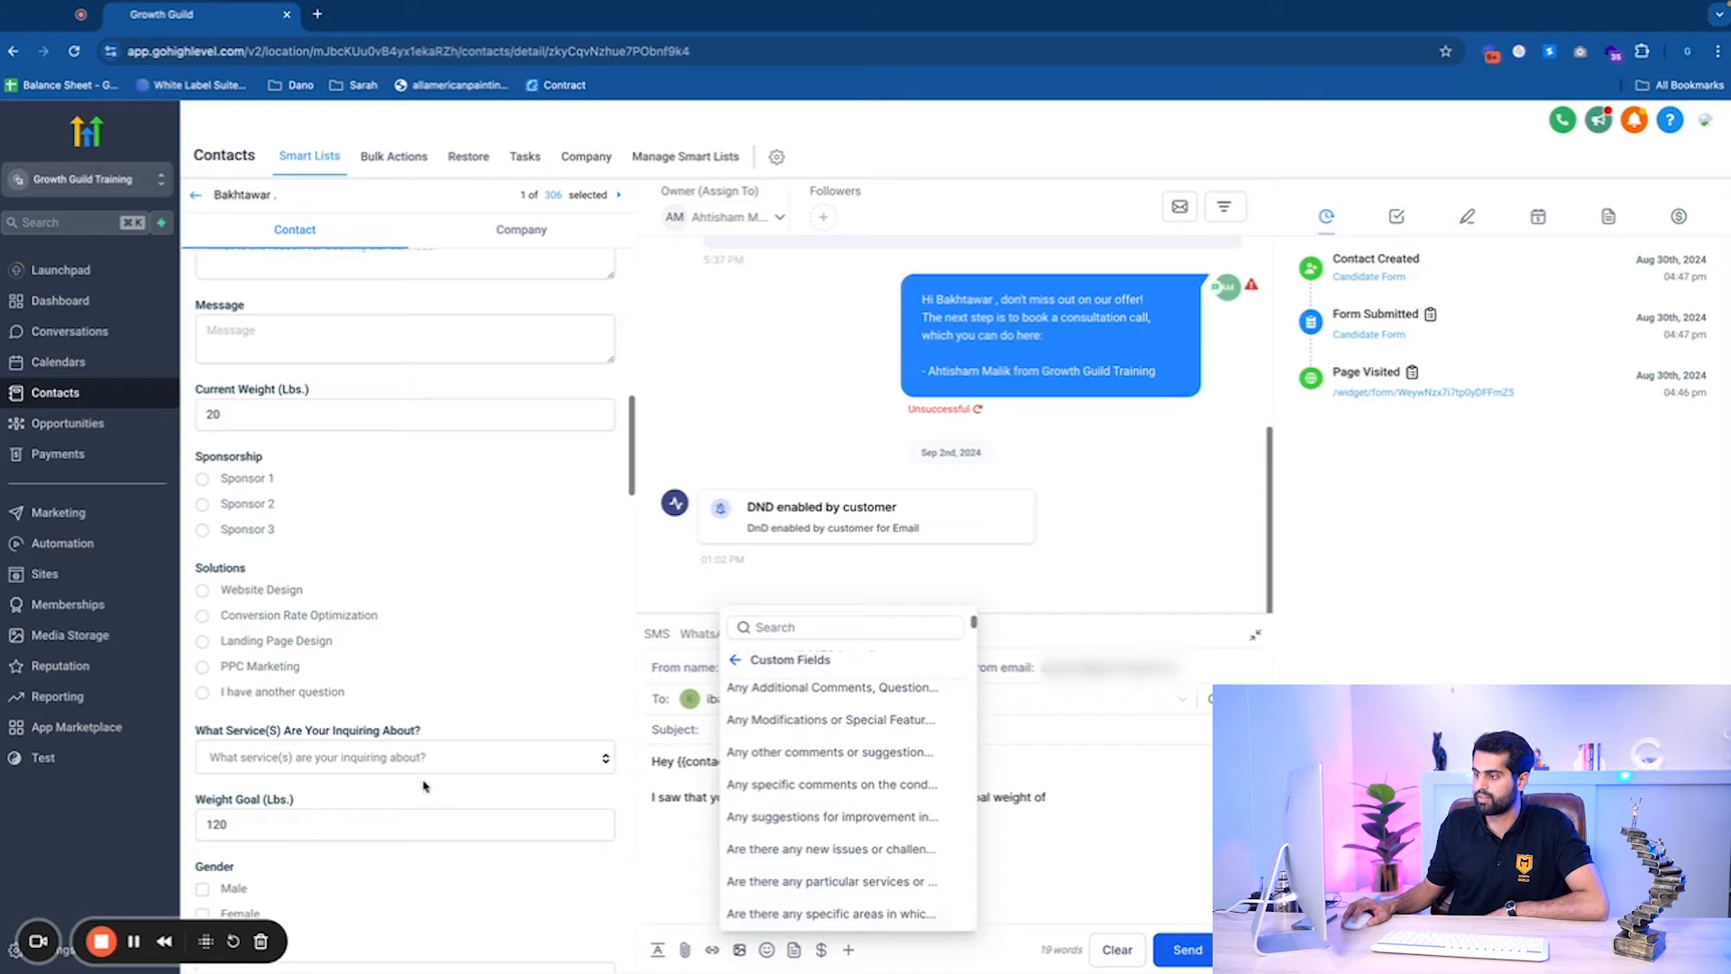
scroll(872, 815, down, 20)
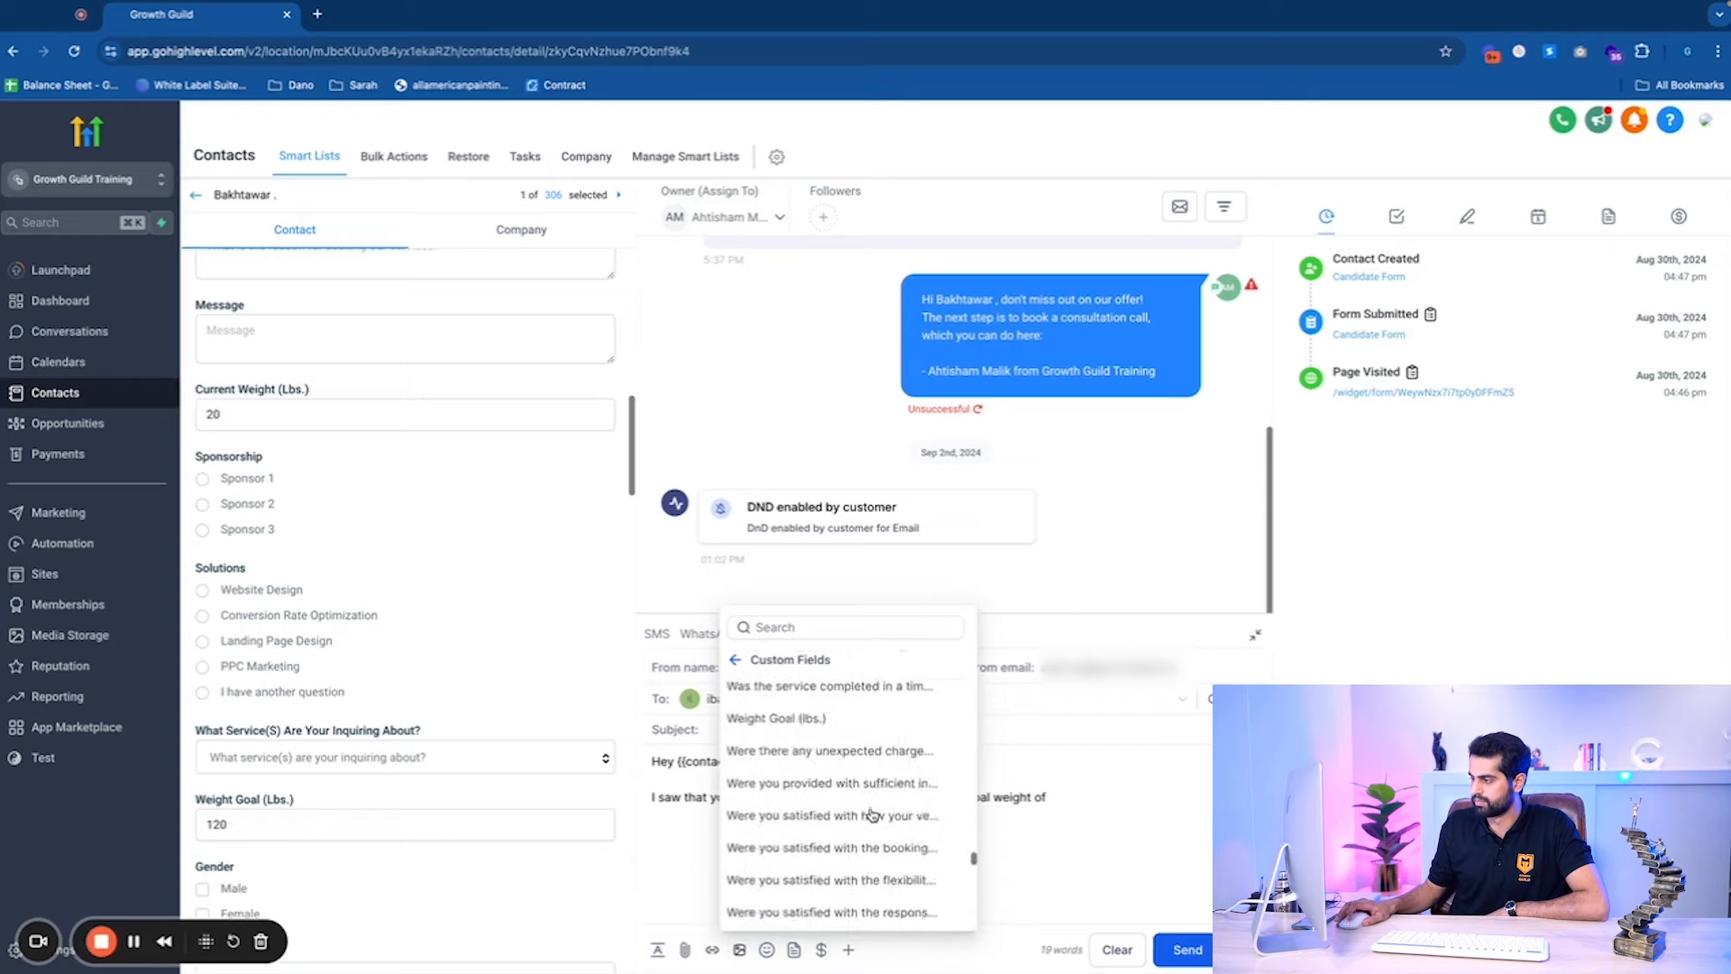
scroll(872, 815, down, 5)
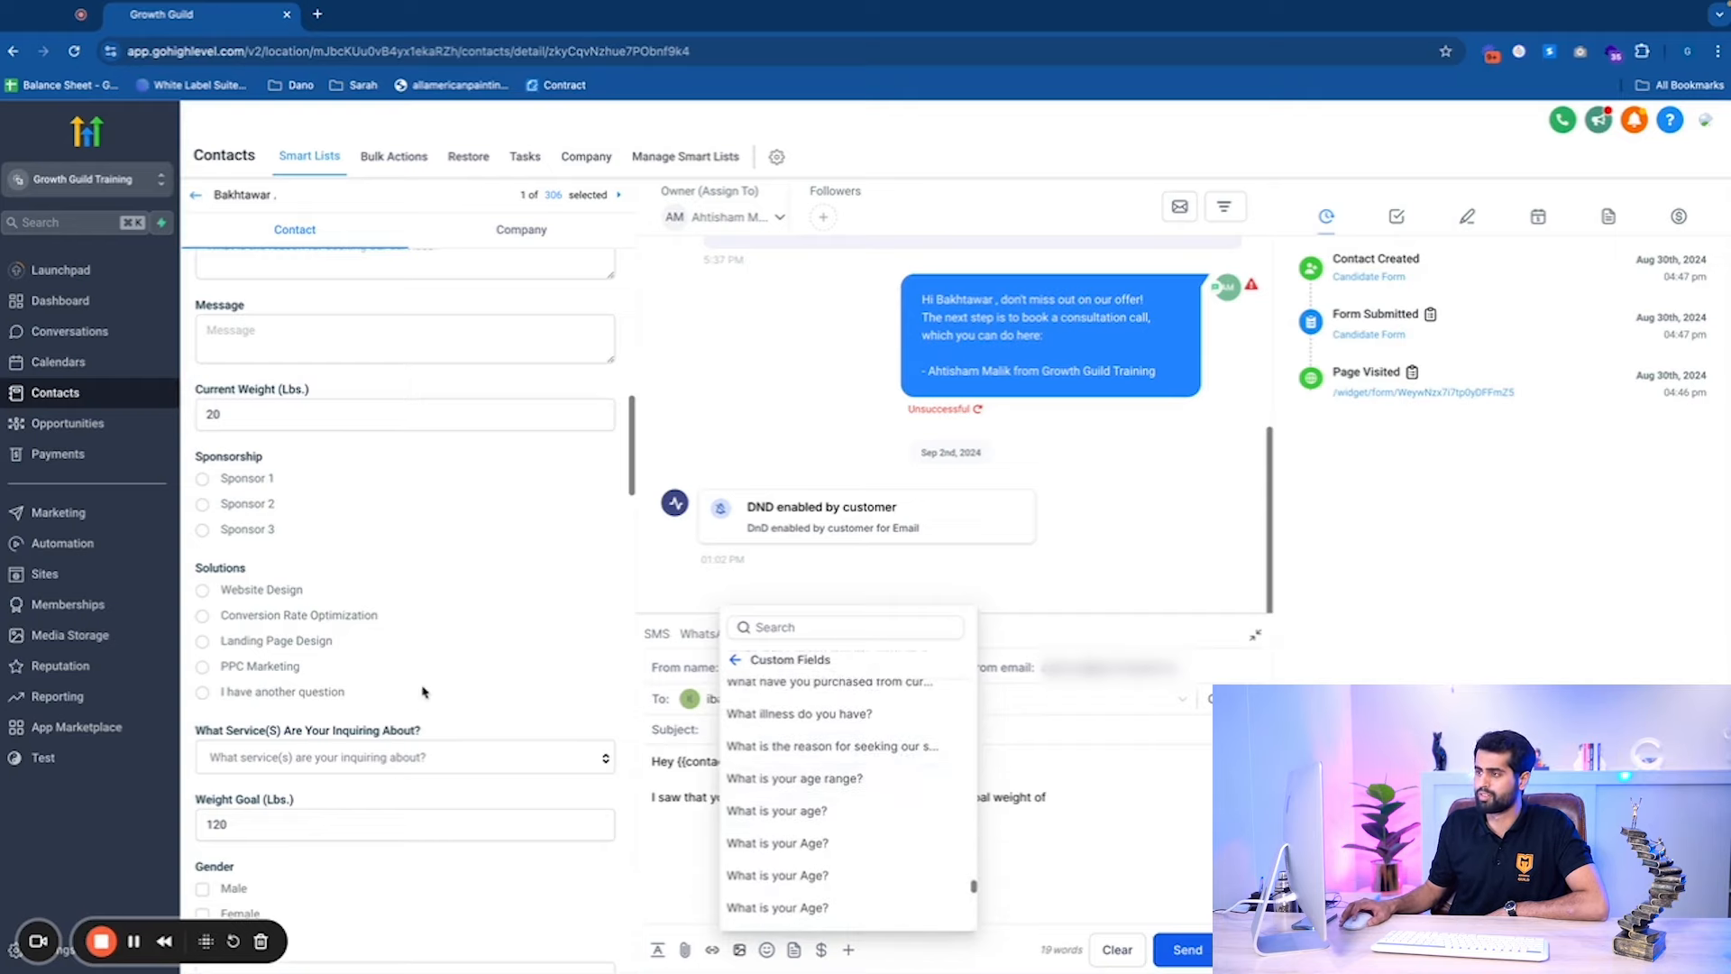
scroll(422, 691, down, 1)
scroll(422, 691, up, 2)
scroll(814, 830, down, 5)
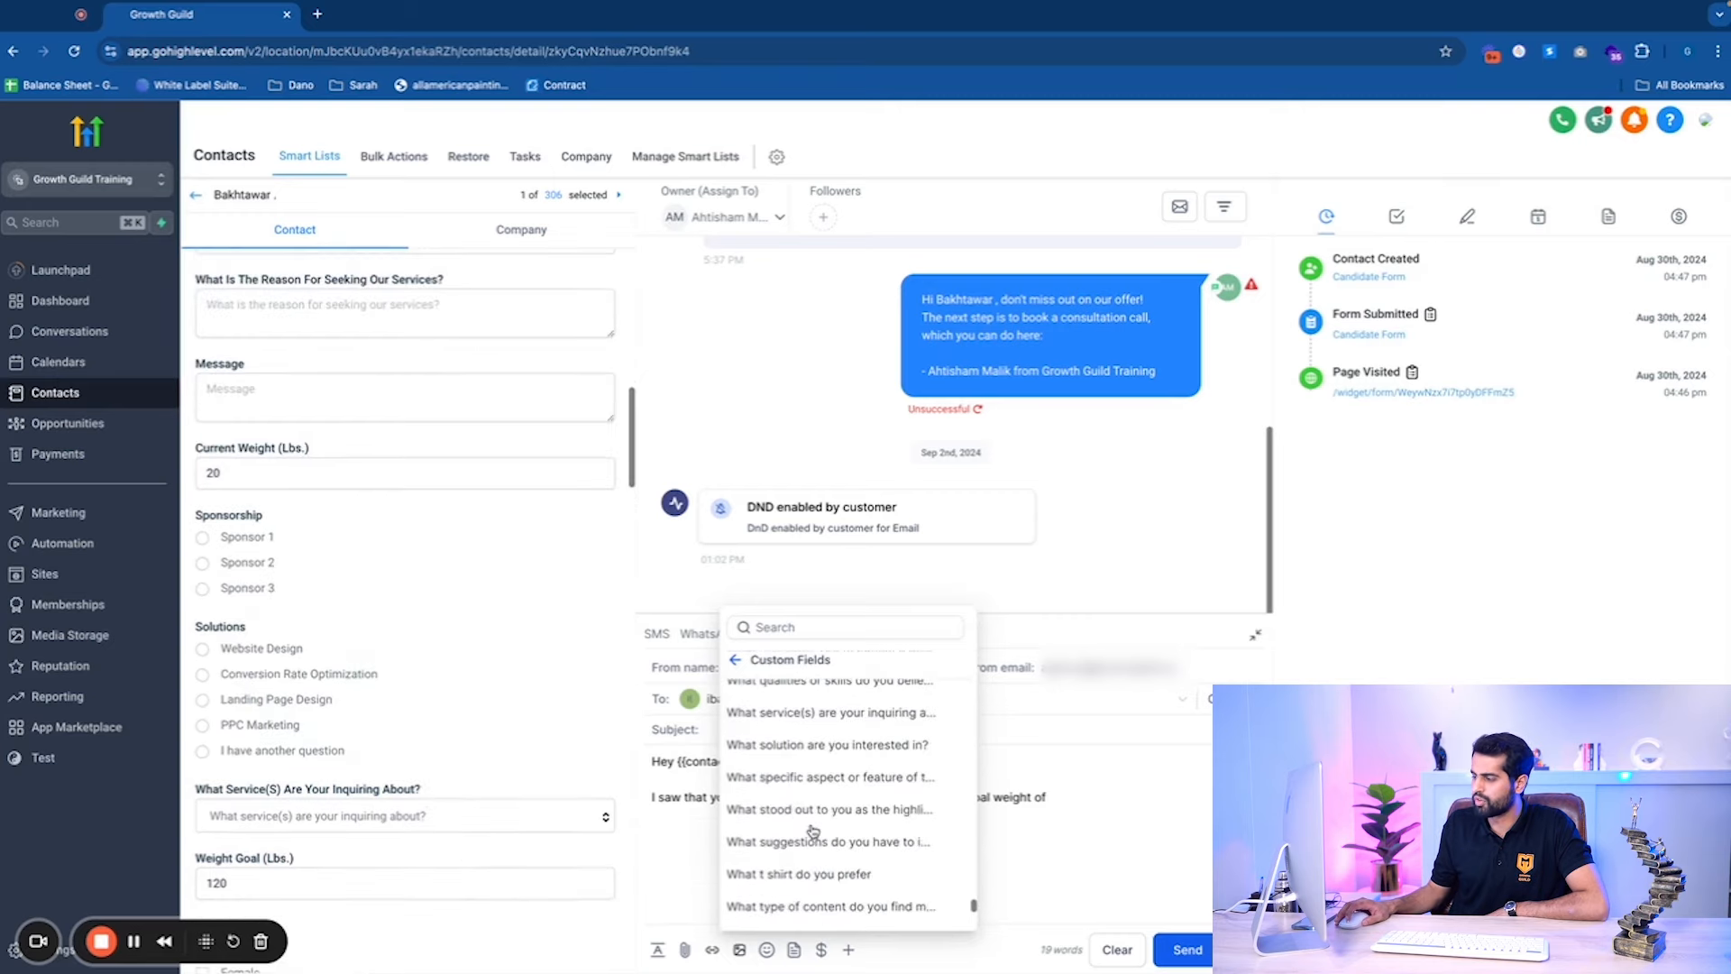
scroll(815, 831, down, 5)
scroll(830, 836, up, 1)
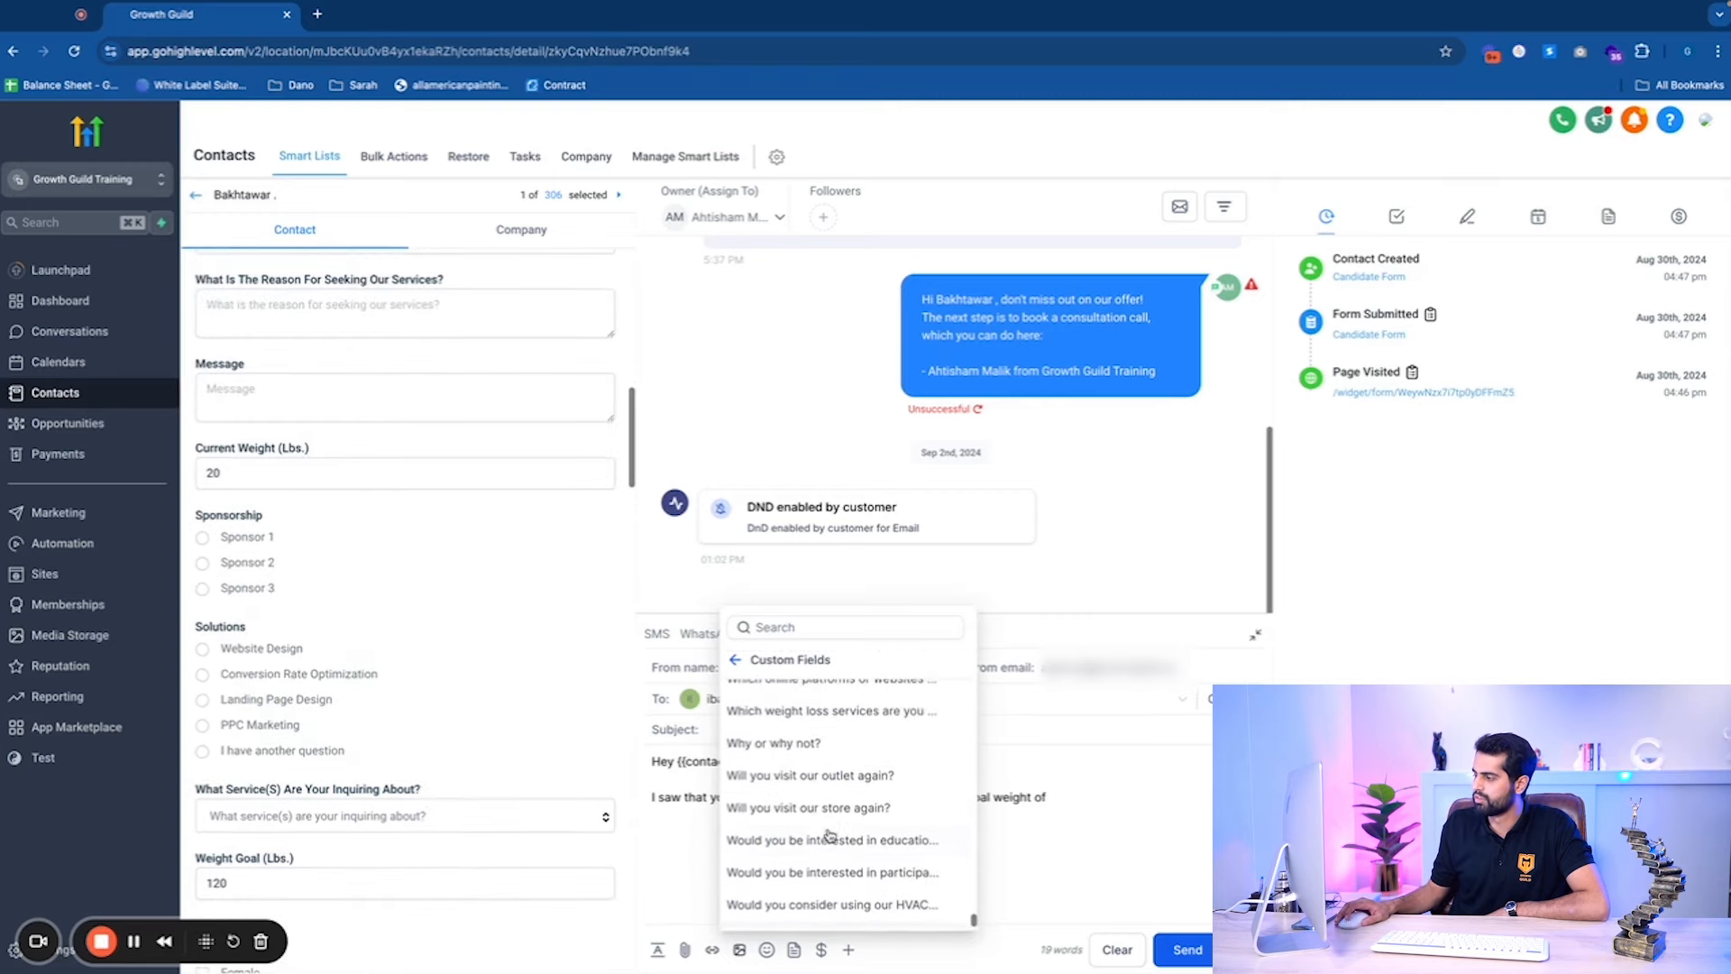
scroll(830, 836, up, 5)
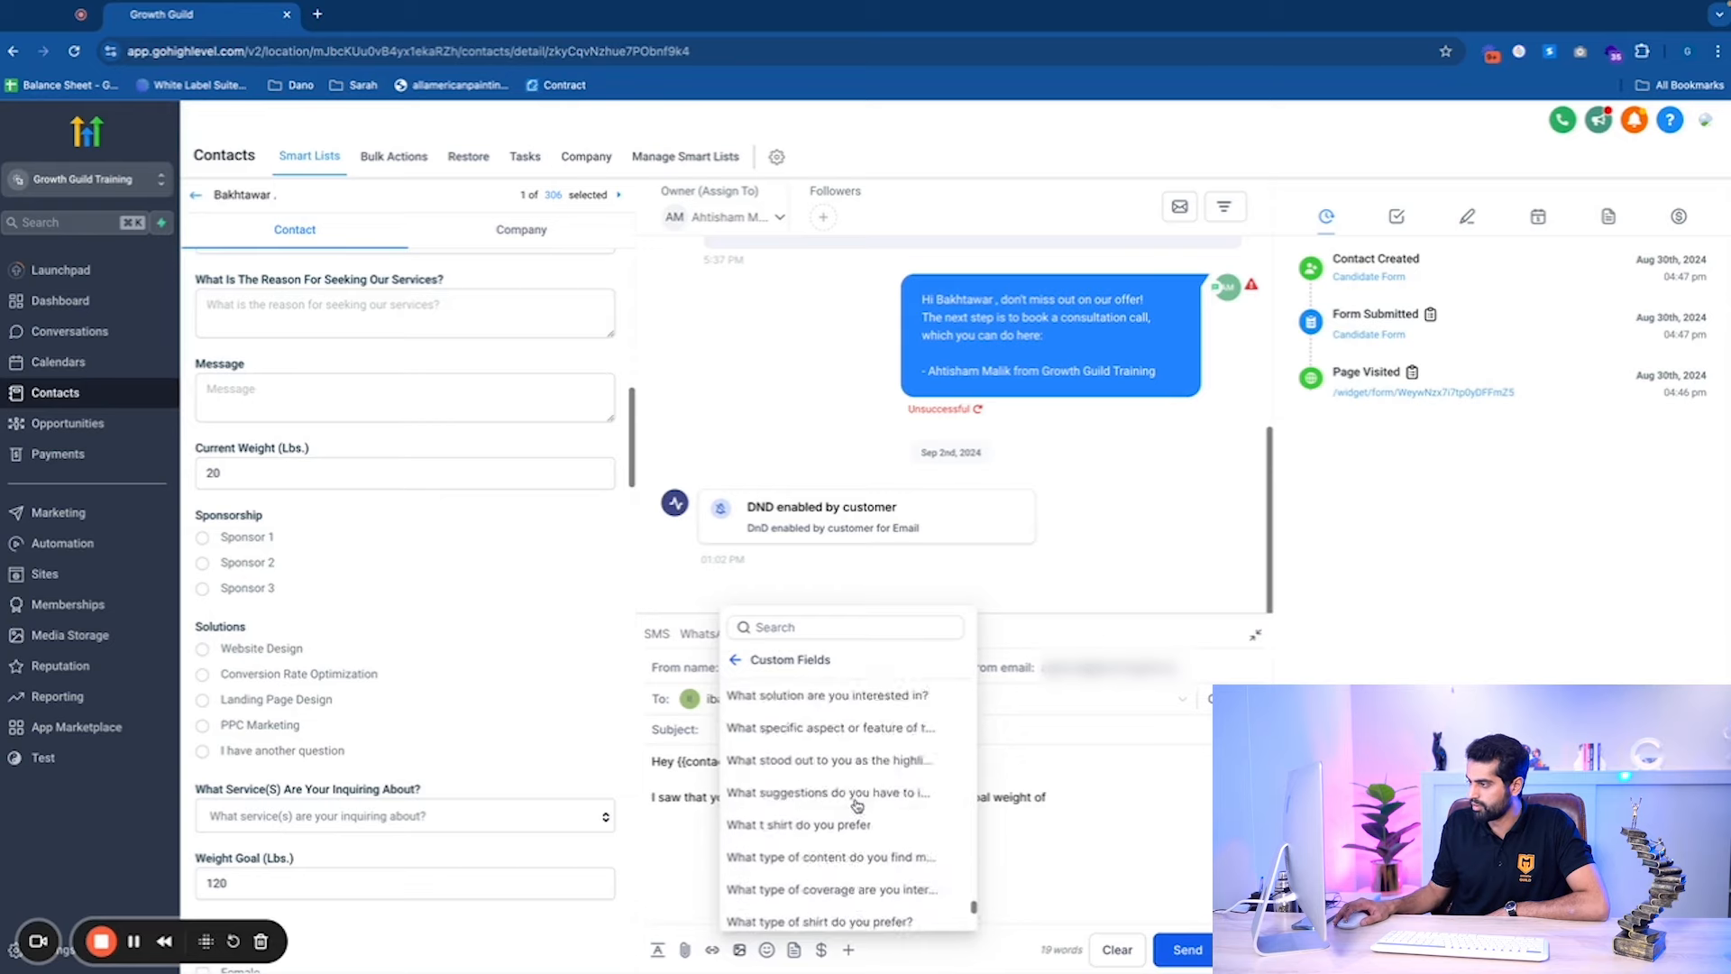
scroll(856, 806, up, 2)
scroll(846, 772, up, 2)
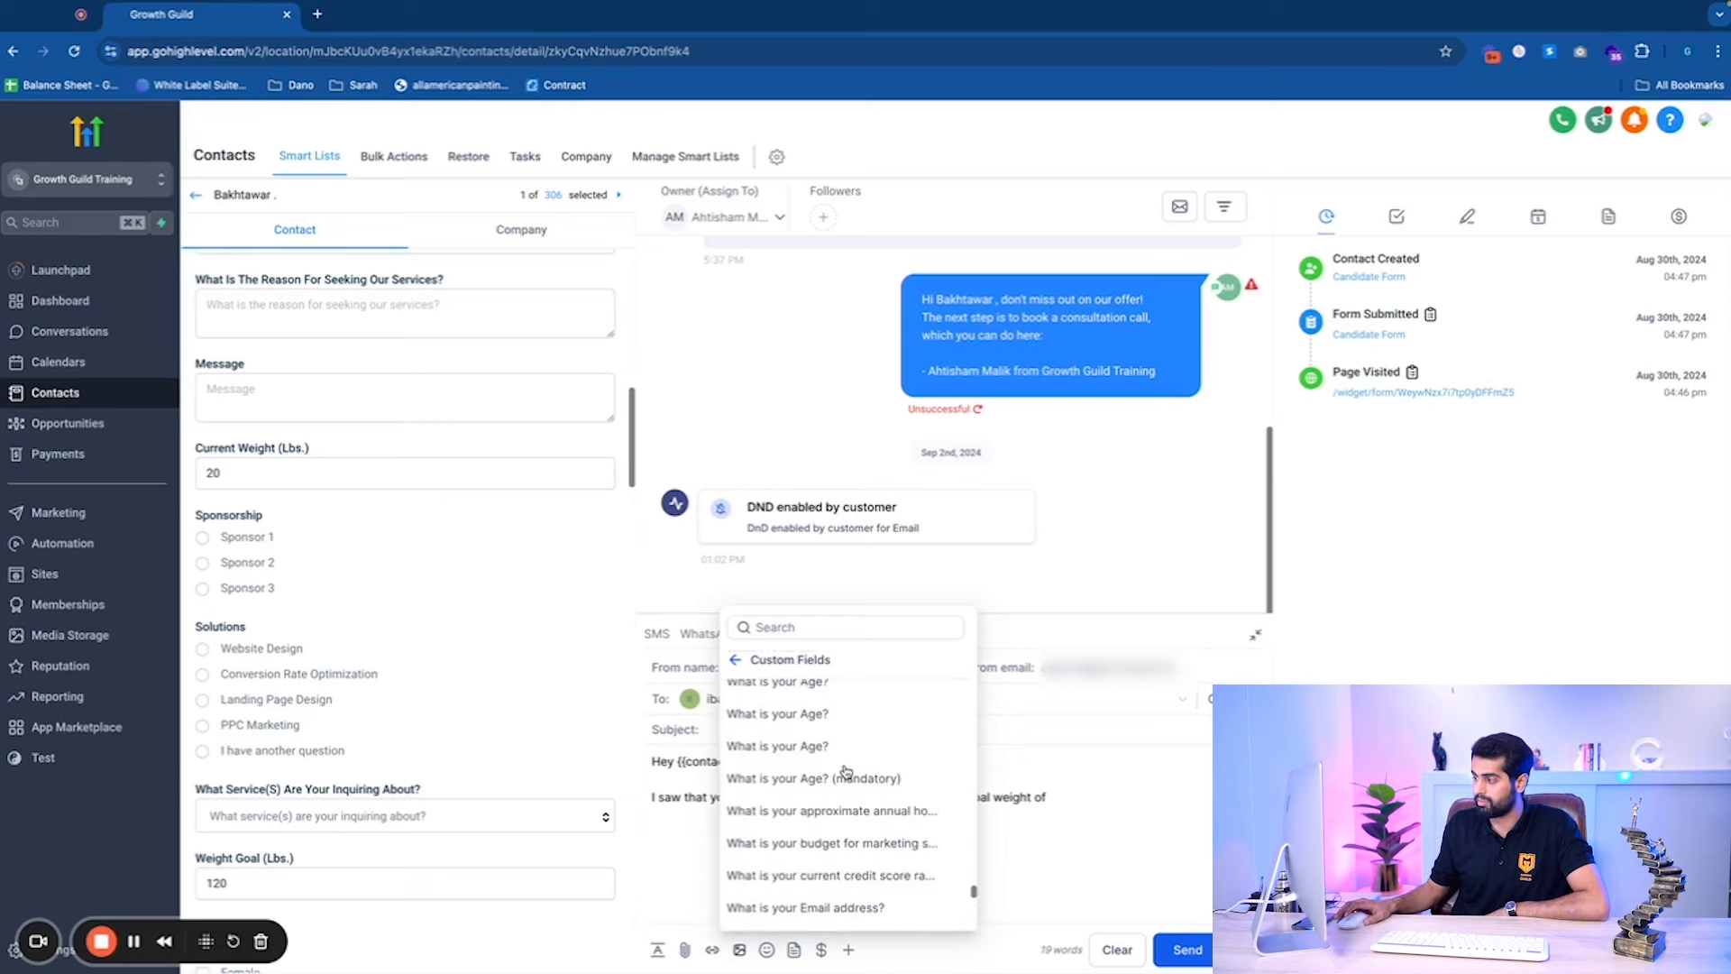
scroll(848, 769, up, 4)
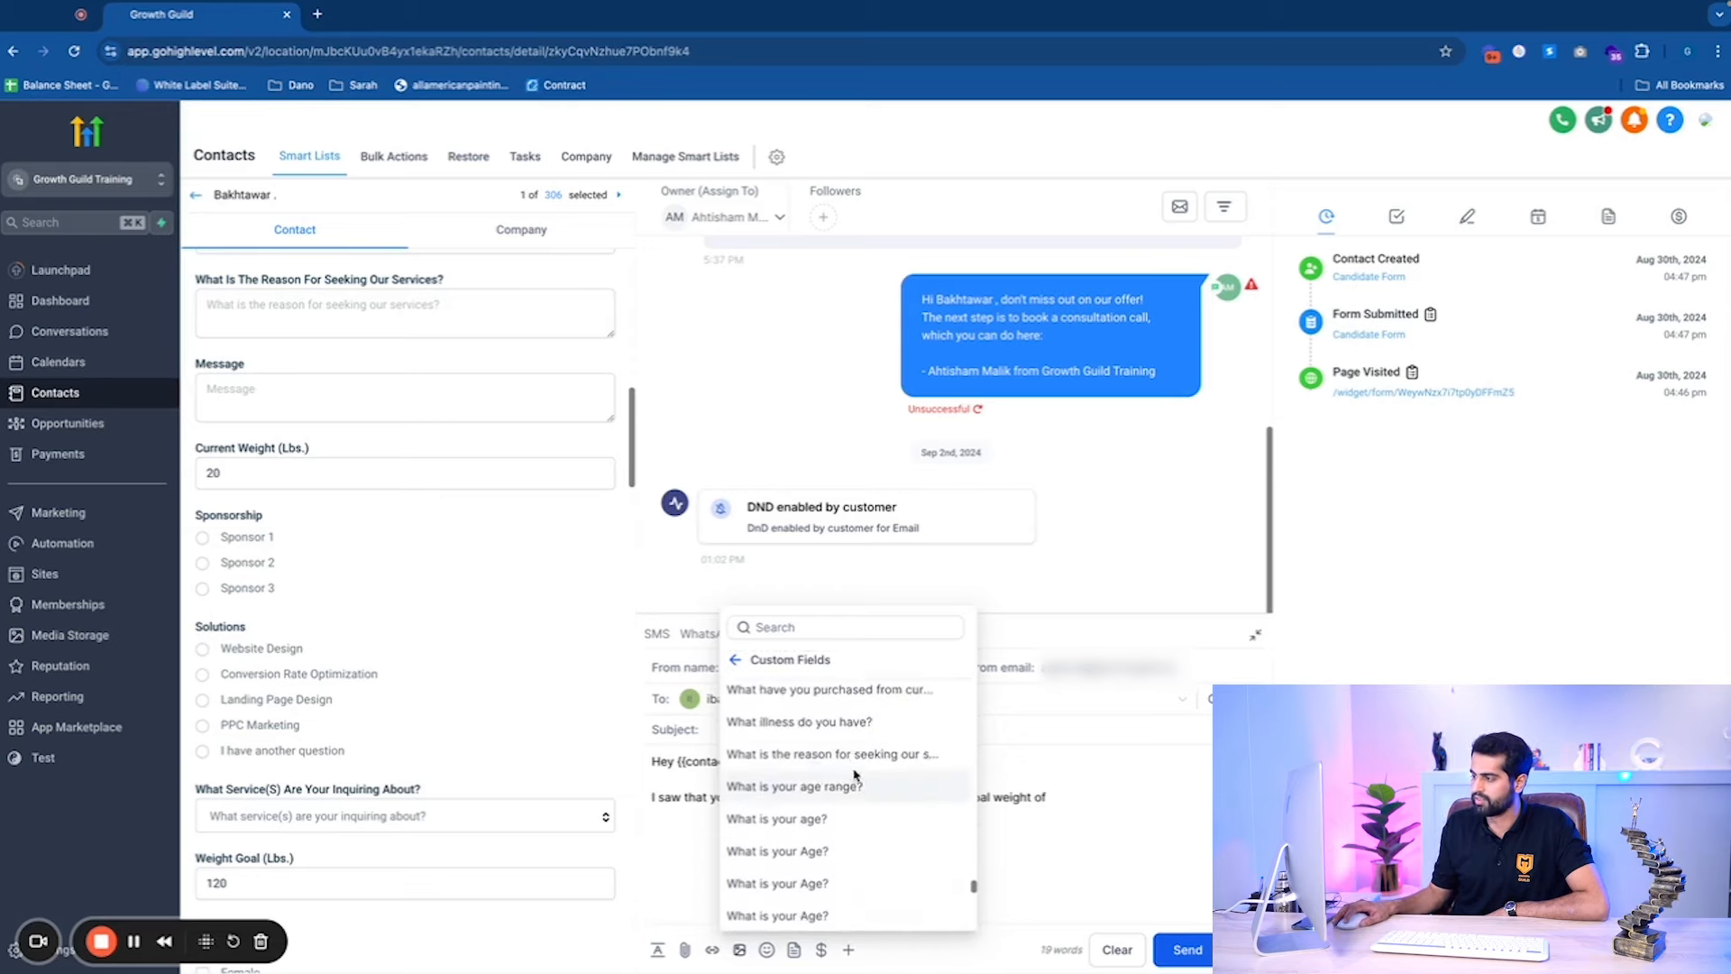
click(825, 625)
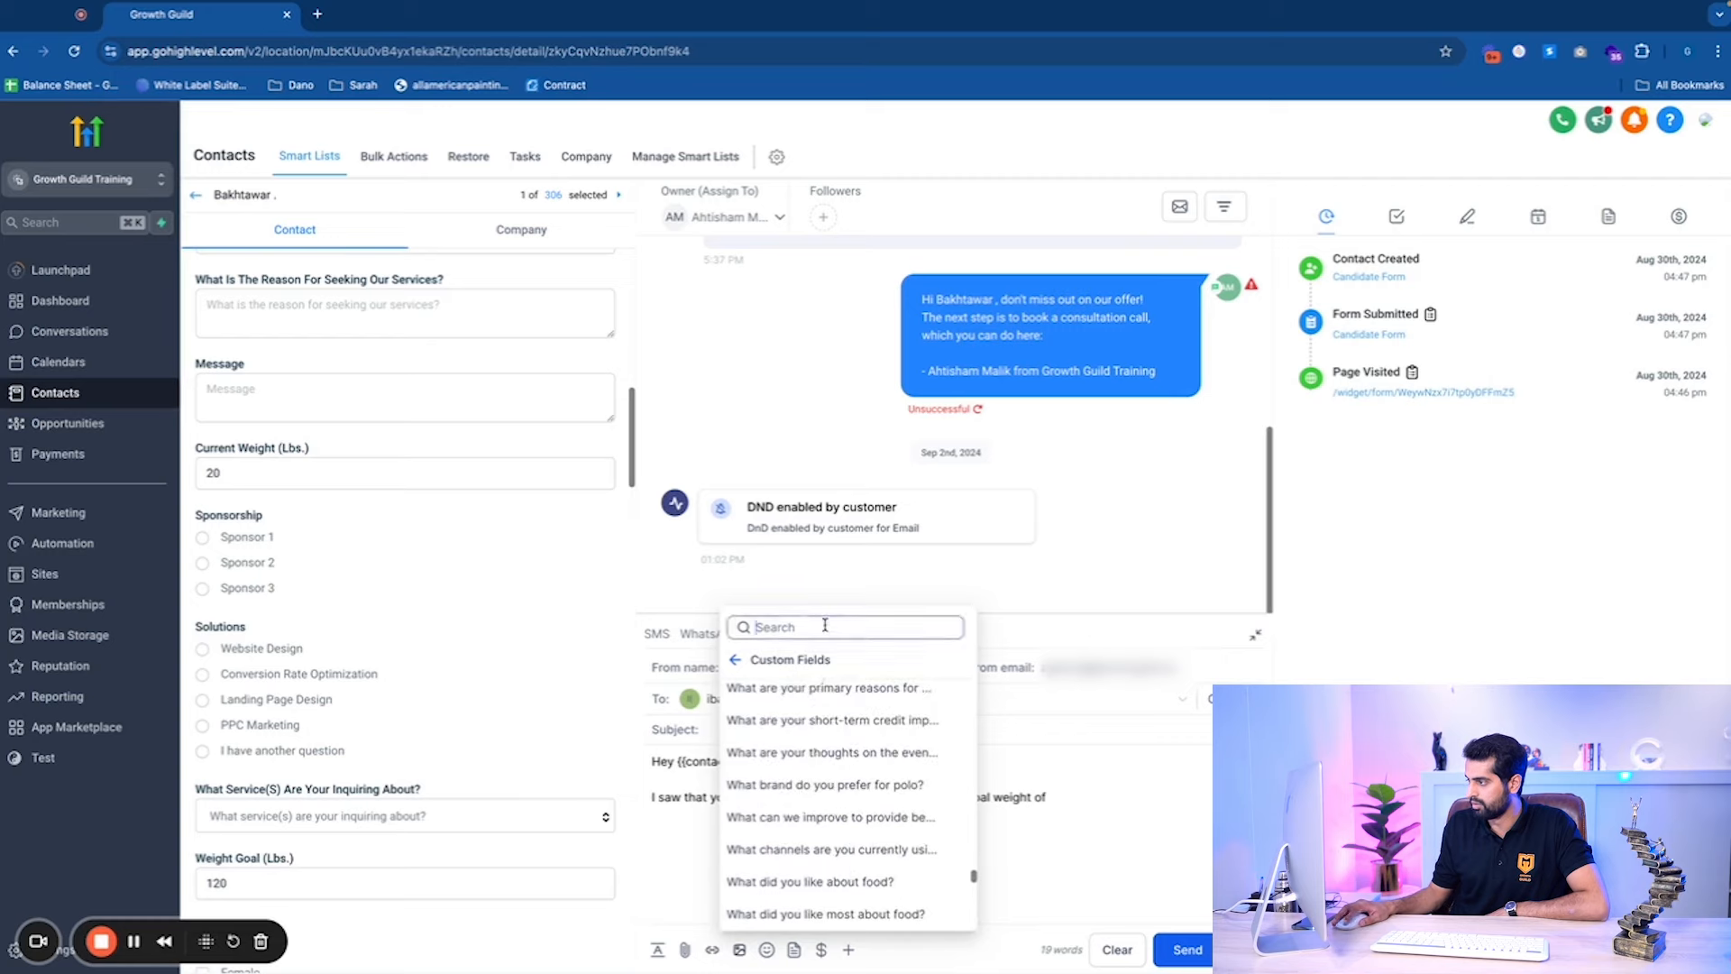
text(weight)
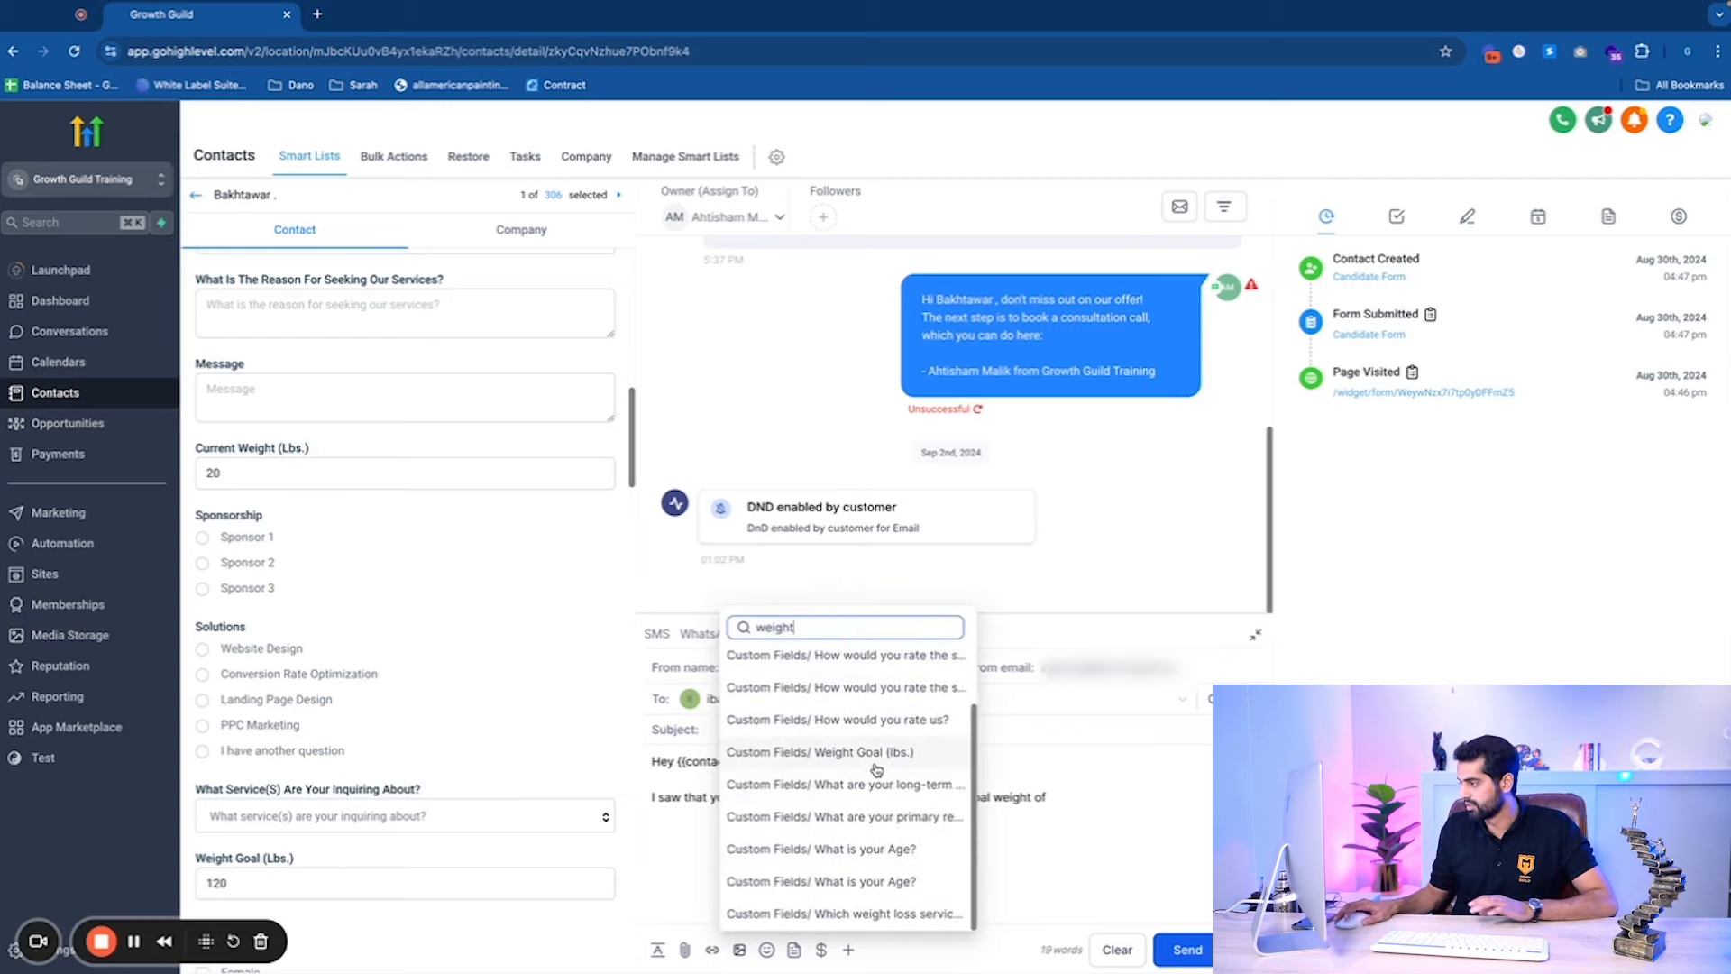
click(820, 752)
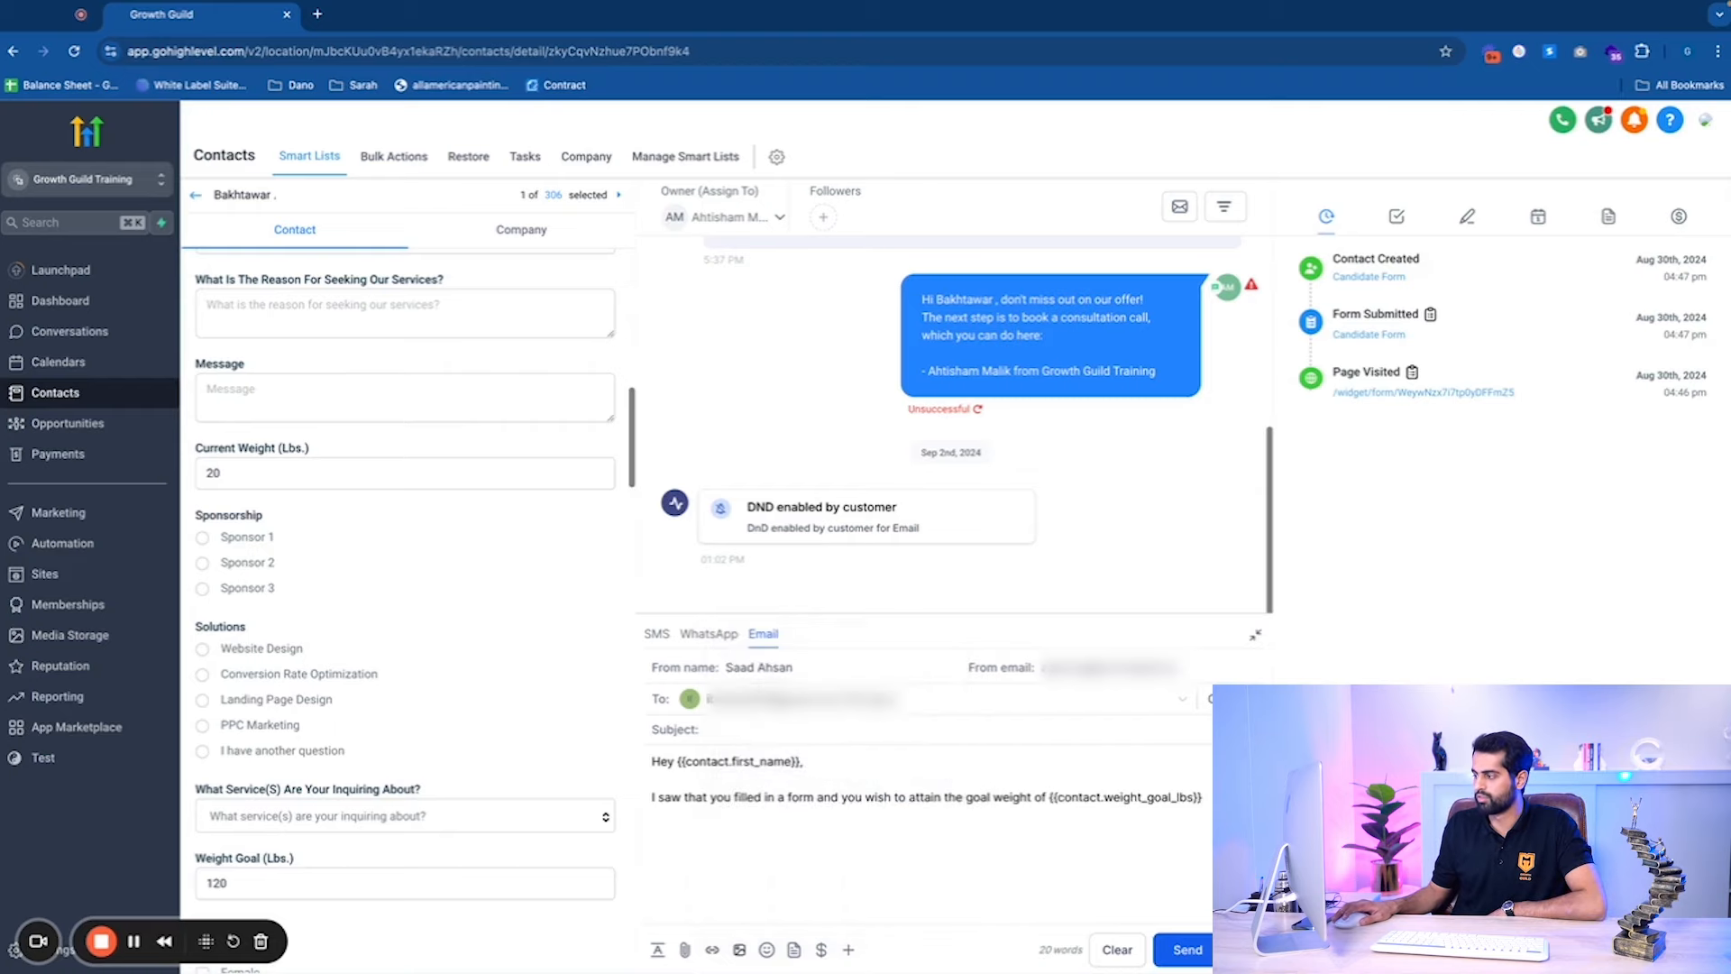
Reword to 'your weight of {{contact.weight_goal_lbs}}' and add a 'Let's hop on a call' sentence.
click(961, 797)
key(BackSpace)
key(BackSpace)
key(BackSpace)
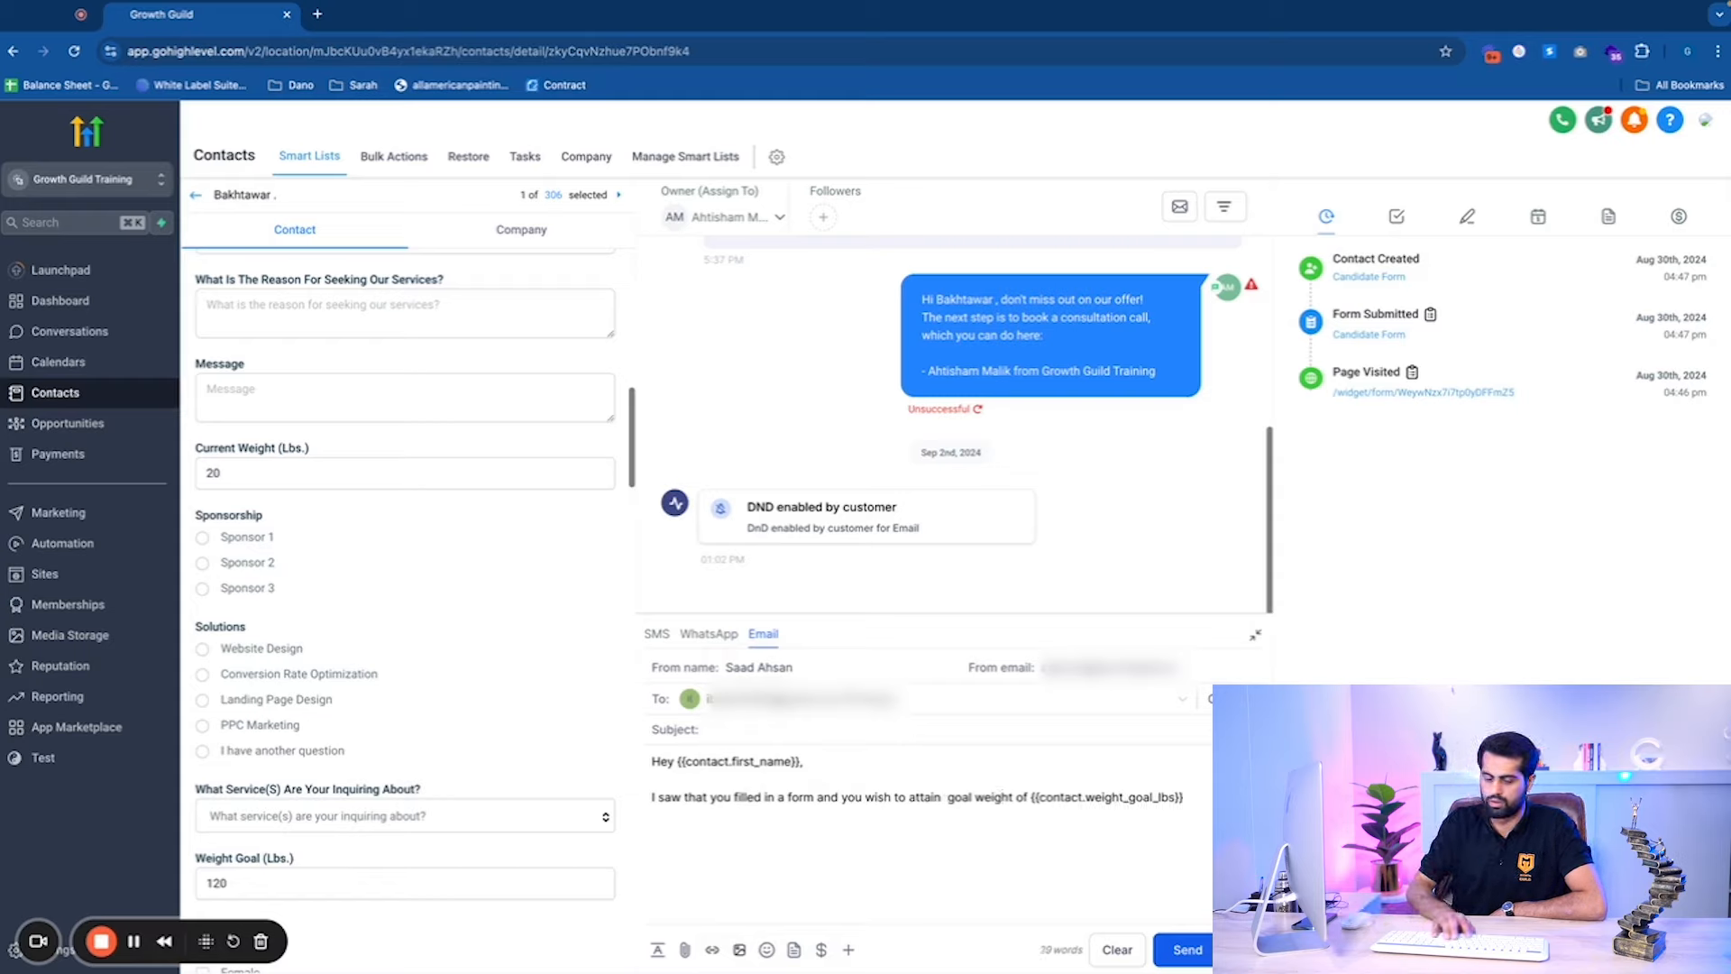
text(your)
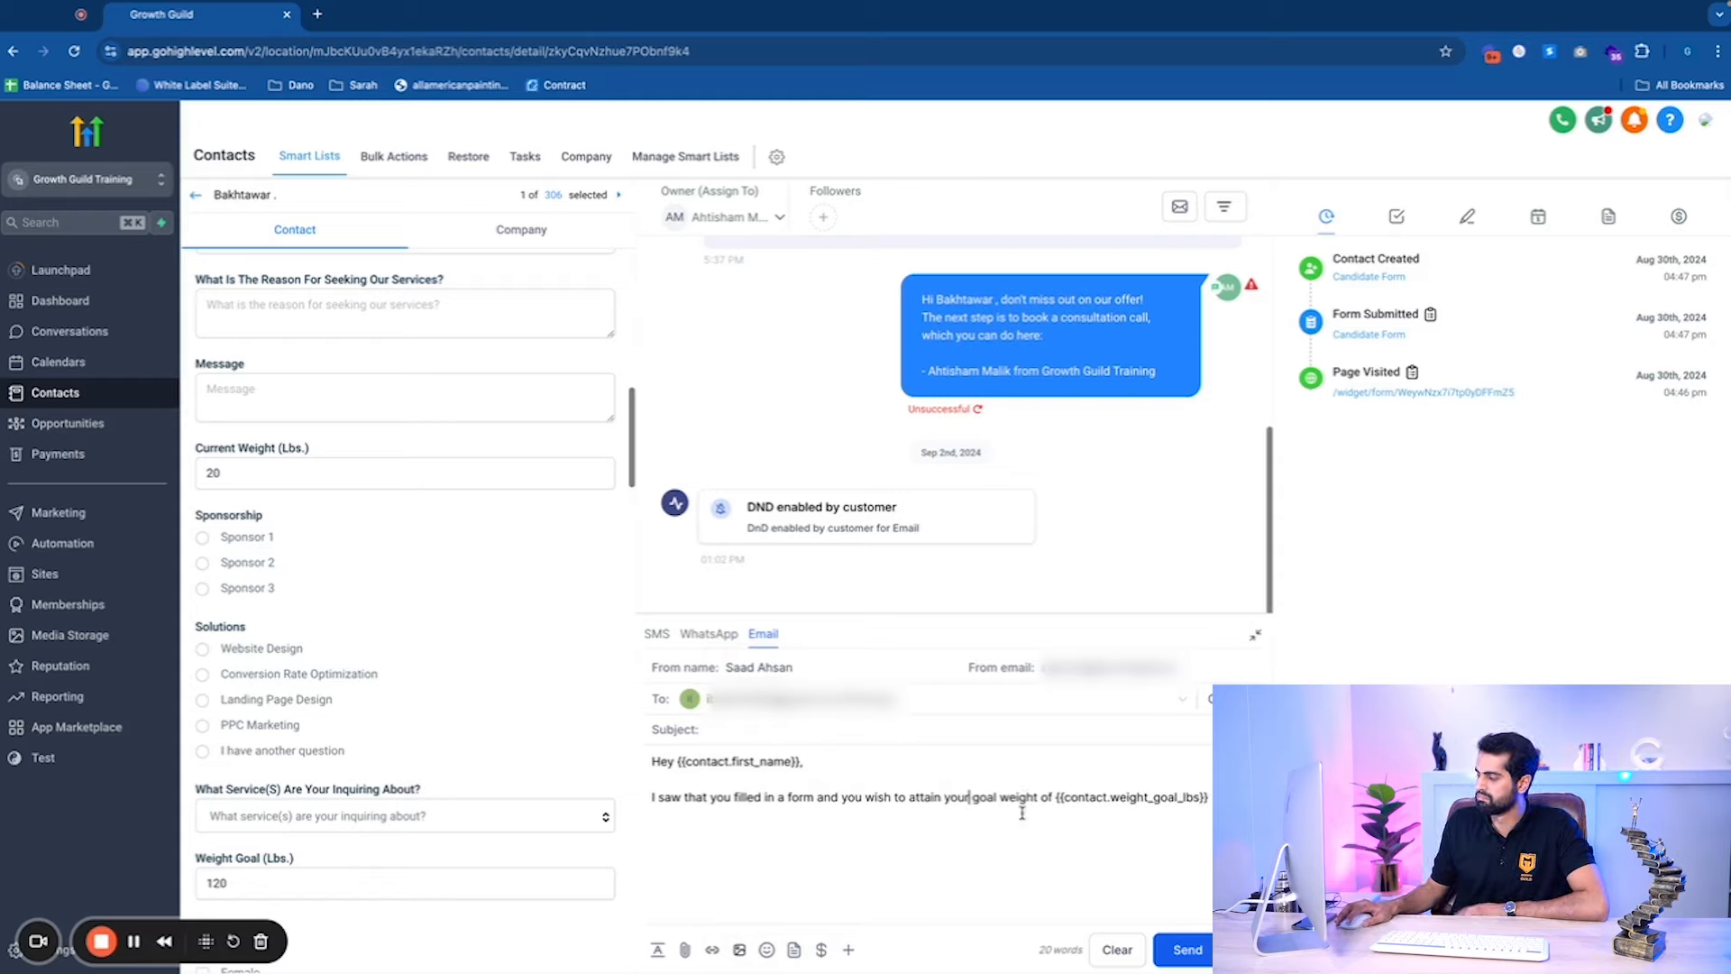
click(1002, 797)
key(BackSpace)
key(BackSpace)
key(BackSpace)
key(BackSpace)
key(BackSpace)
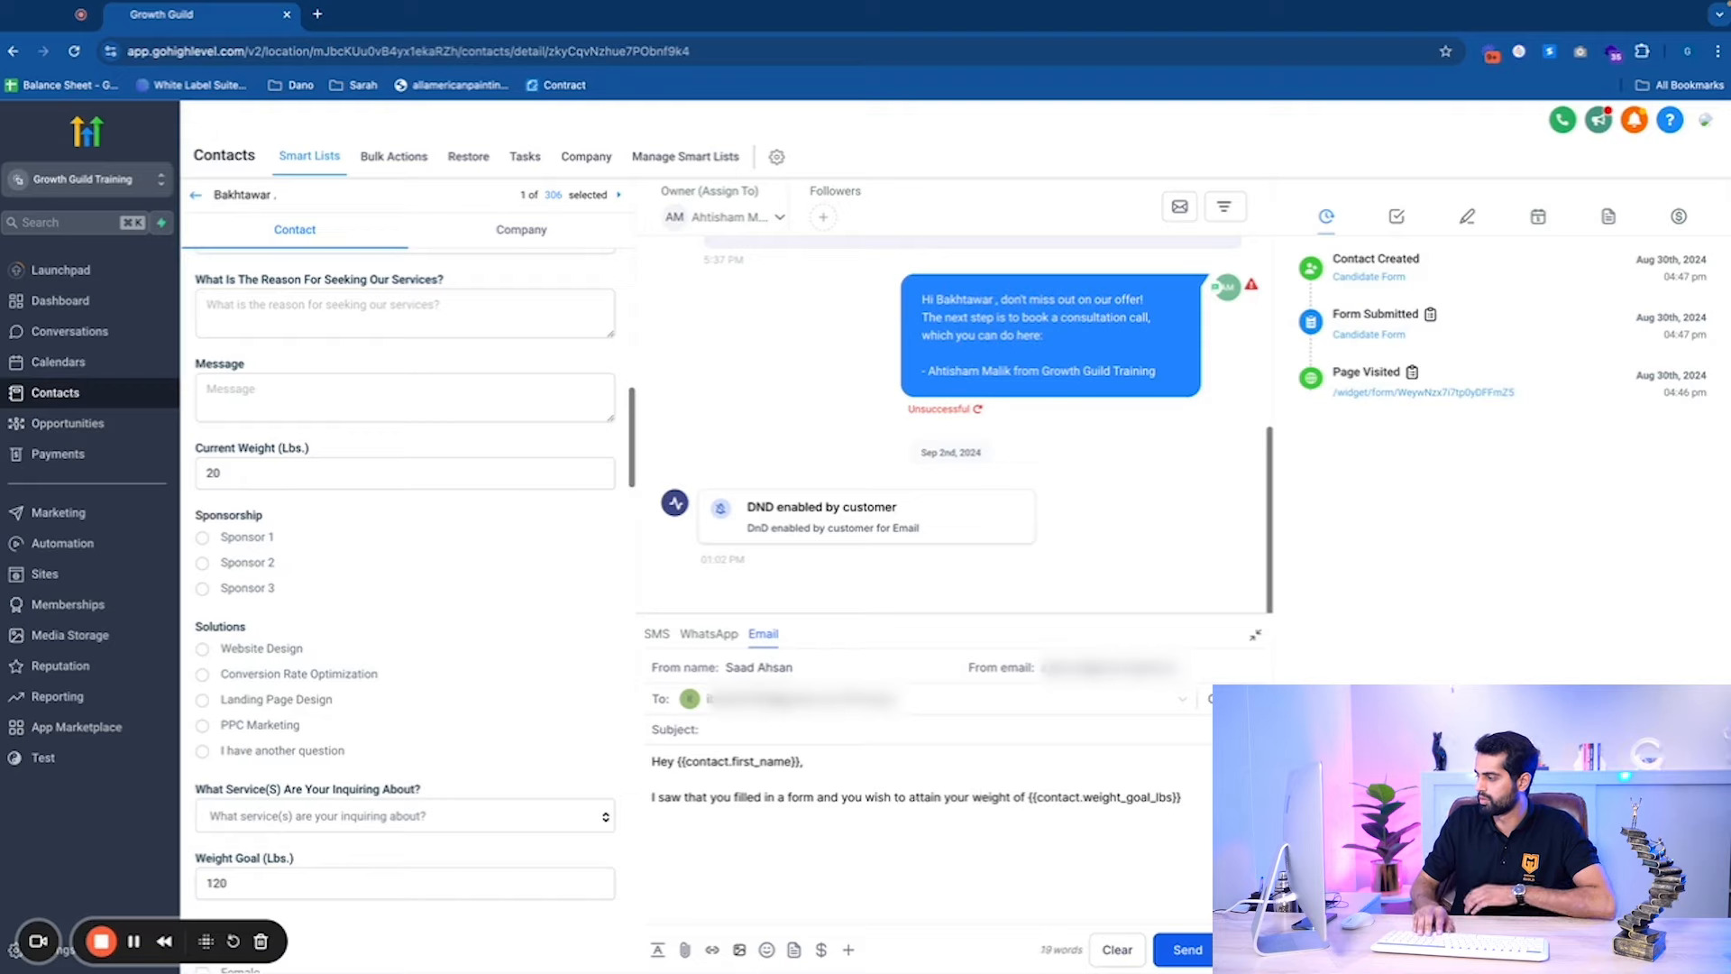
text({{contact.weight_goal_lbs}}.  )
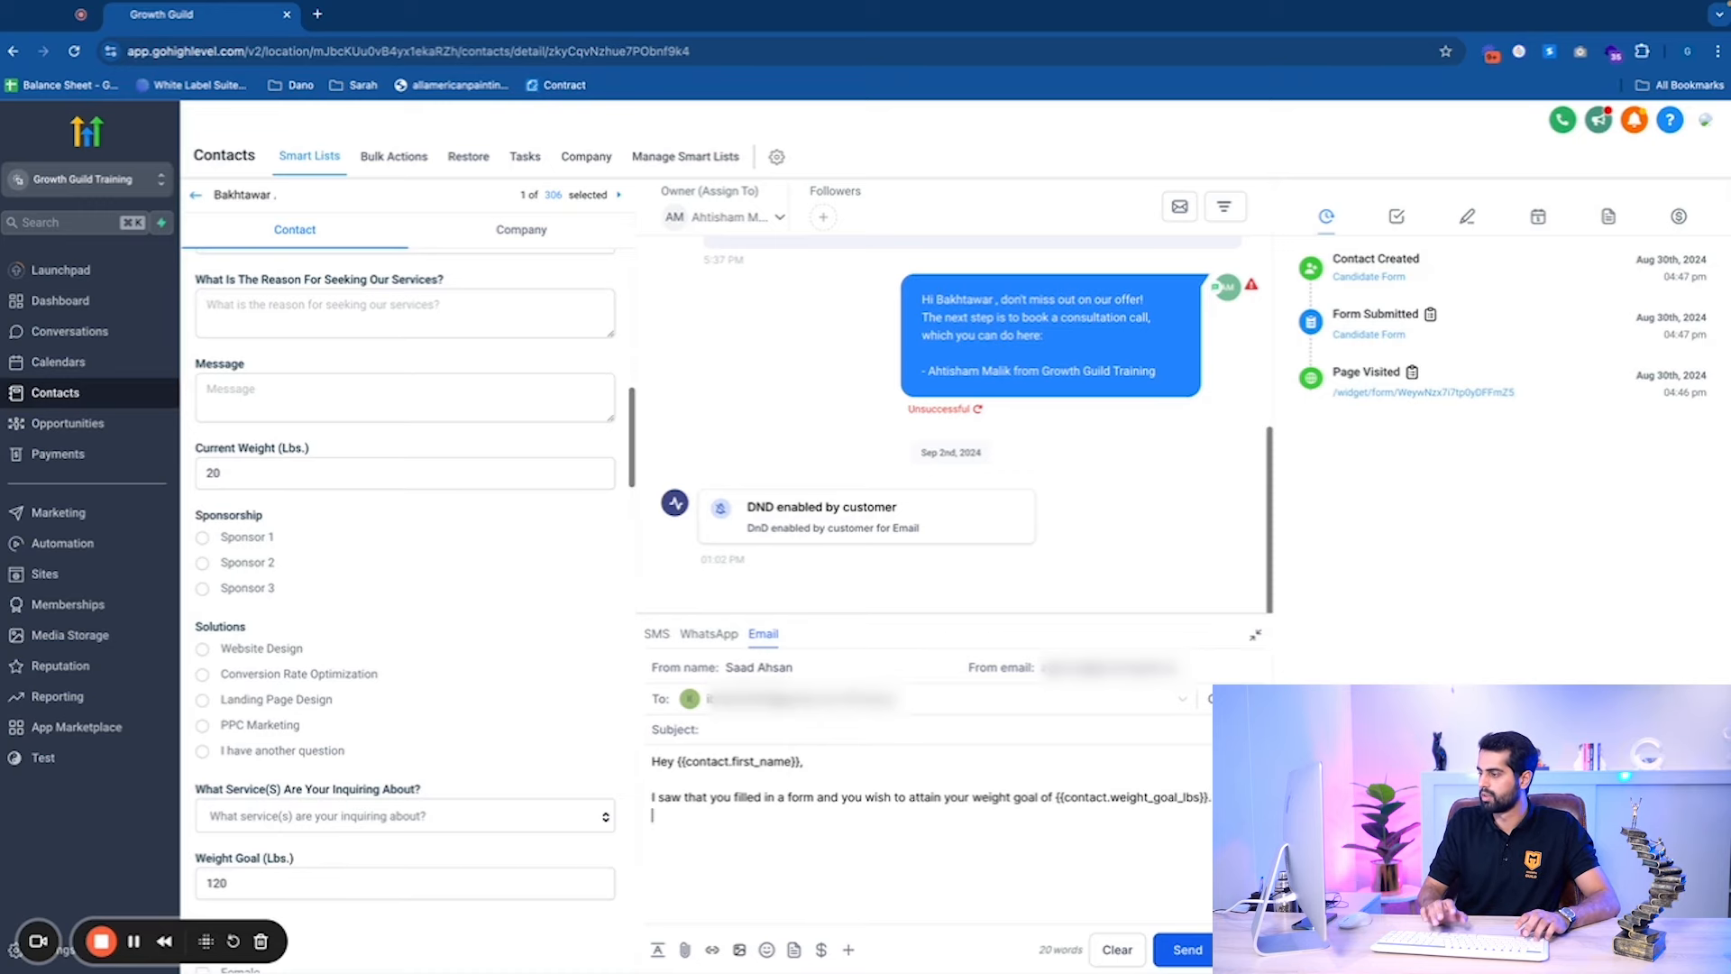
text(Let's hop)
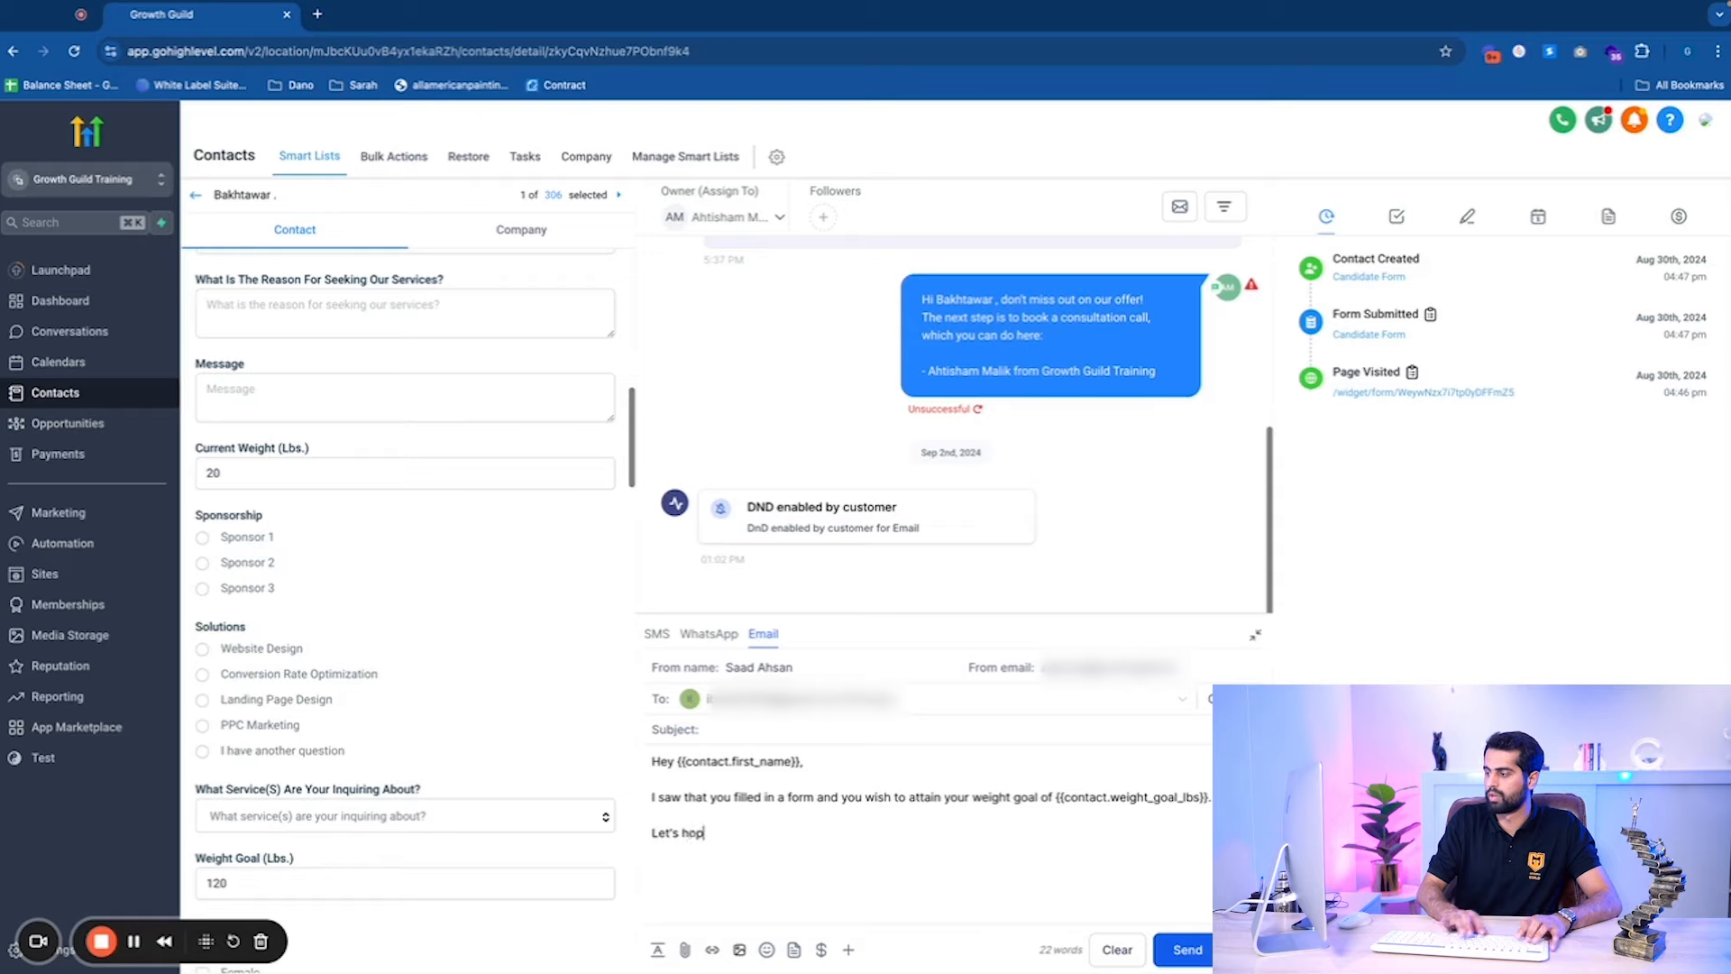
text( on a call and we )
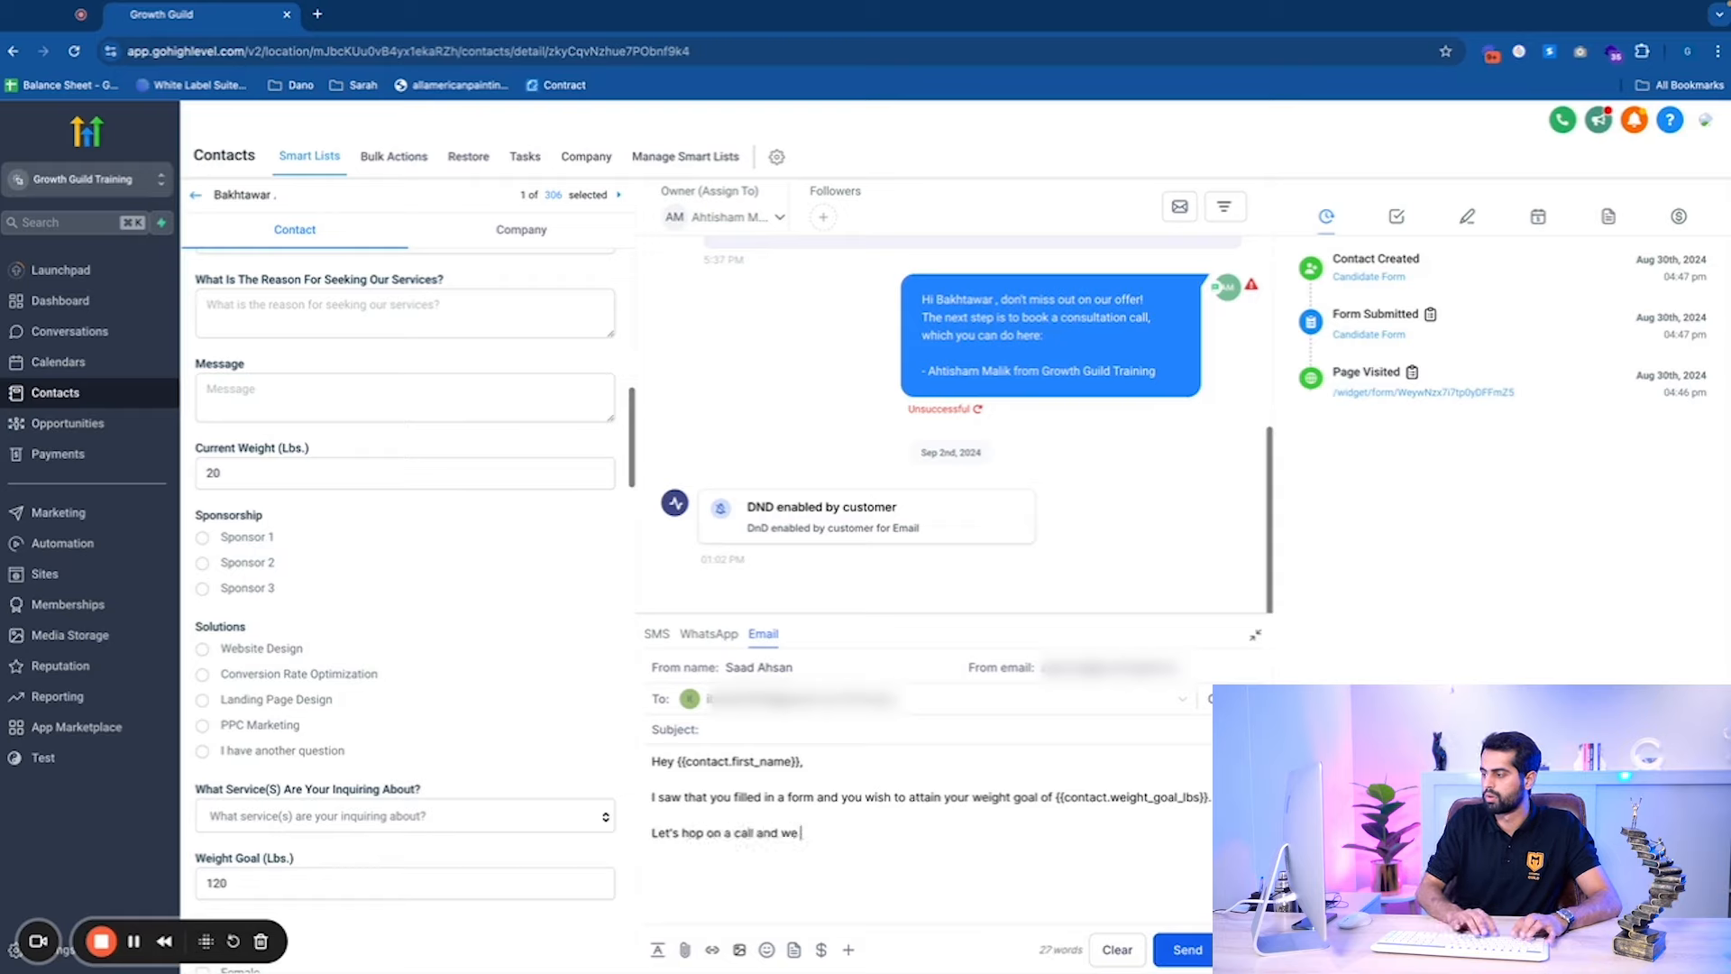
text(can show y)
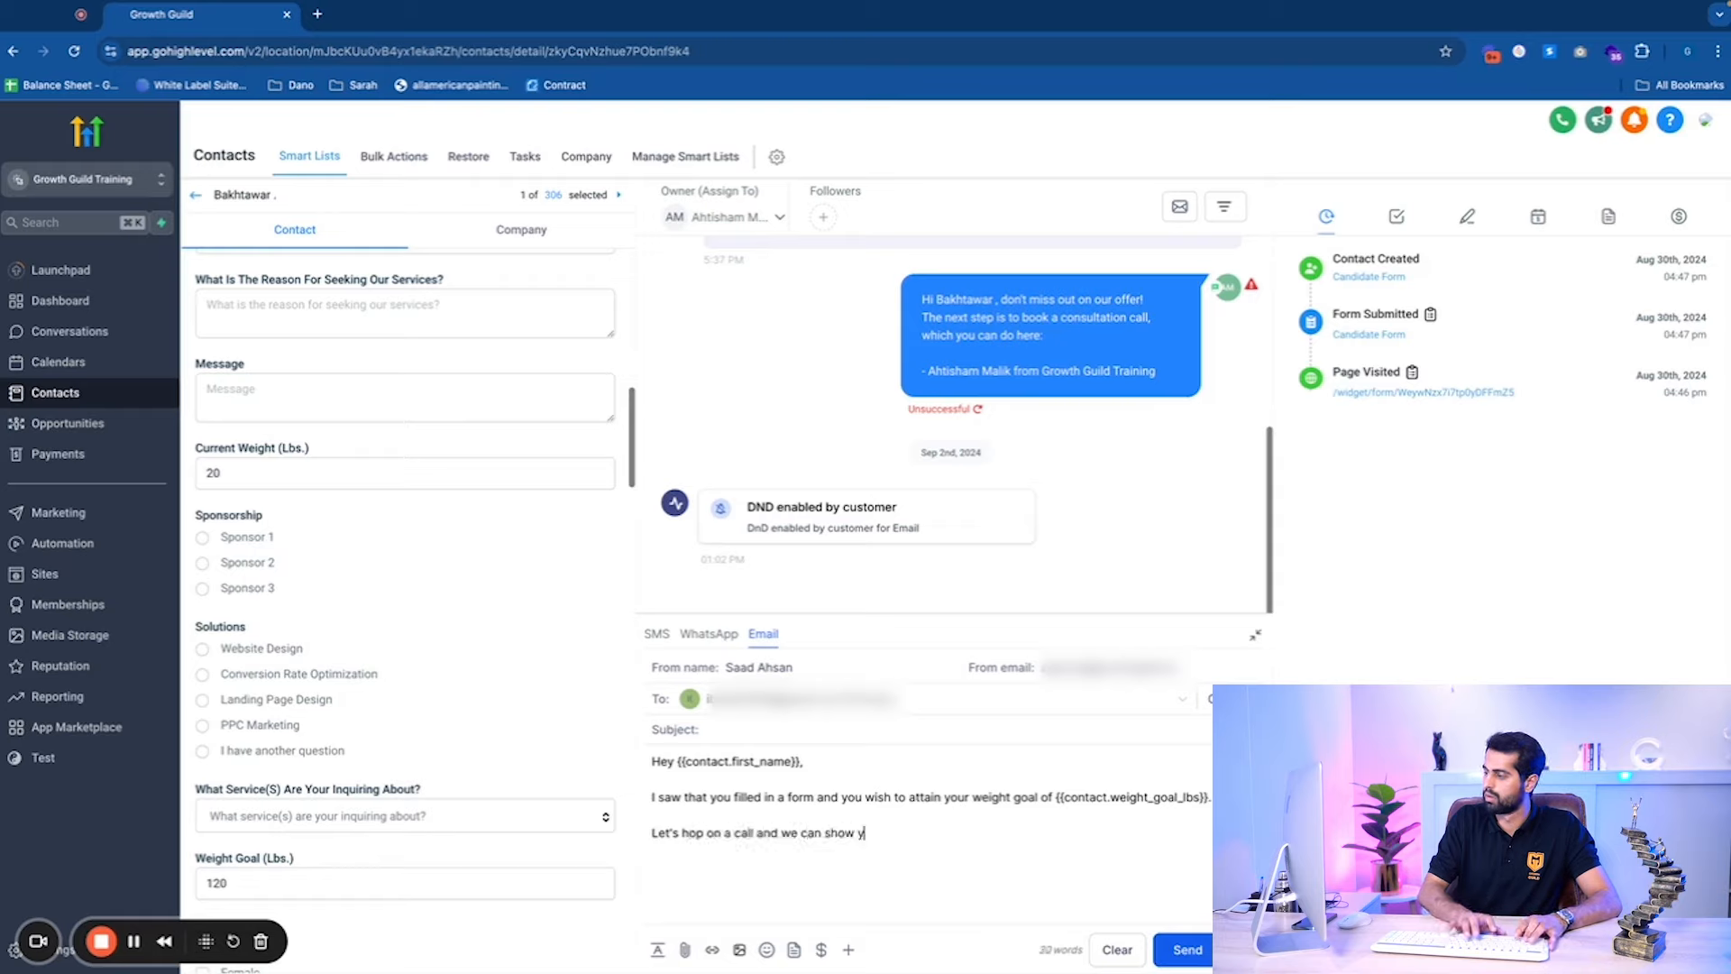
text(ou how you can doe)
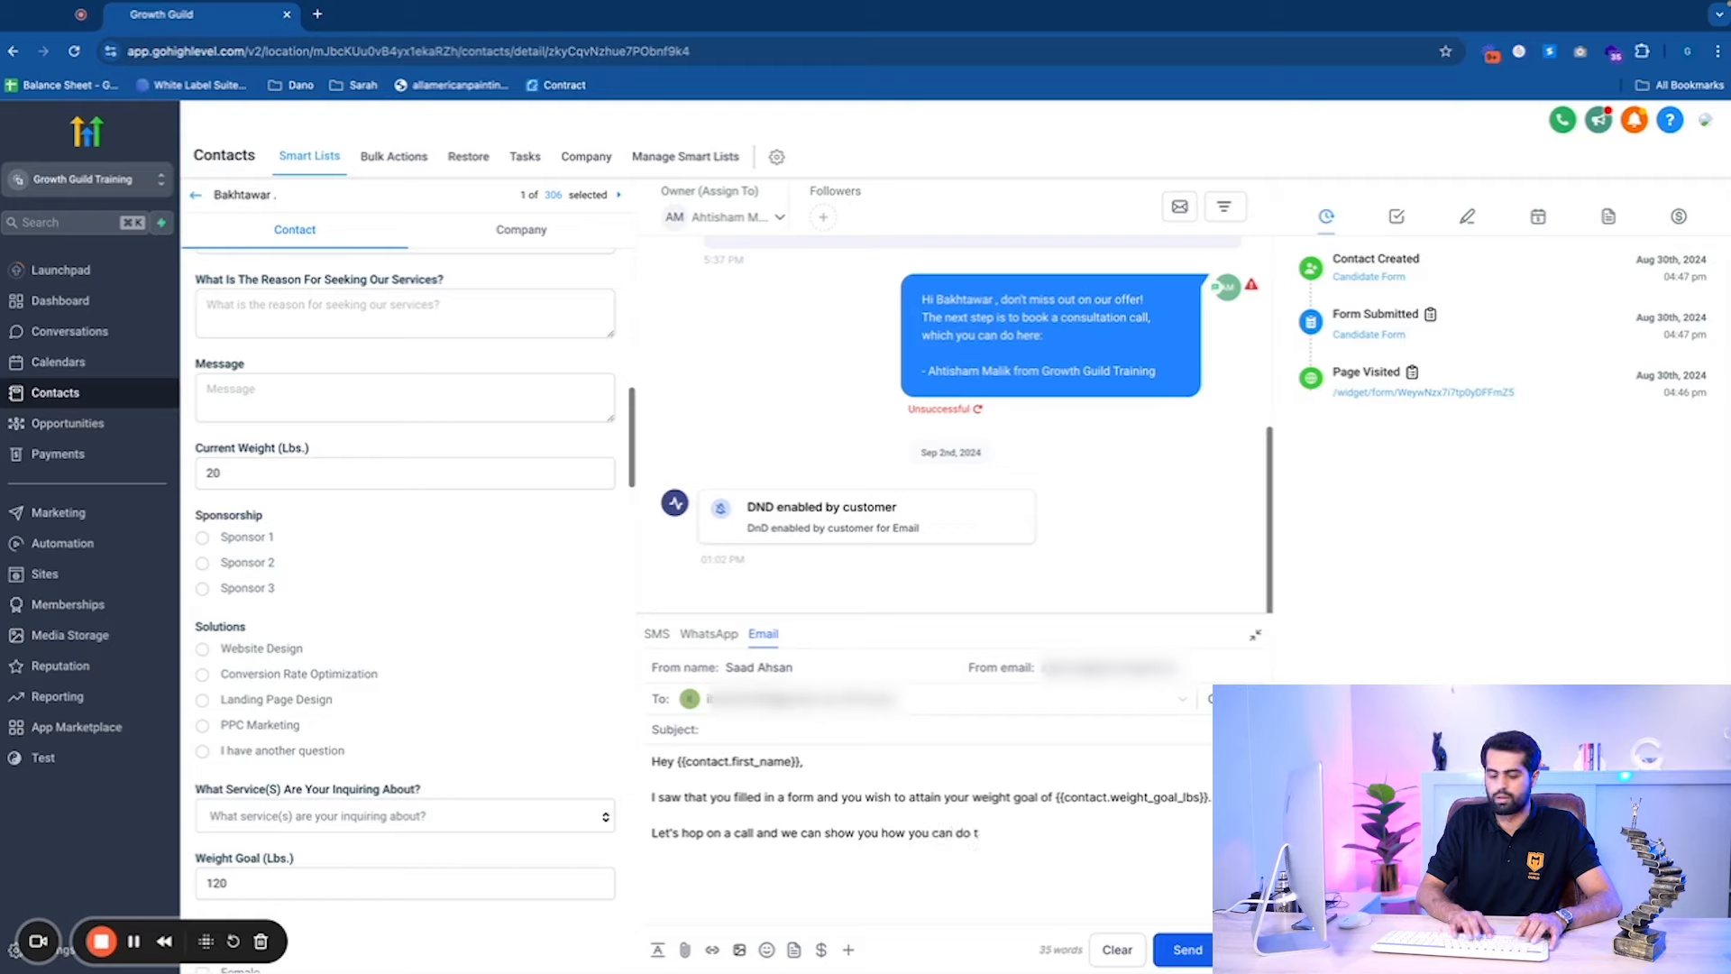
Copy the entire email body and go back to the Contacts list.
key(ctrl+a)
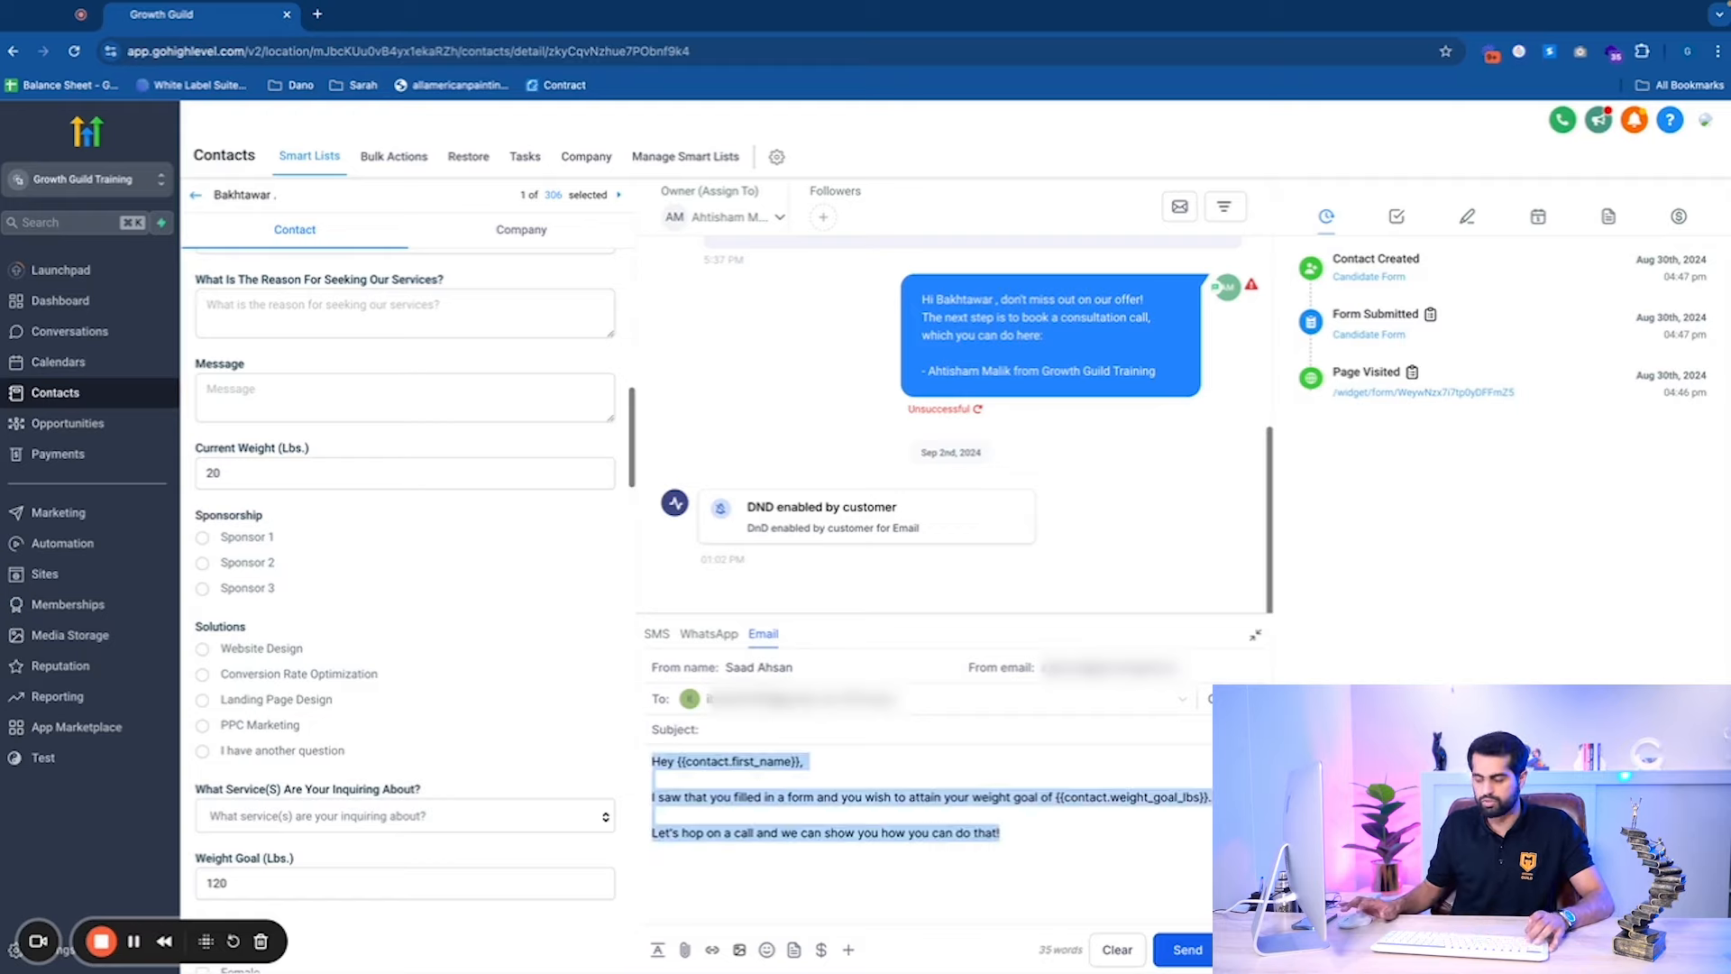
click(831, 764)
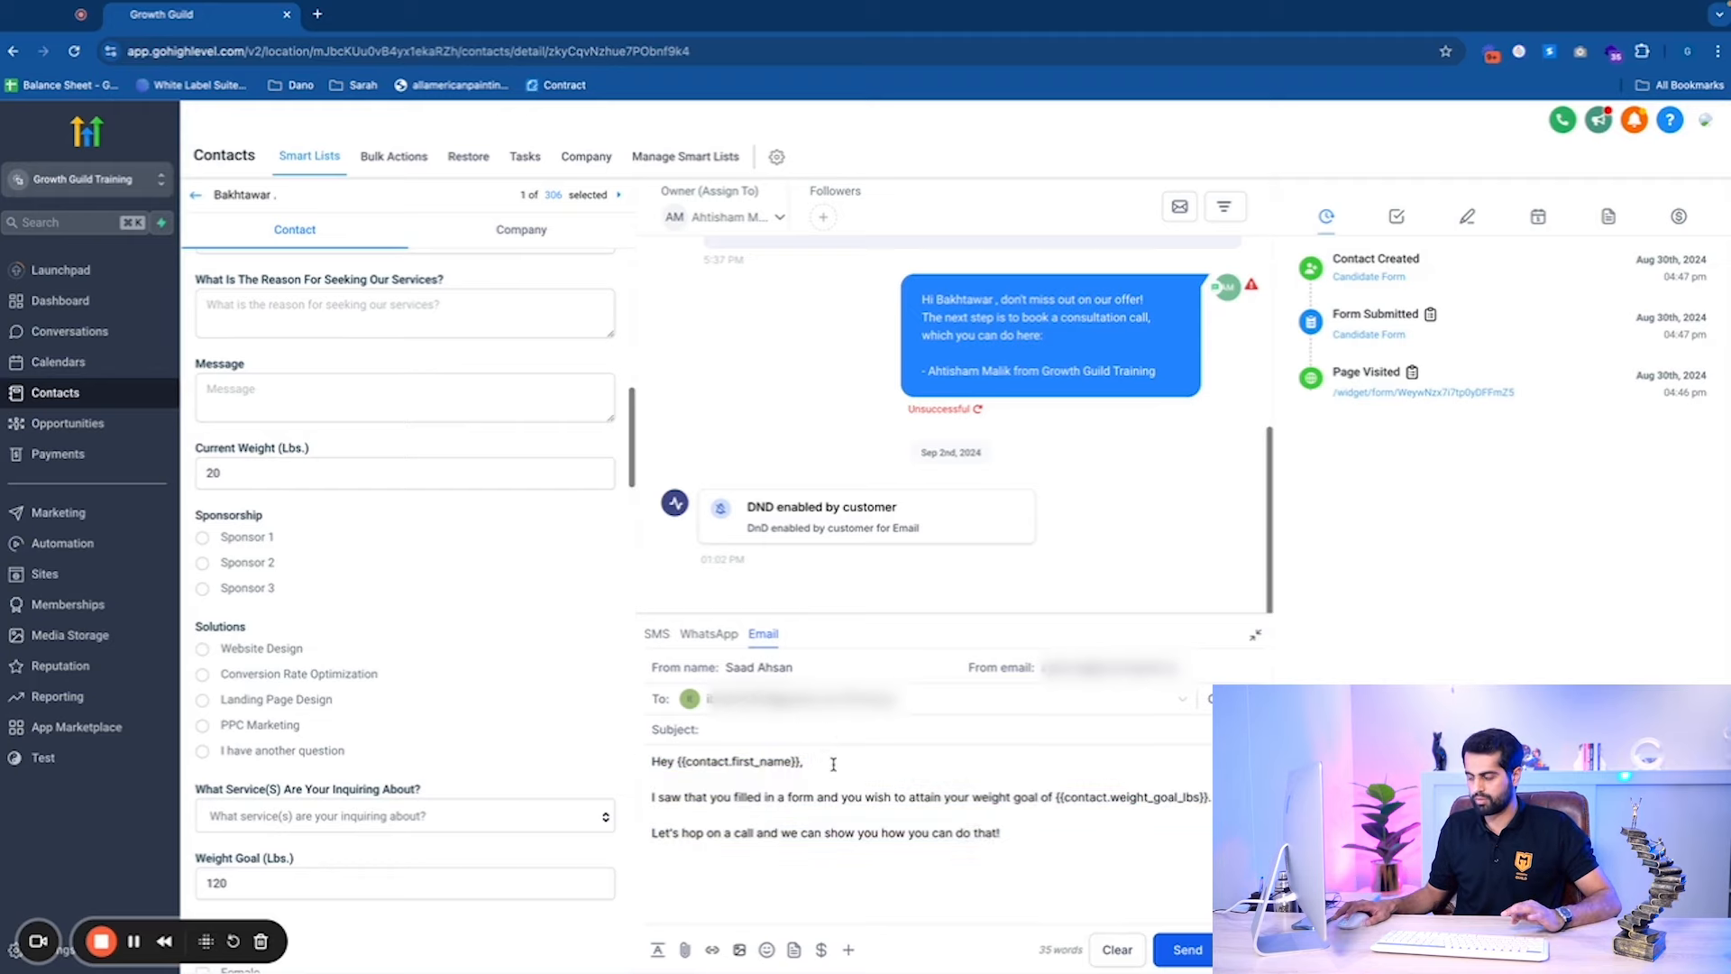
scroll(559, 706, up, 10)
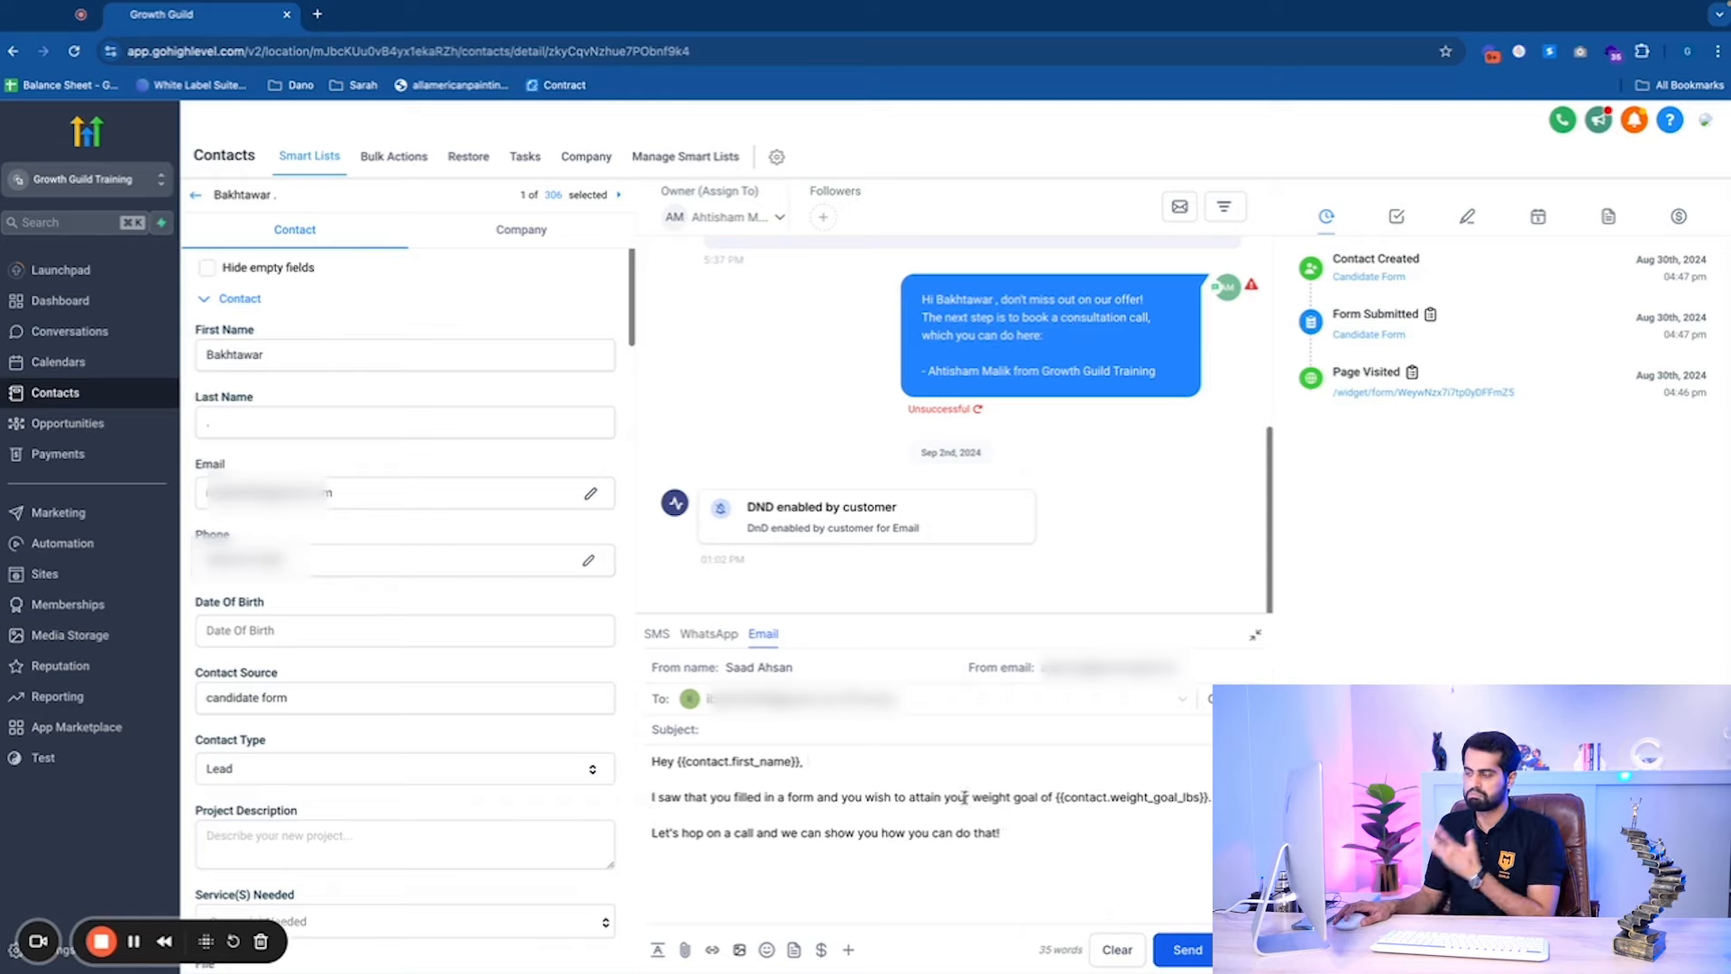
scroll(525, 671, down, 6)
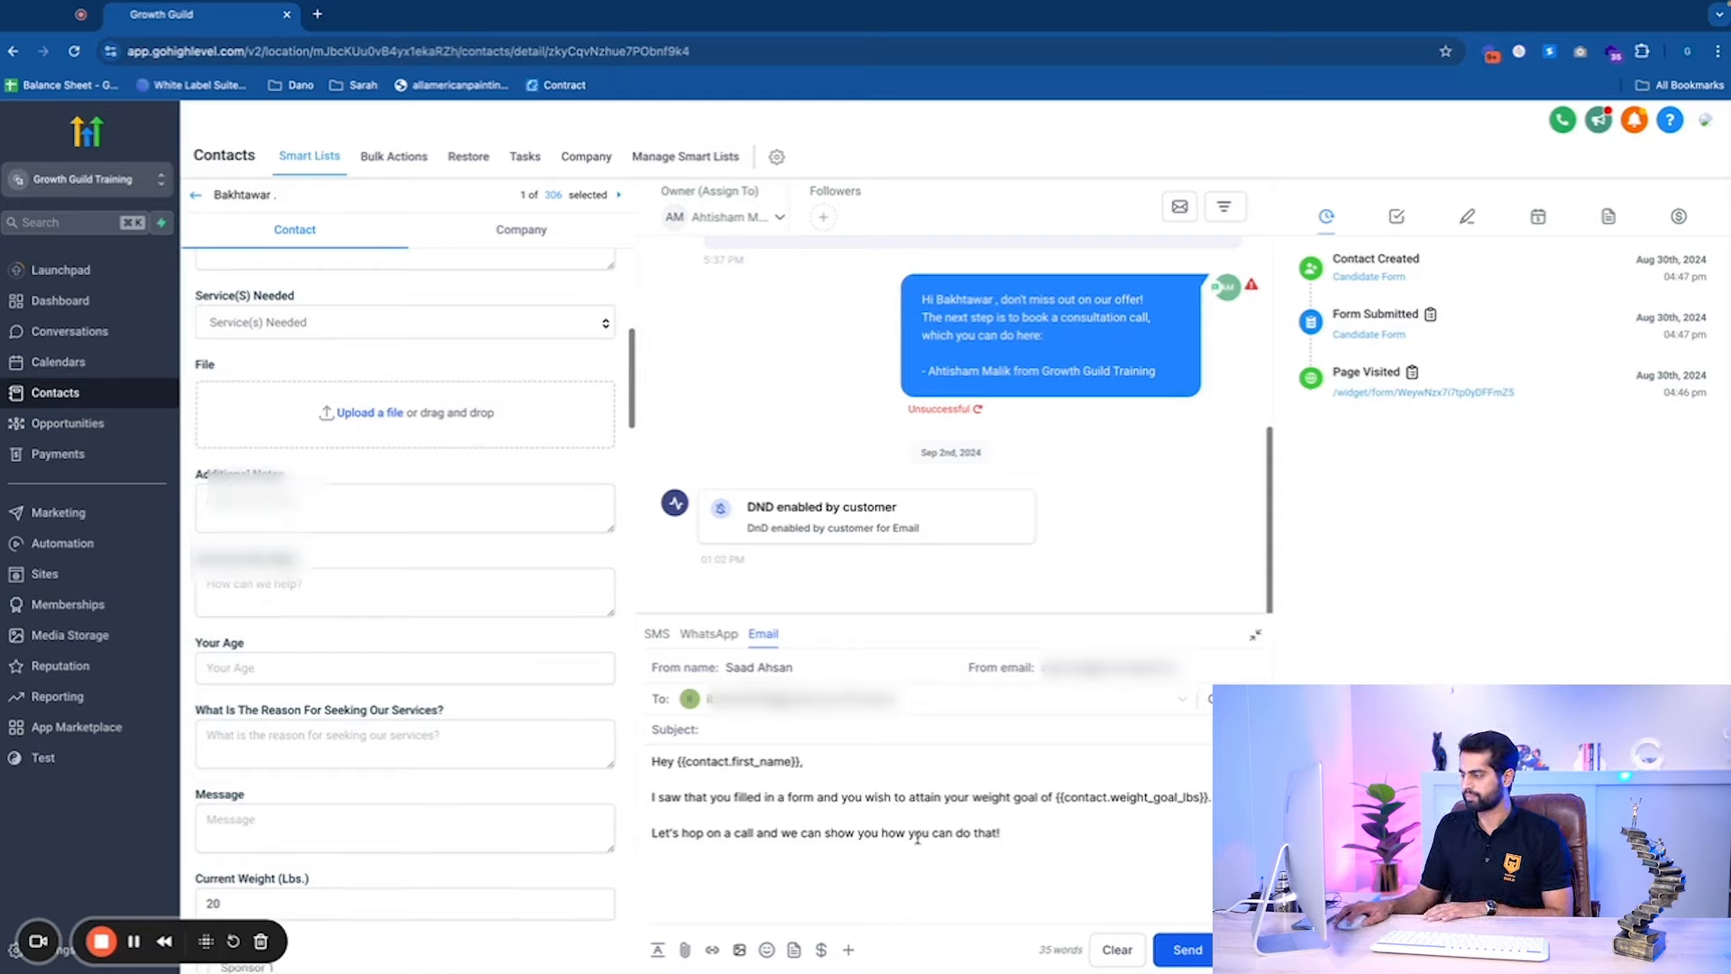
drag(1020, 833, 625, 731)
right_click(705, 766)
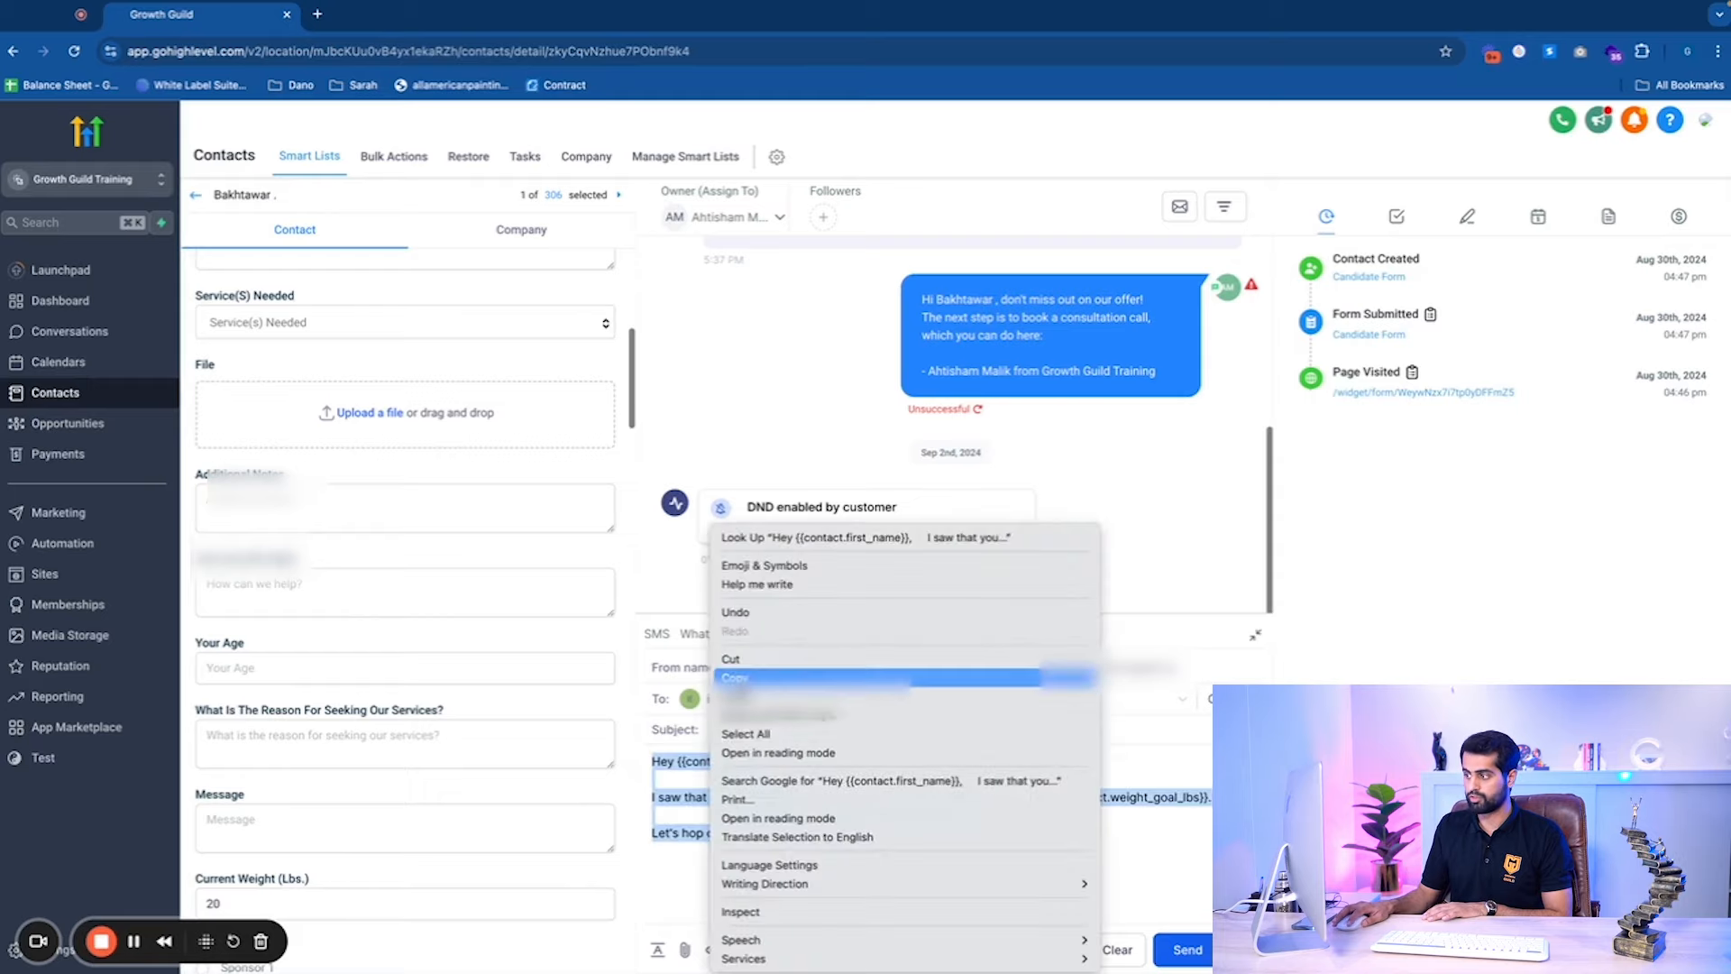
click(735, 678)
click(193, 196)
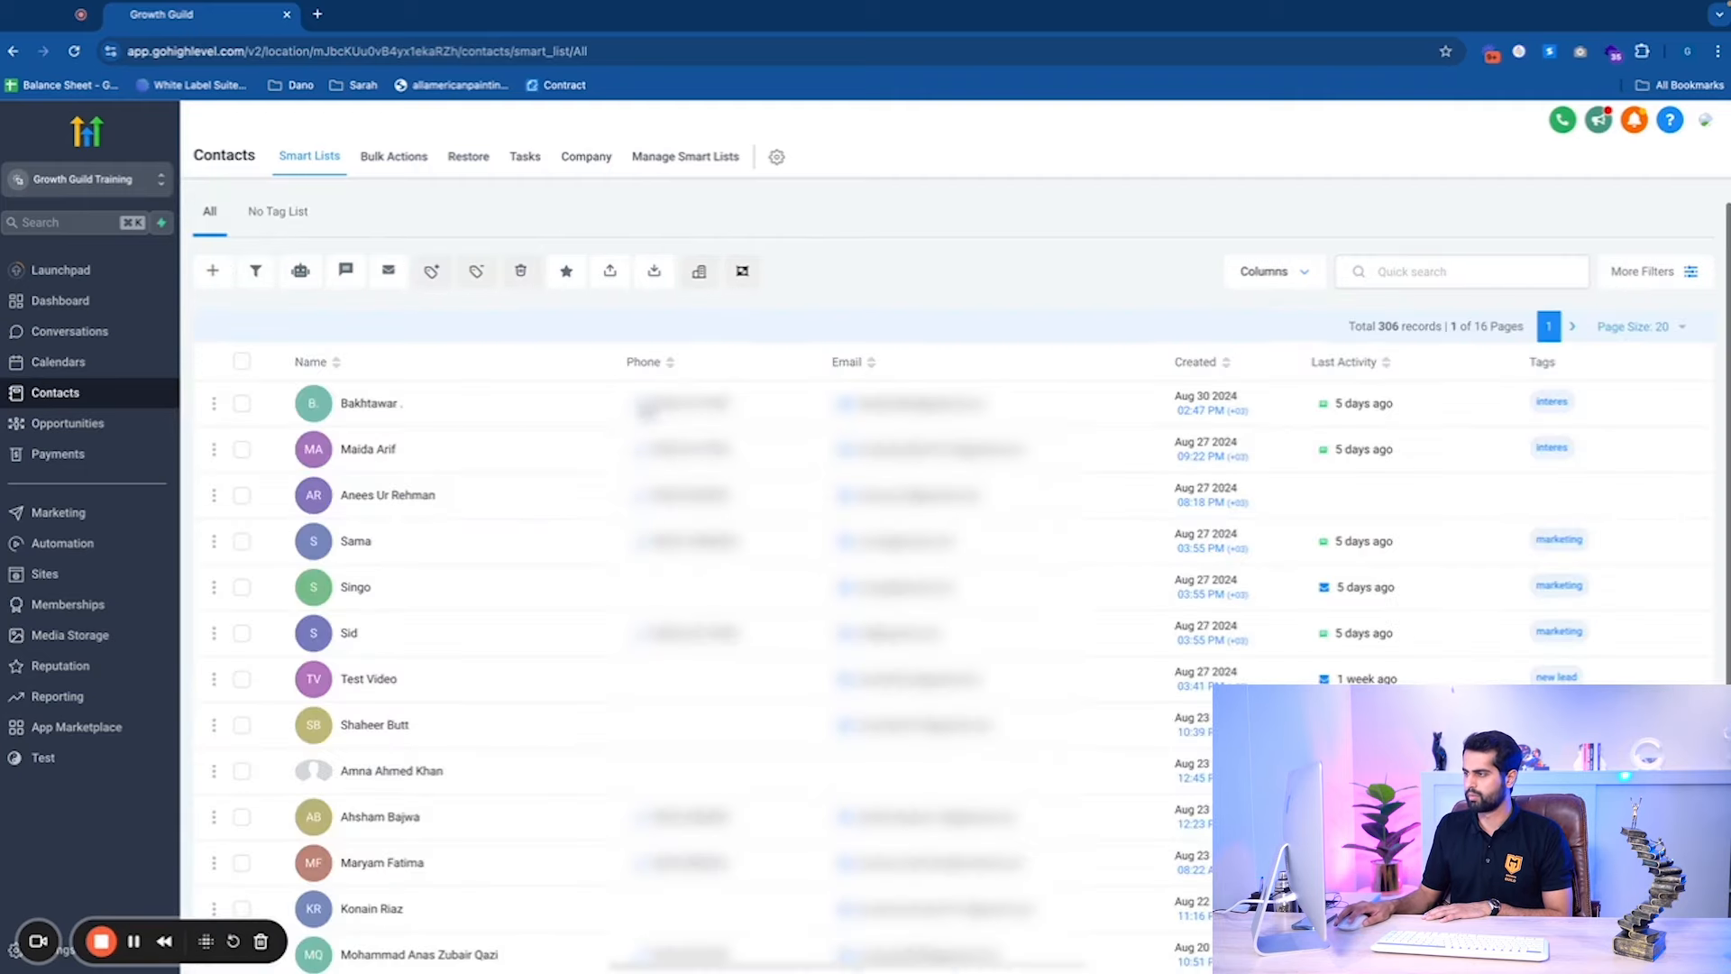
Find and open the Growth Guild contact, then enter 120 as its Weight Goal.
click(1513, 284)
text(G)
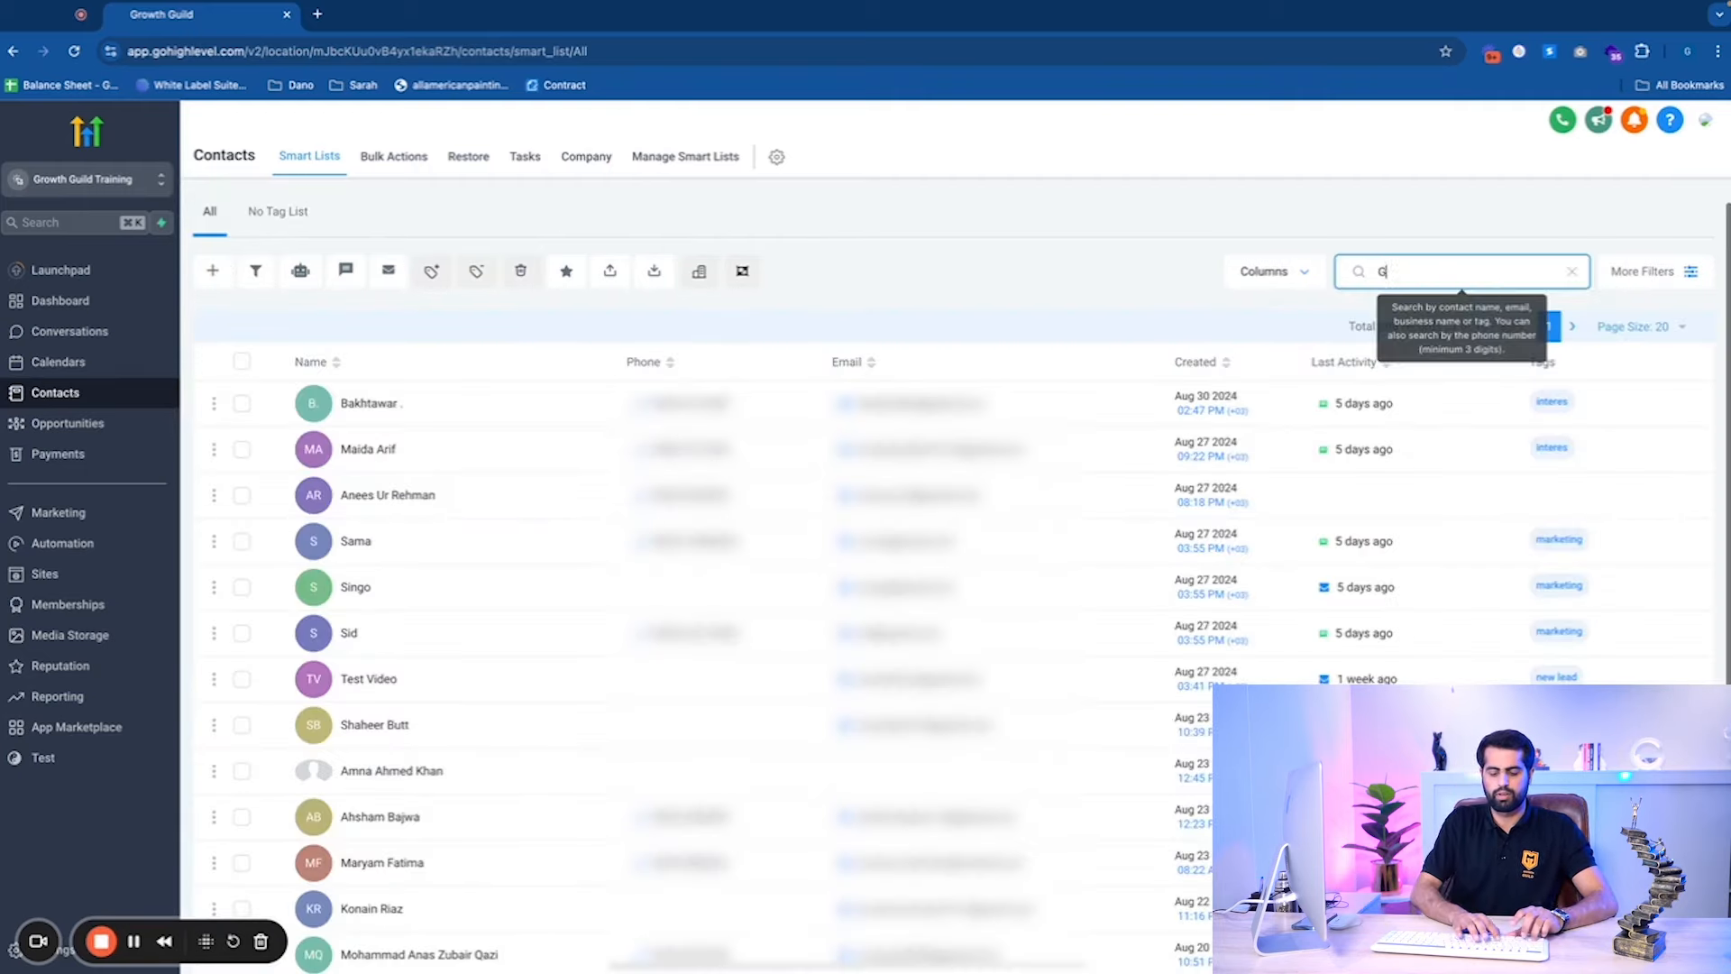
text(rowth)
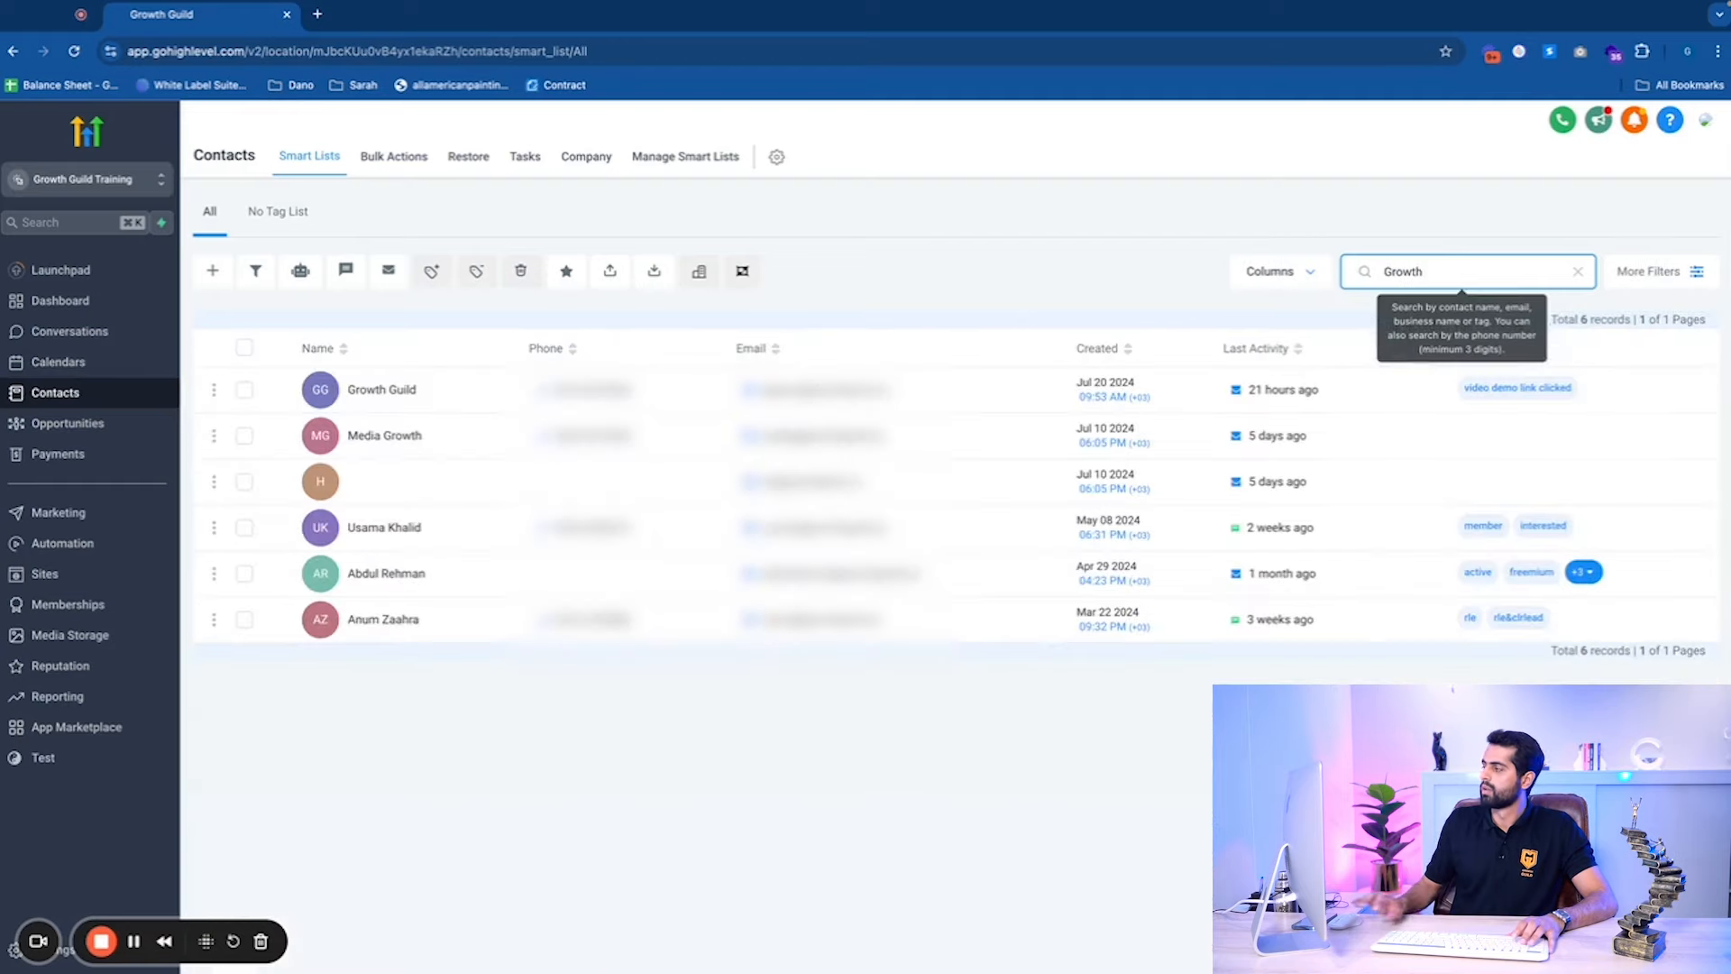
click(377, 390)
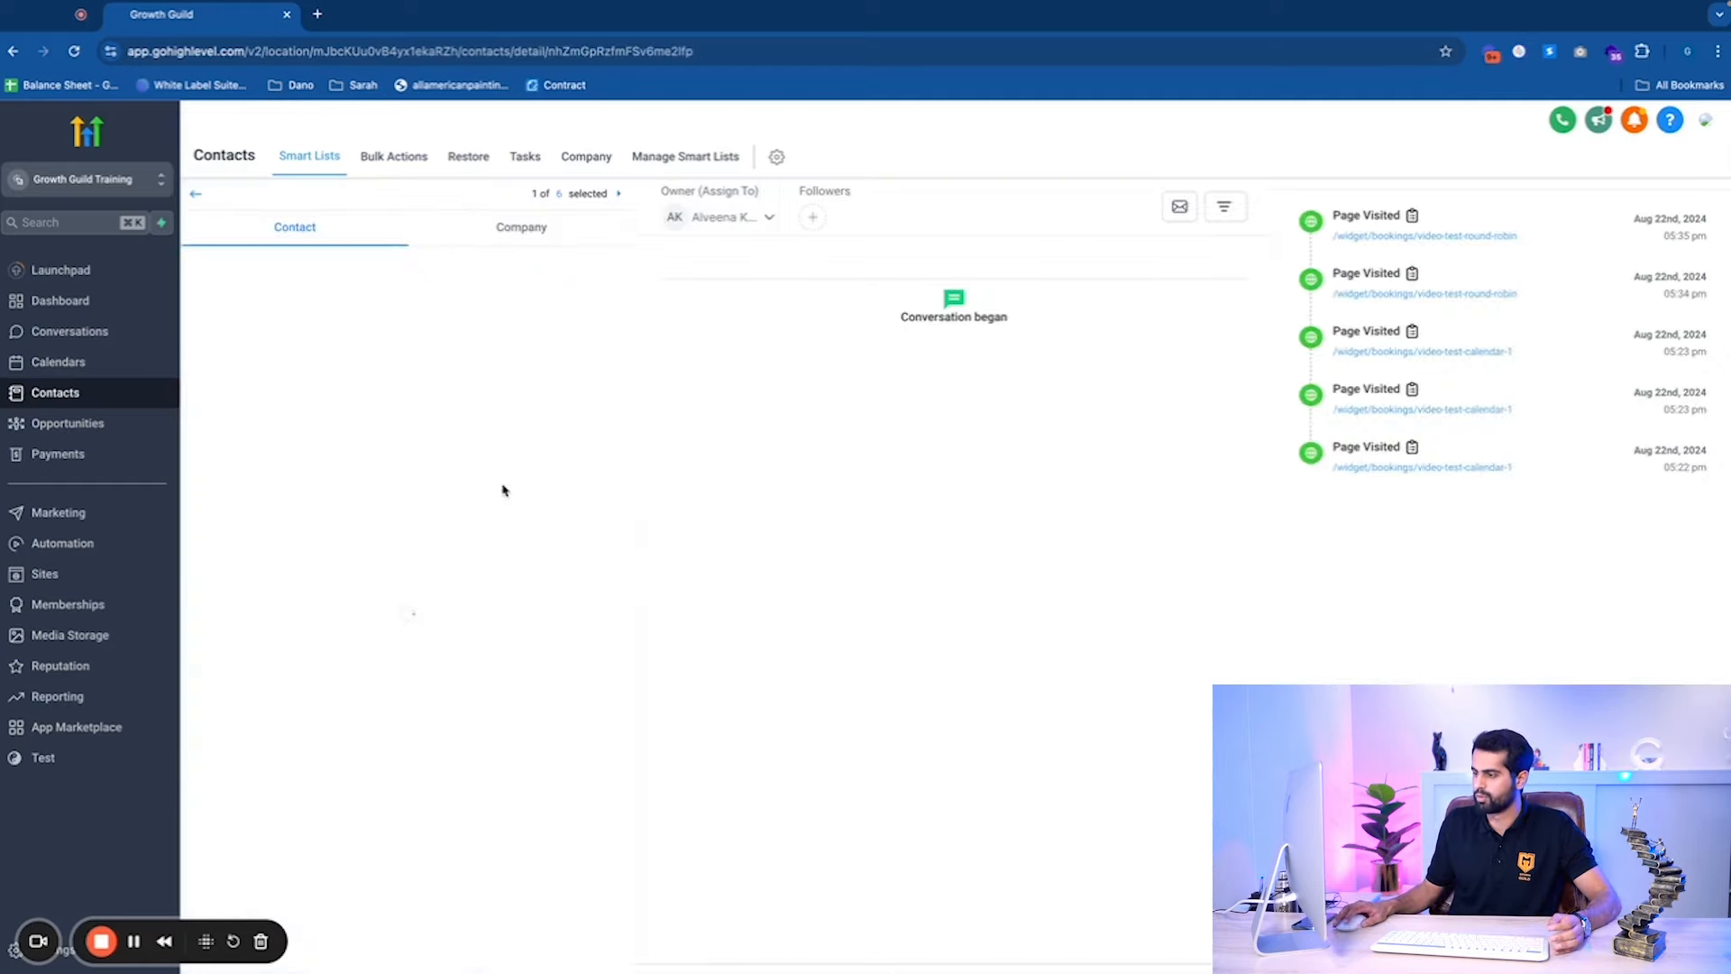
scroll(433, 559, down, 10)
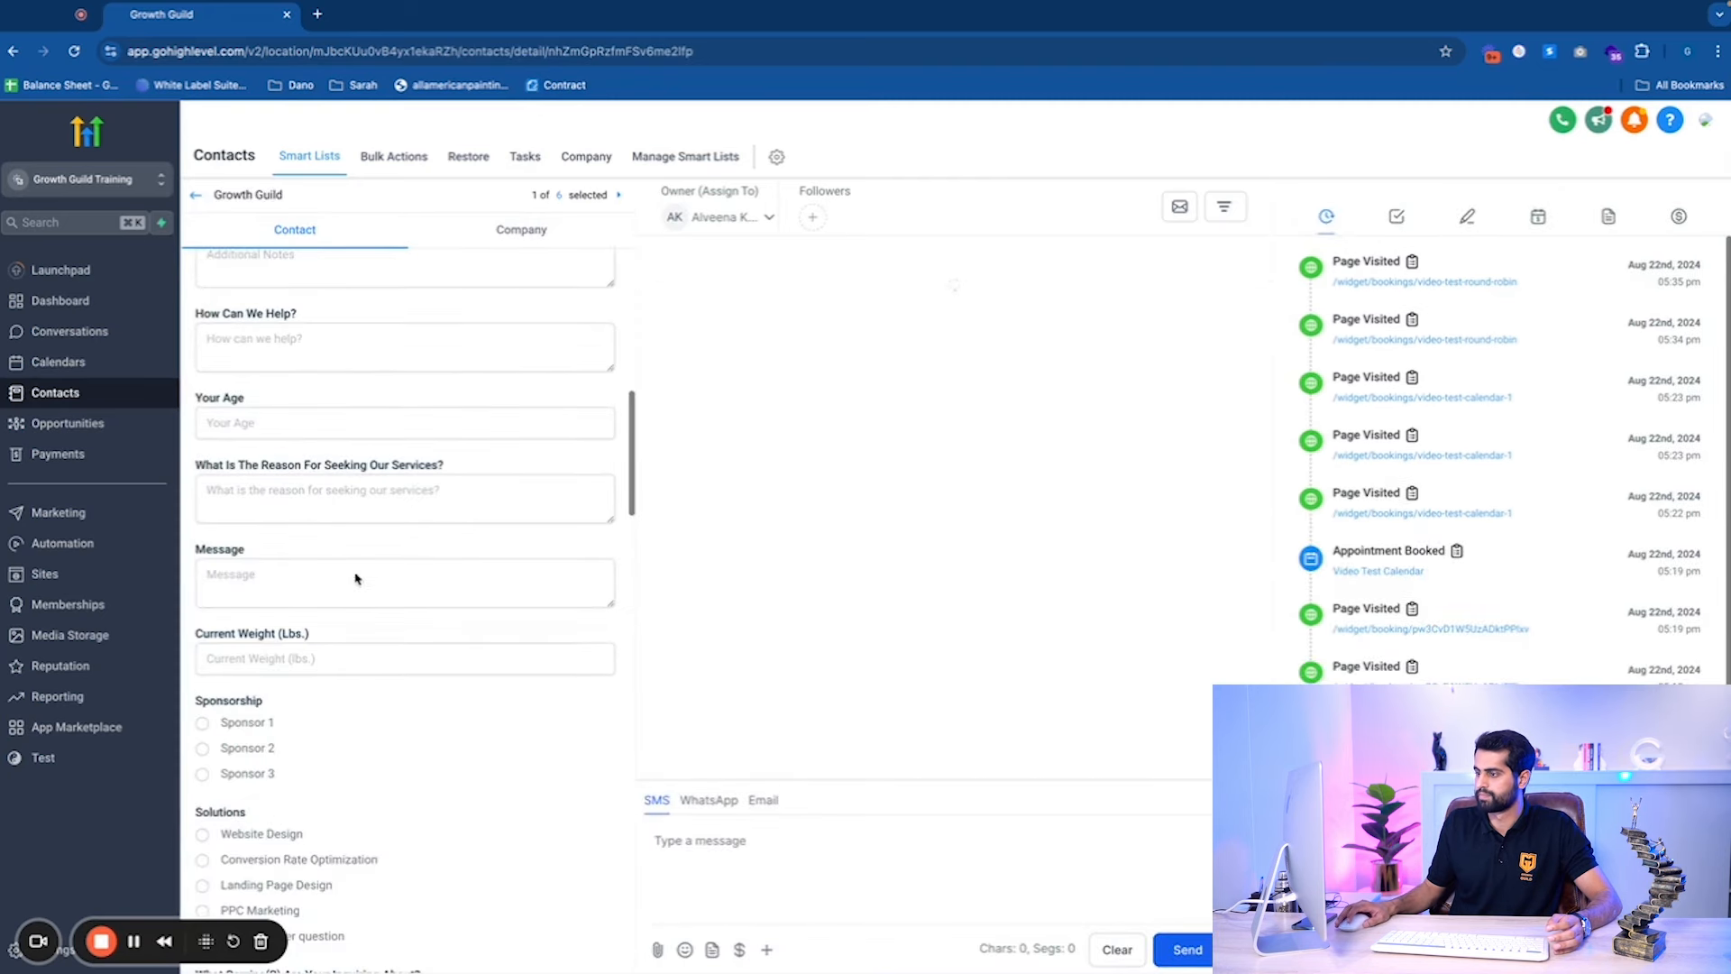
scroll(369, 586, down, 7)
click(267, 464)
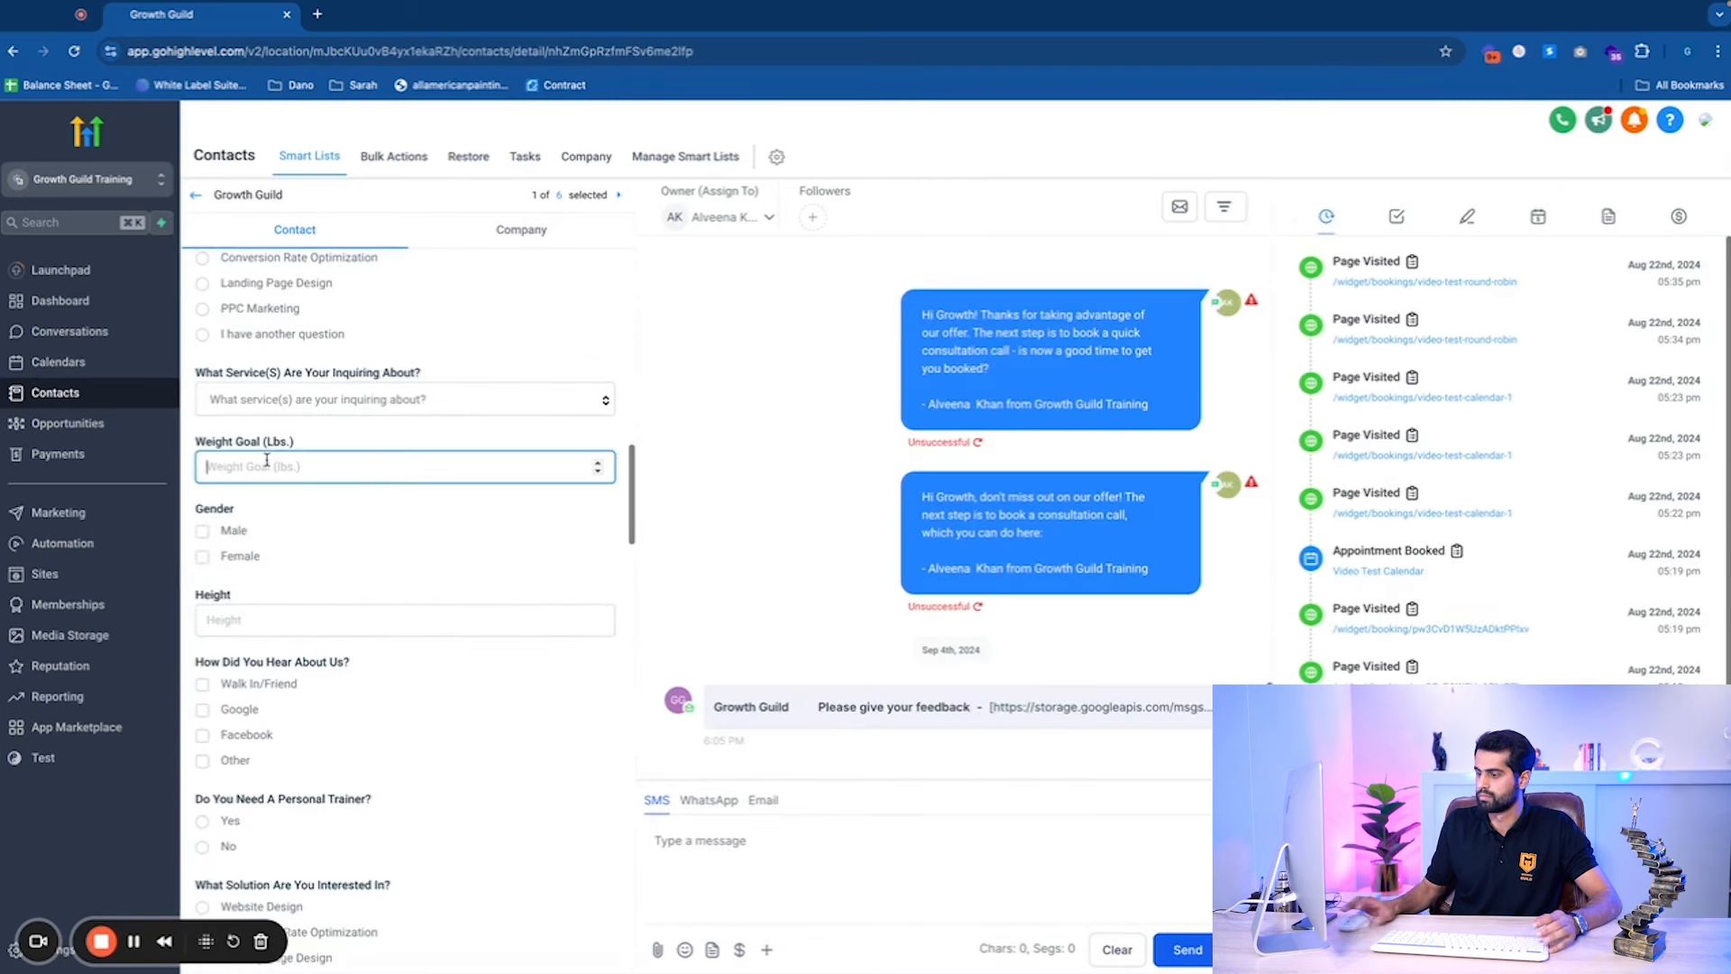
text(120)
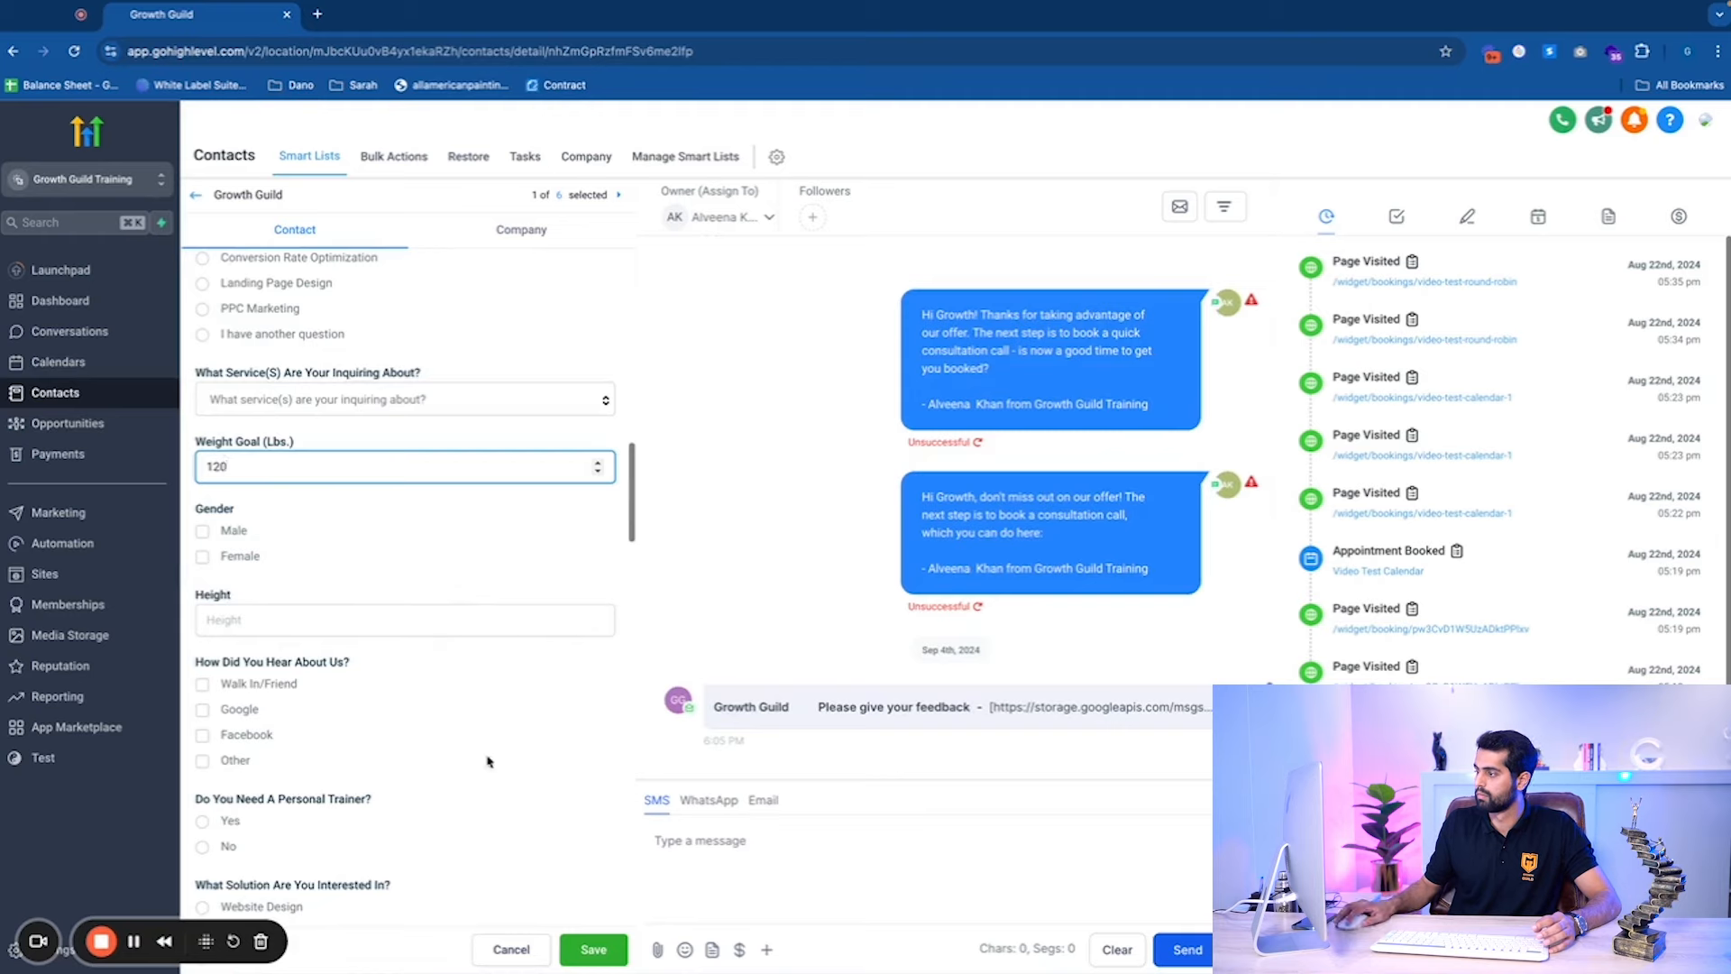
click(836, 837)
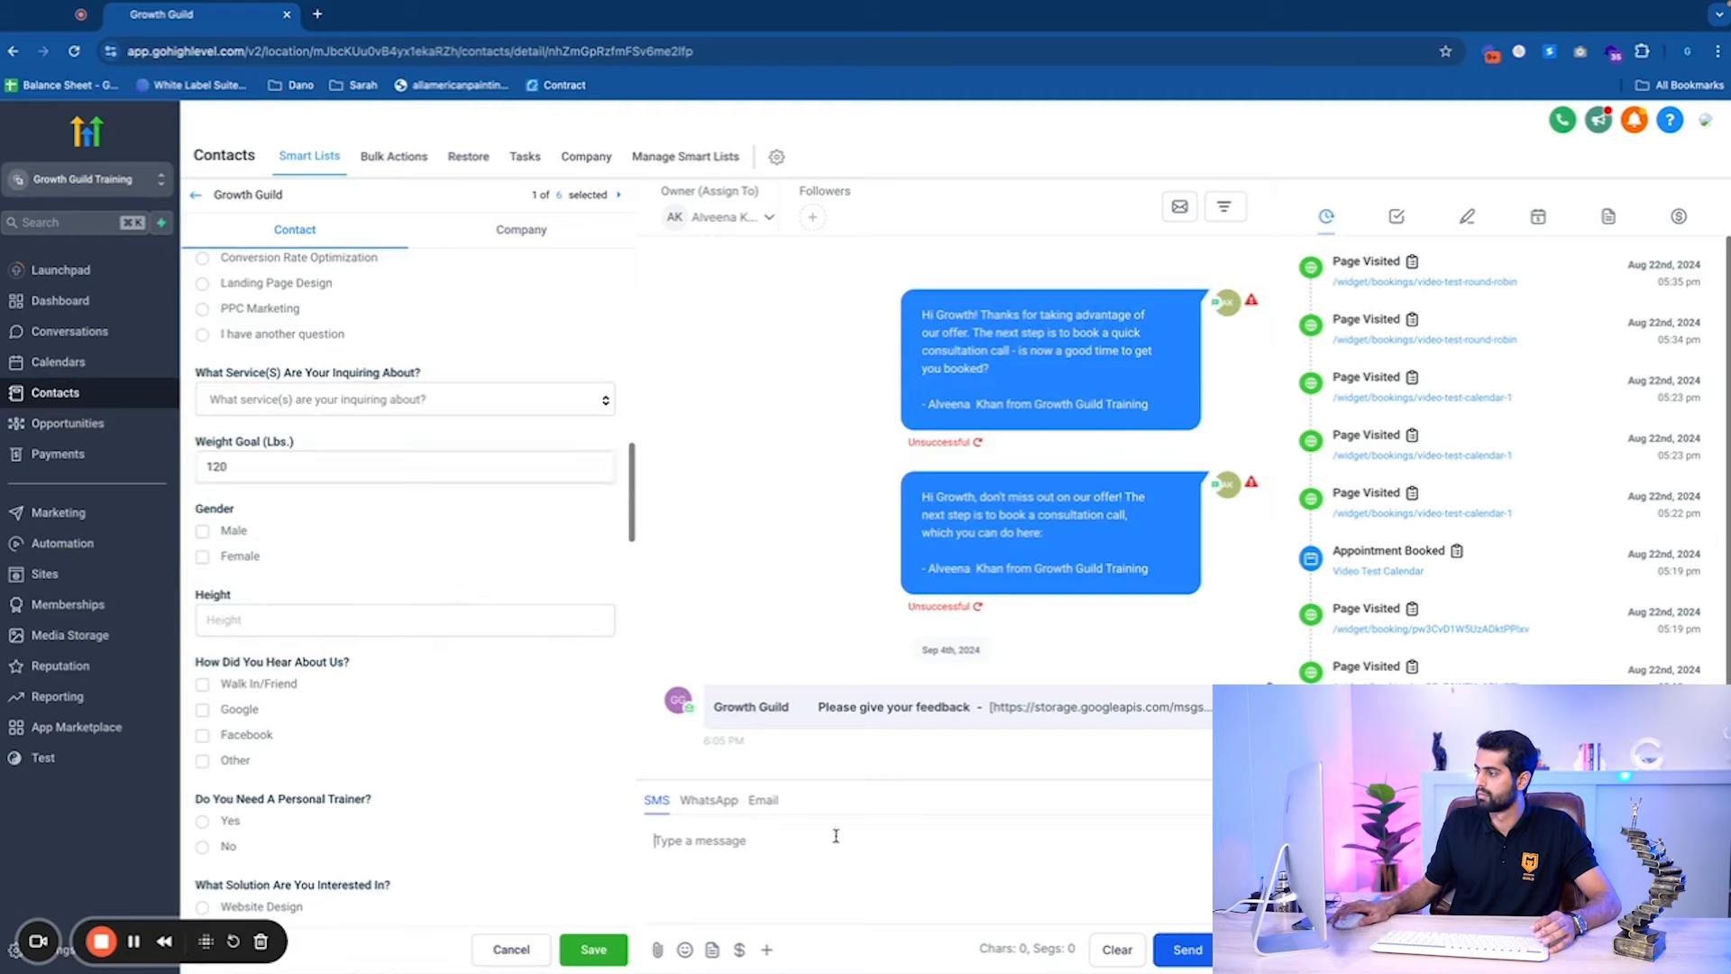
Paste the copied body into a new email, add subject 'Test 123', and replace the sender address.
click(766, 801)
key(ctrl+v)
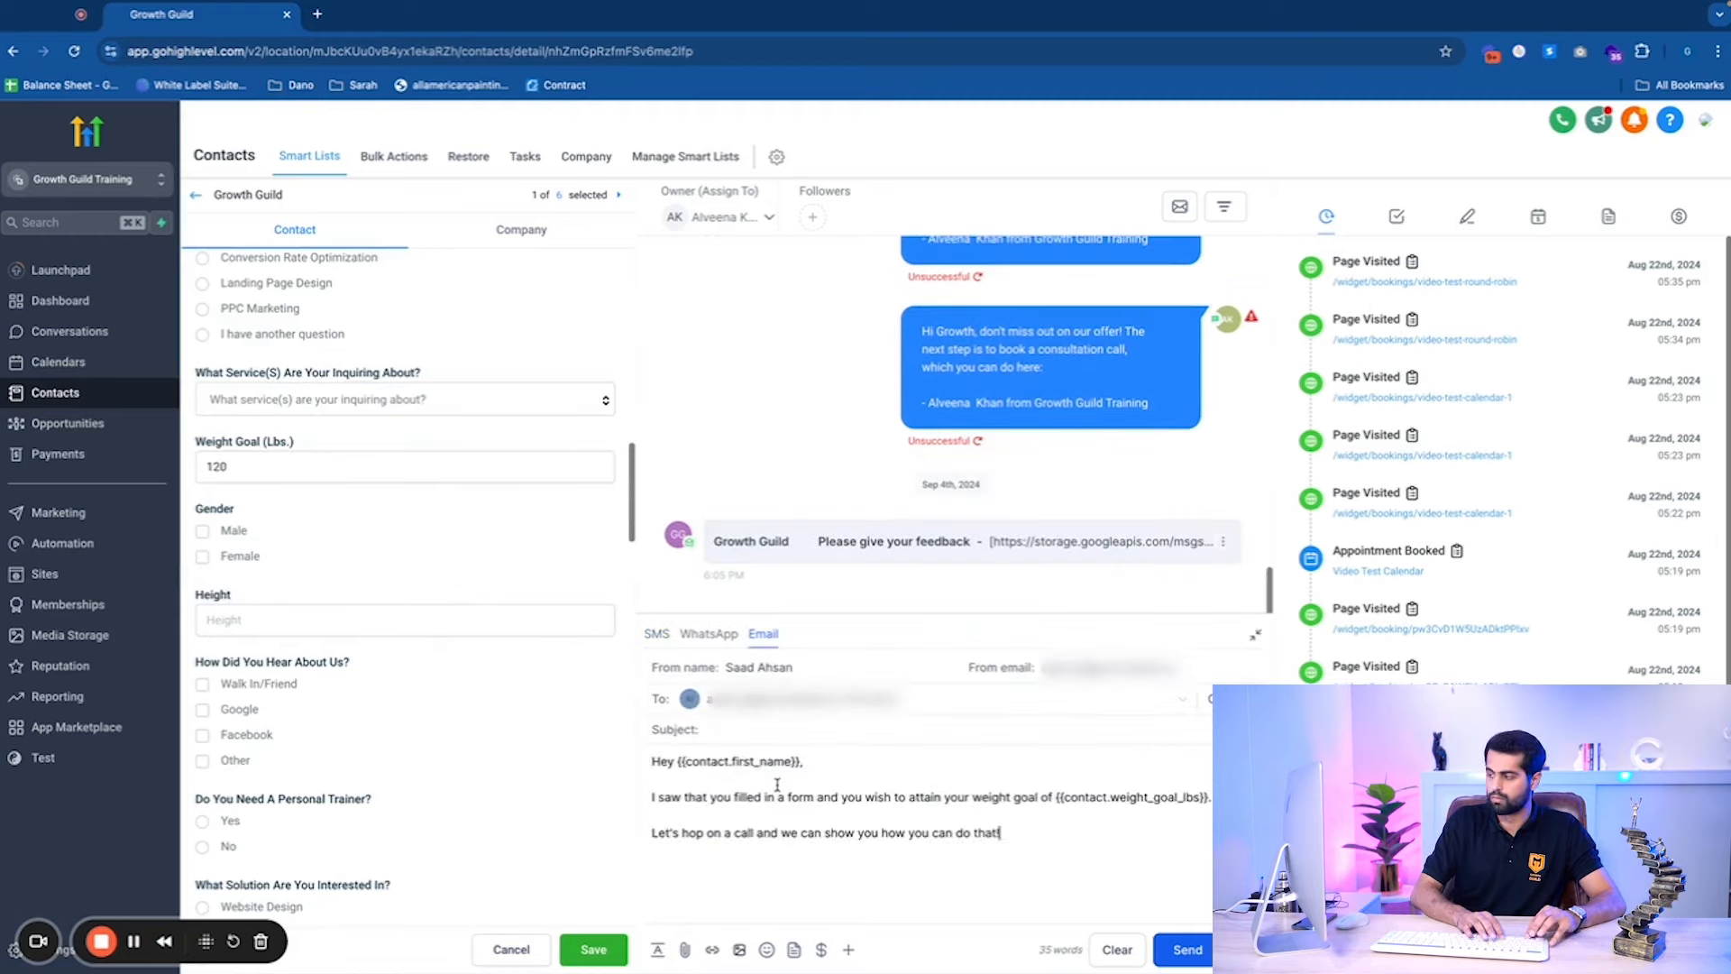
click(798, 725)
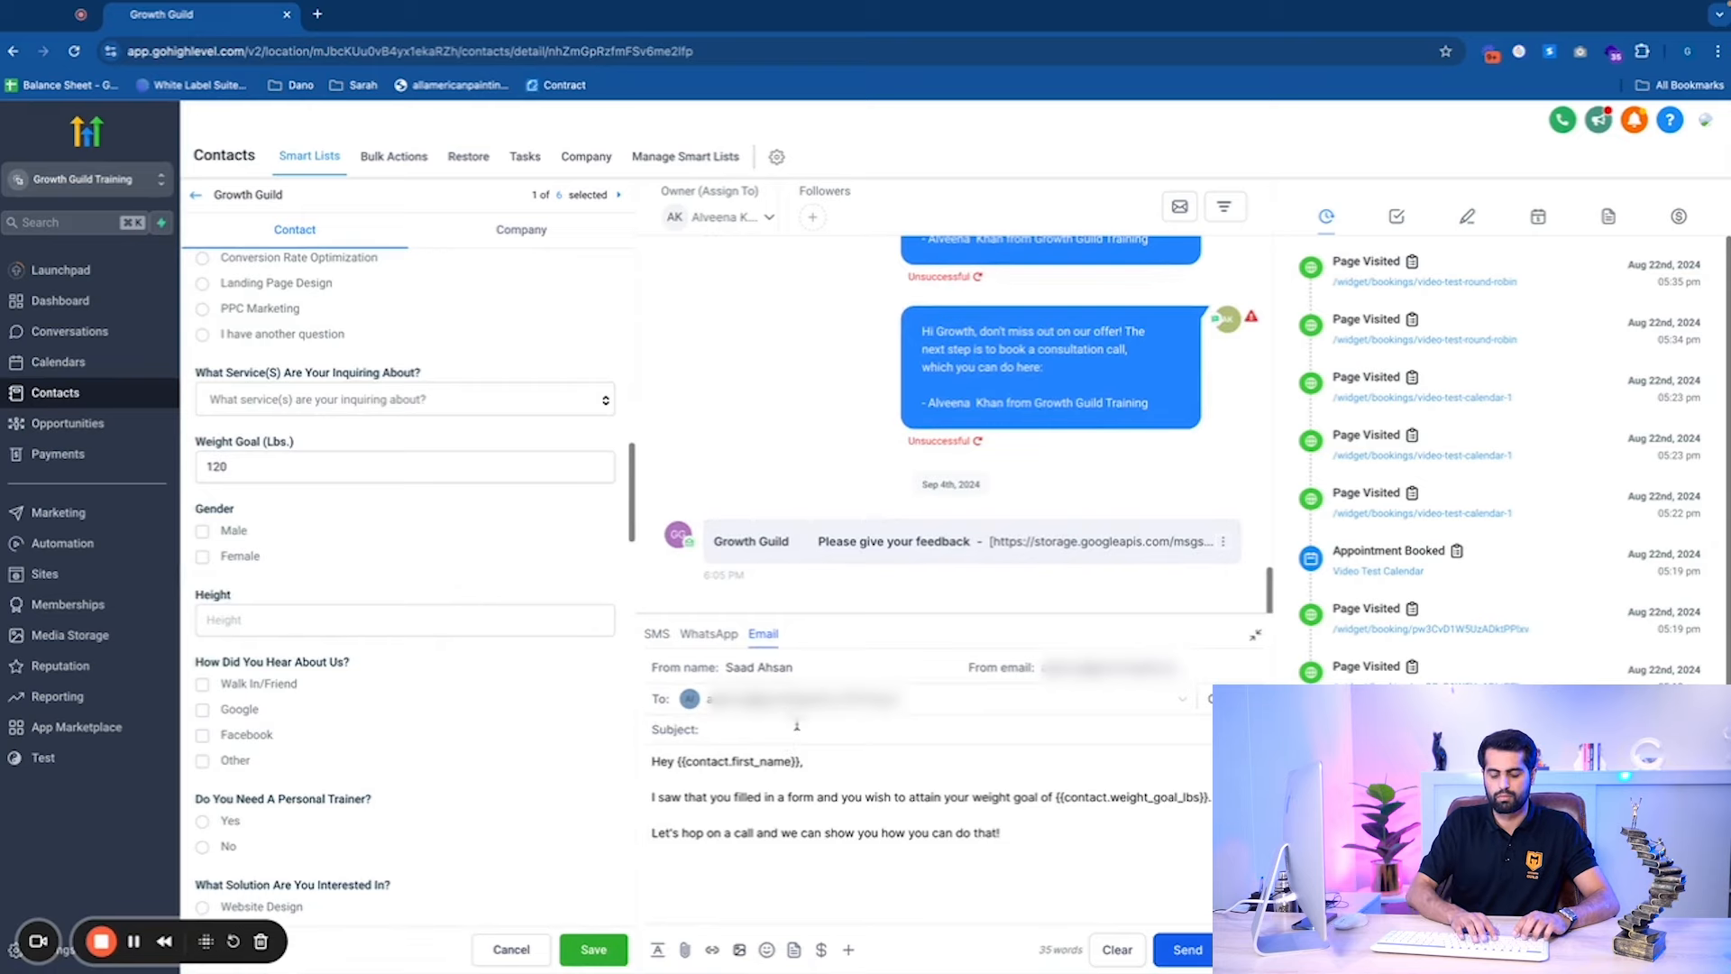
text(Test 123)
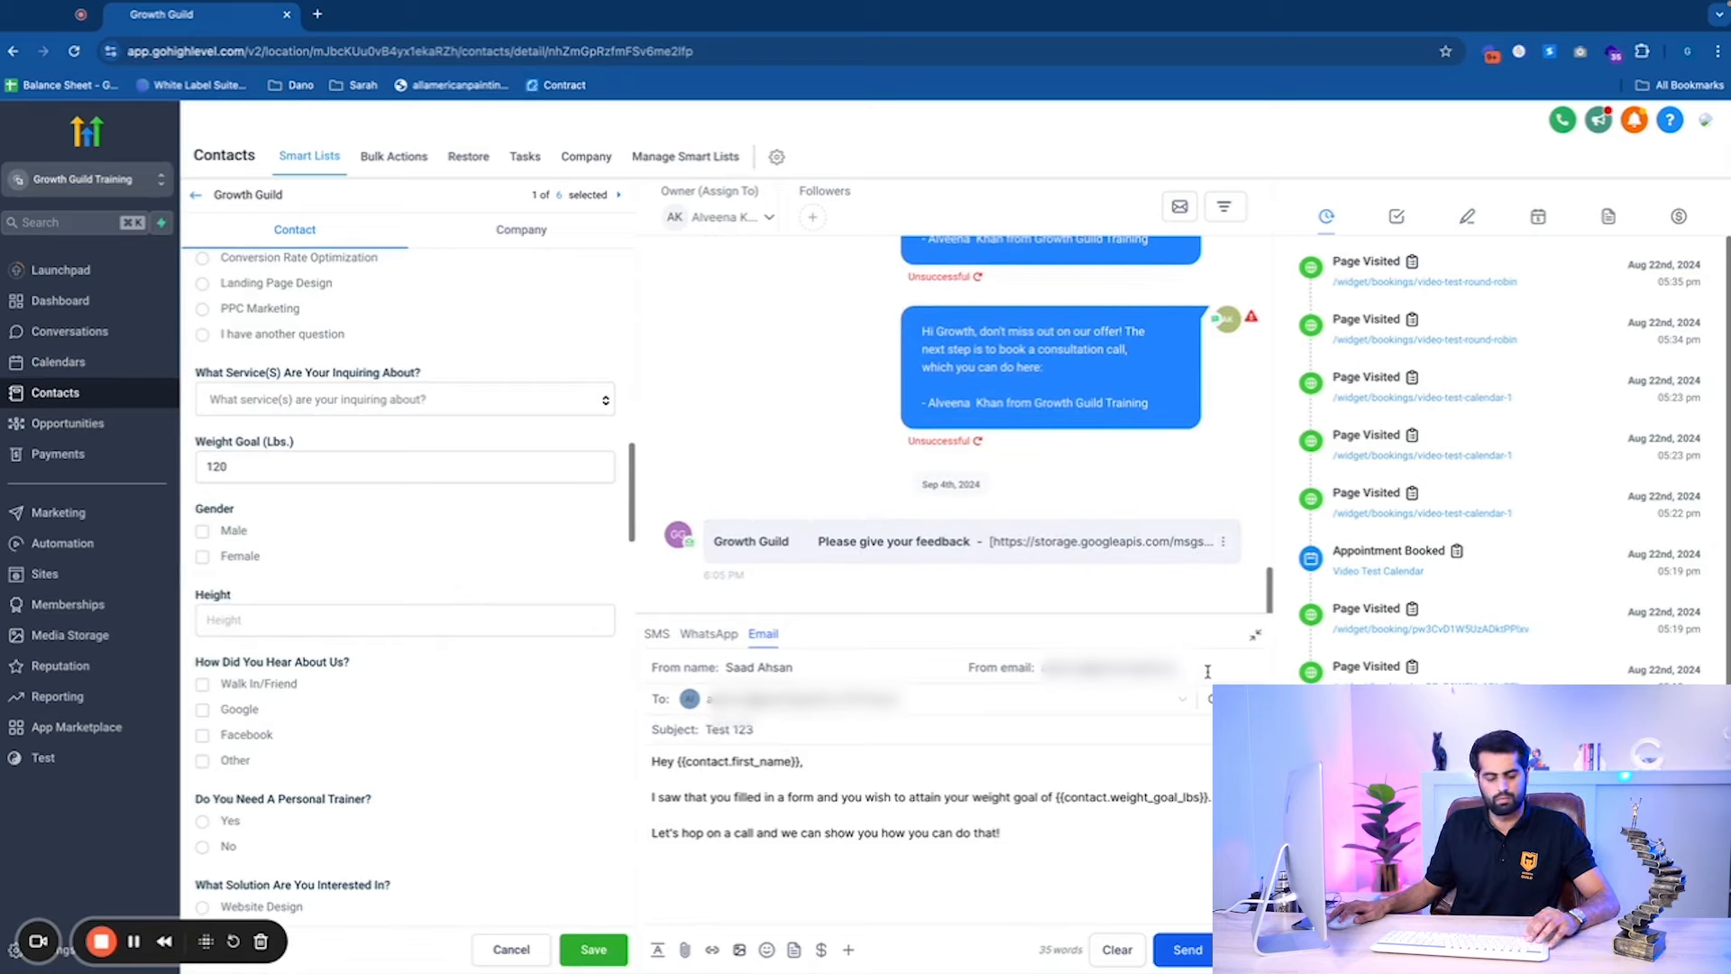
key(super+a)
key(BackSpace)
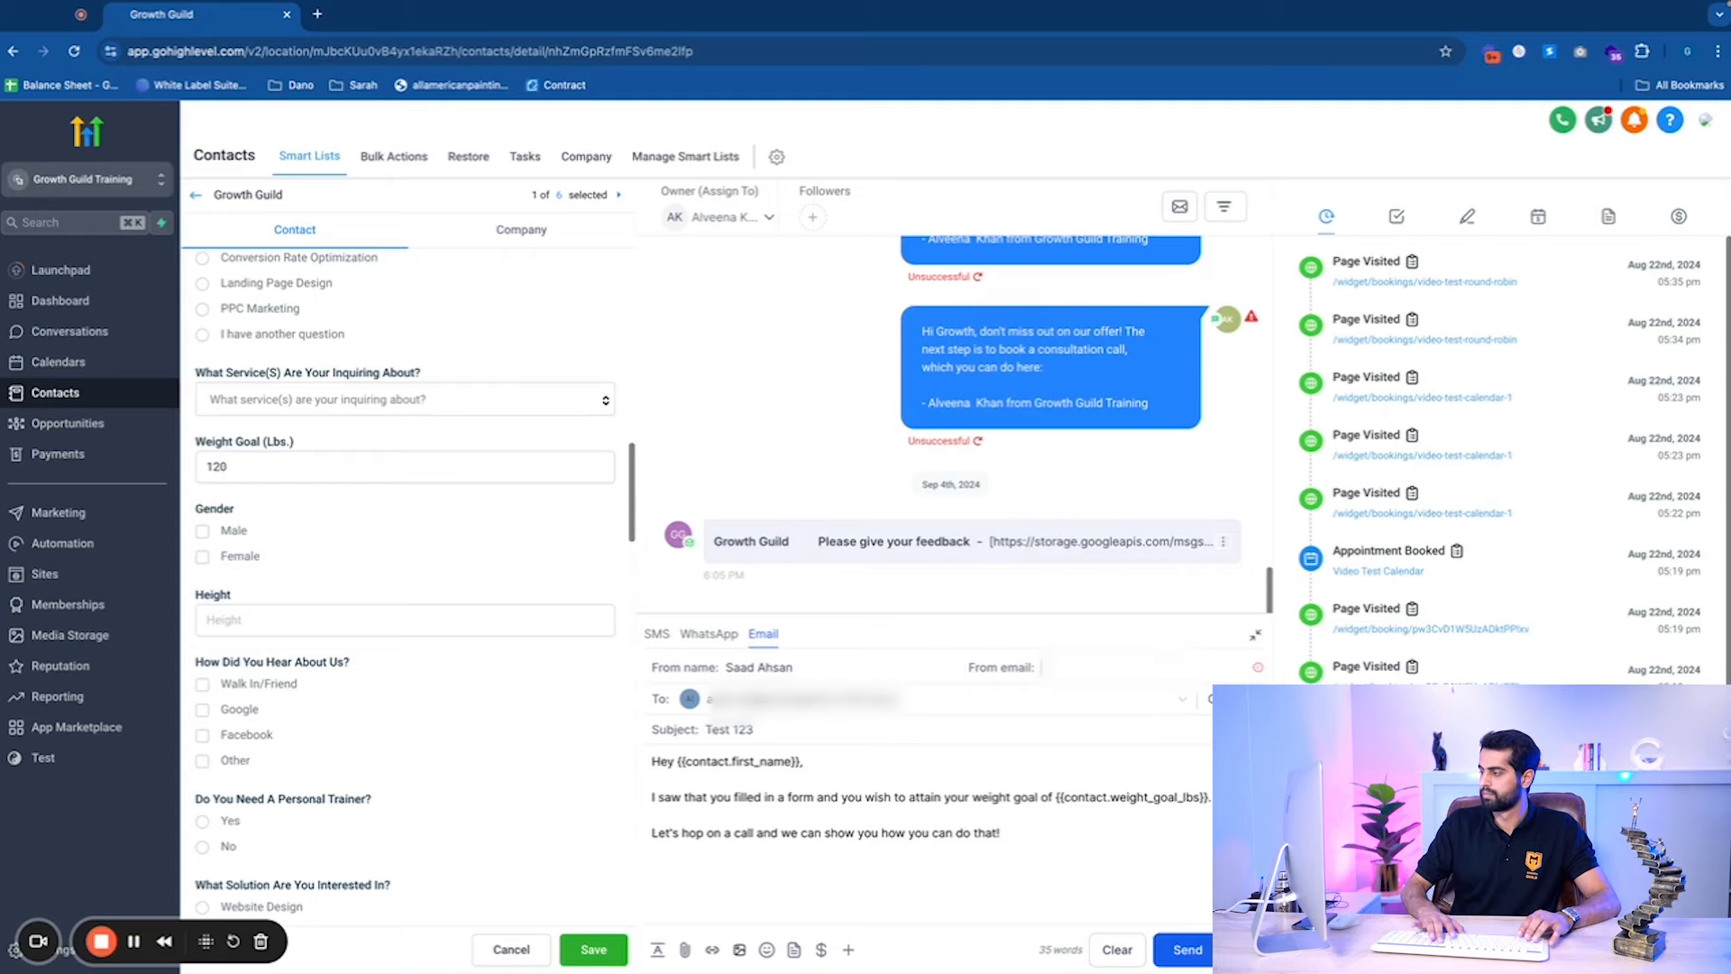
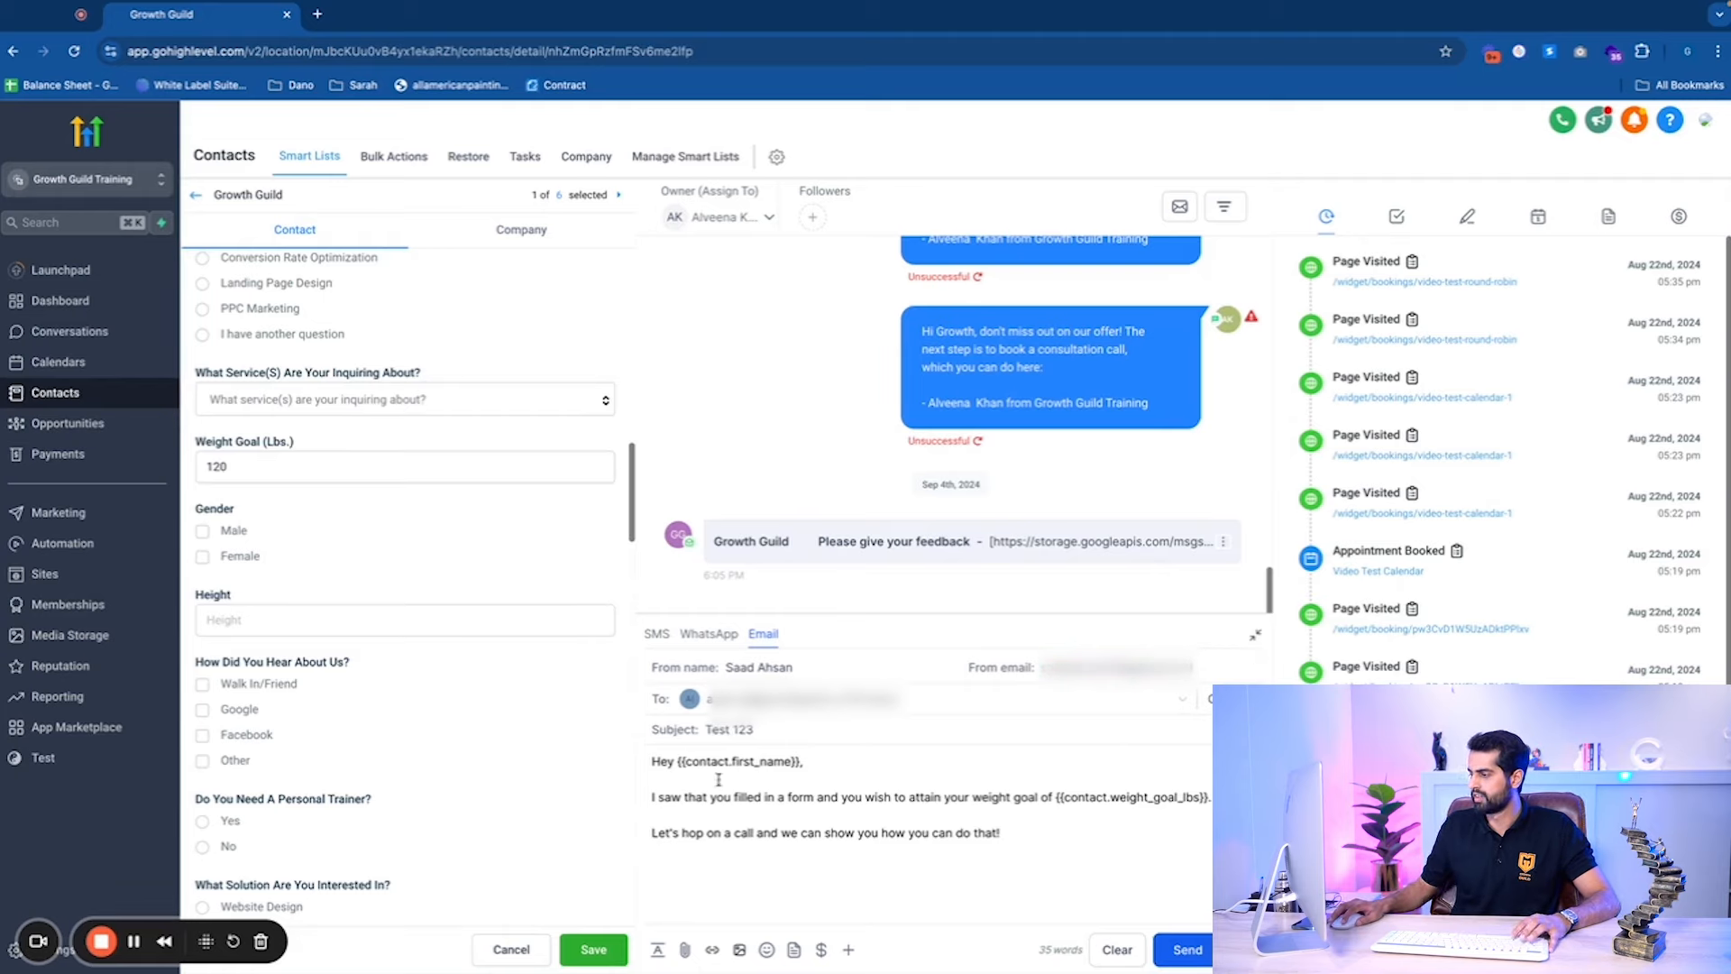
scroll(545, 436, up, 10)
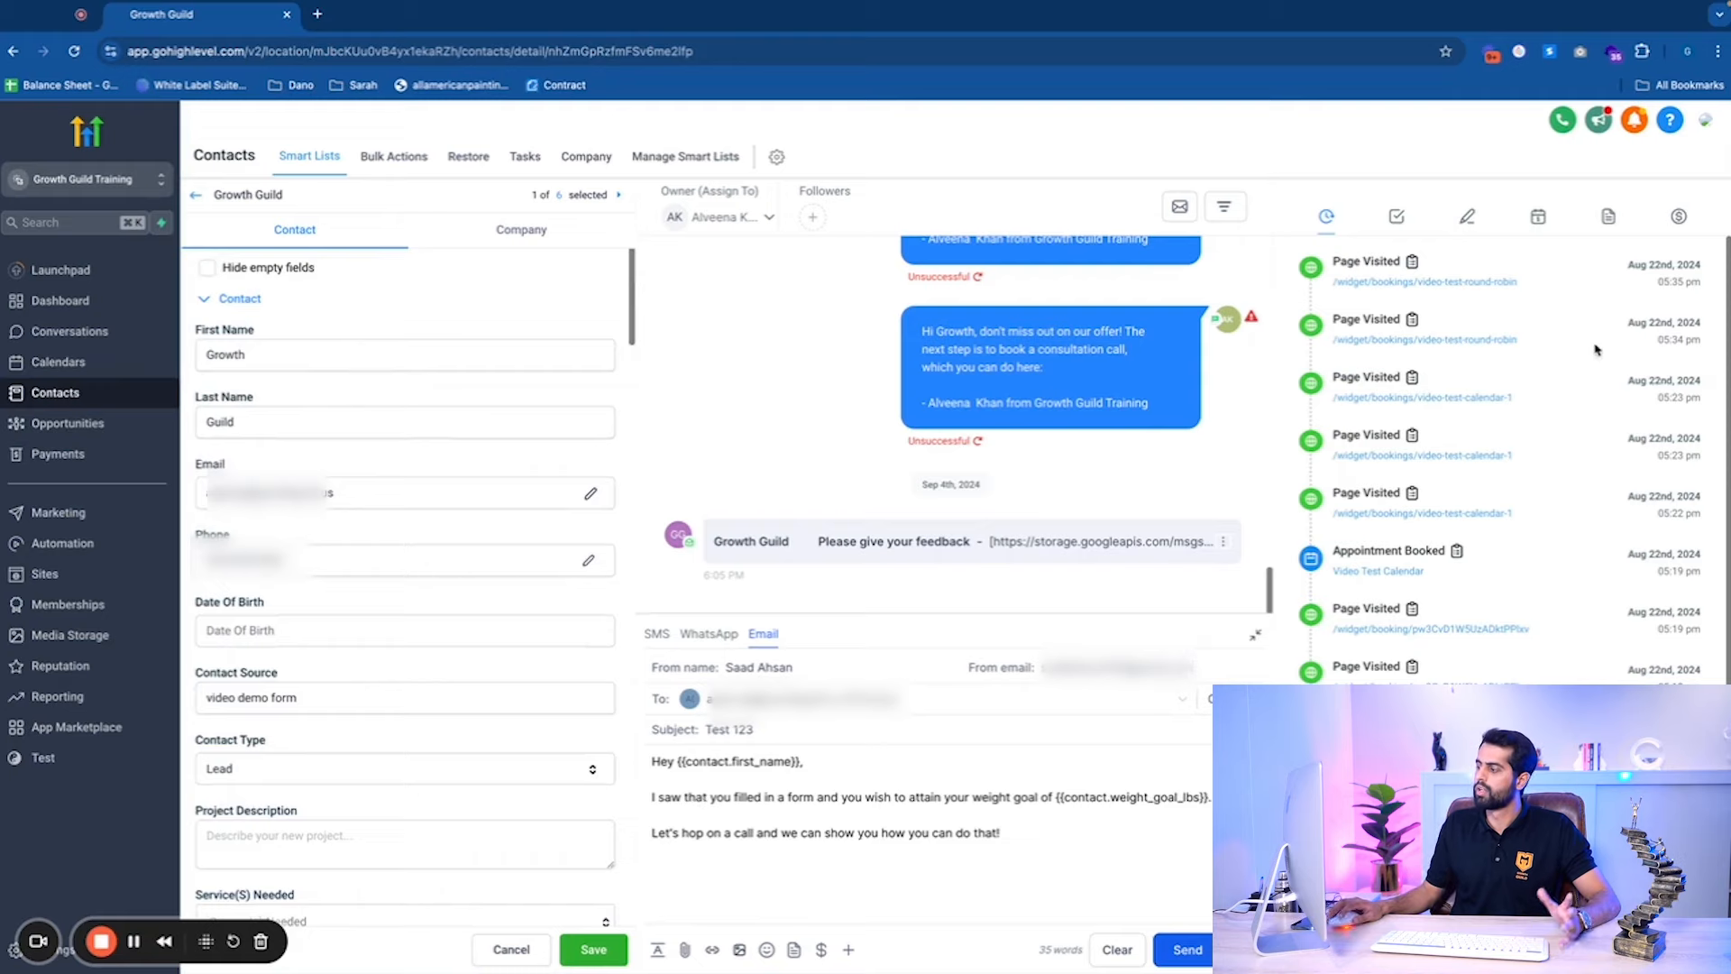
Send the Test 123 email, expand it in the conversation thread, and open Gmail in a new tab.
click(1177, 959)
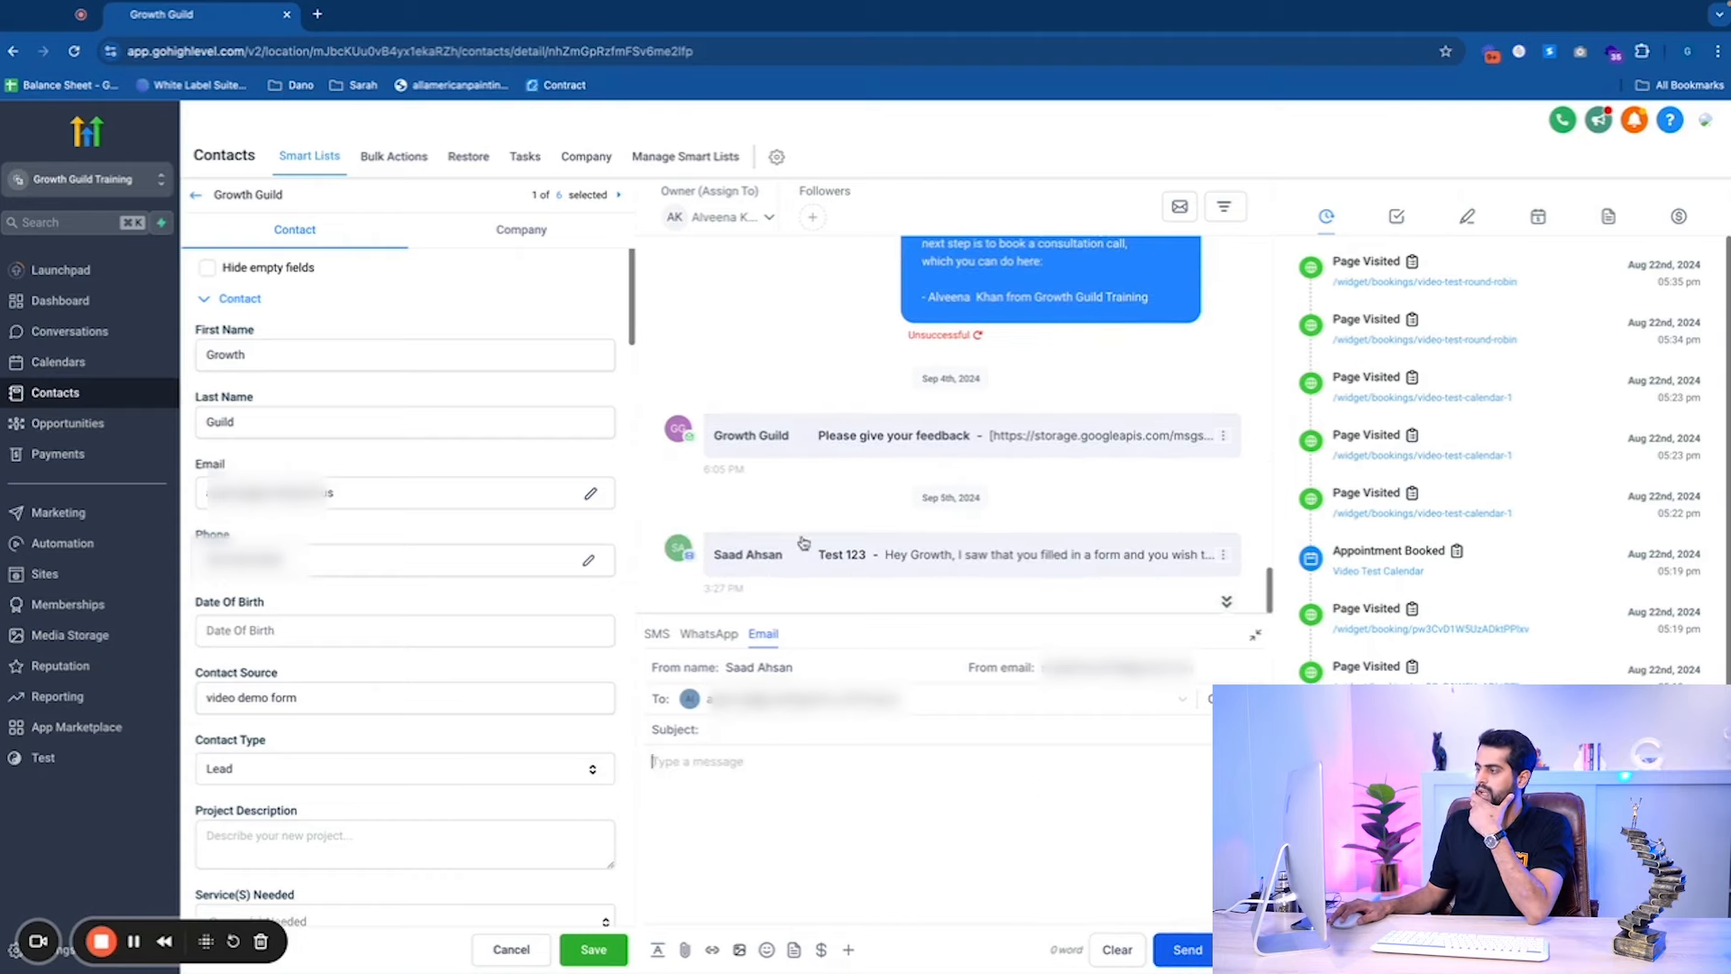
click(888, 564)
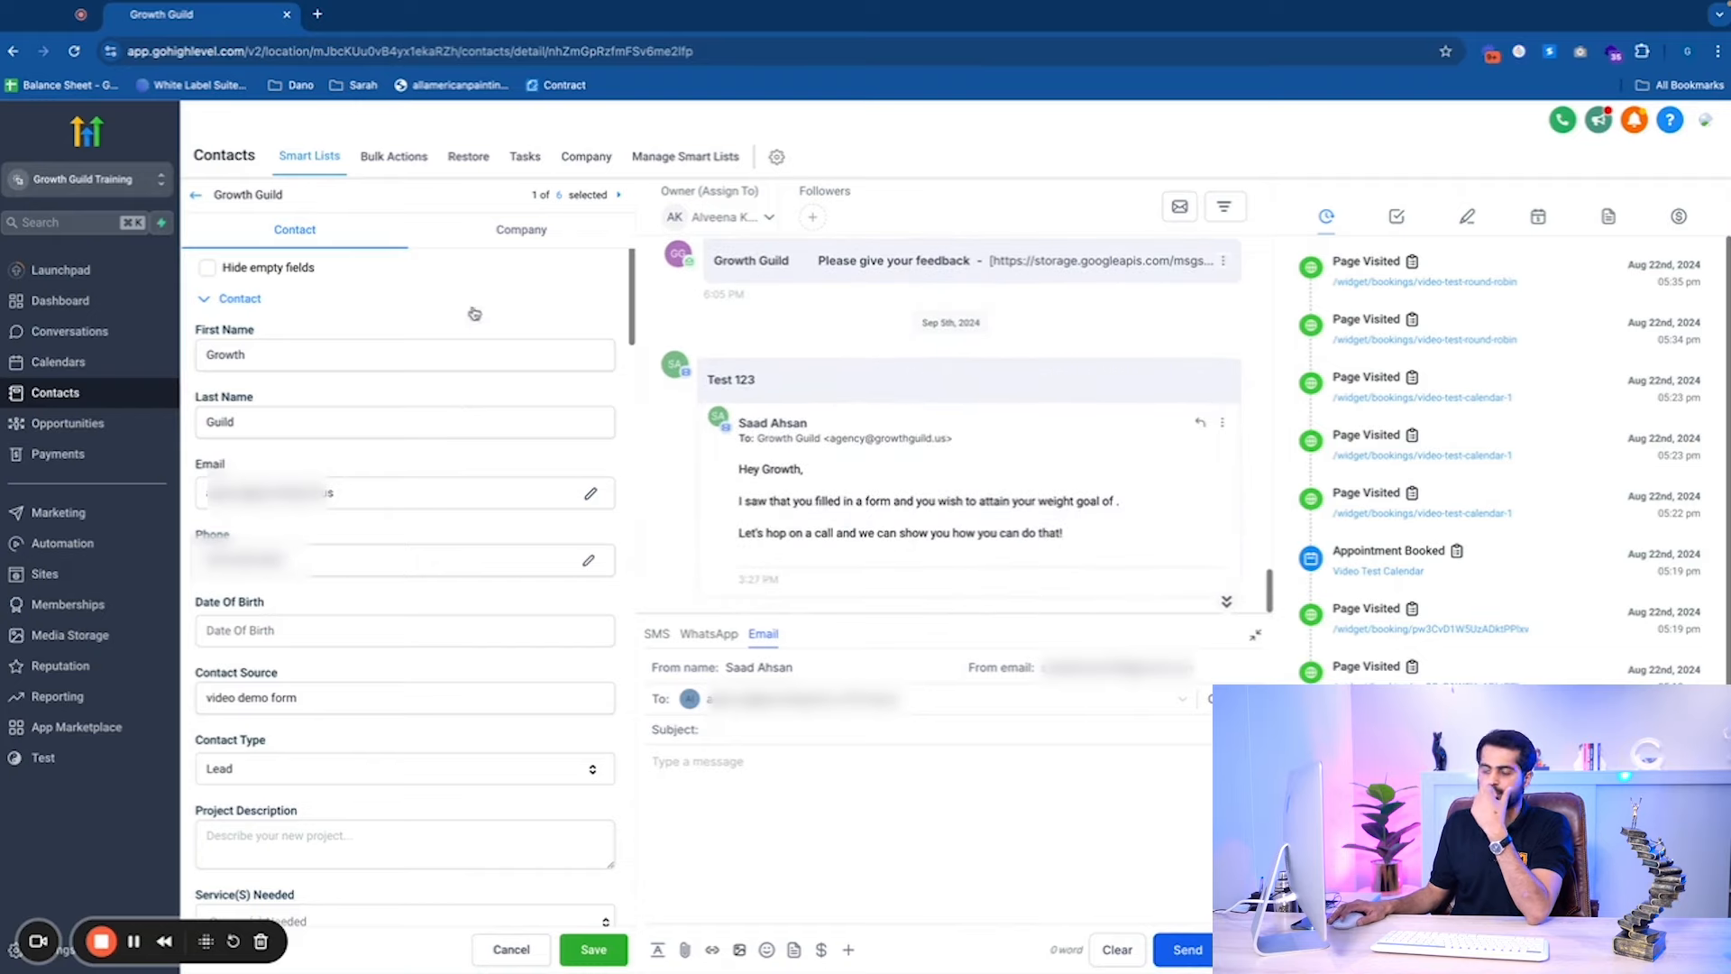
click(317, 15)
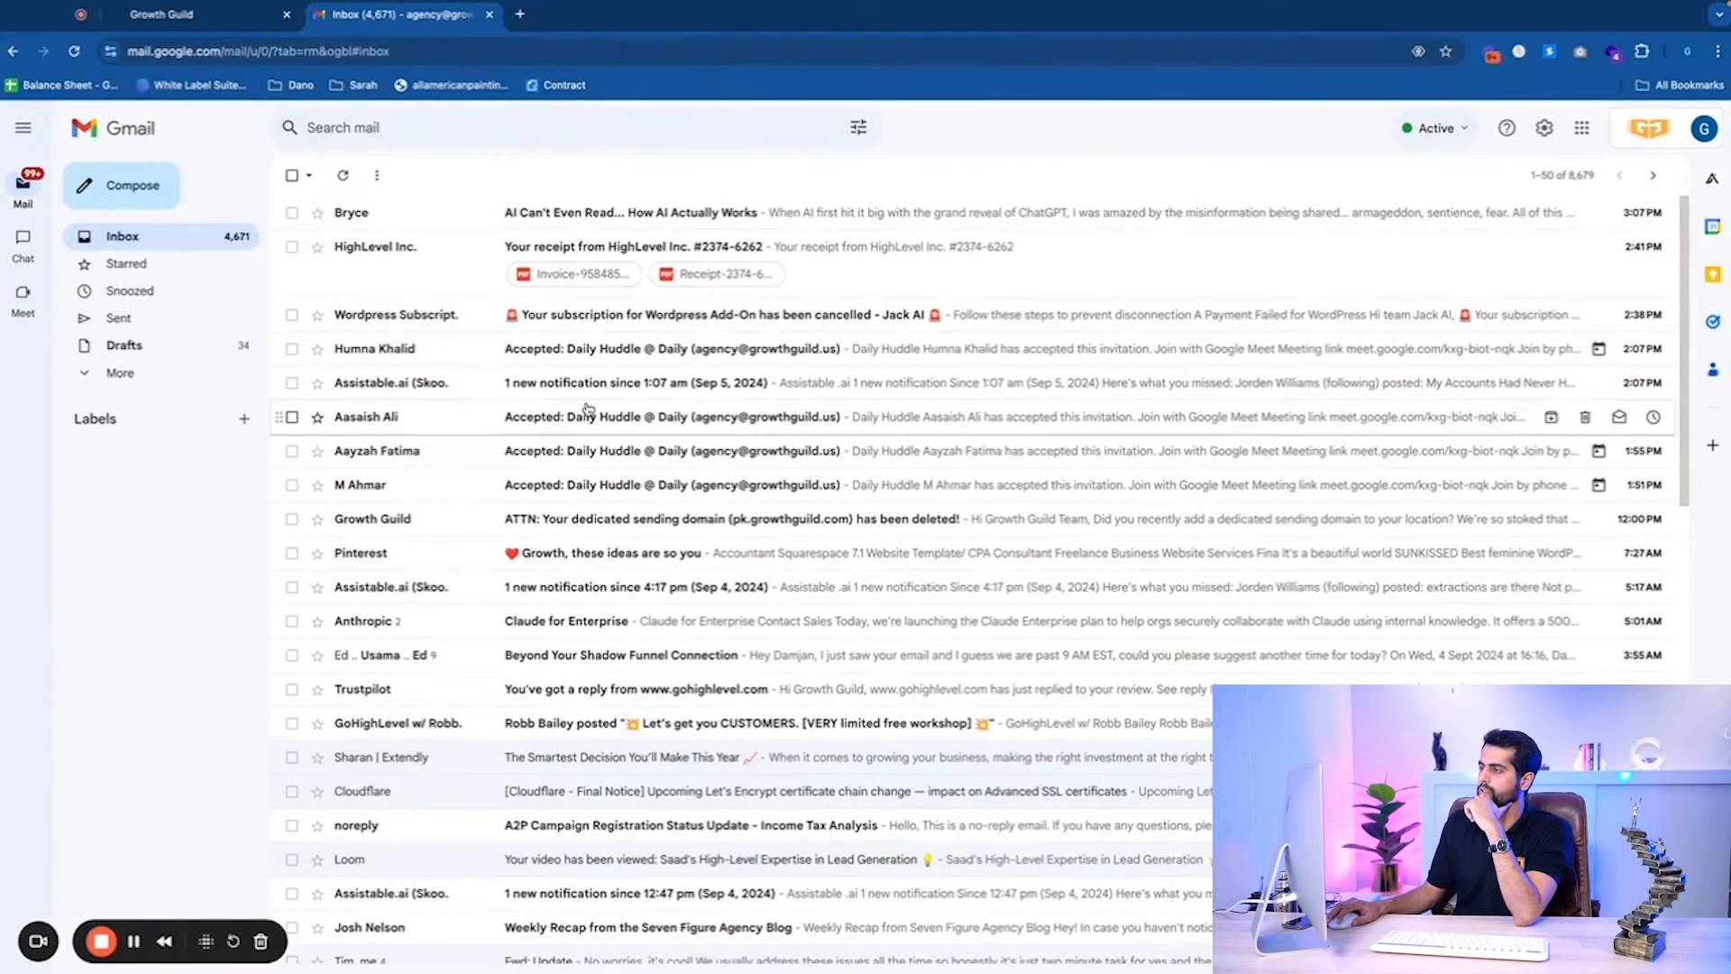
Check that the new (no subject) Gmail email shows the 120 weight goal, then return to Growth Guild.
click(343, 175)
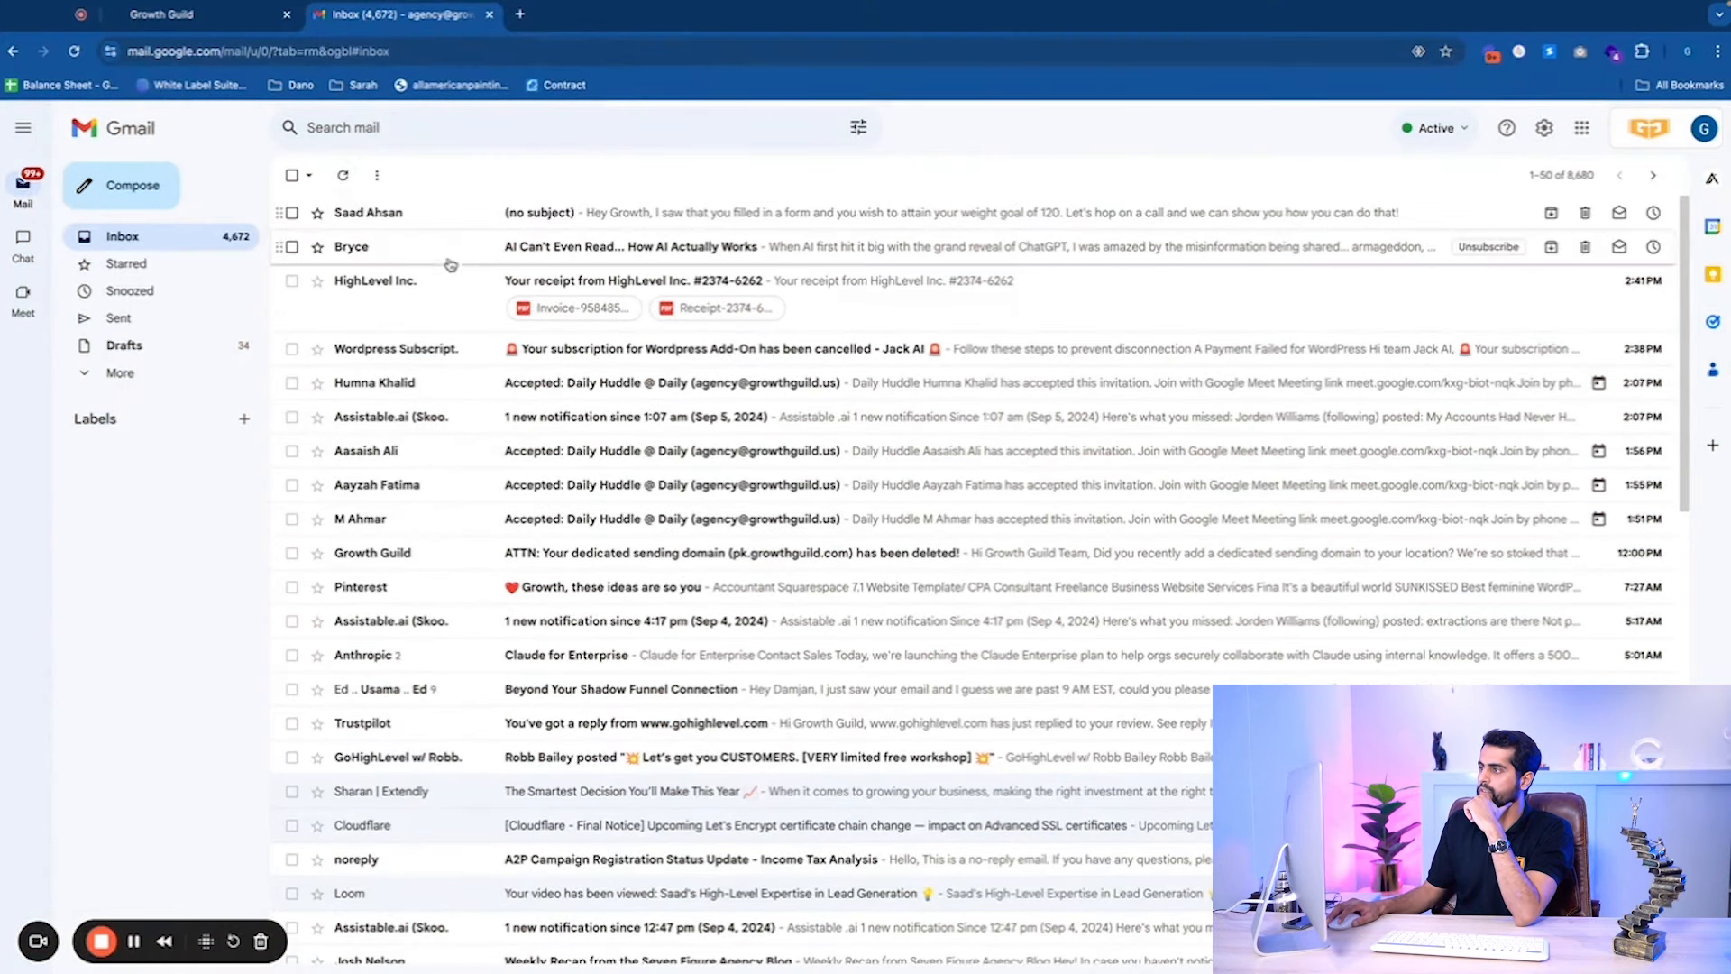
click(470, 216)
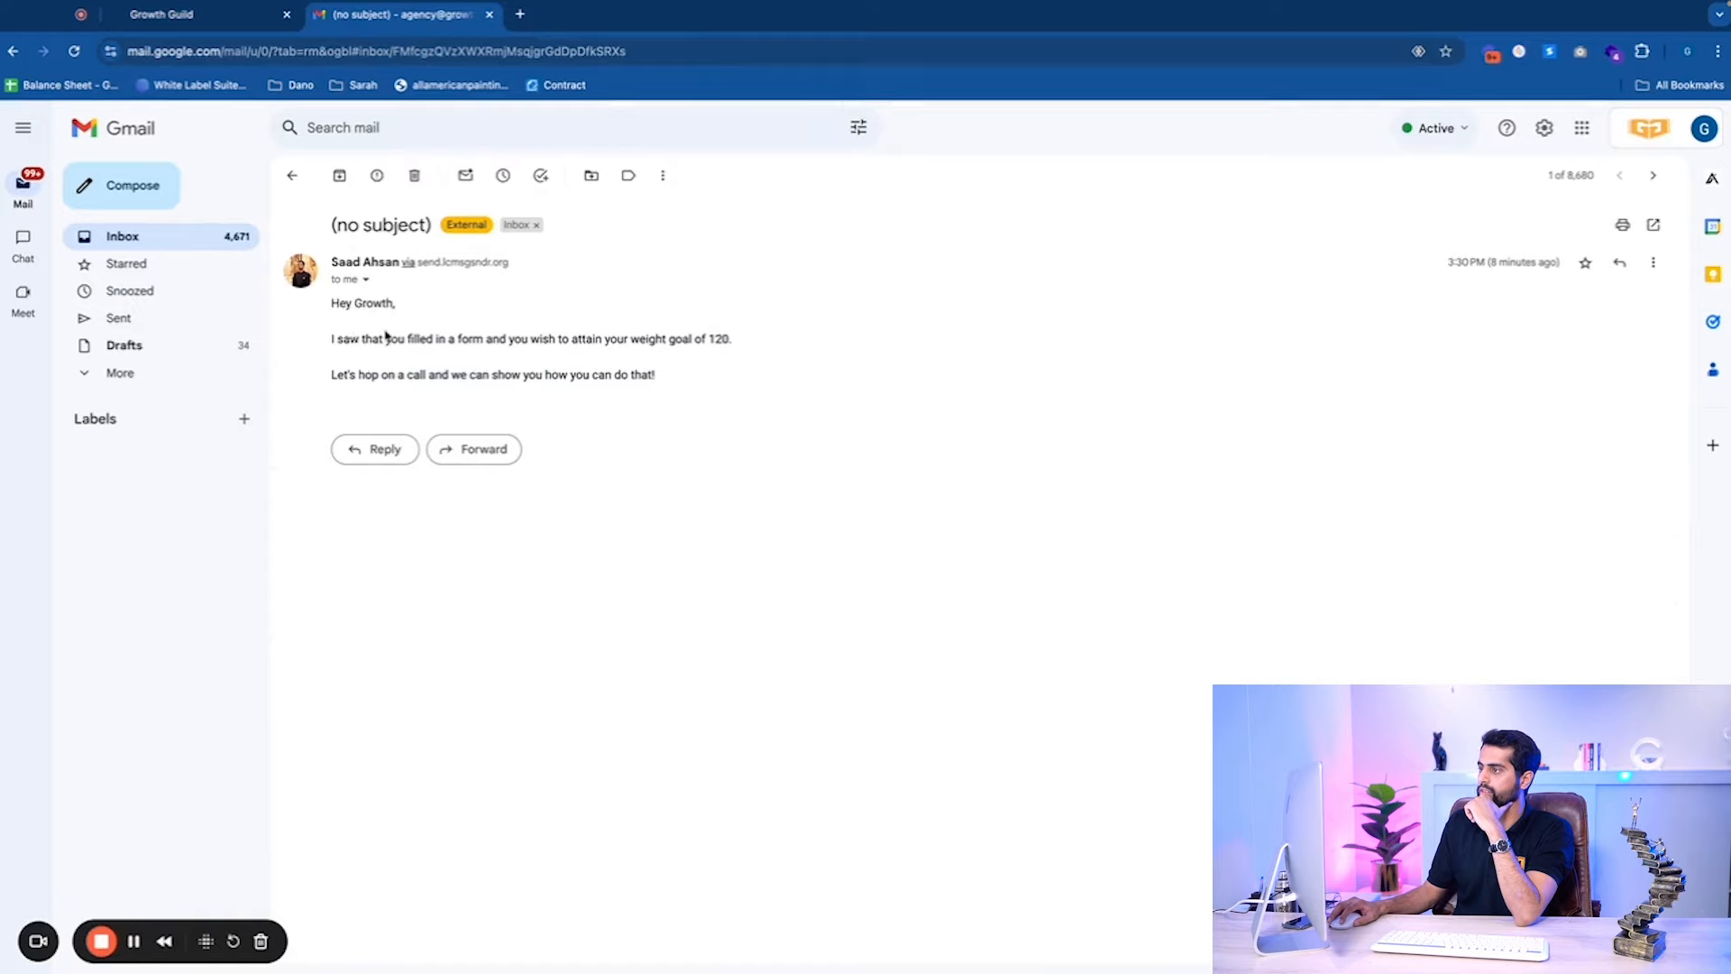
drag(717, 376, 340, 303)
click(913, 313)
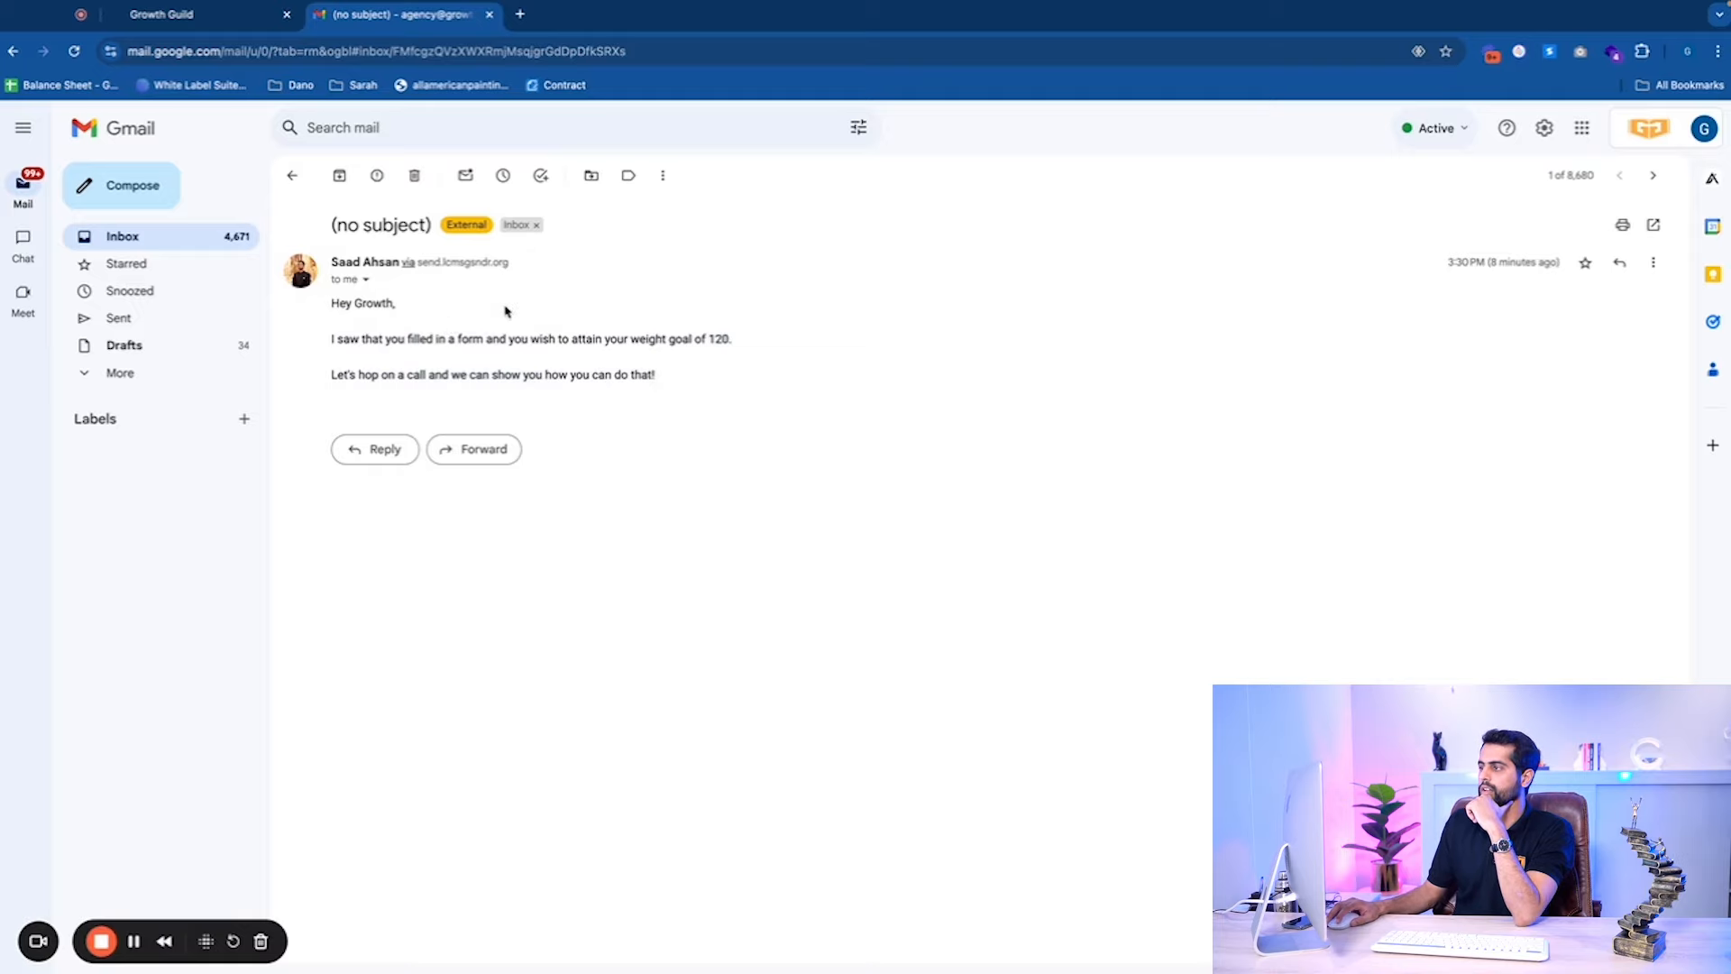
click(291, 176)
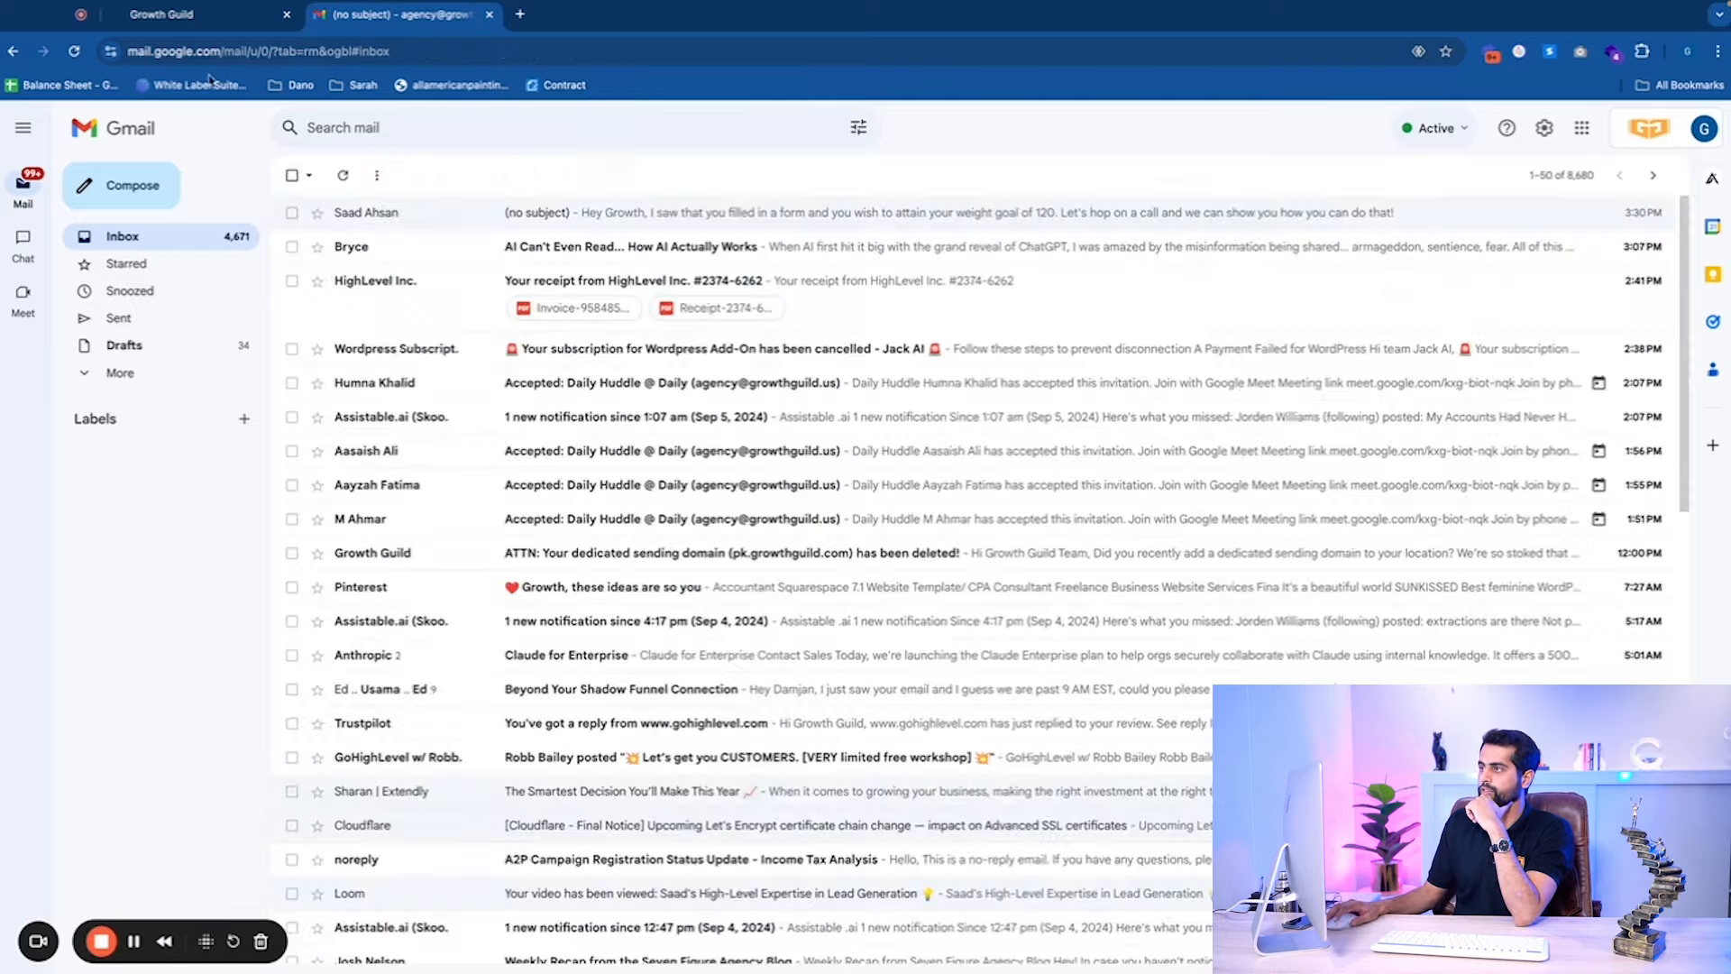
click(209, 13)
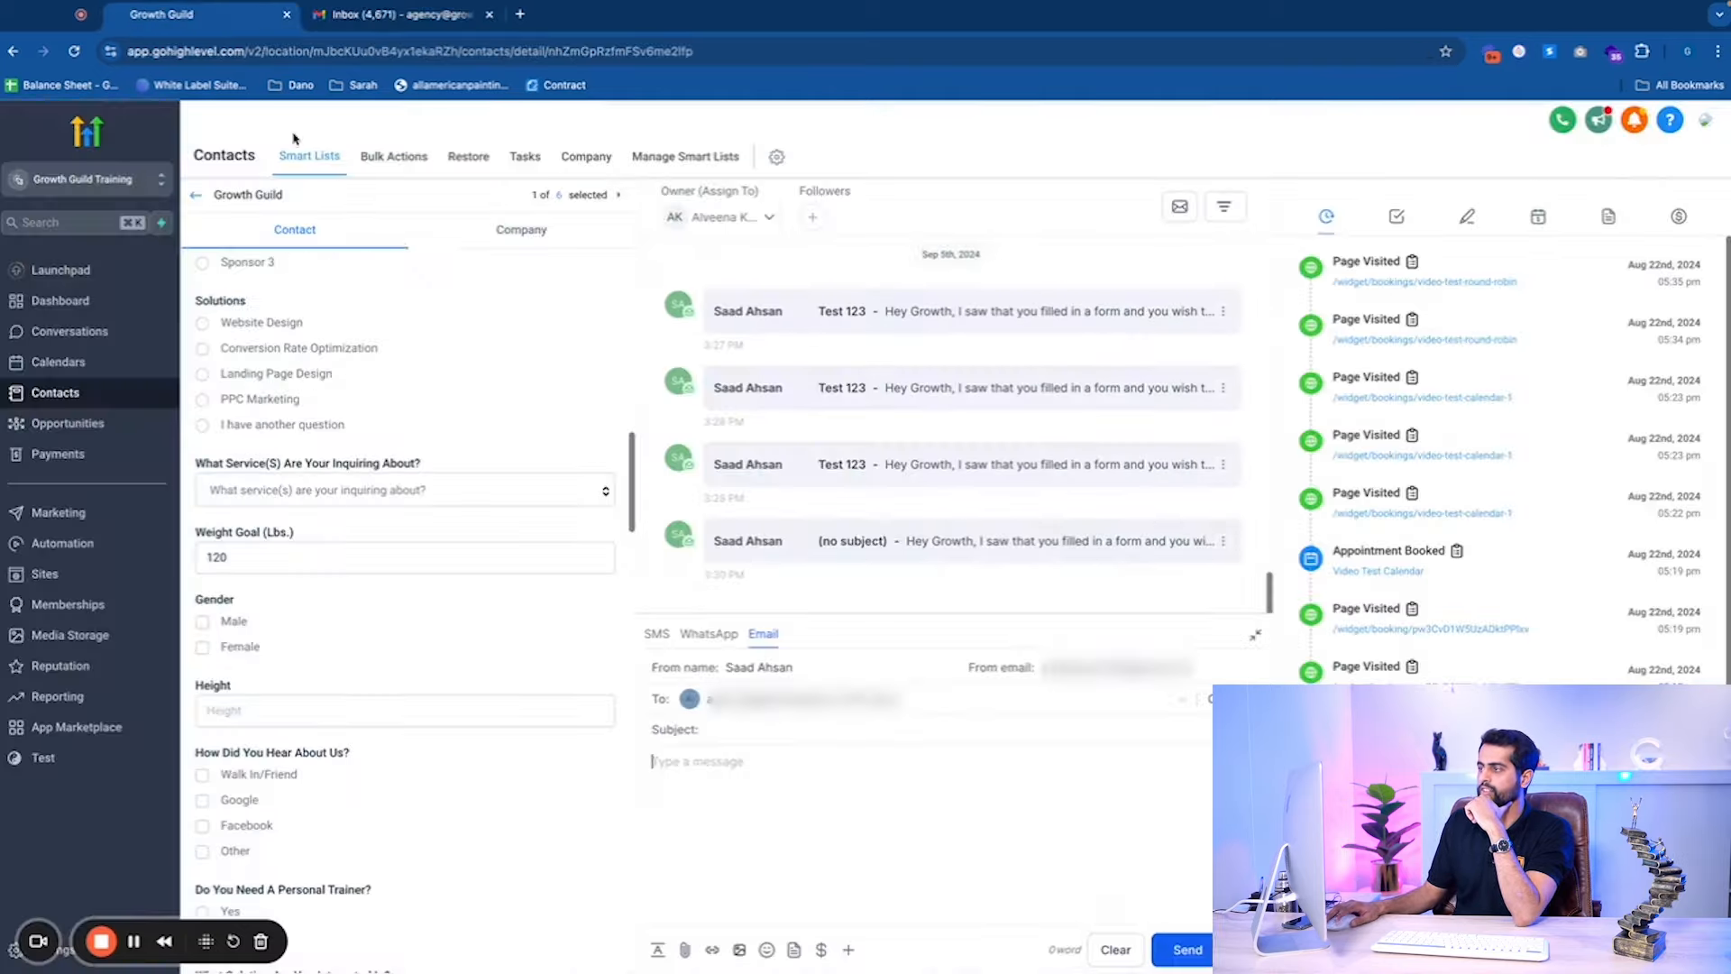
Leave the contact record and go to Settings > Custom Fields, listing 358 fields.
click(196, 199)
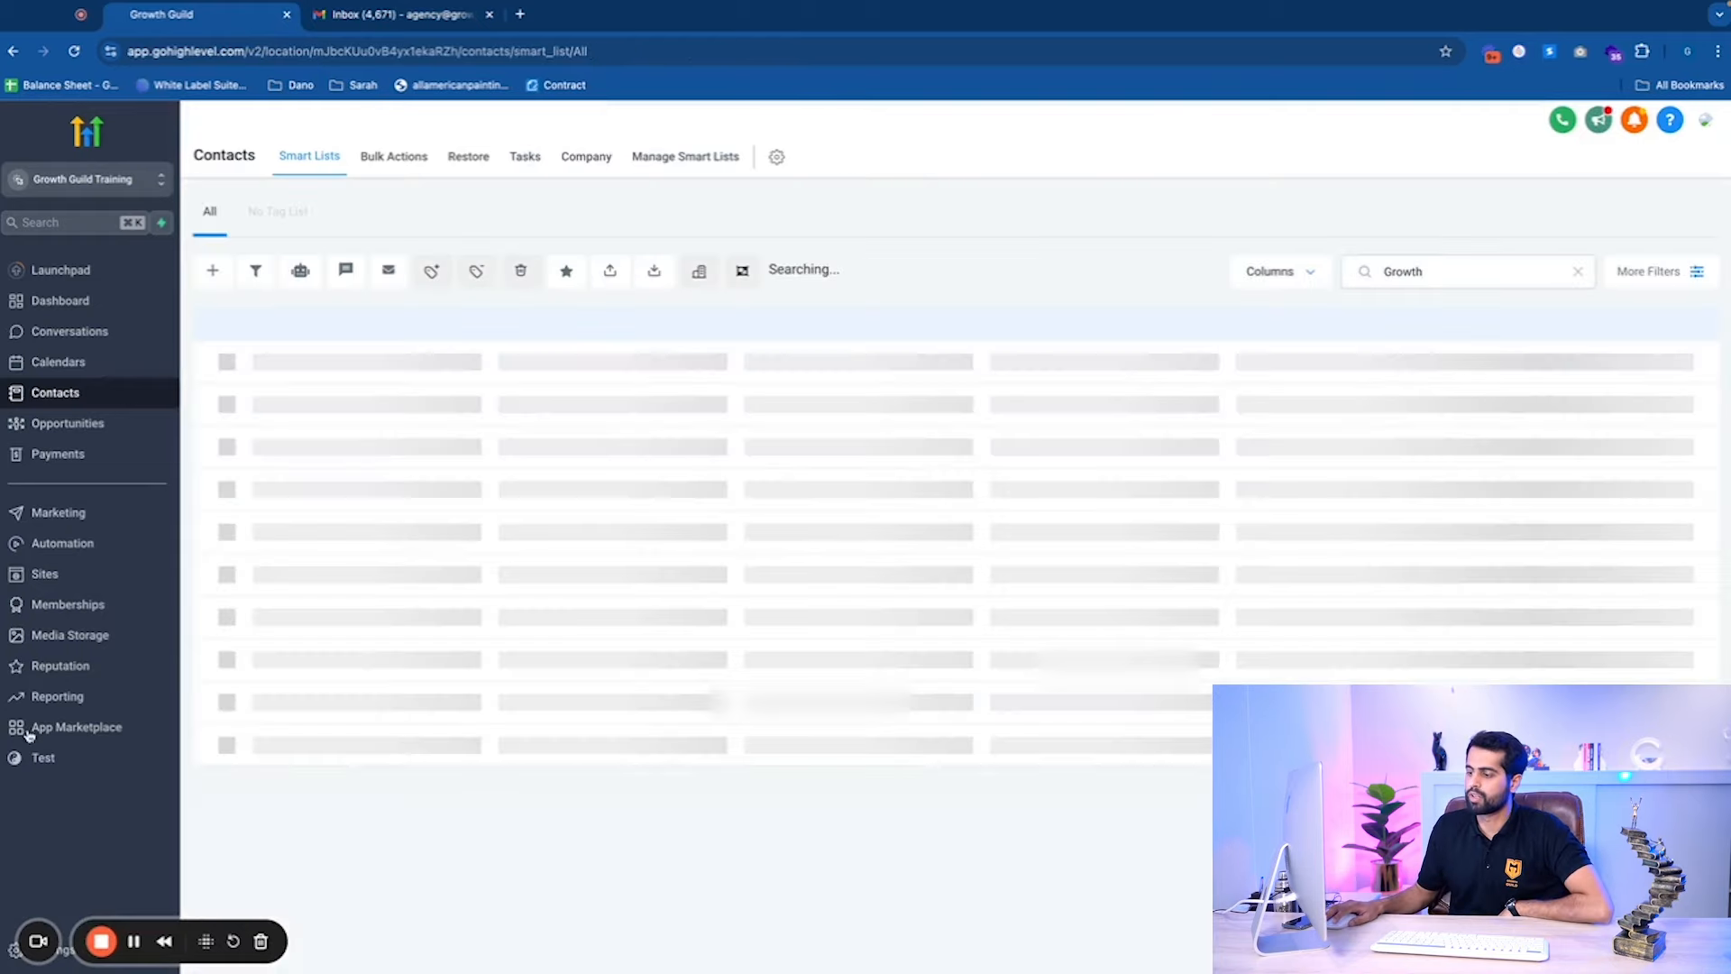
drag(40, 963, 822, 970)
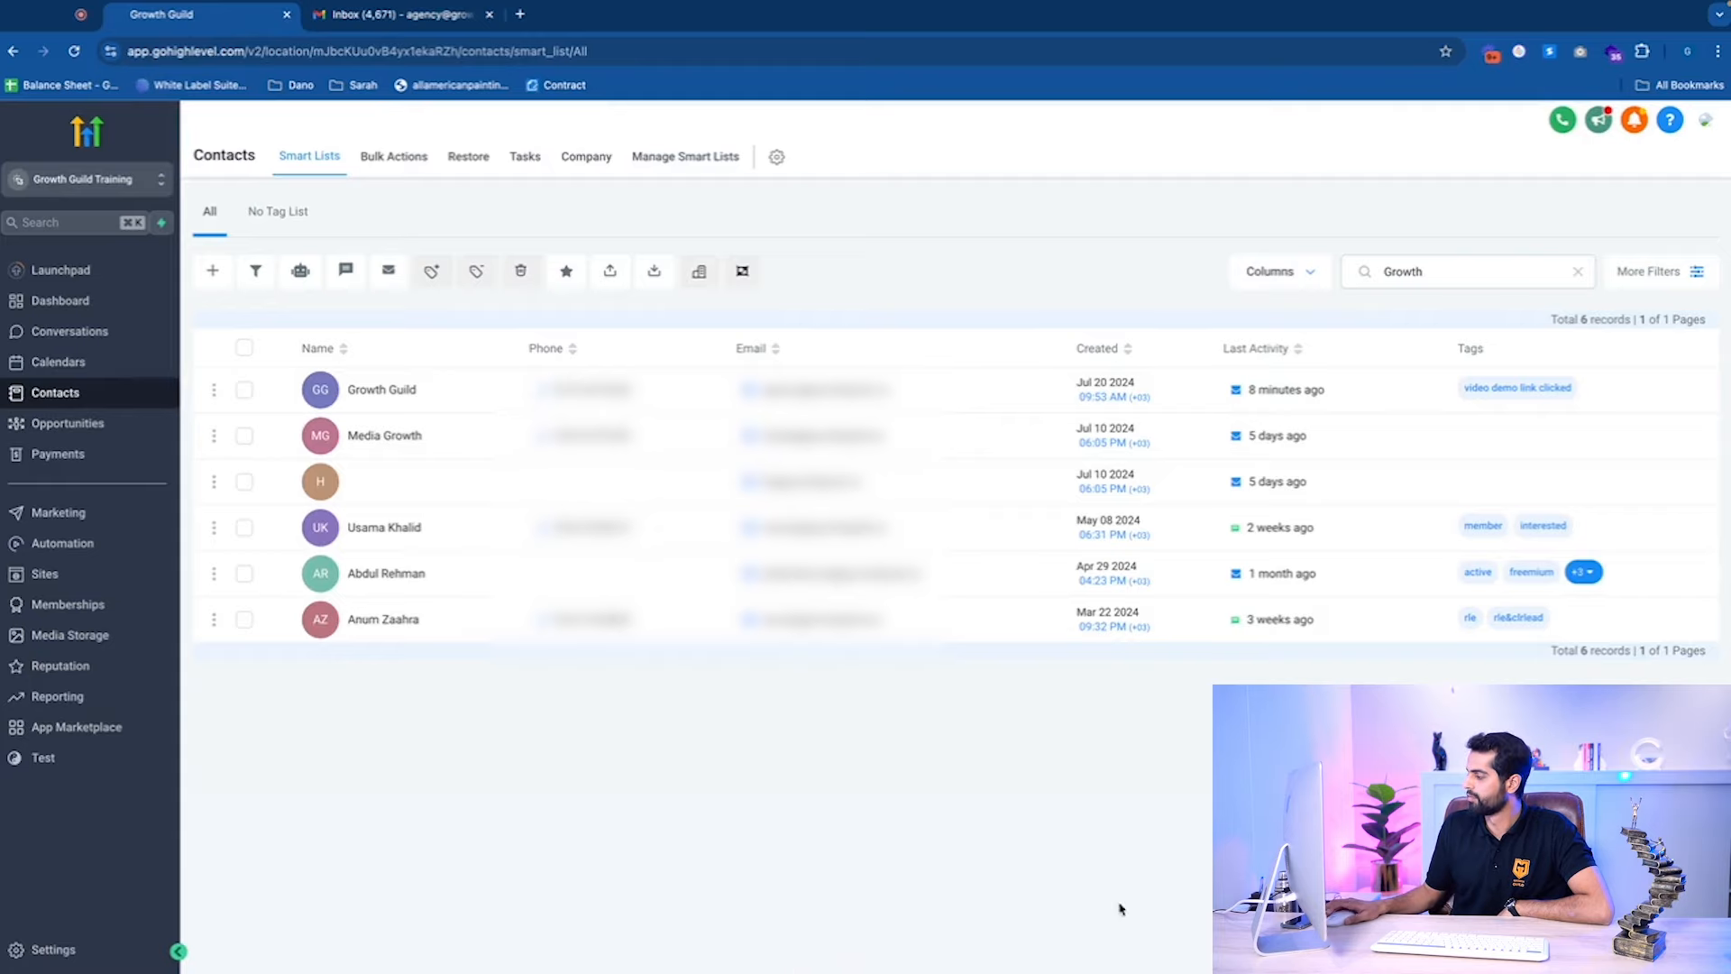
click(40, 952)
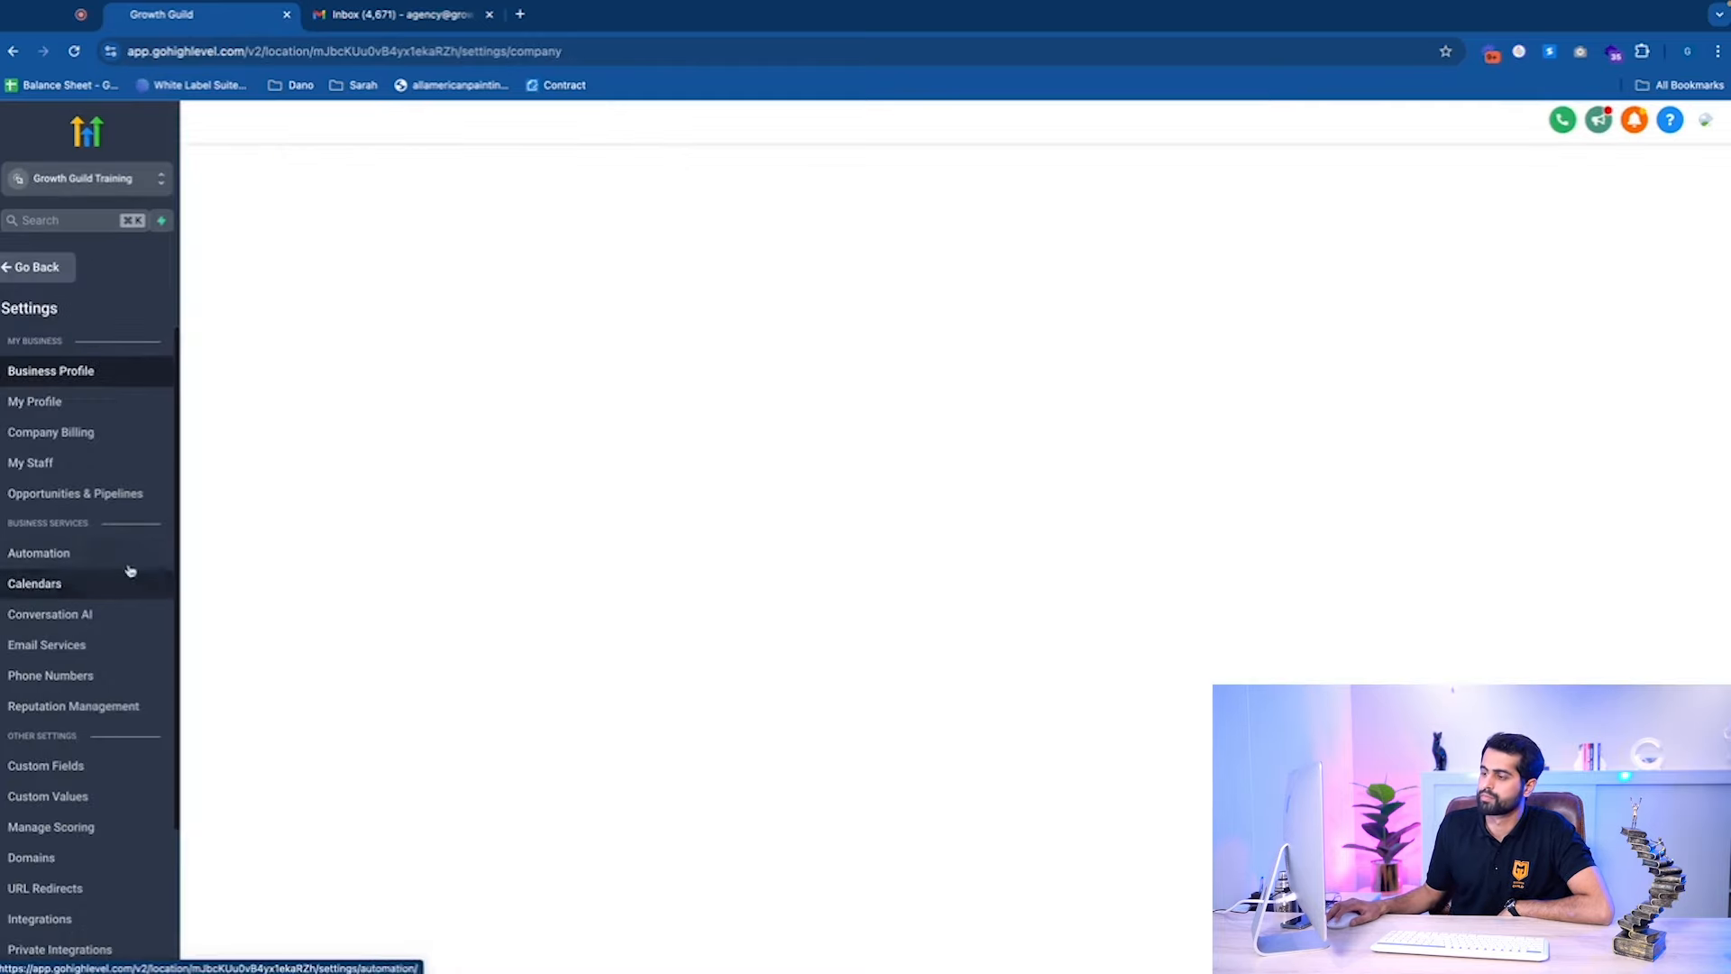
scroll(63, 722, down, 3)
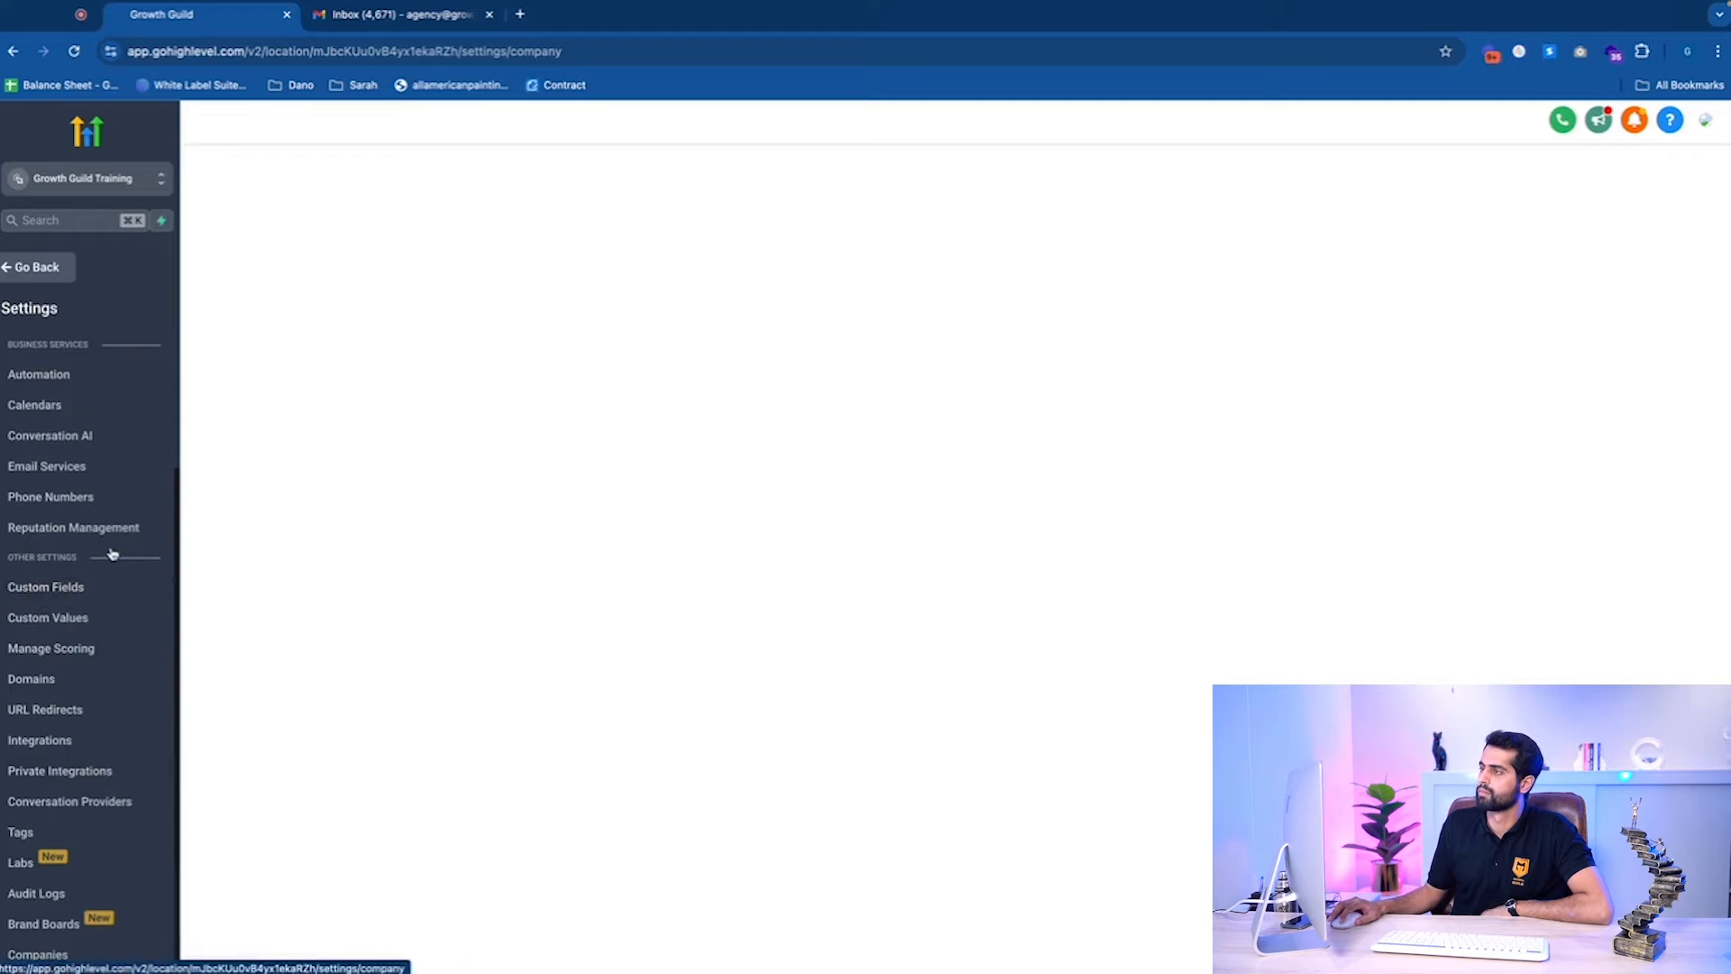
click(86, 589)
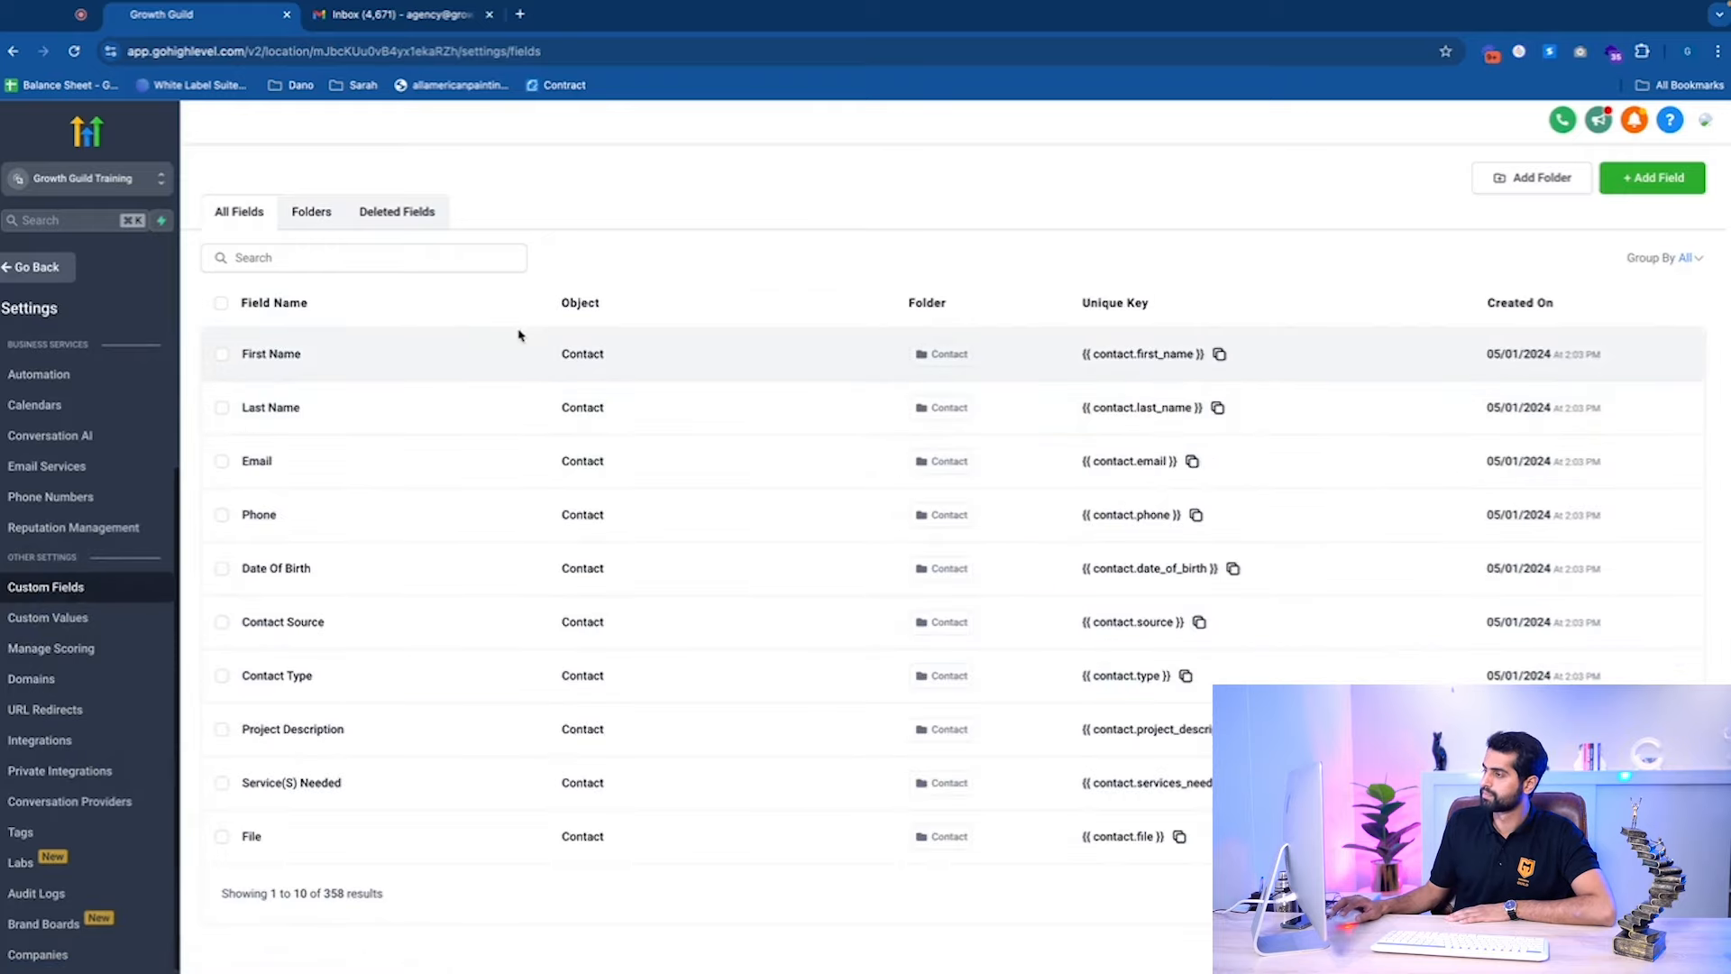
Open the New Custom Field dialog with the + Add Field button.
click(1657, 179)
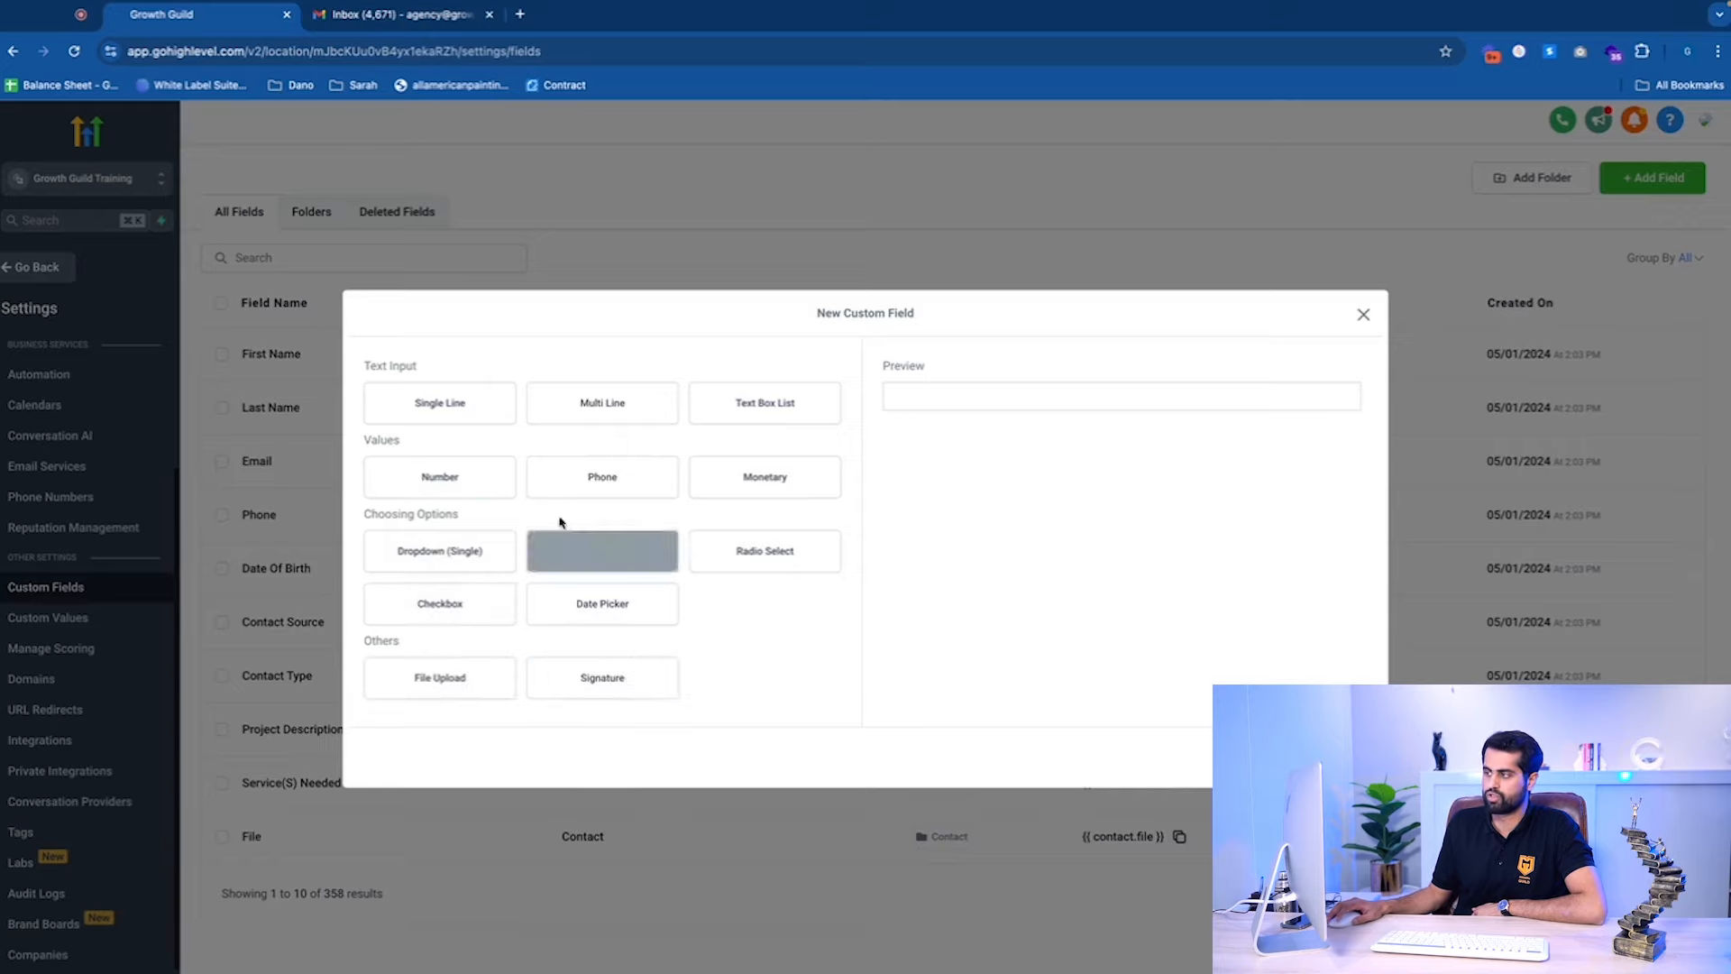
Choose Single Line, group General Info, and paste 'Test Single Line' as the placeholder.
click(468, 402)
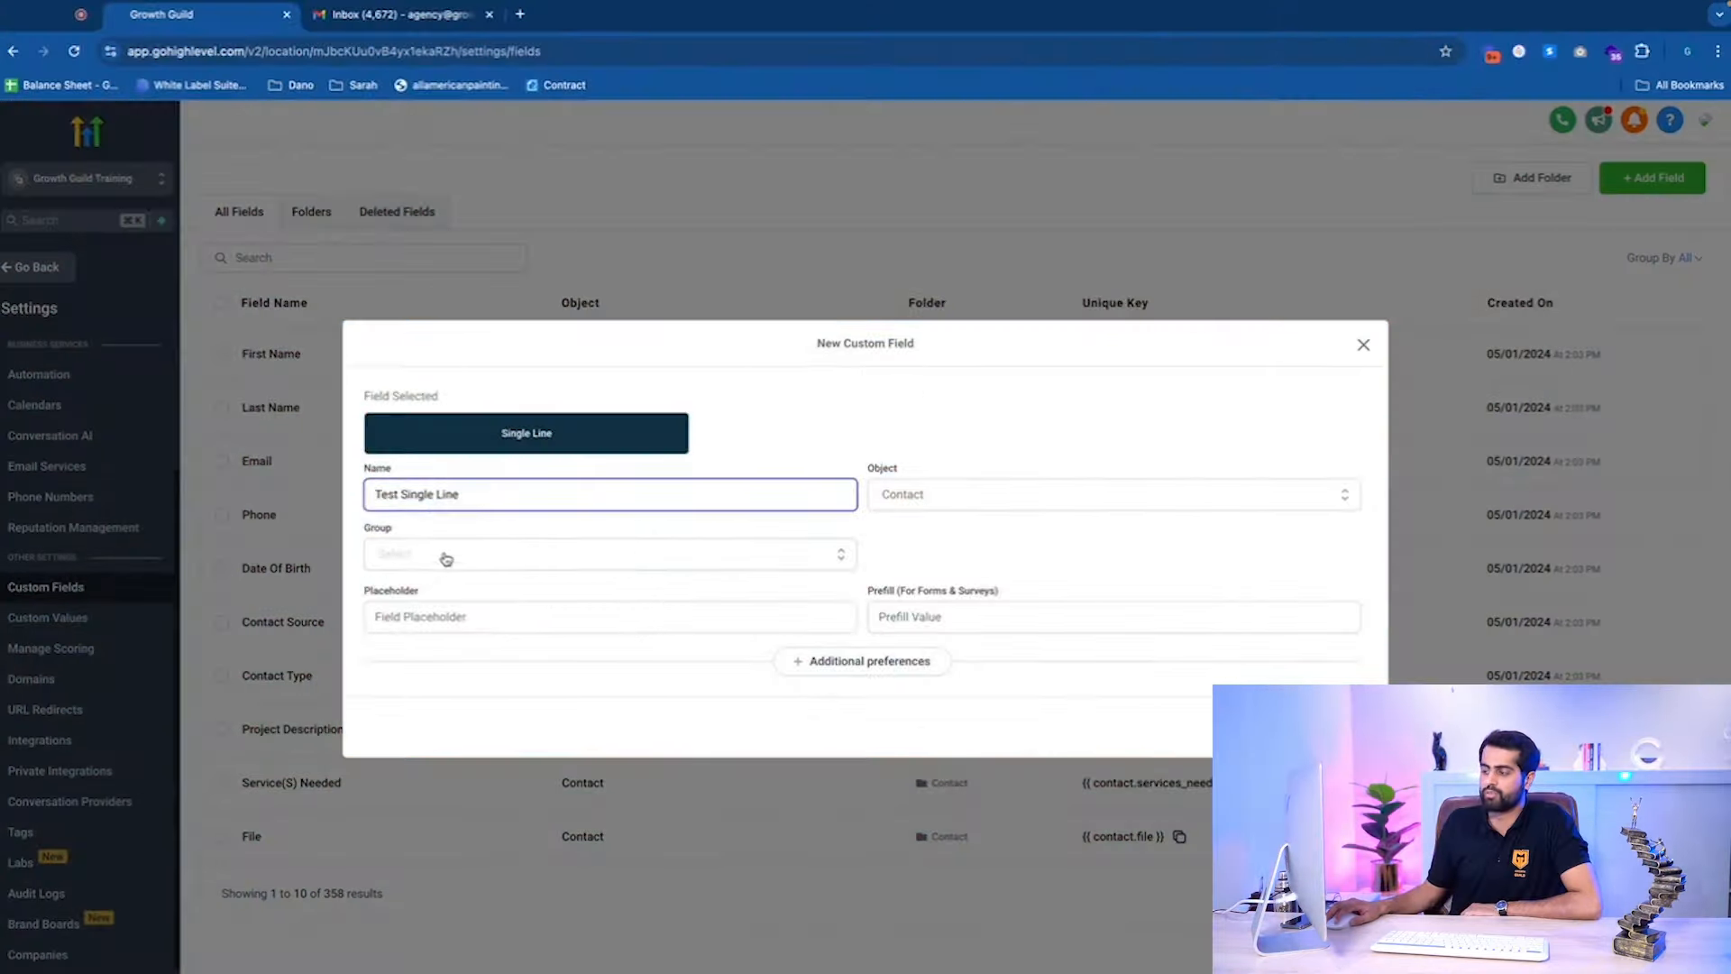
click(447, 555)
scroll(532, 501, down, 1)
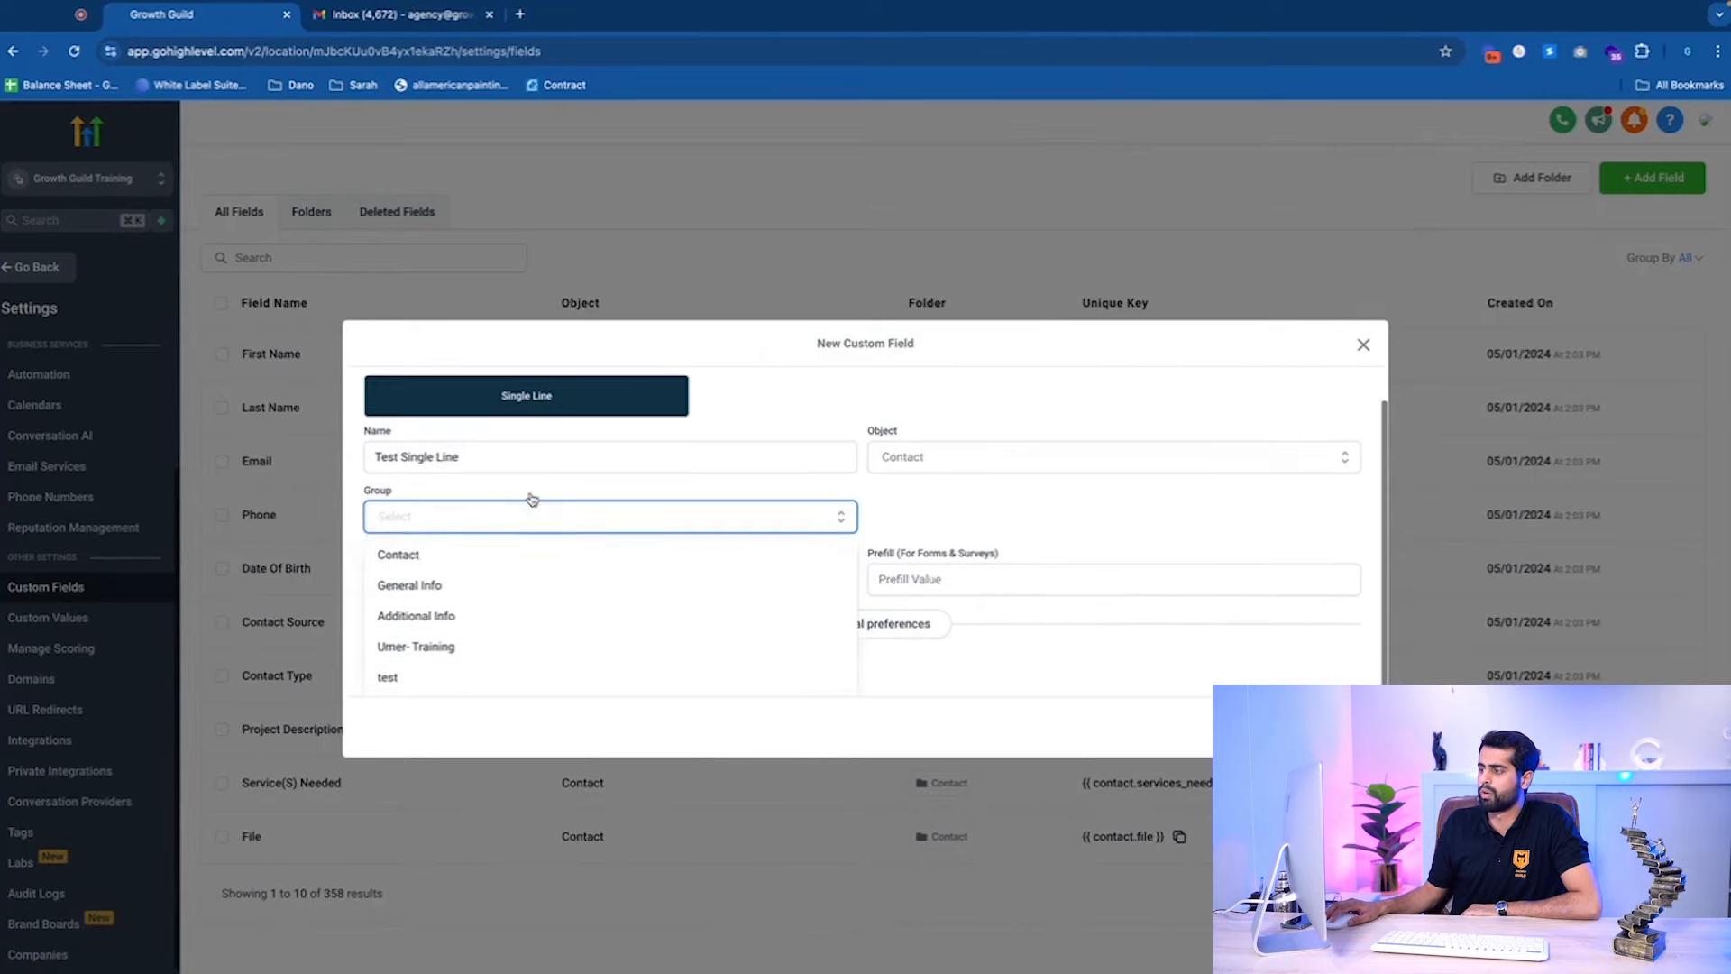
click(455, 596)
click(455, 608)
drag(478, 496, 252, 489)
key(ctrl+c)
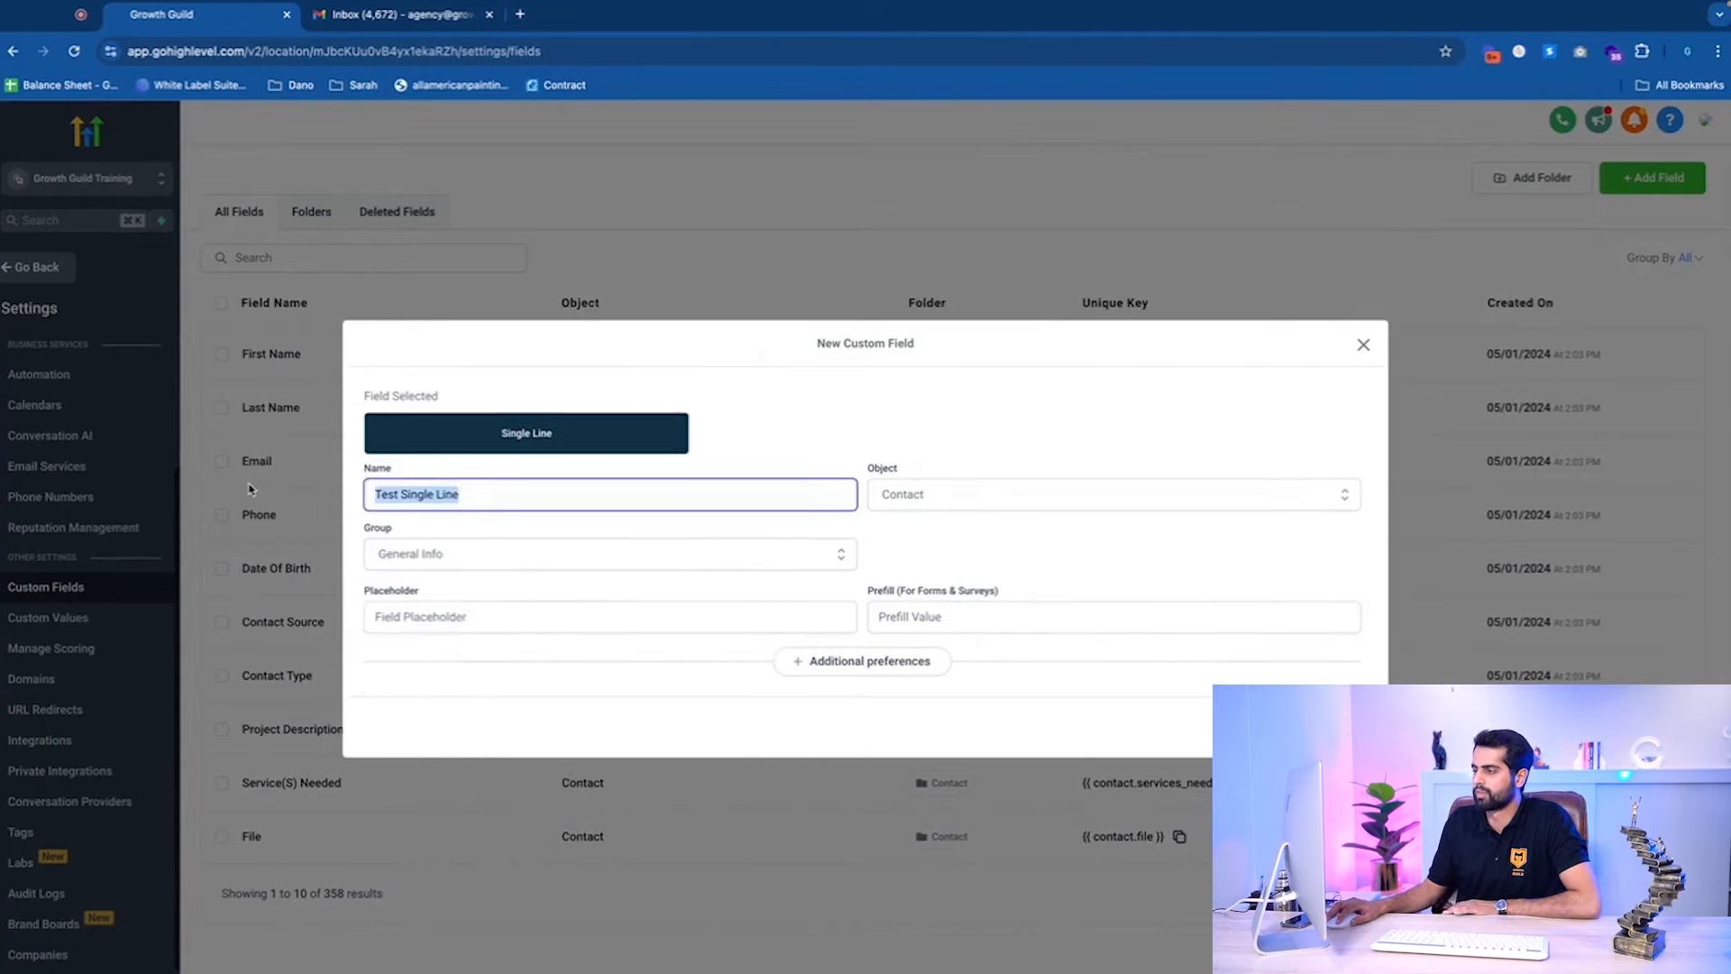
click(430, 619)
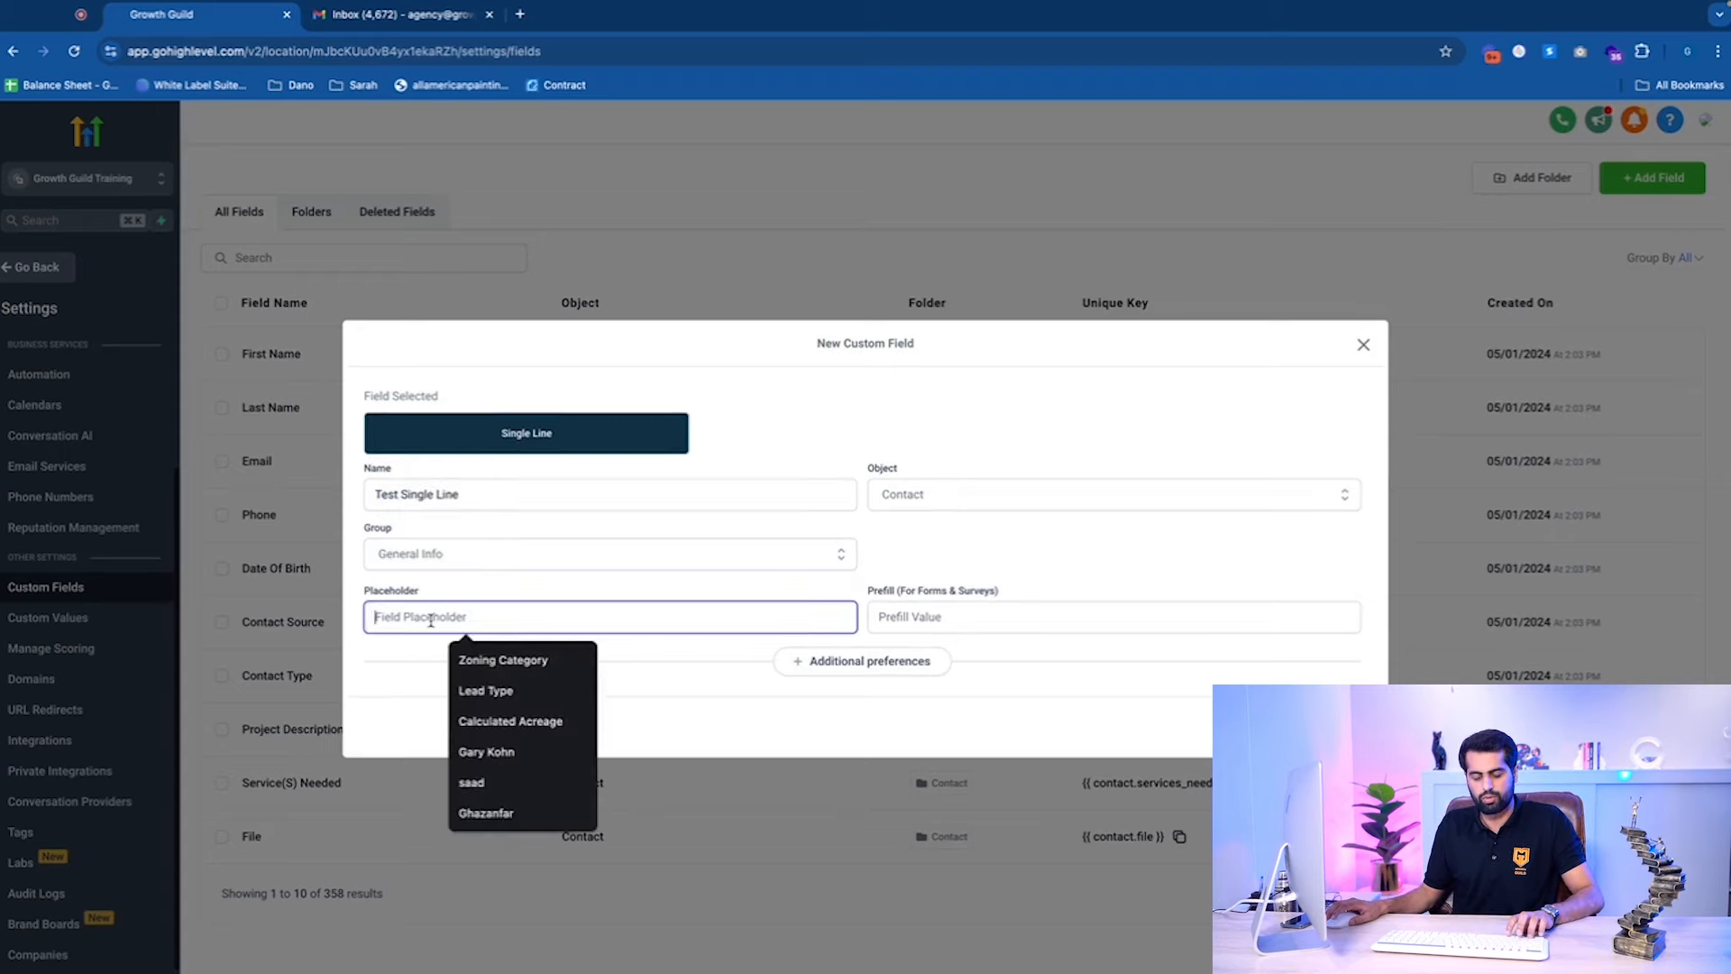
key(ctrl+v)
Keep Contact as the object and save the Test Single Line field.
click(985, 493)
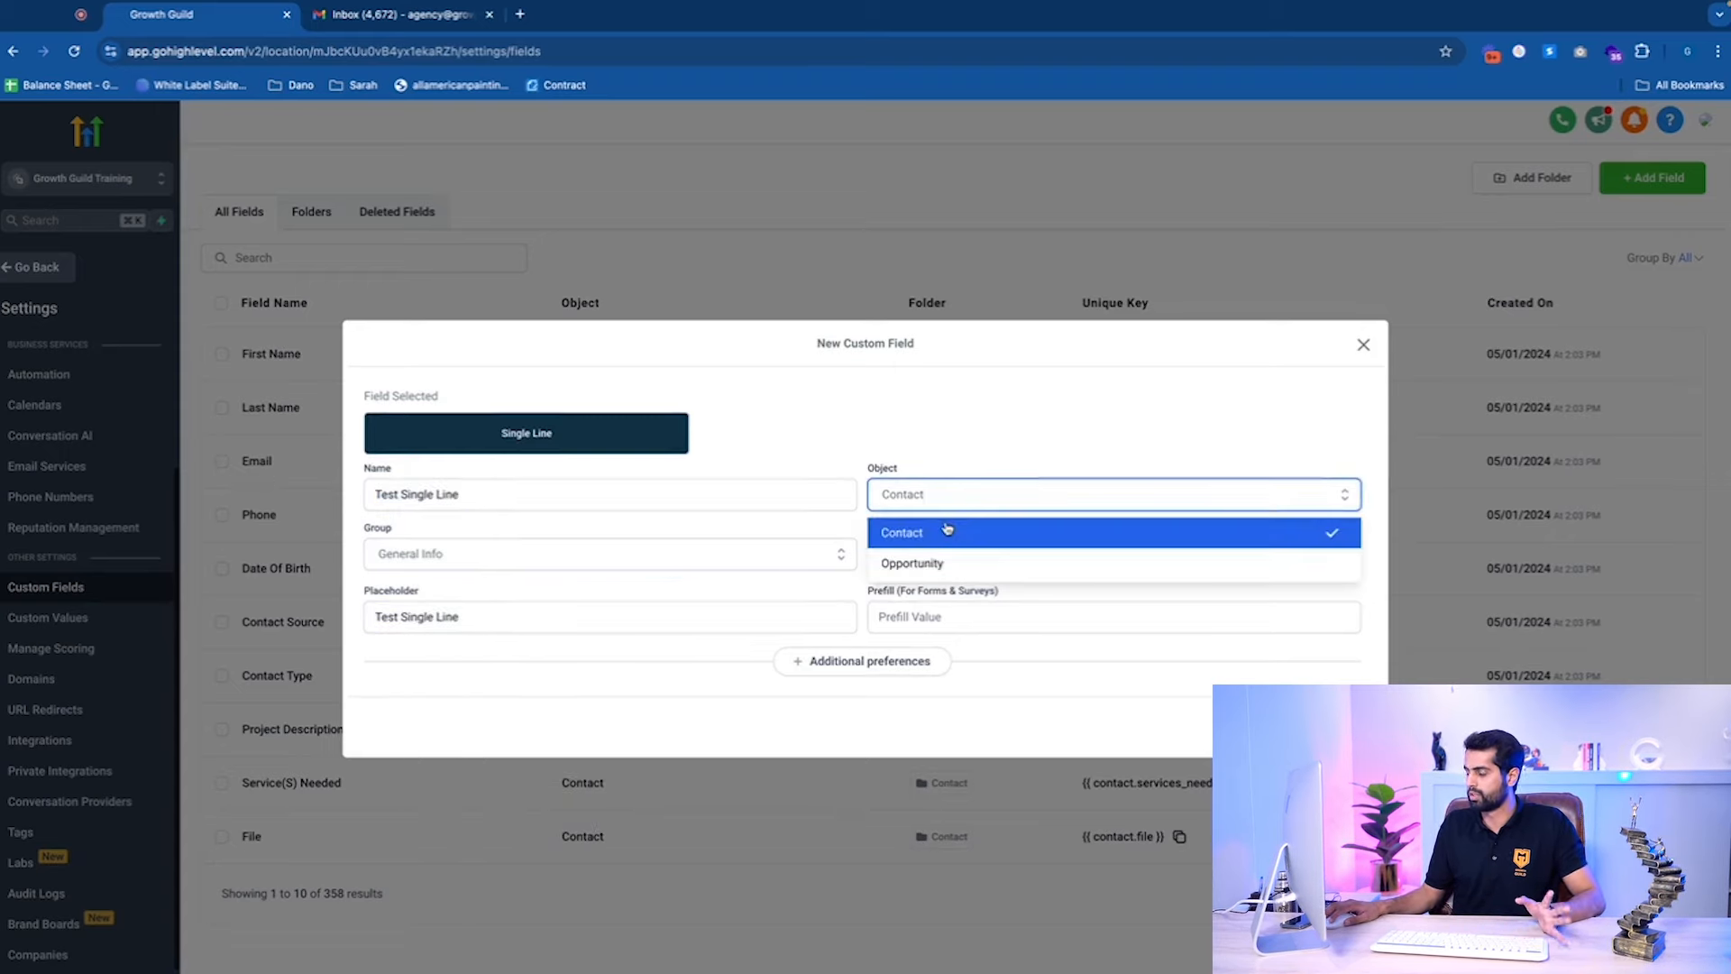
click(1025, 413)
click(1001, 502)
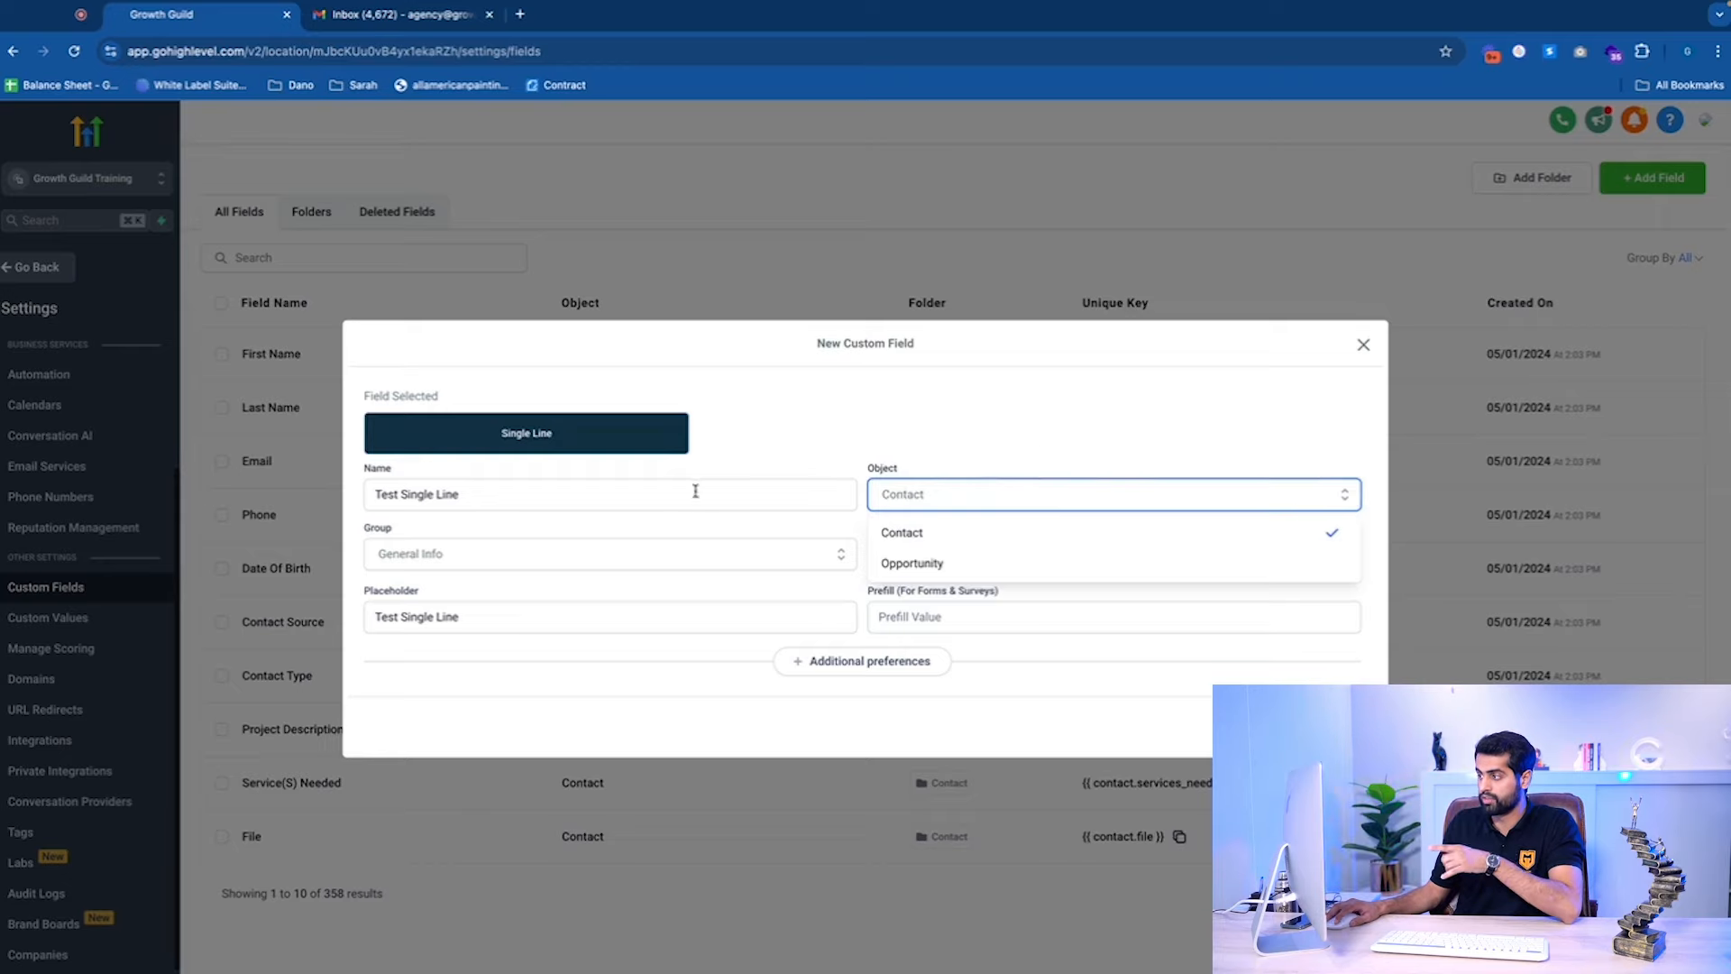
click(843, 414)
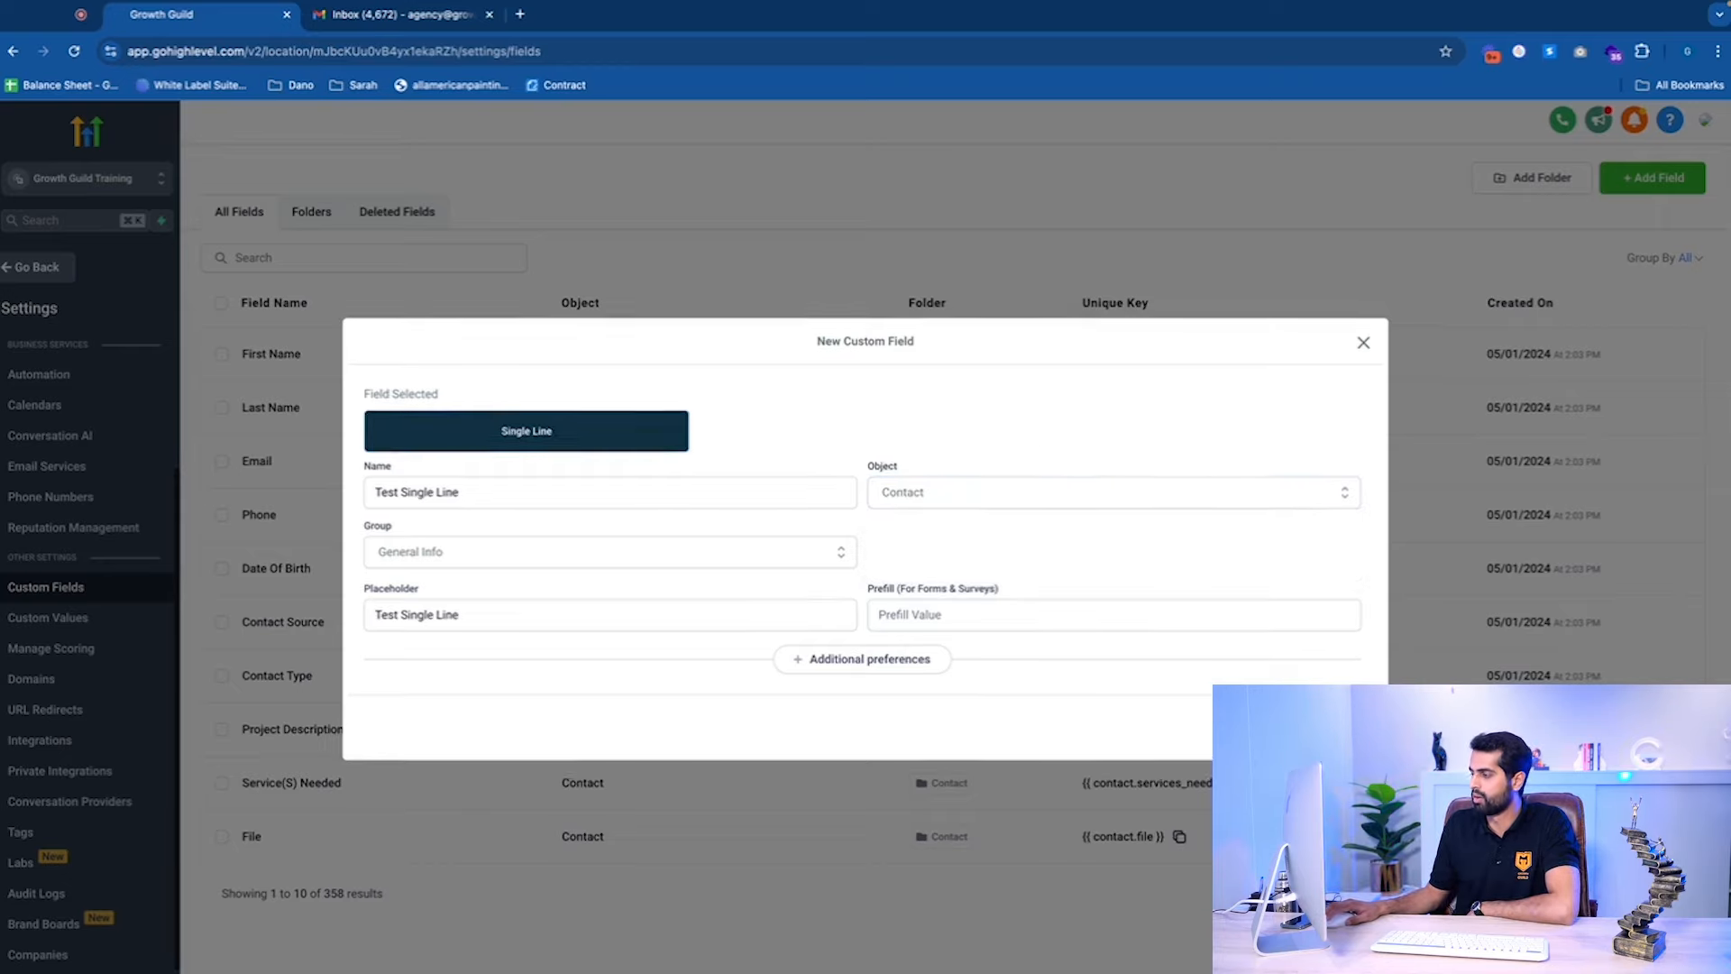
click(1329, 727)
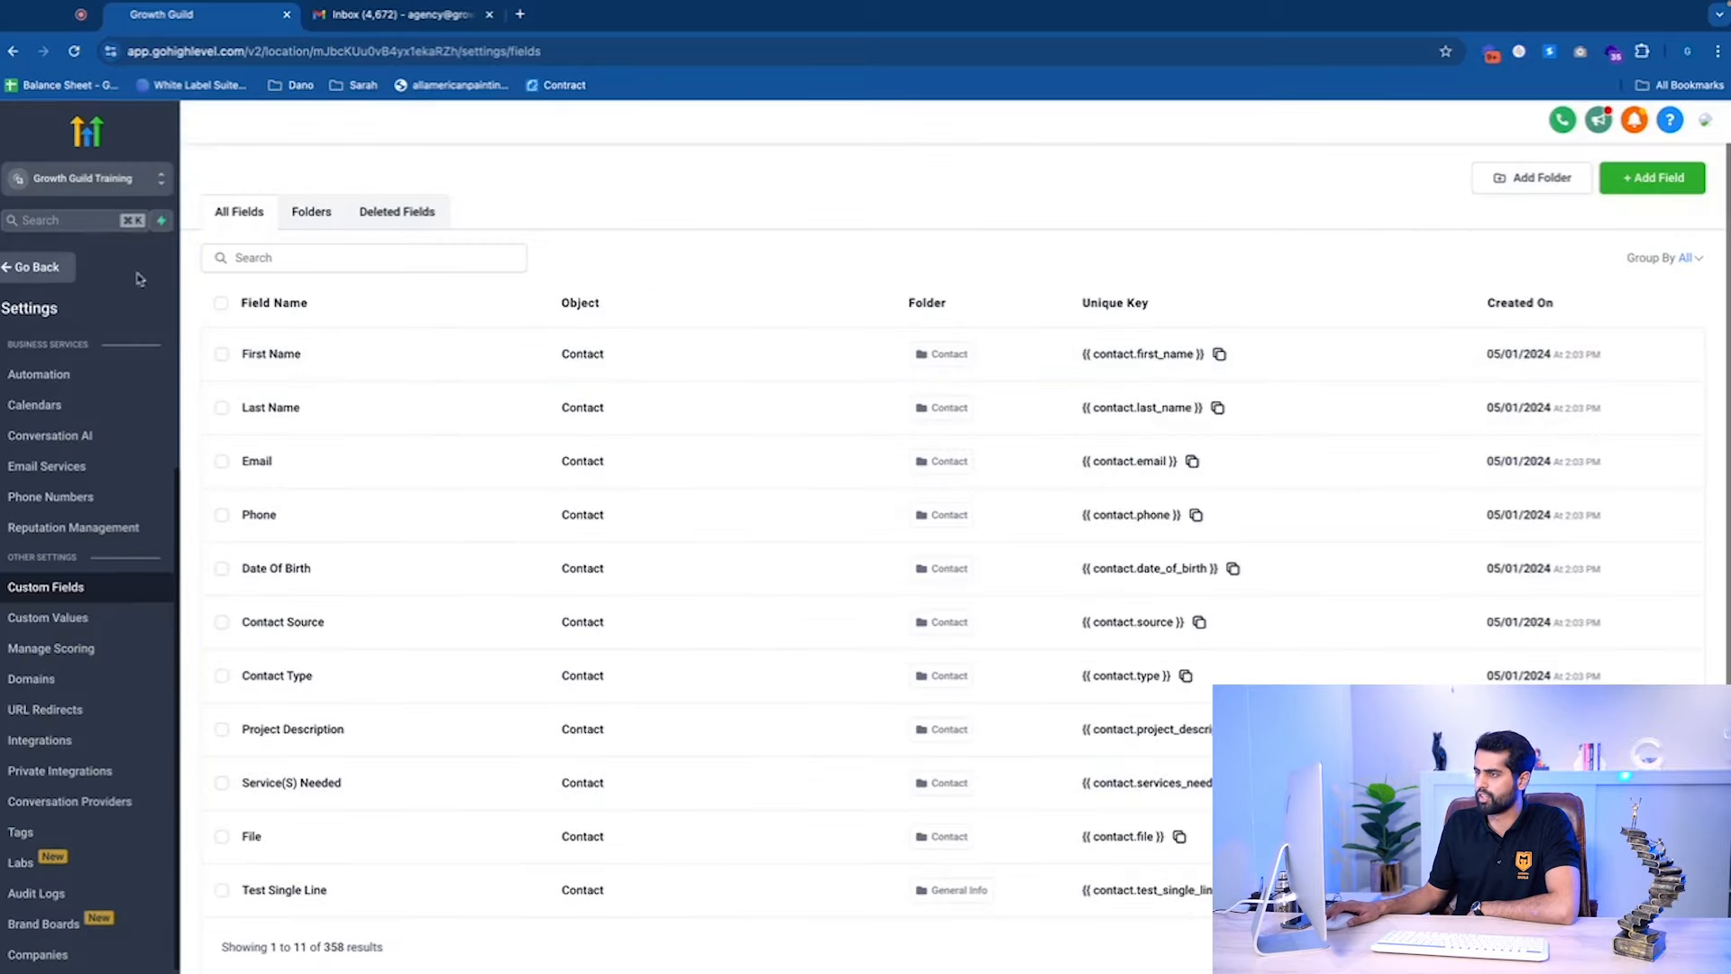
Search contacts for 'Growth' and open the Growth Guild record.
click(12, 280)
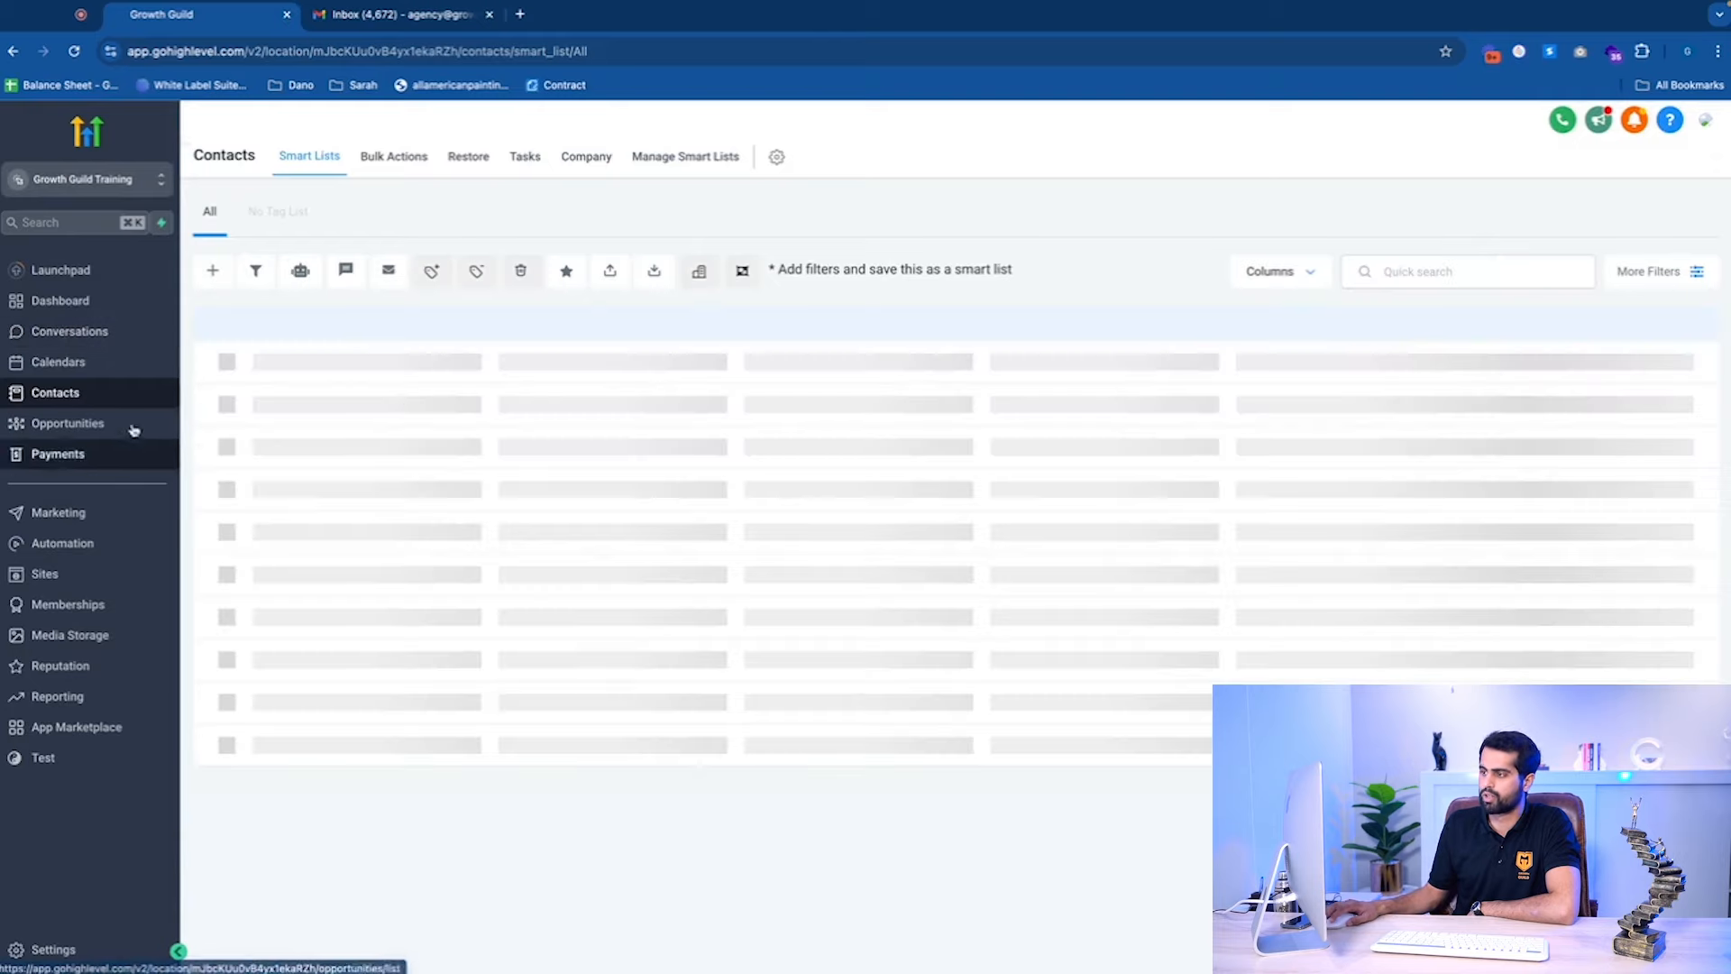
click(1393, 272)
text(Growth)
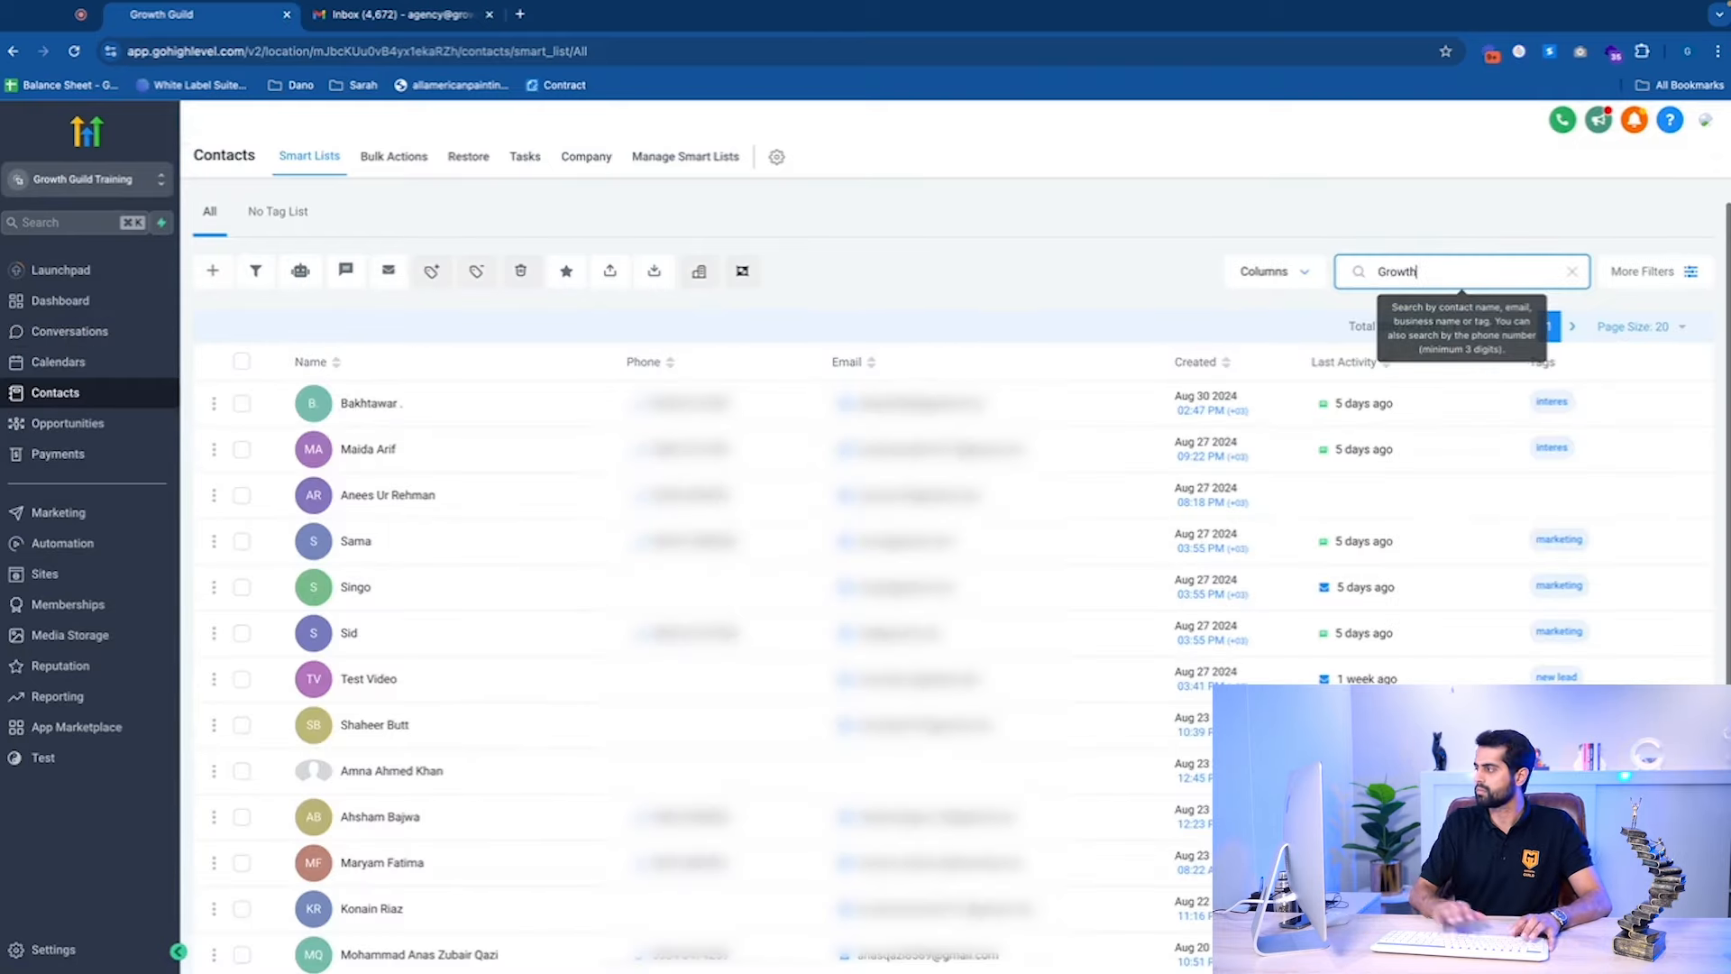
click(400, 391)
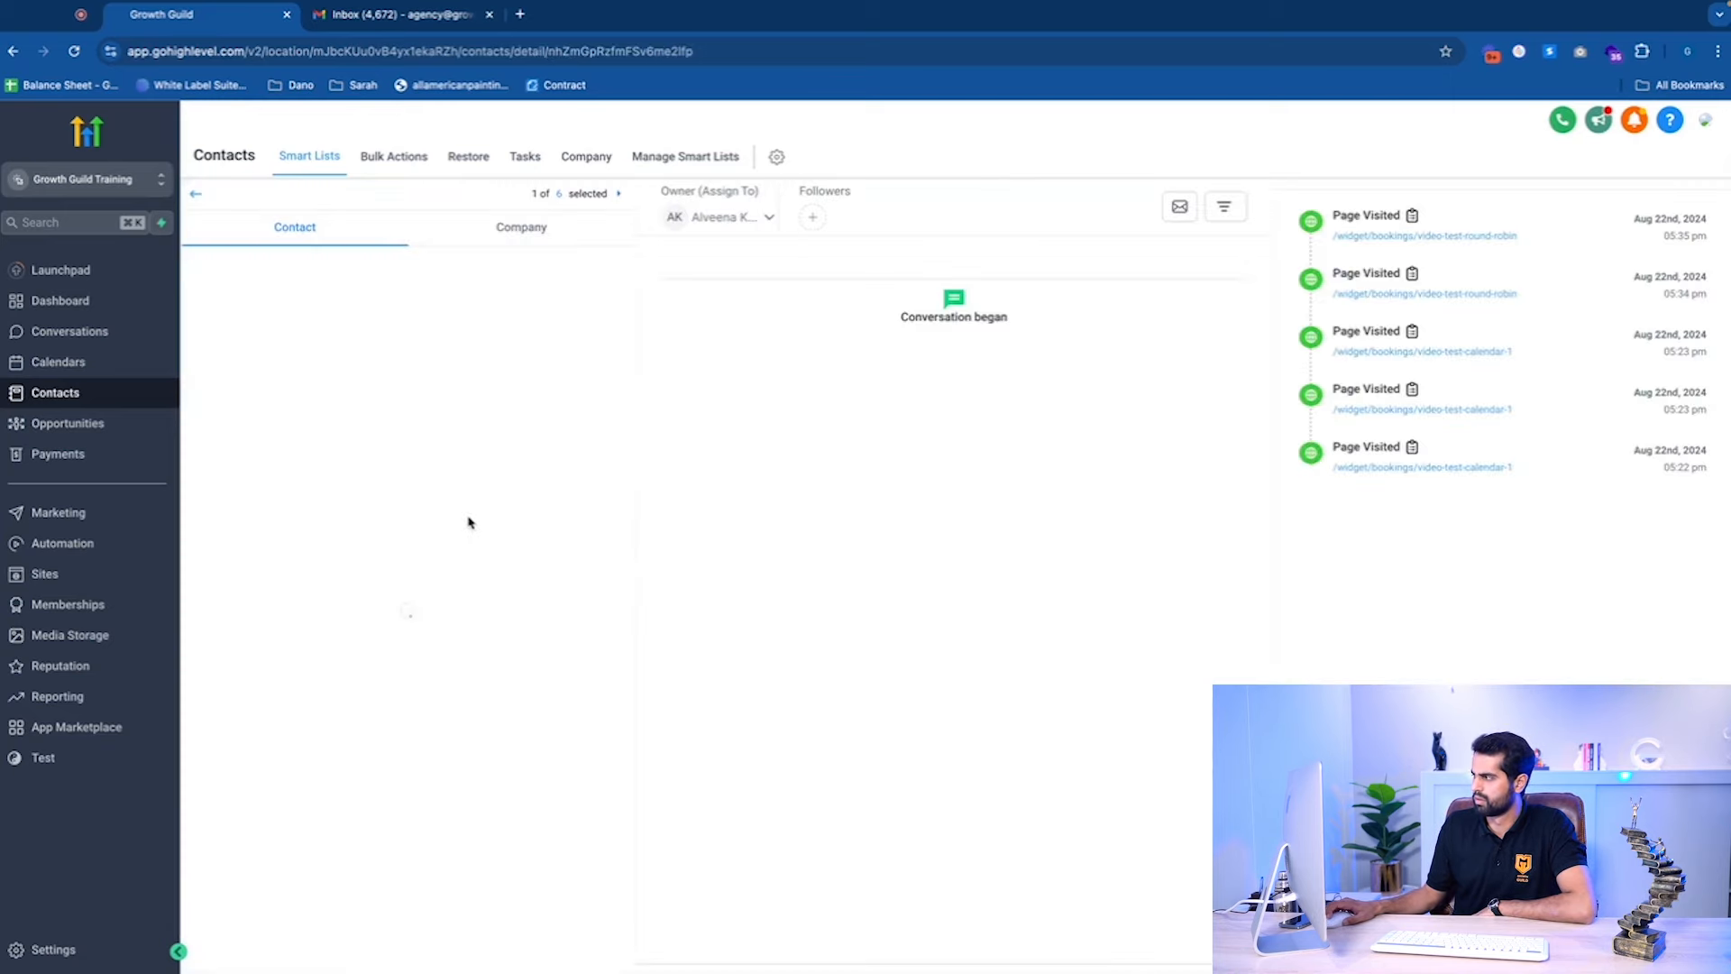
Scroll through the Growth Guild contact's field panel.
scroll(472, 522, down, 8)
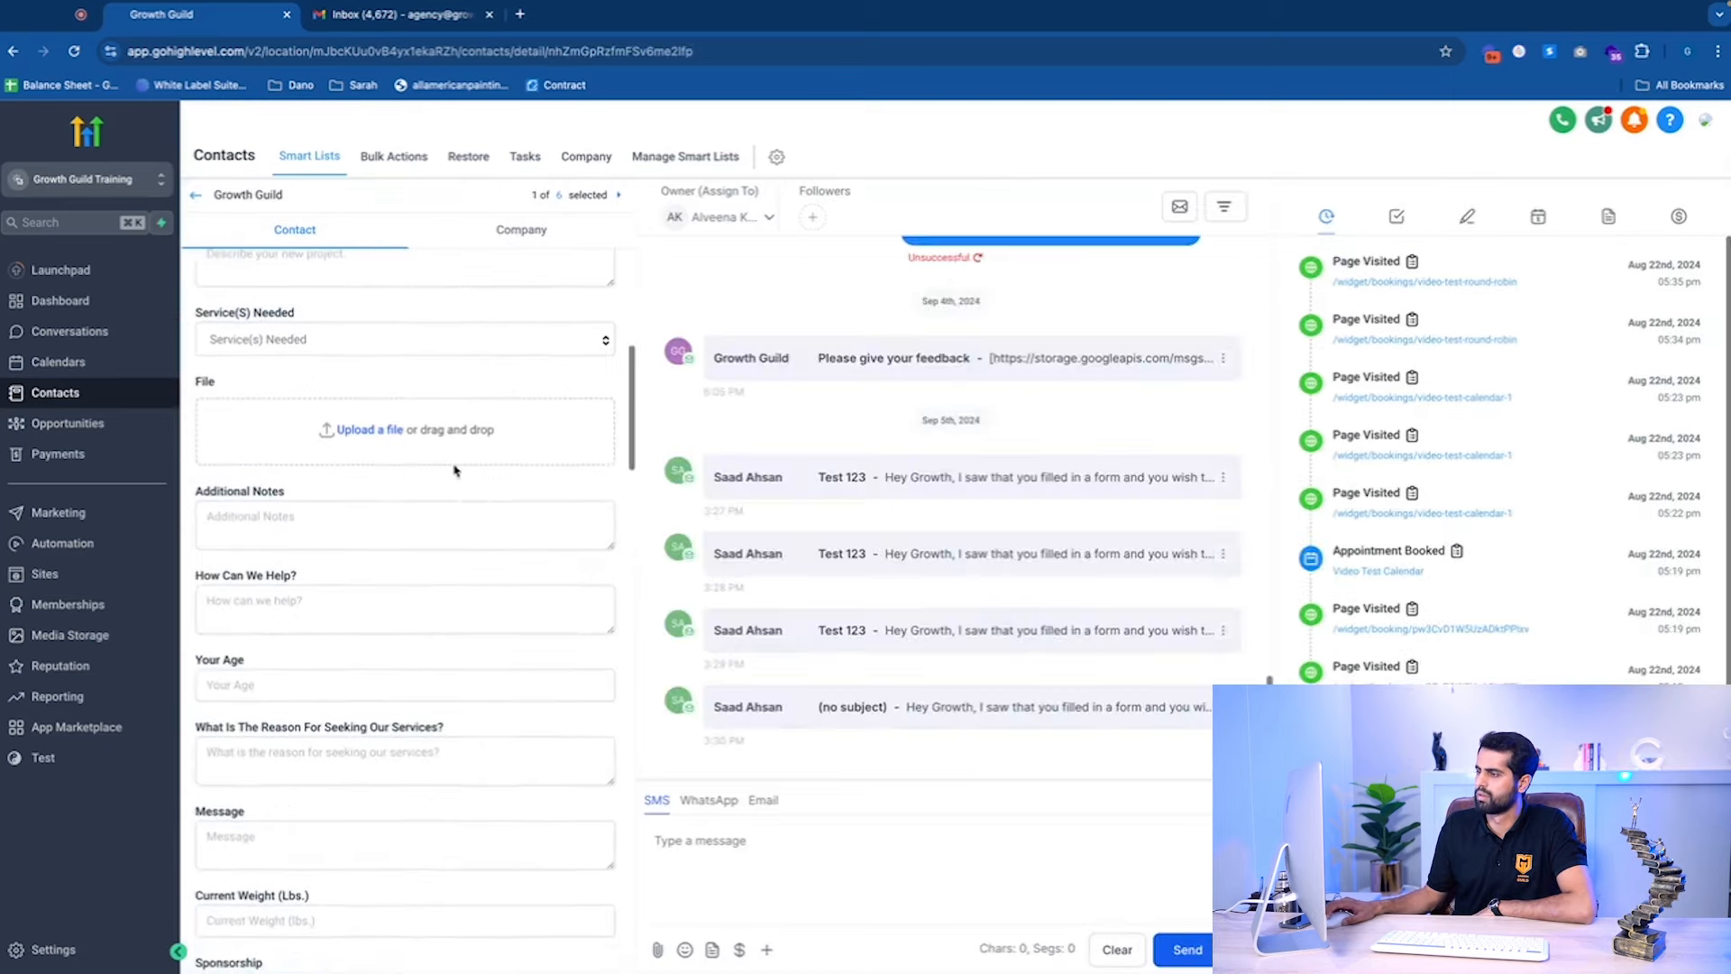
scroll(400, 478, up, 7)
scroll(475, 572, down, 15)
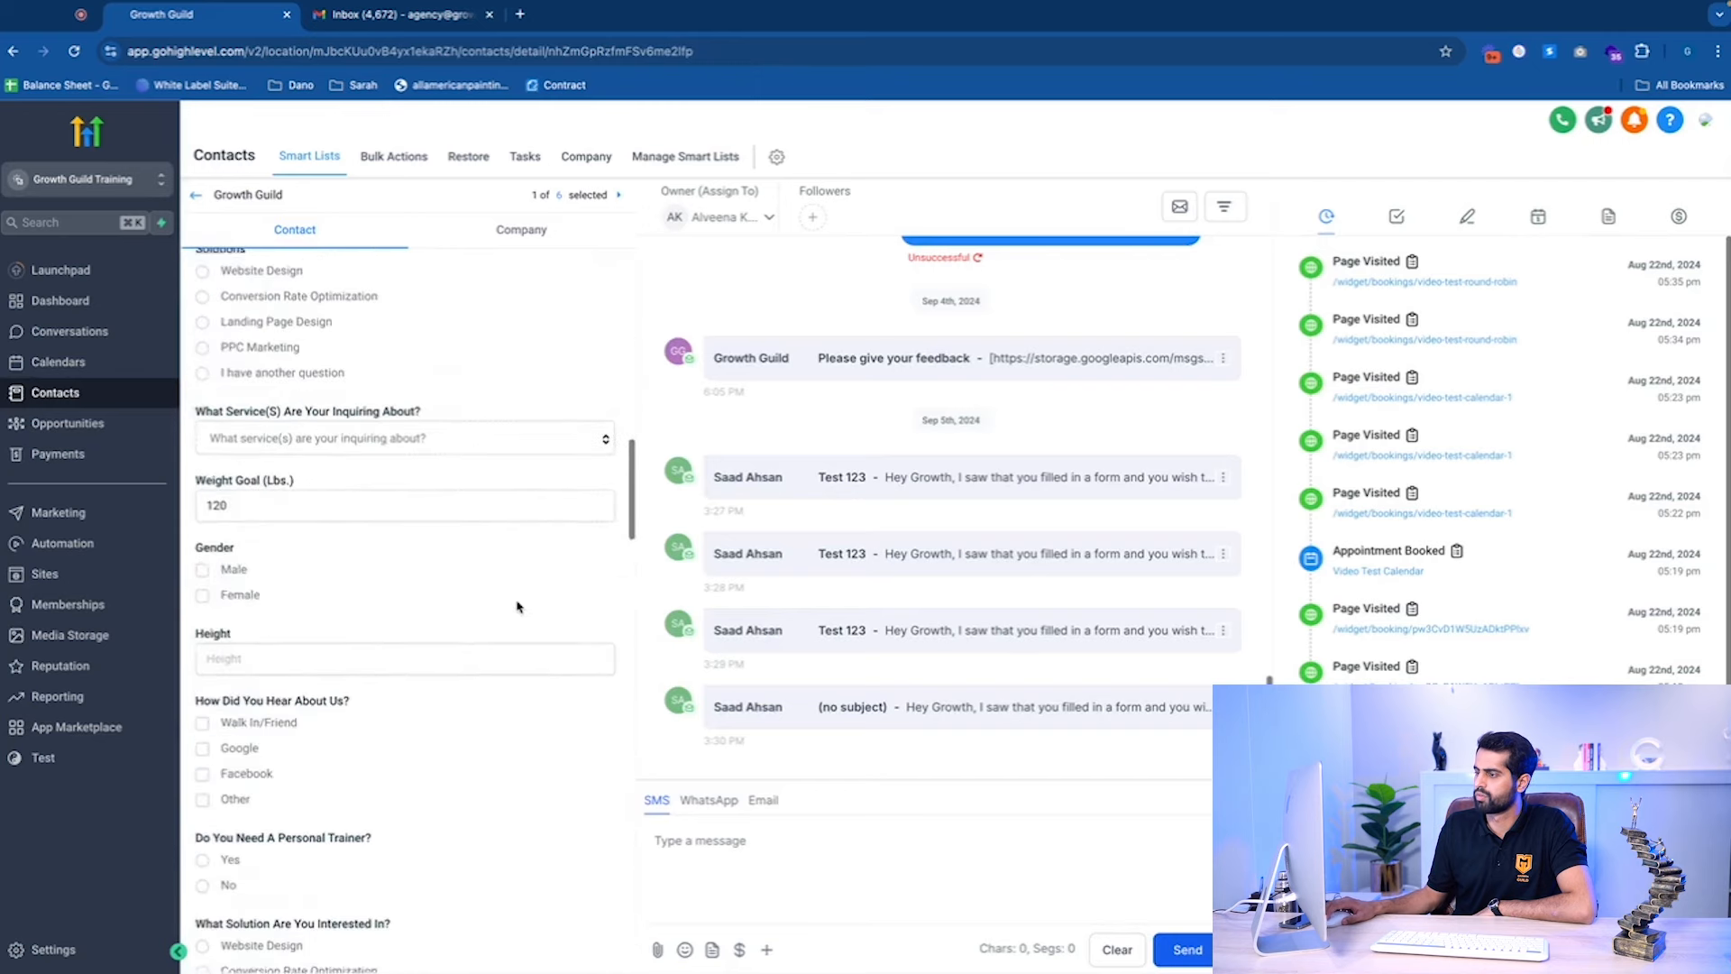
scroll(493, 575, down, 15)
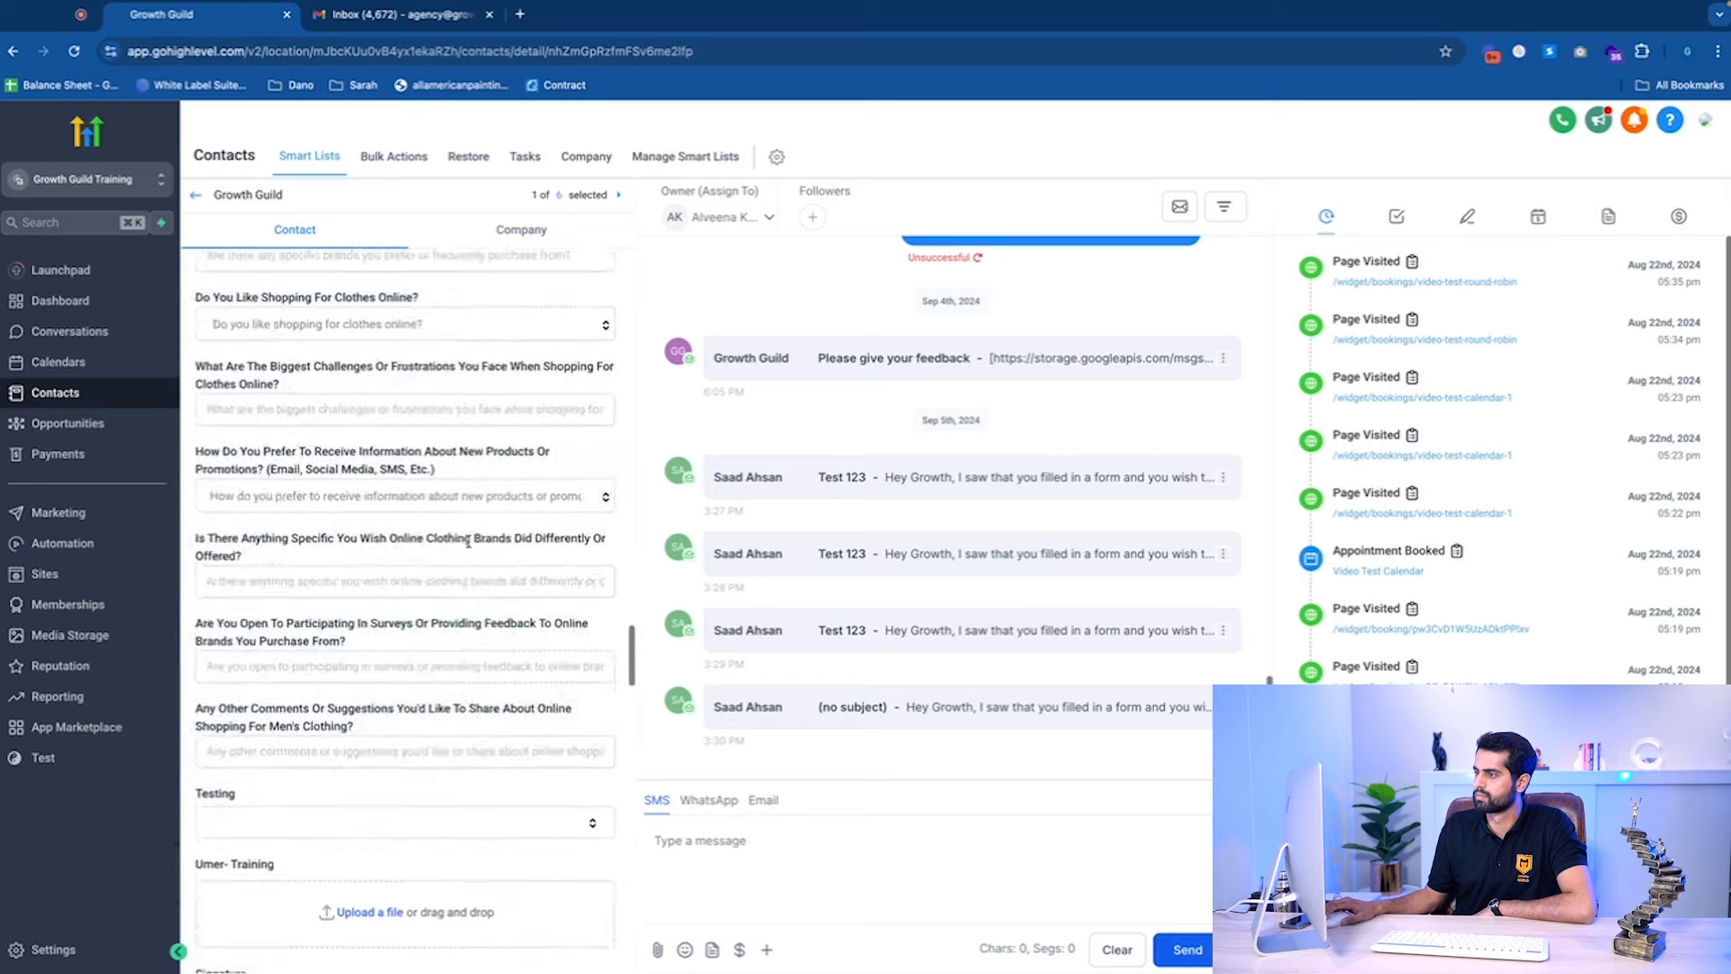
scroll(468, 542, up, 10)
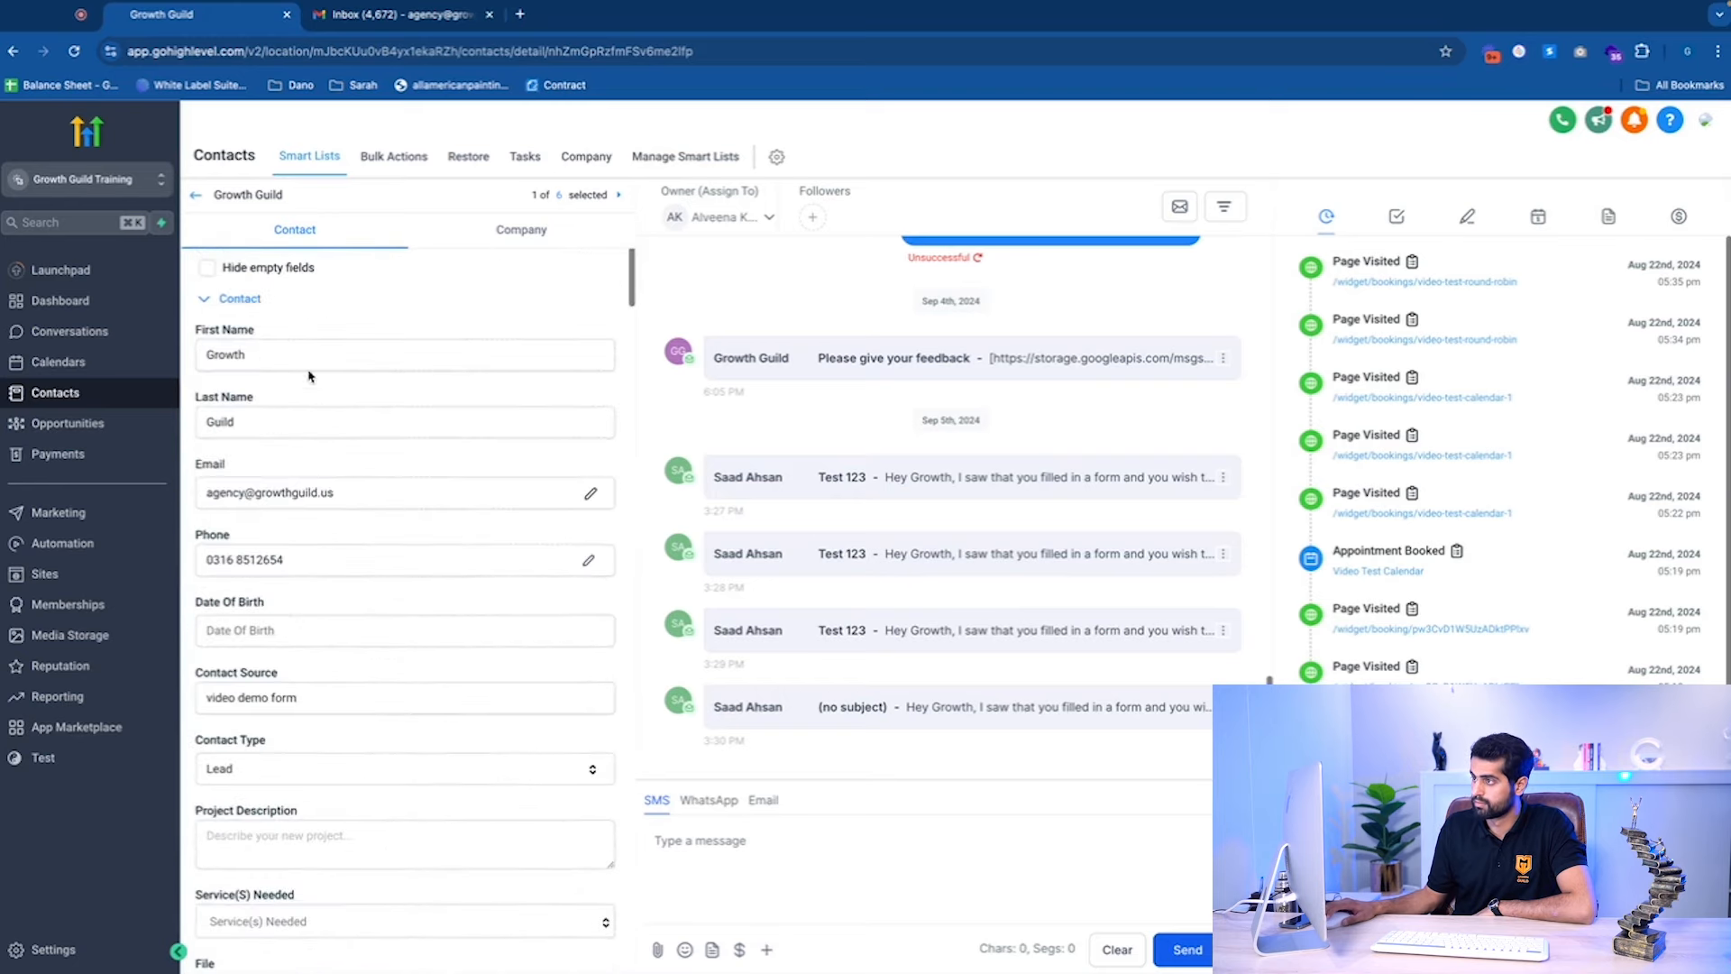
scroll(294, 508, down, 15)
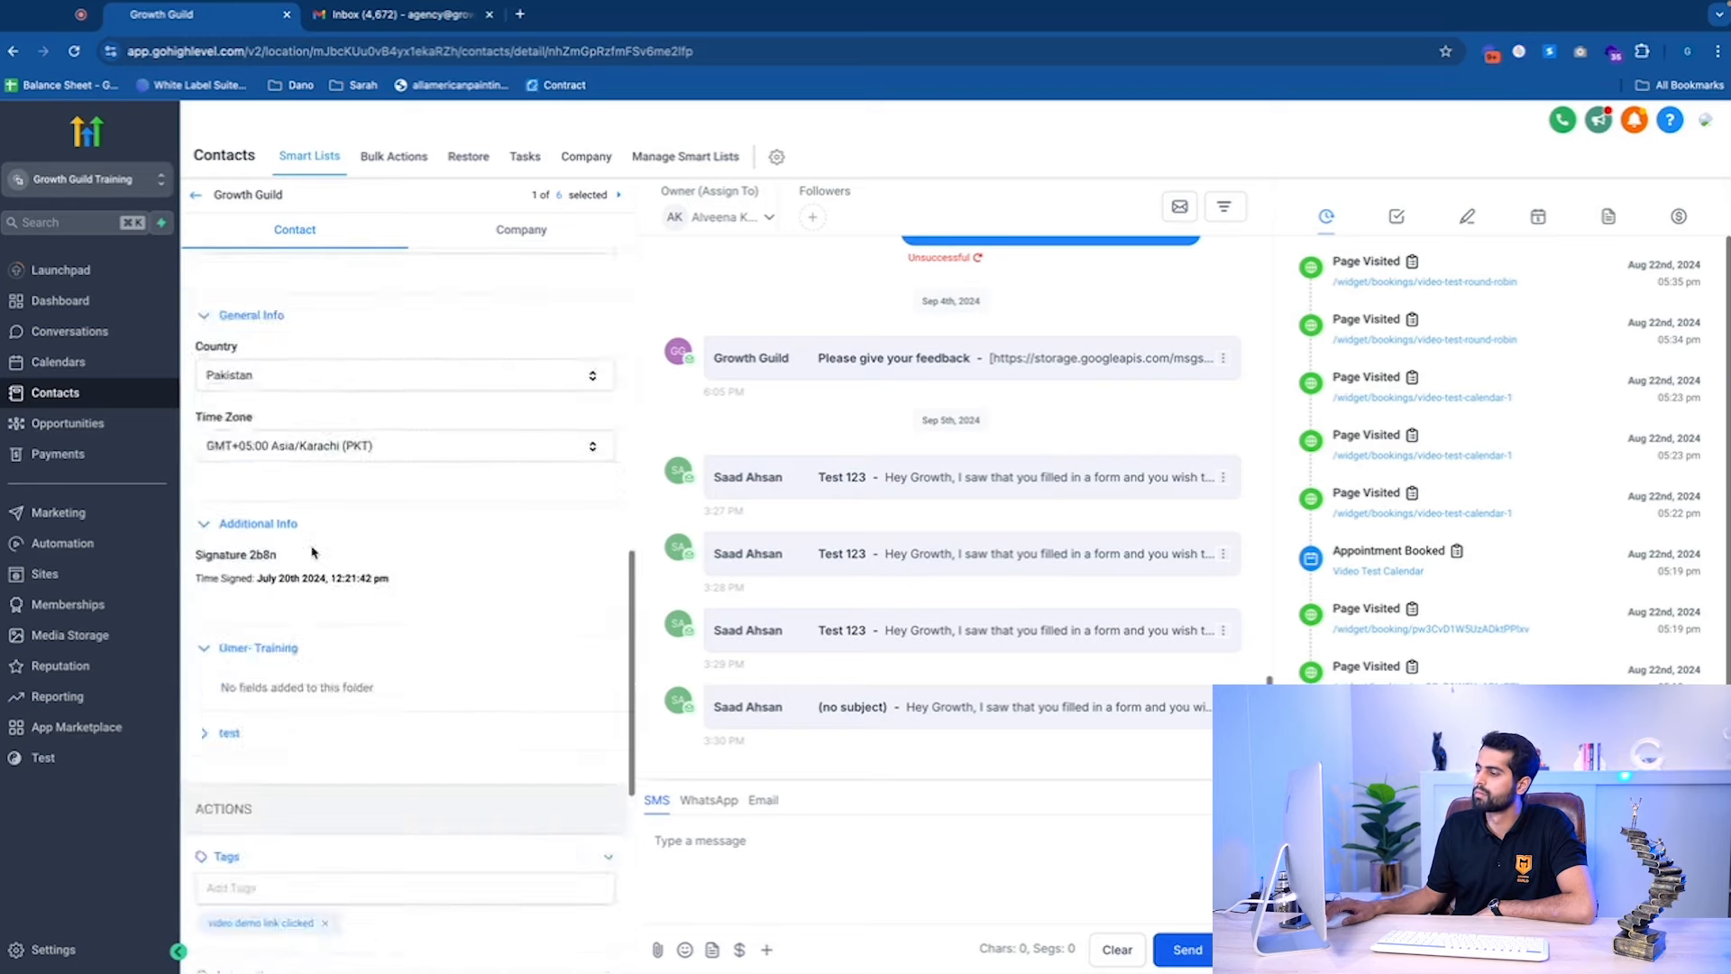
scroll(309, 491, up, 3)
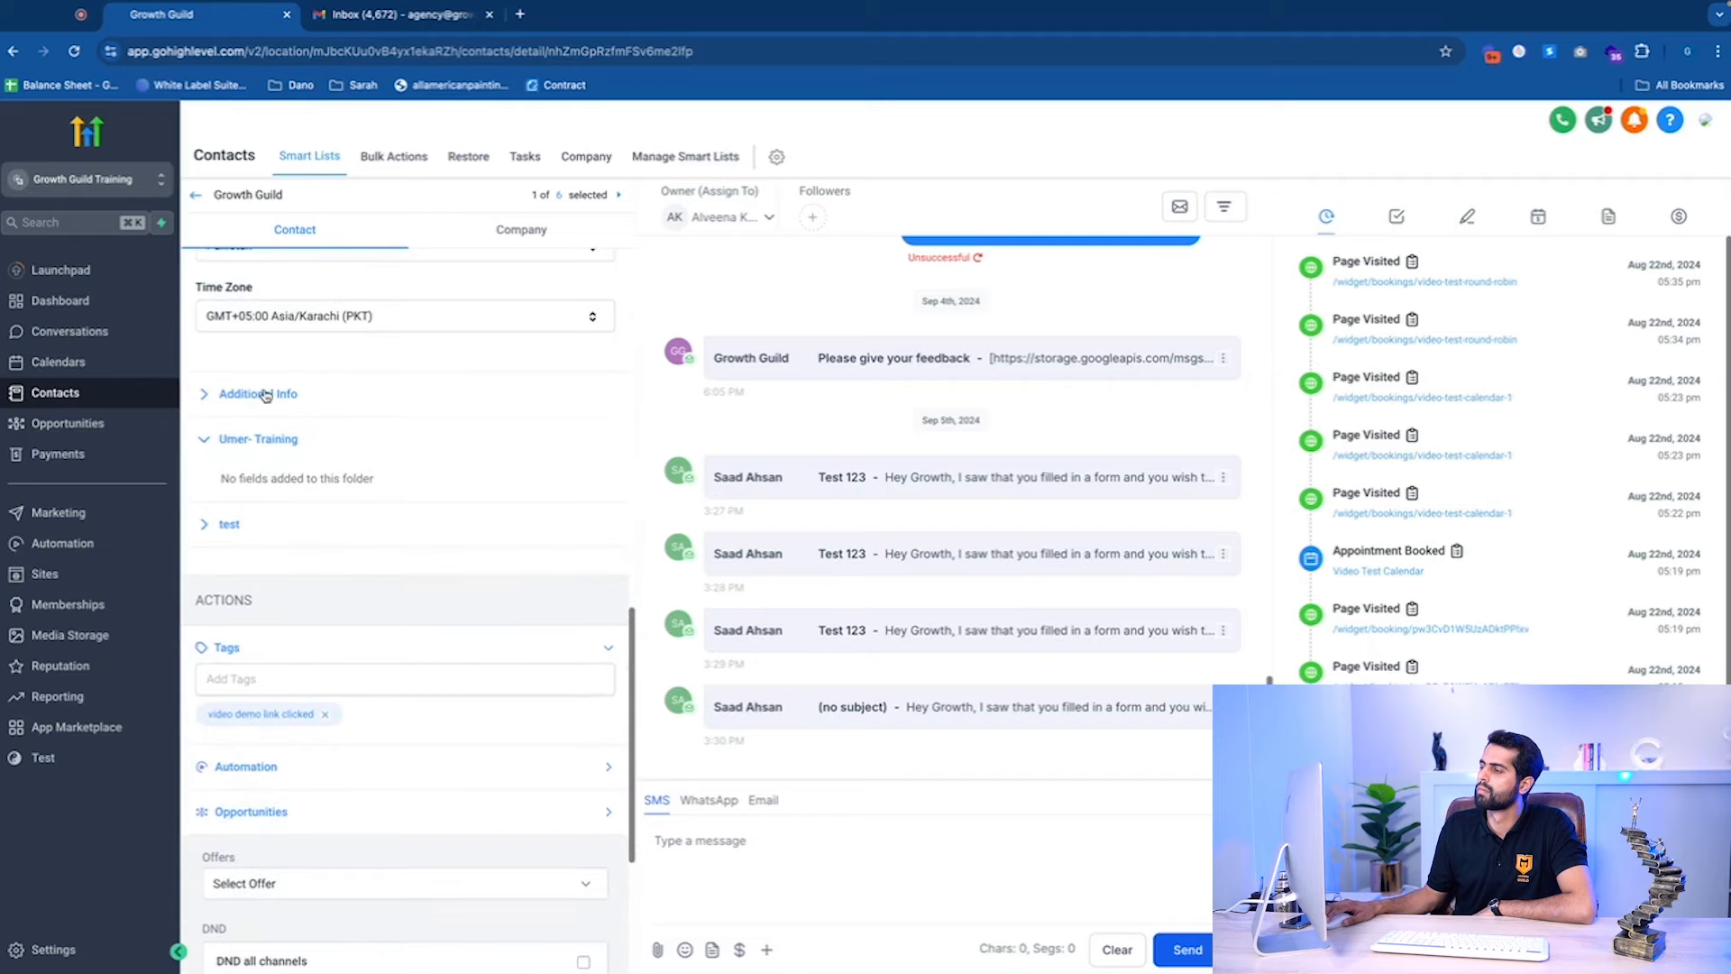
scroll(272, 467, up, 3)
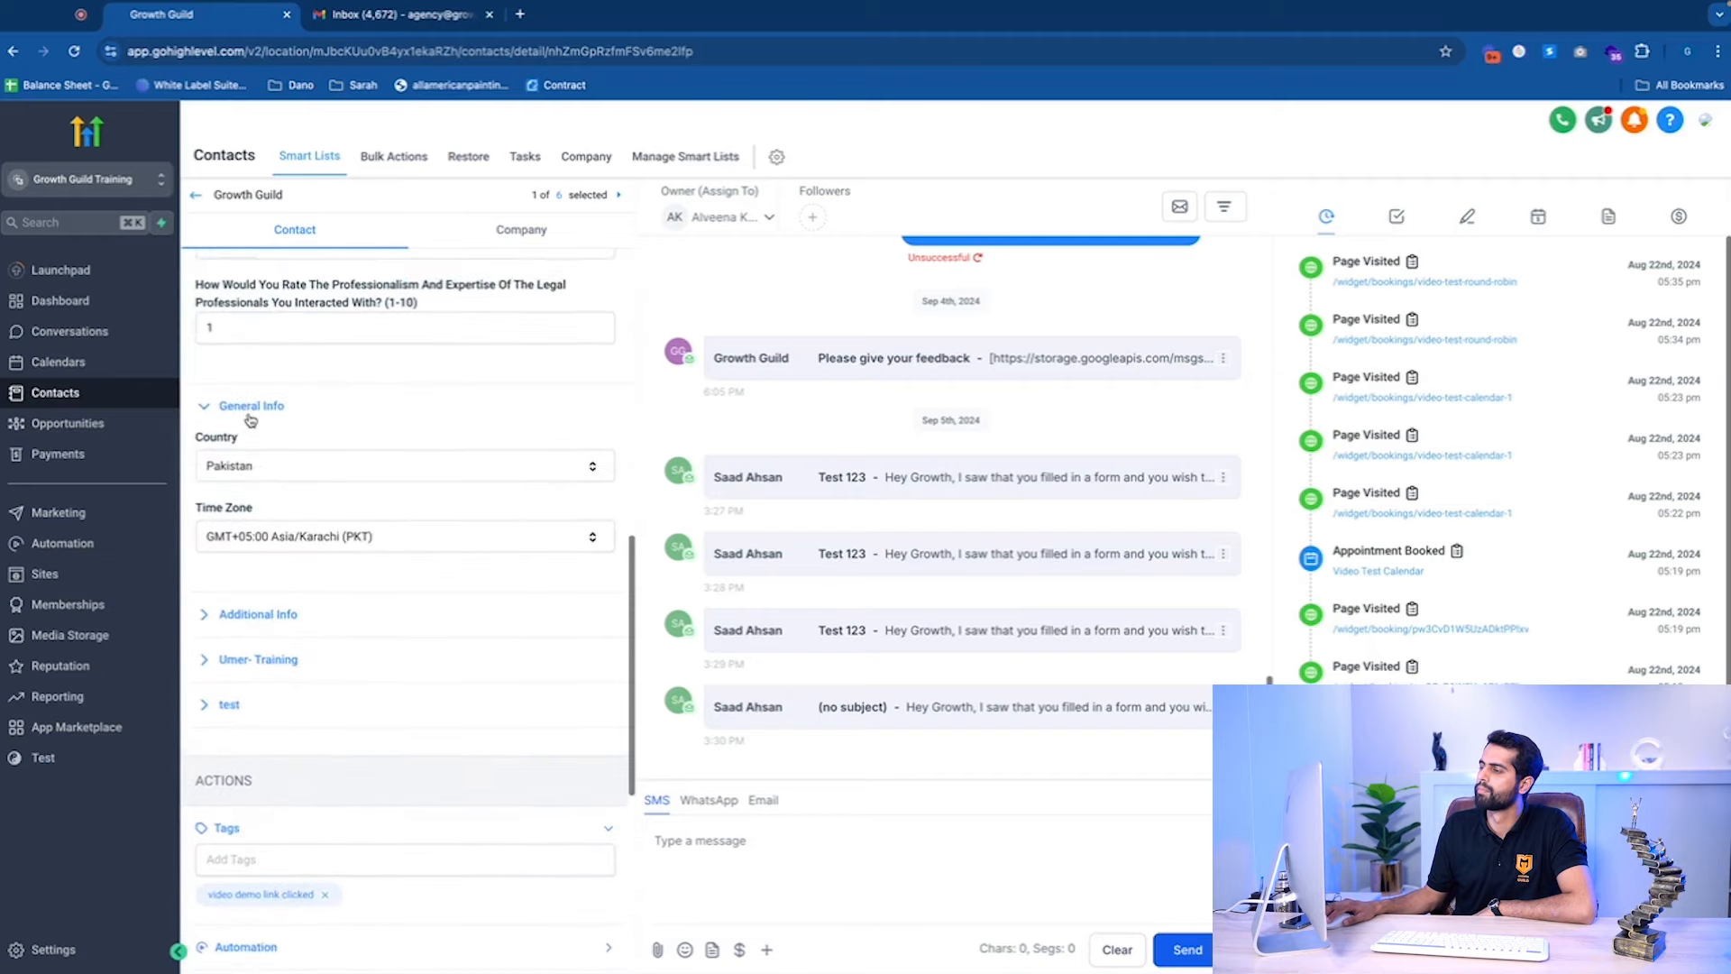
scroll(249, 352, up, 10)
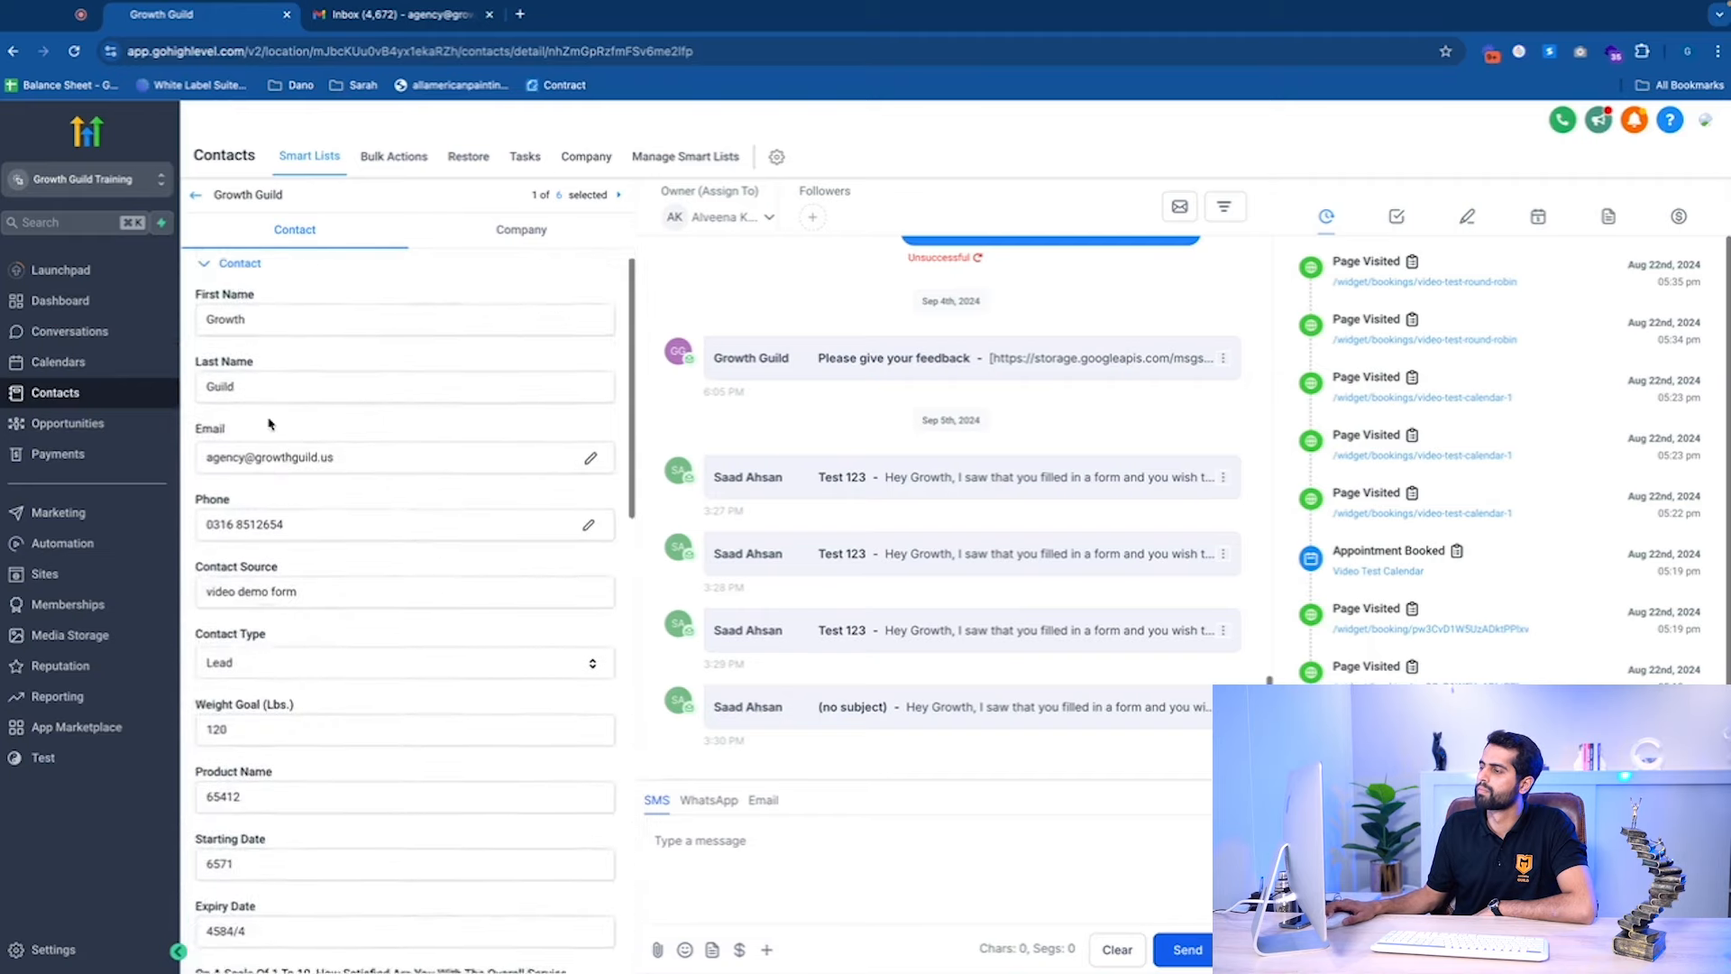
scroll(250, 327, down, 20)
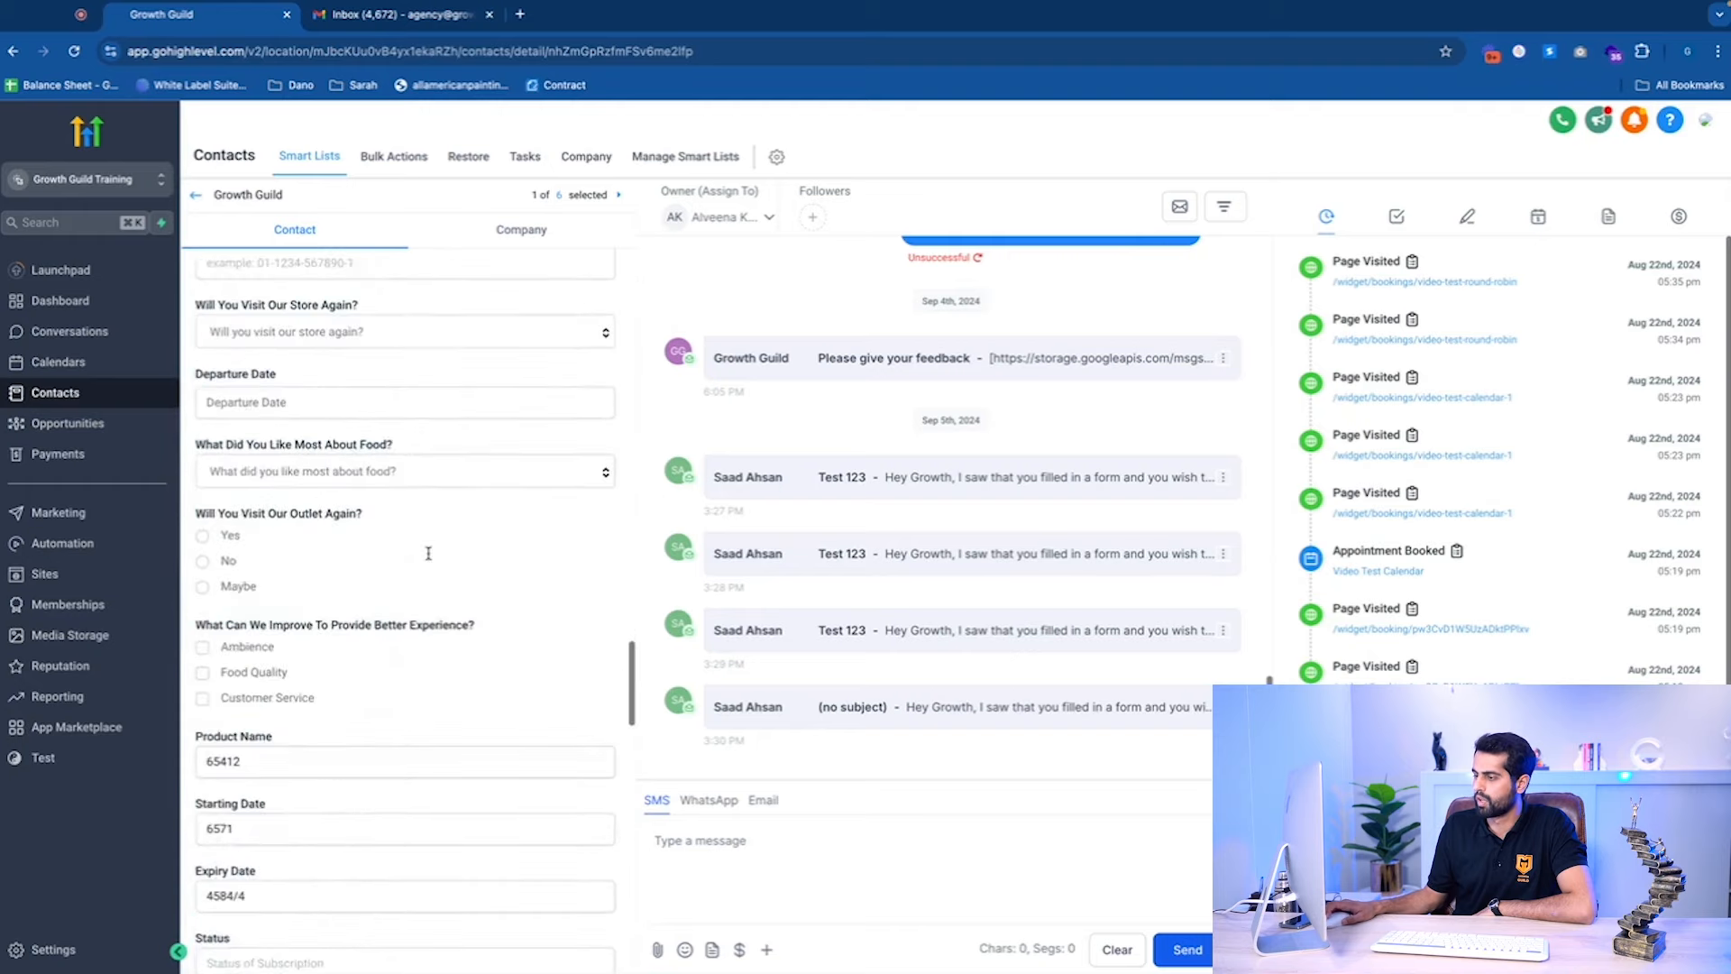
scroll(467, 600, down, 20)
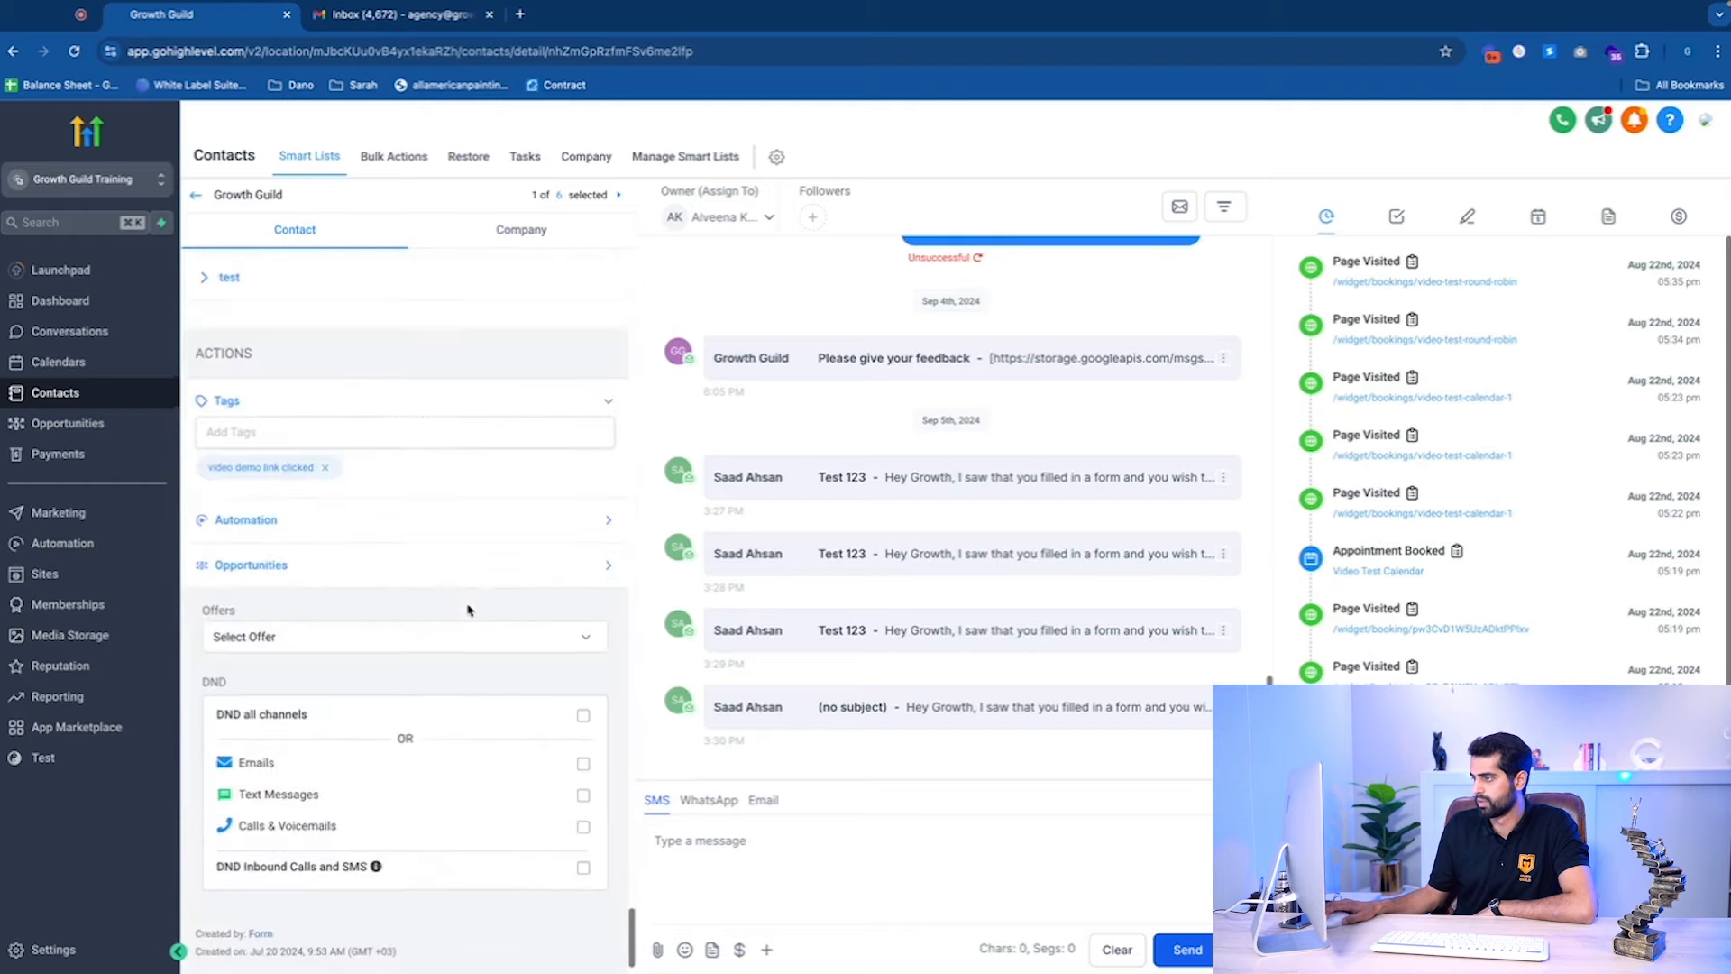
scroll(494, 595, down, 3)
scroll(441, 566, up, 8)
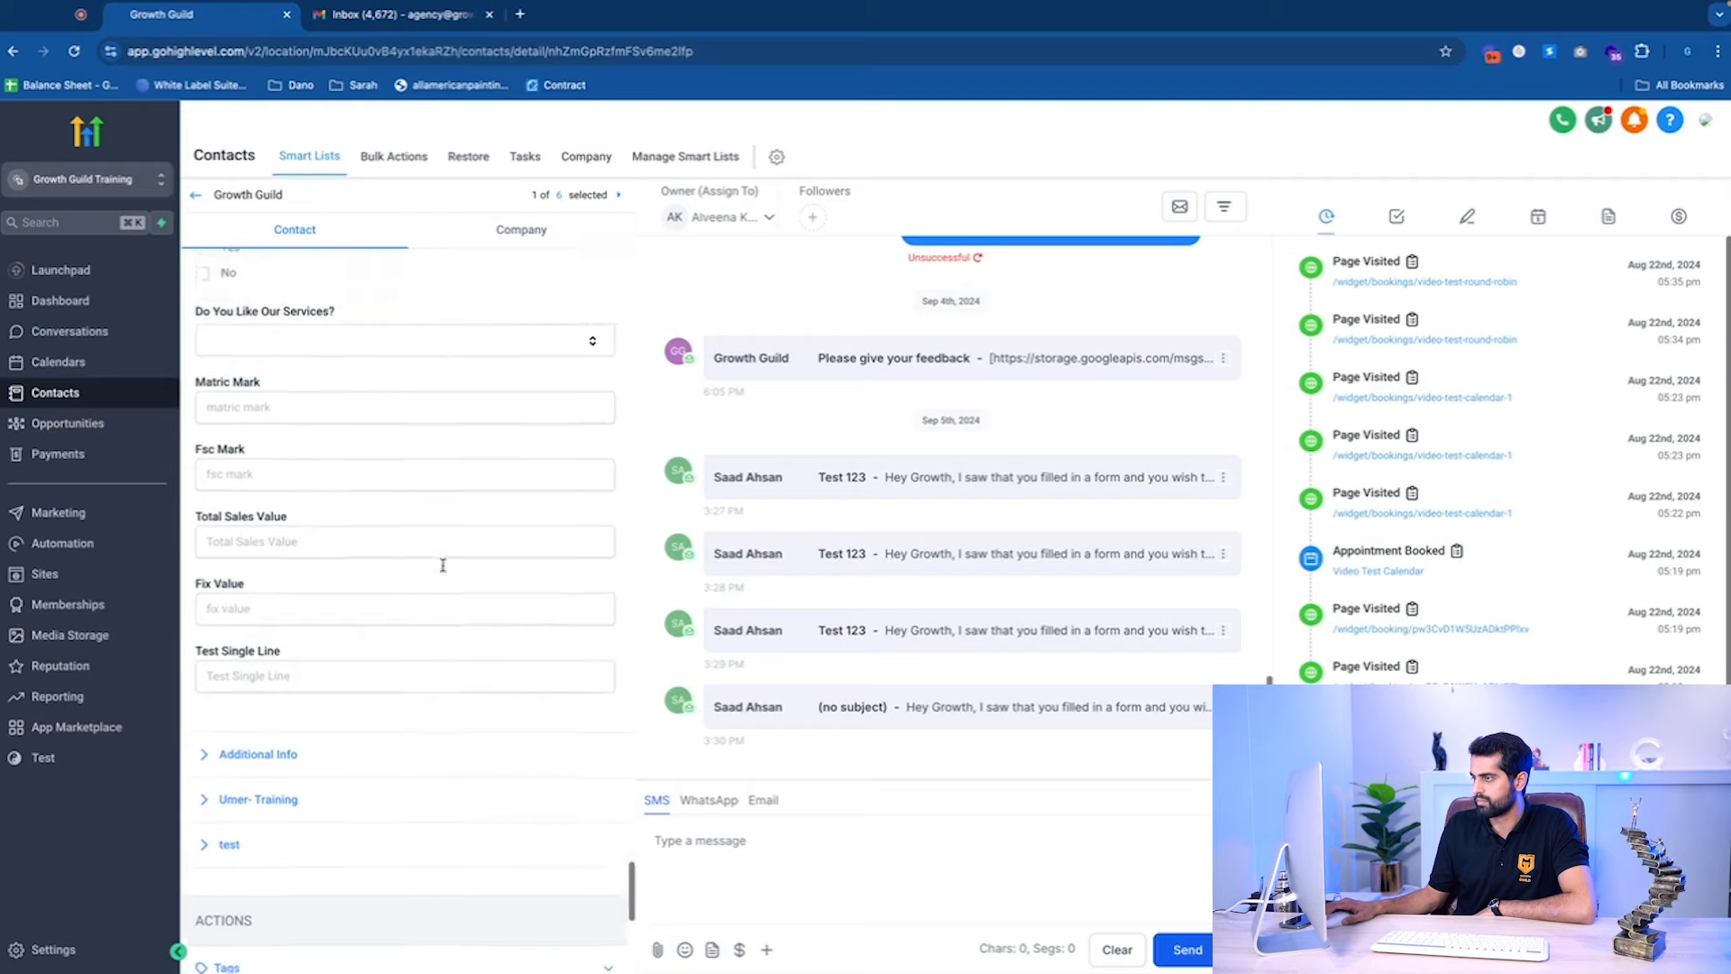
scroll(445, 561, down, 10)
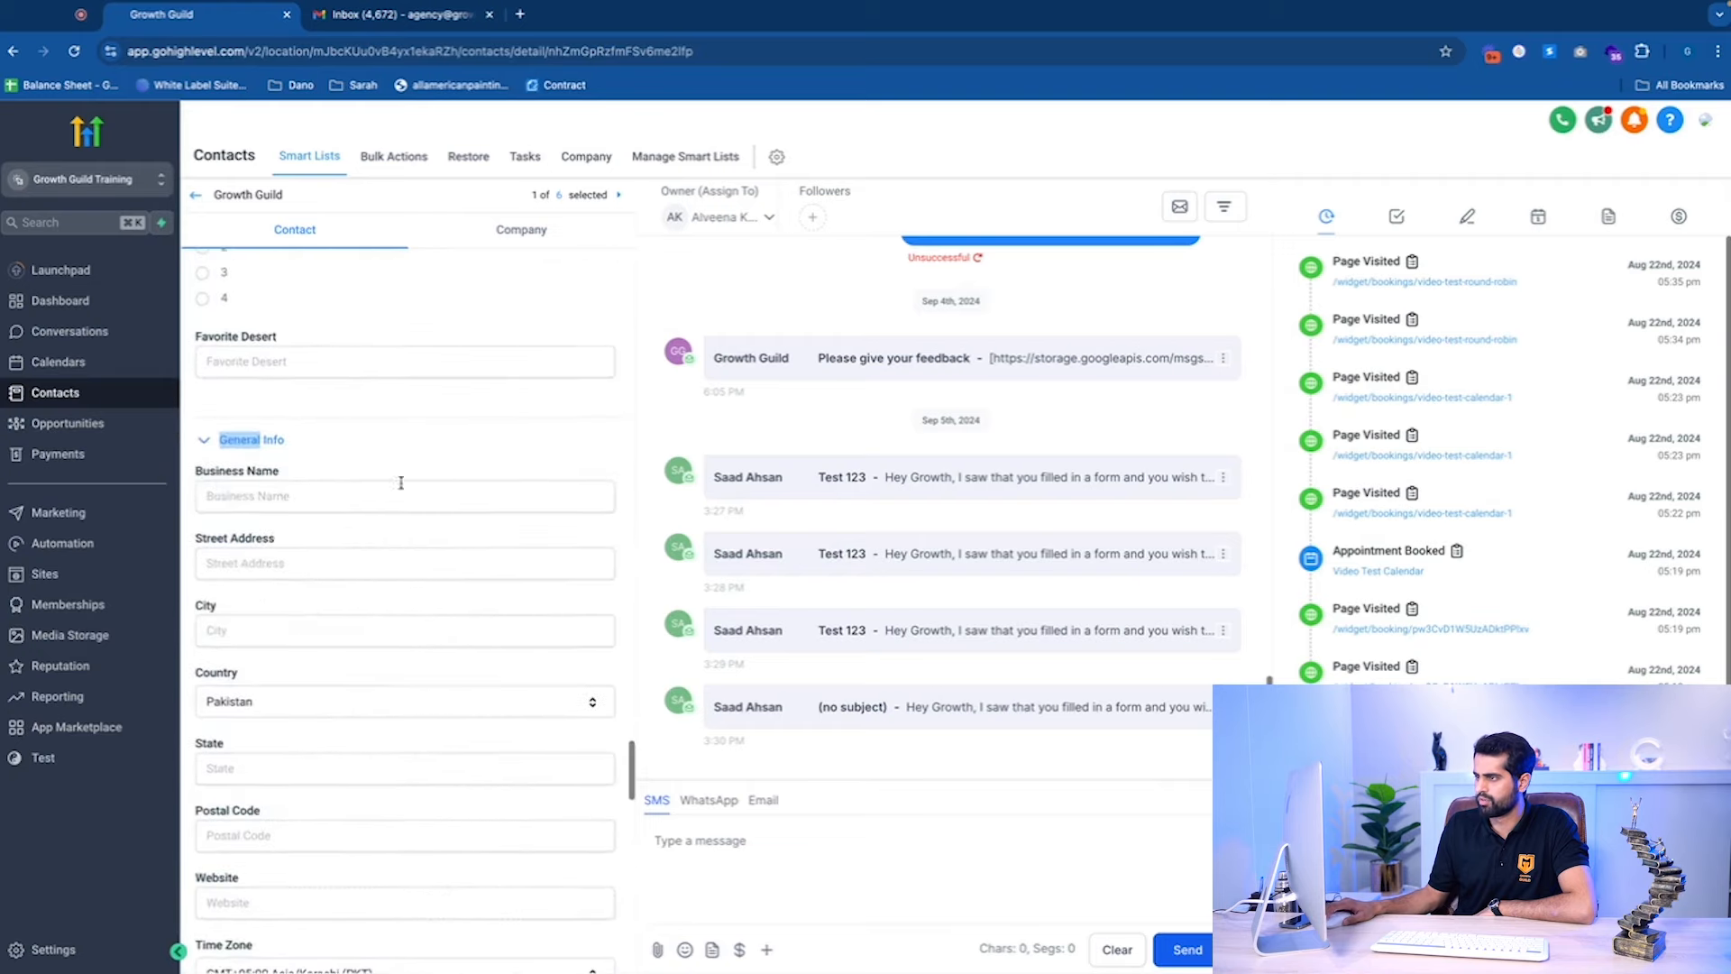
Expand General Info down to Test Single Line, then go to account Settings.
click(379, 446)
scroll(424, 510, down, 4)
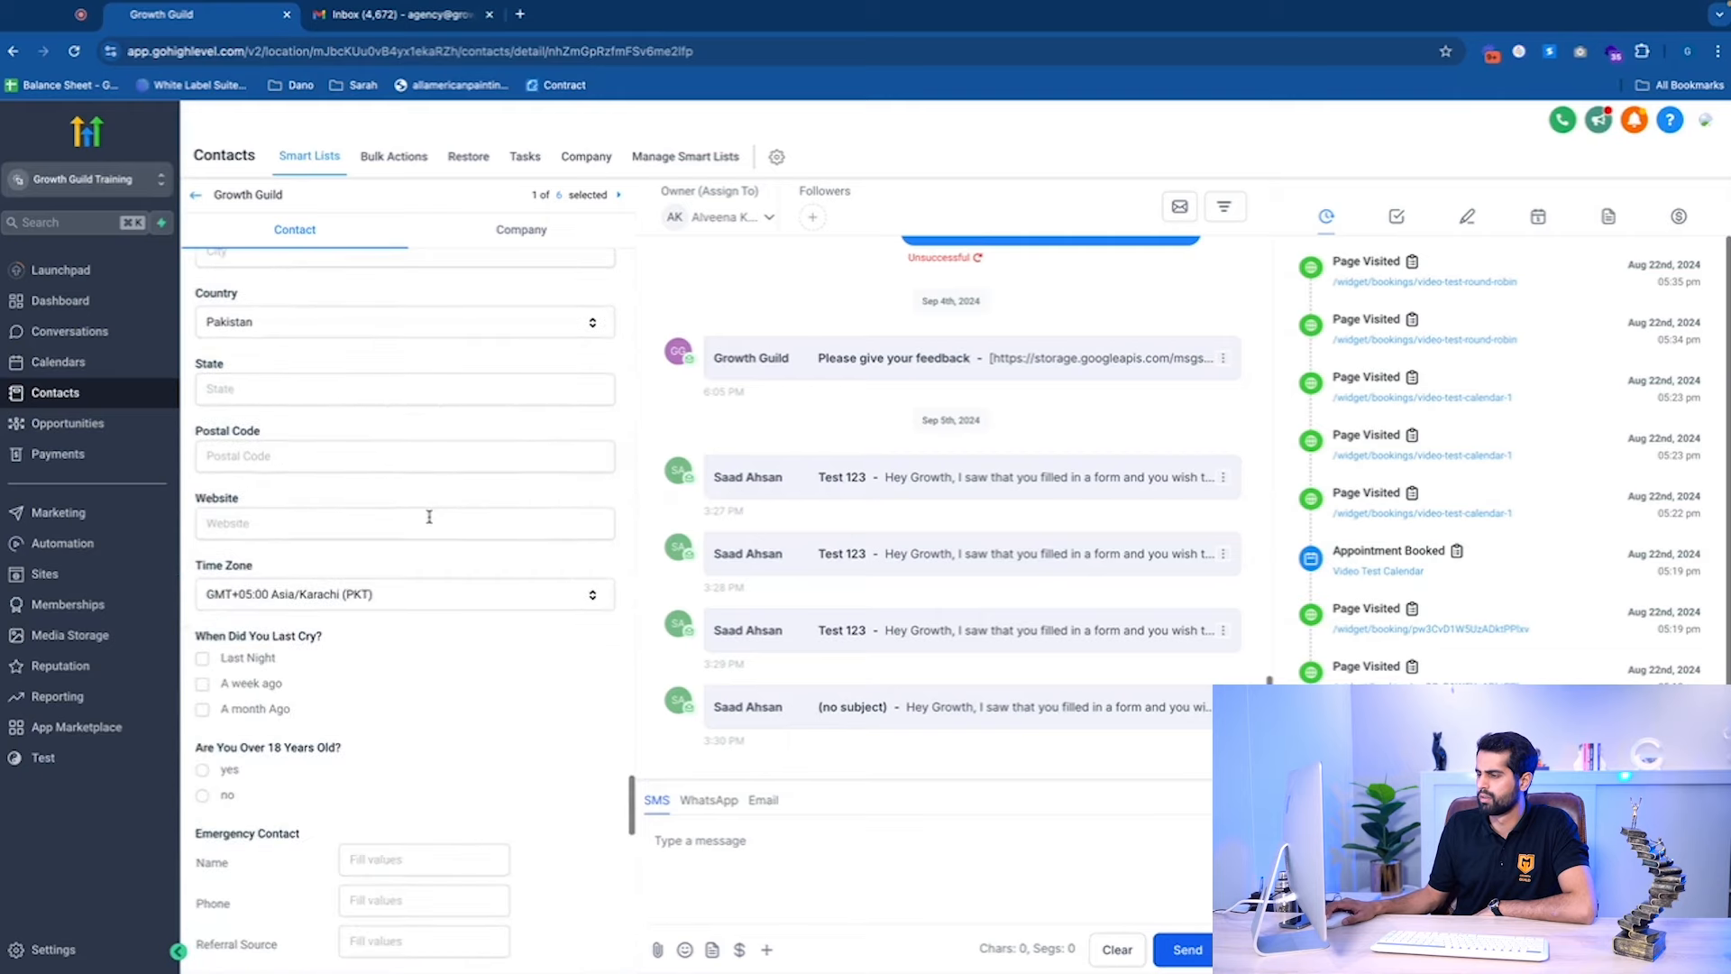
scroll(446, 577, down, 10)
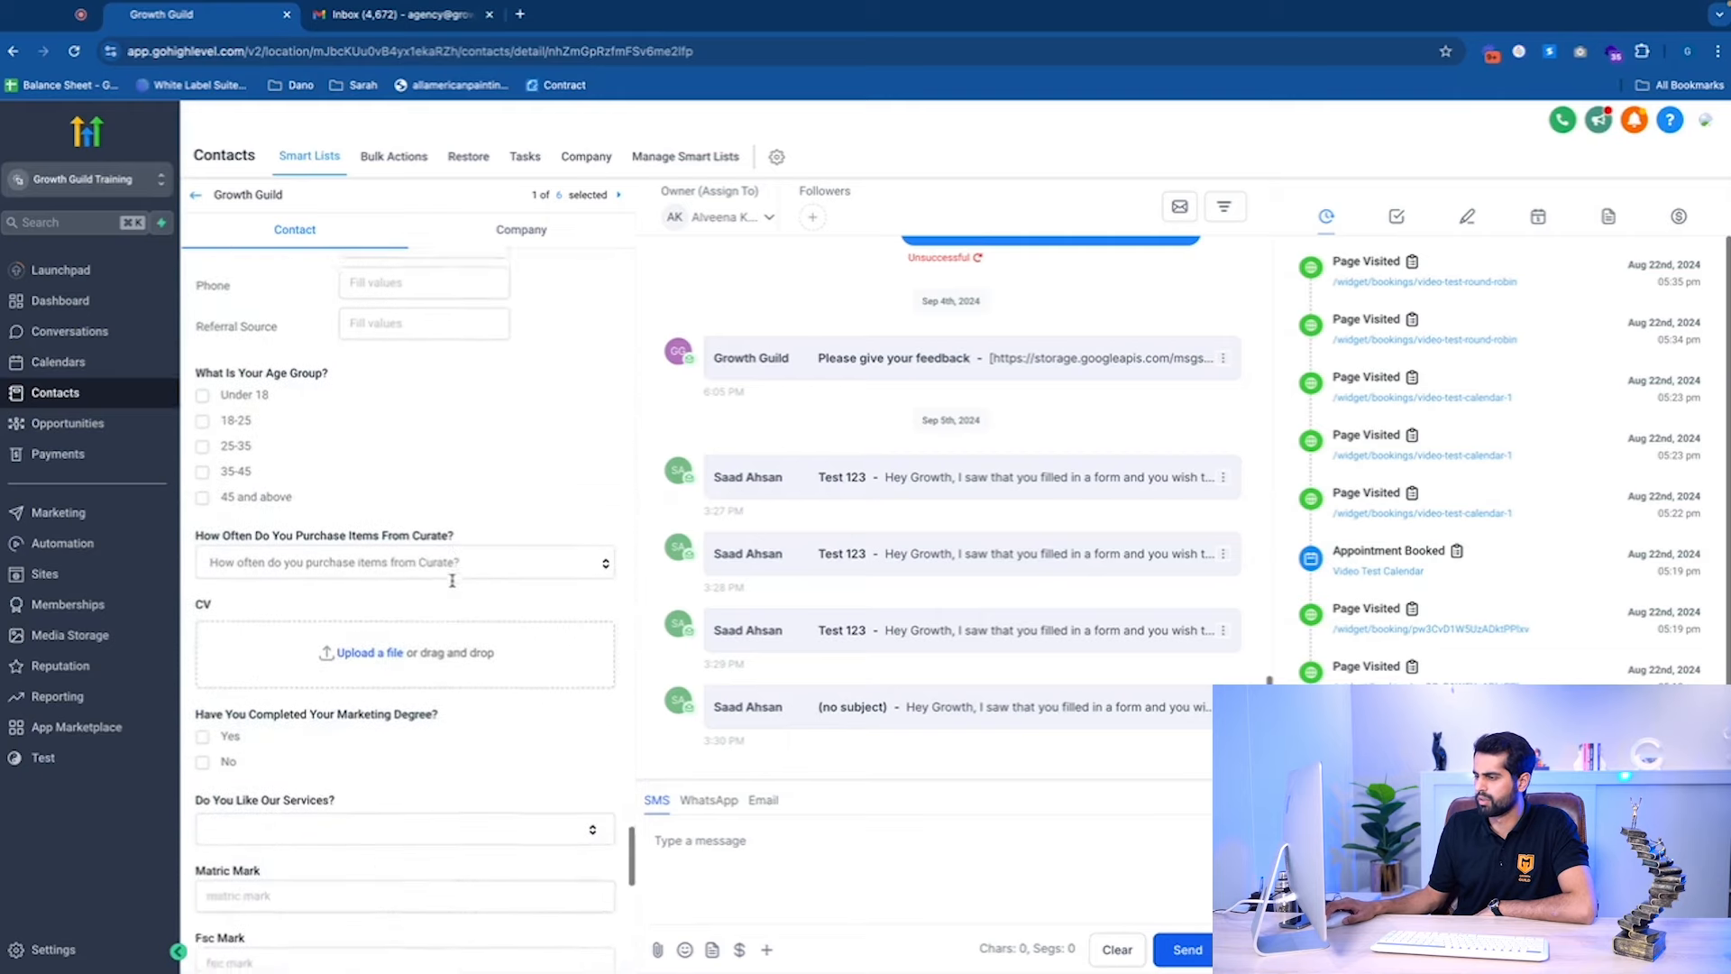
scroll(453, 586, down, 4)
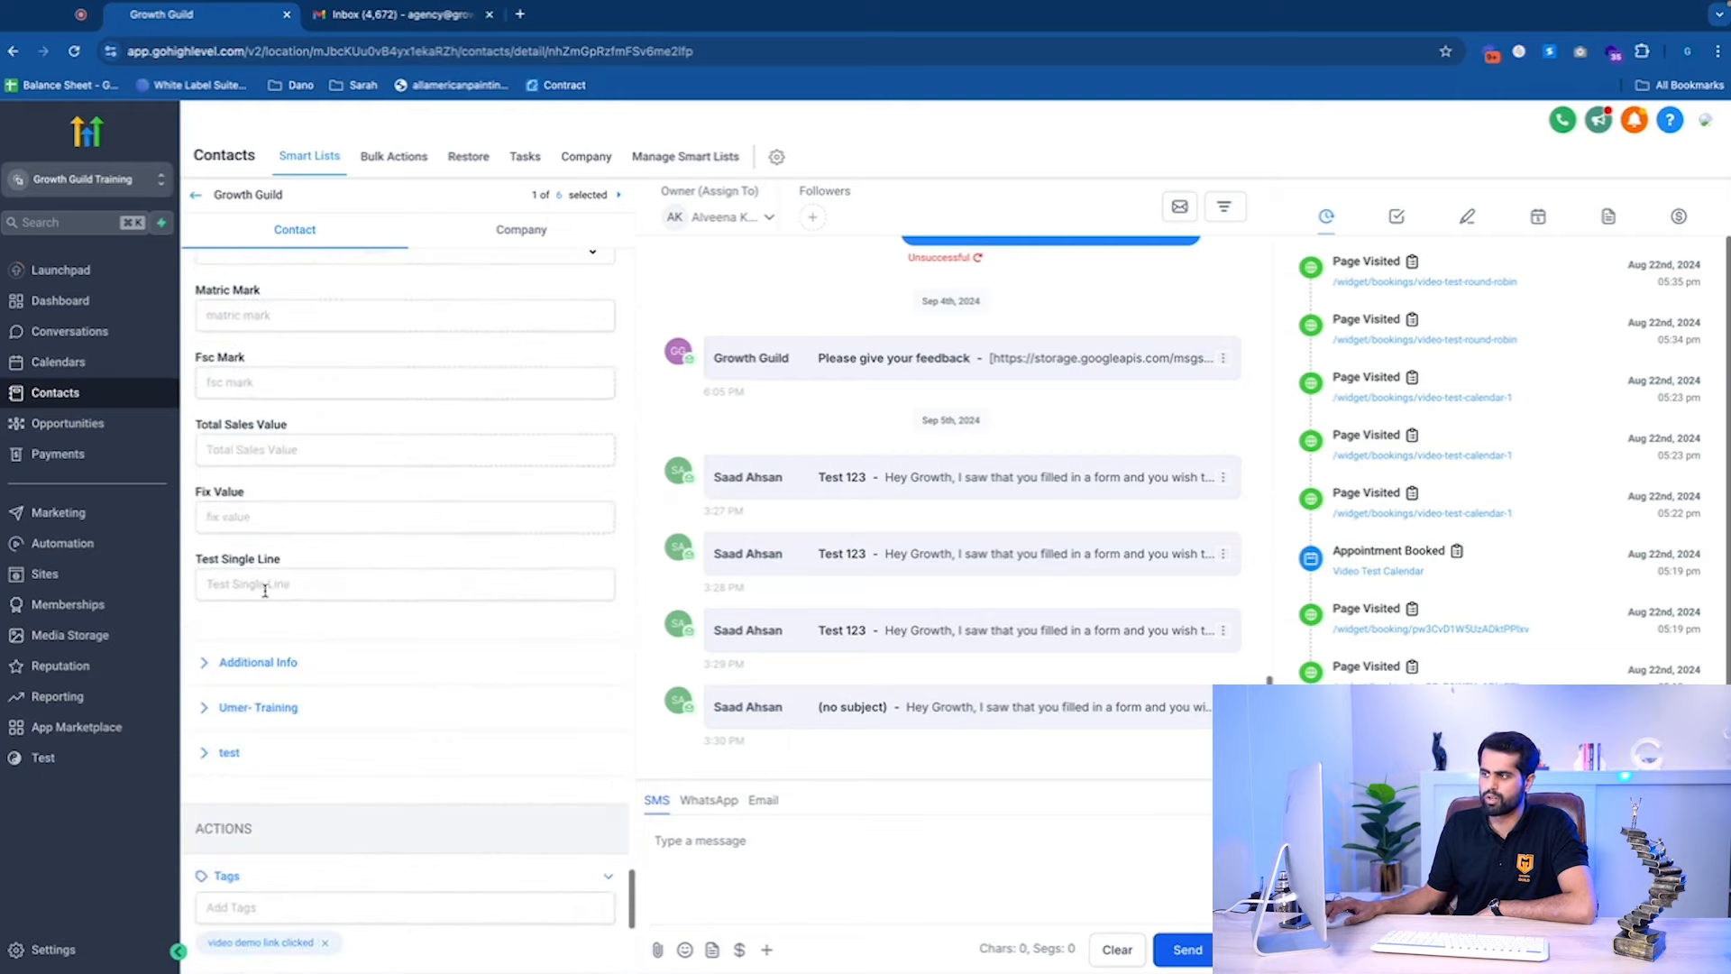
click(54, 949)
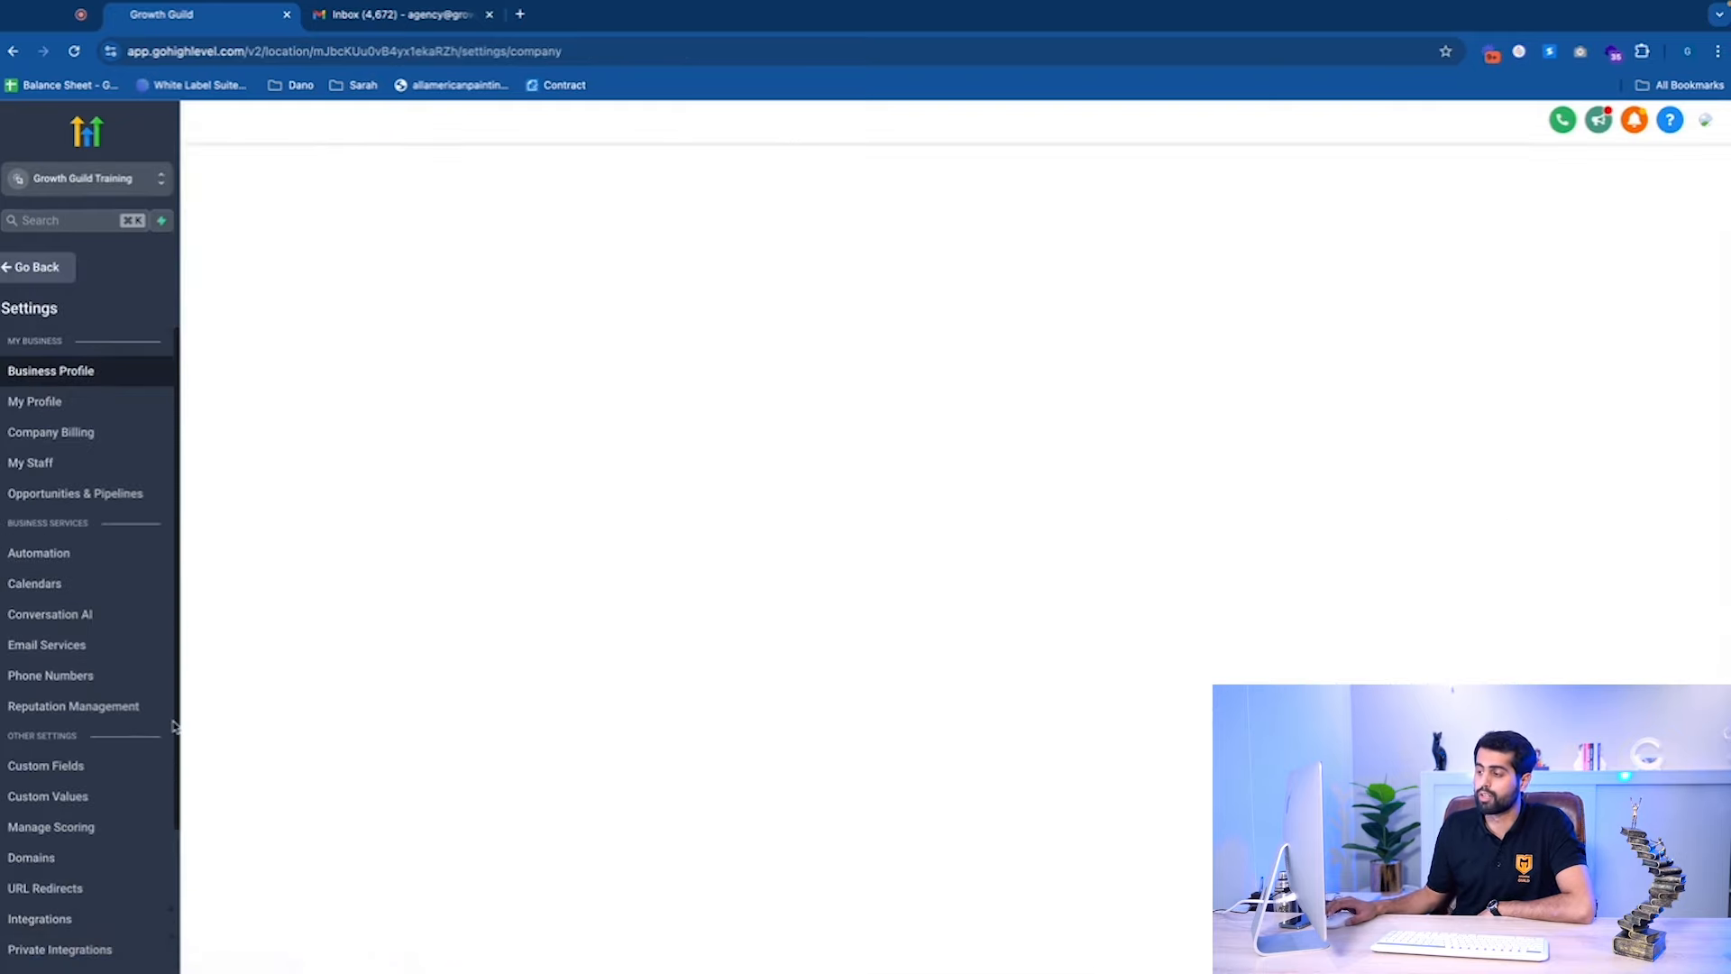
Search custom fields for 'Test single' and bulk-delete the Test Single Line field.
click(101, 768)
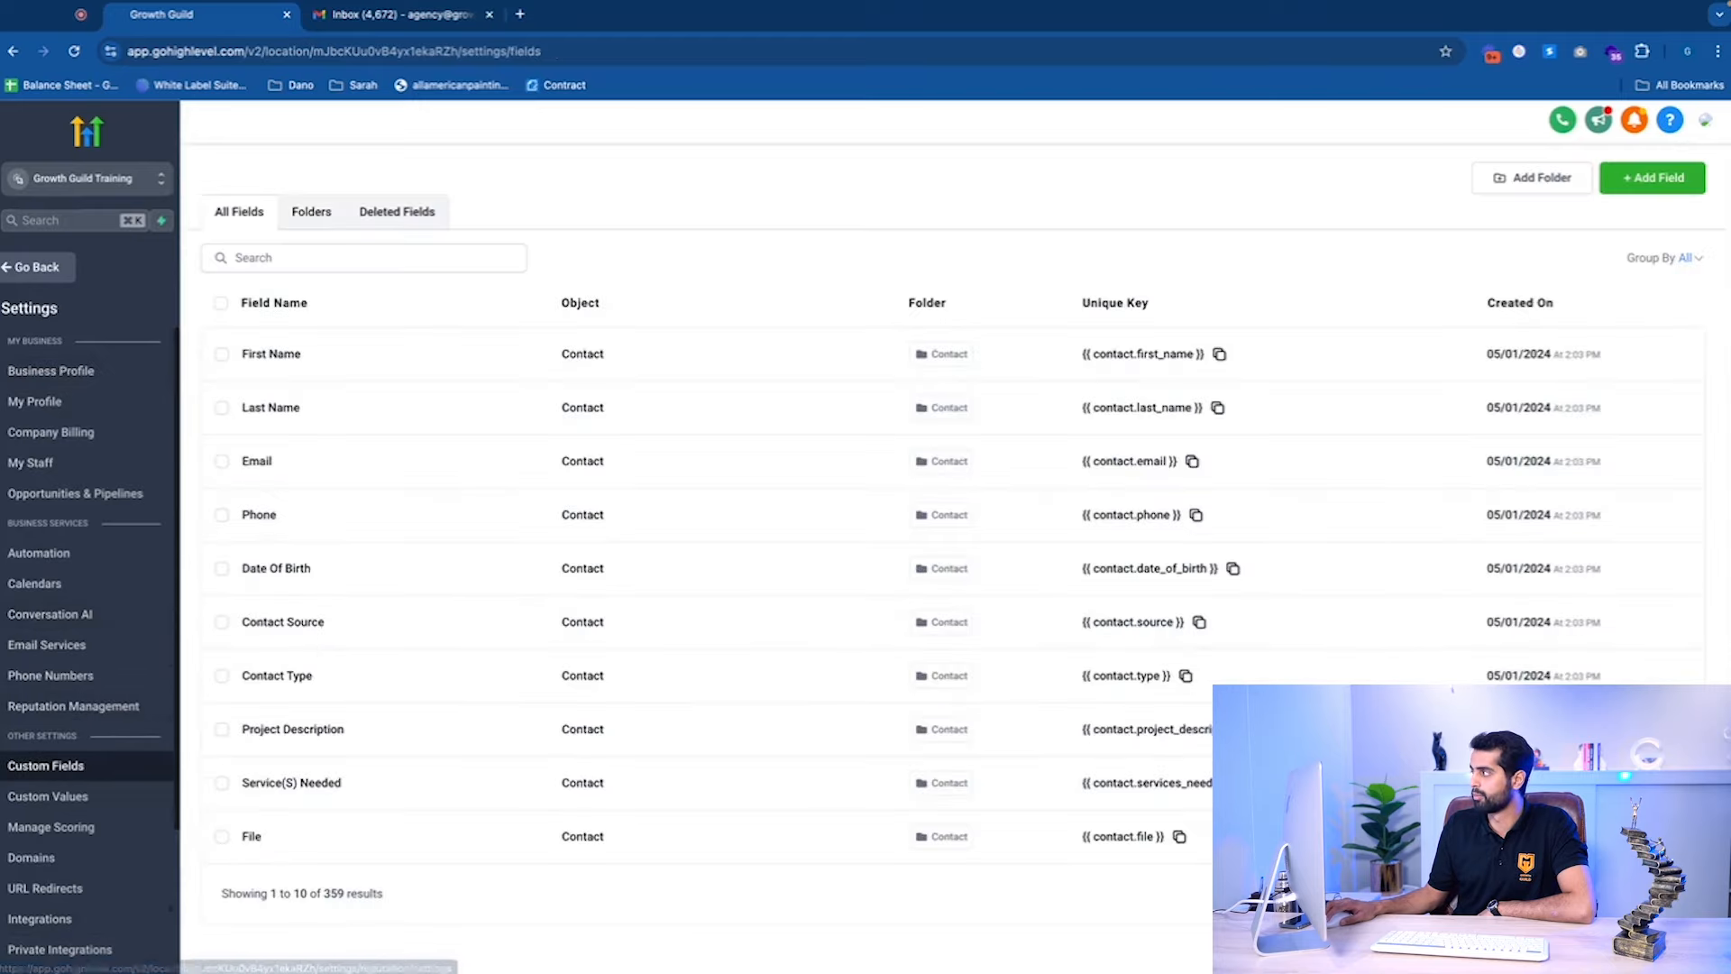
click(347, 261)
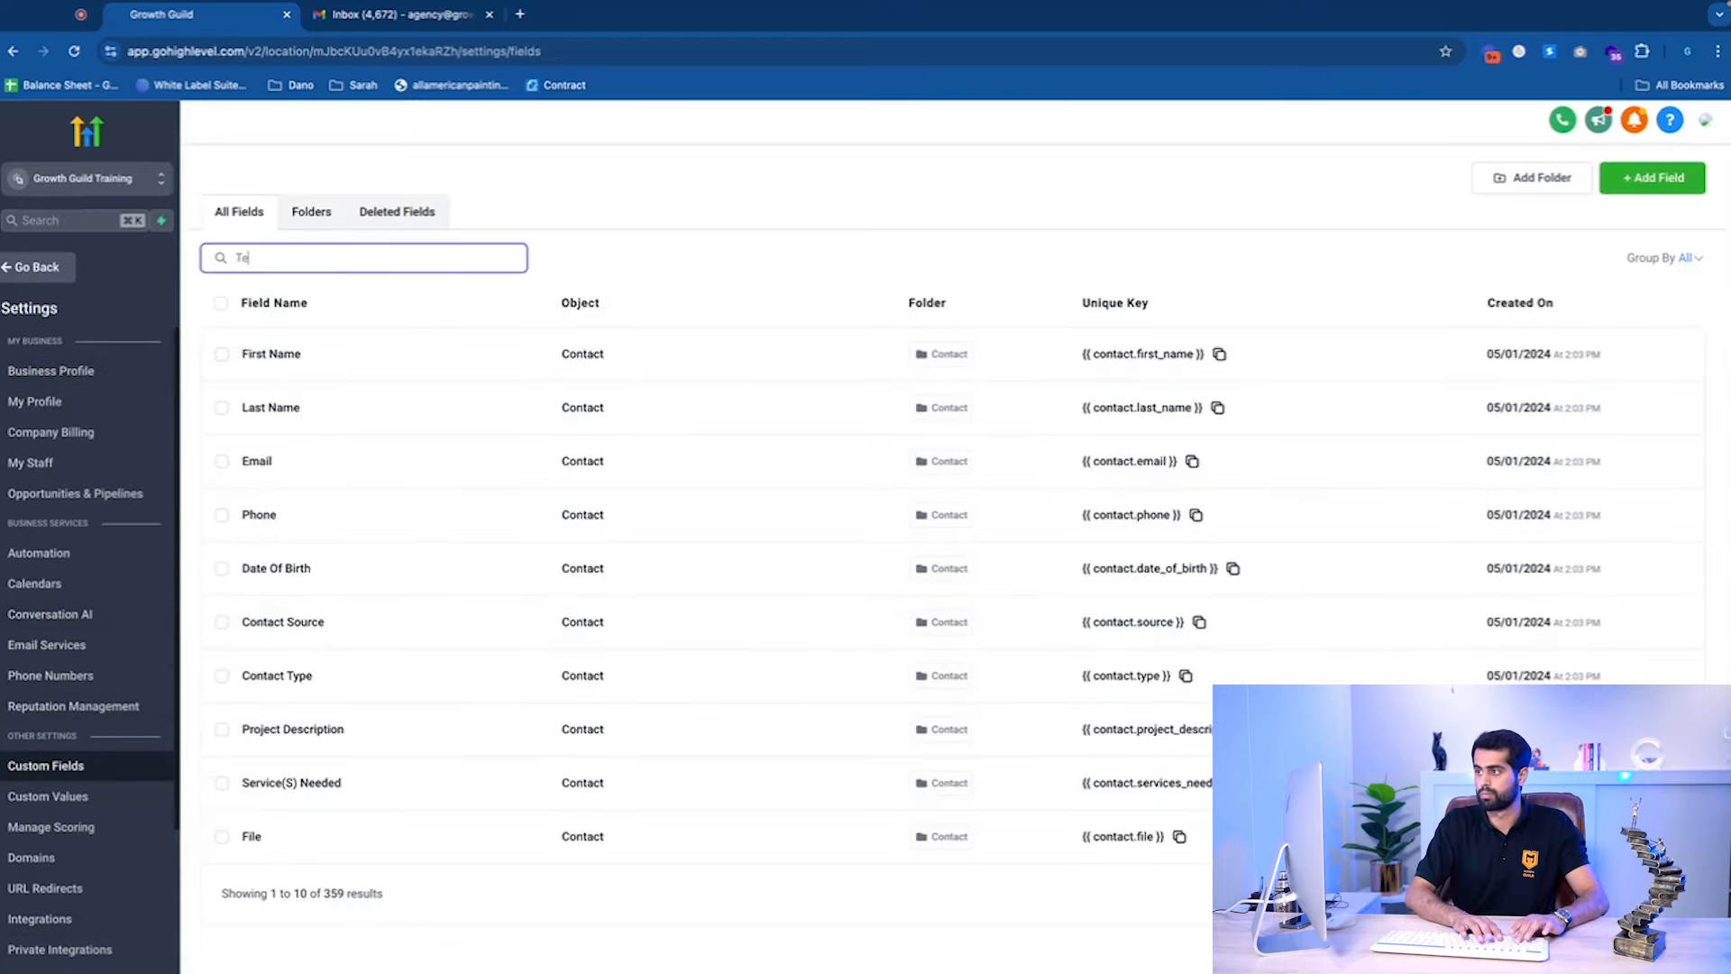
text(Test single)
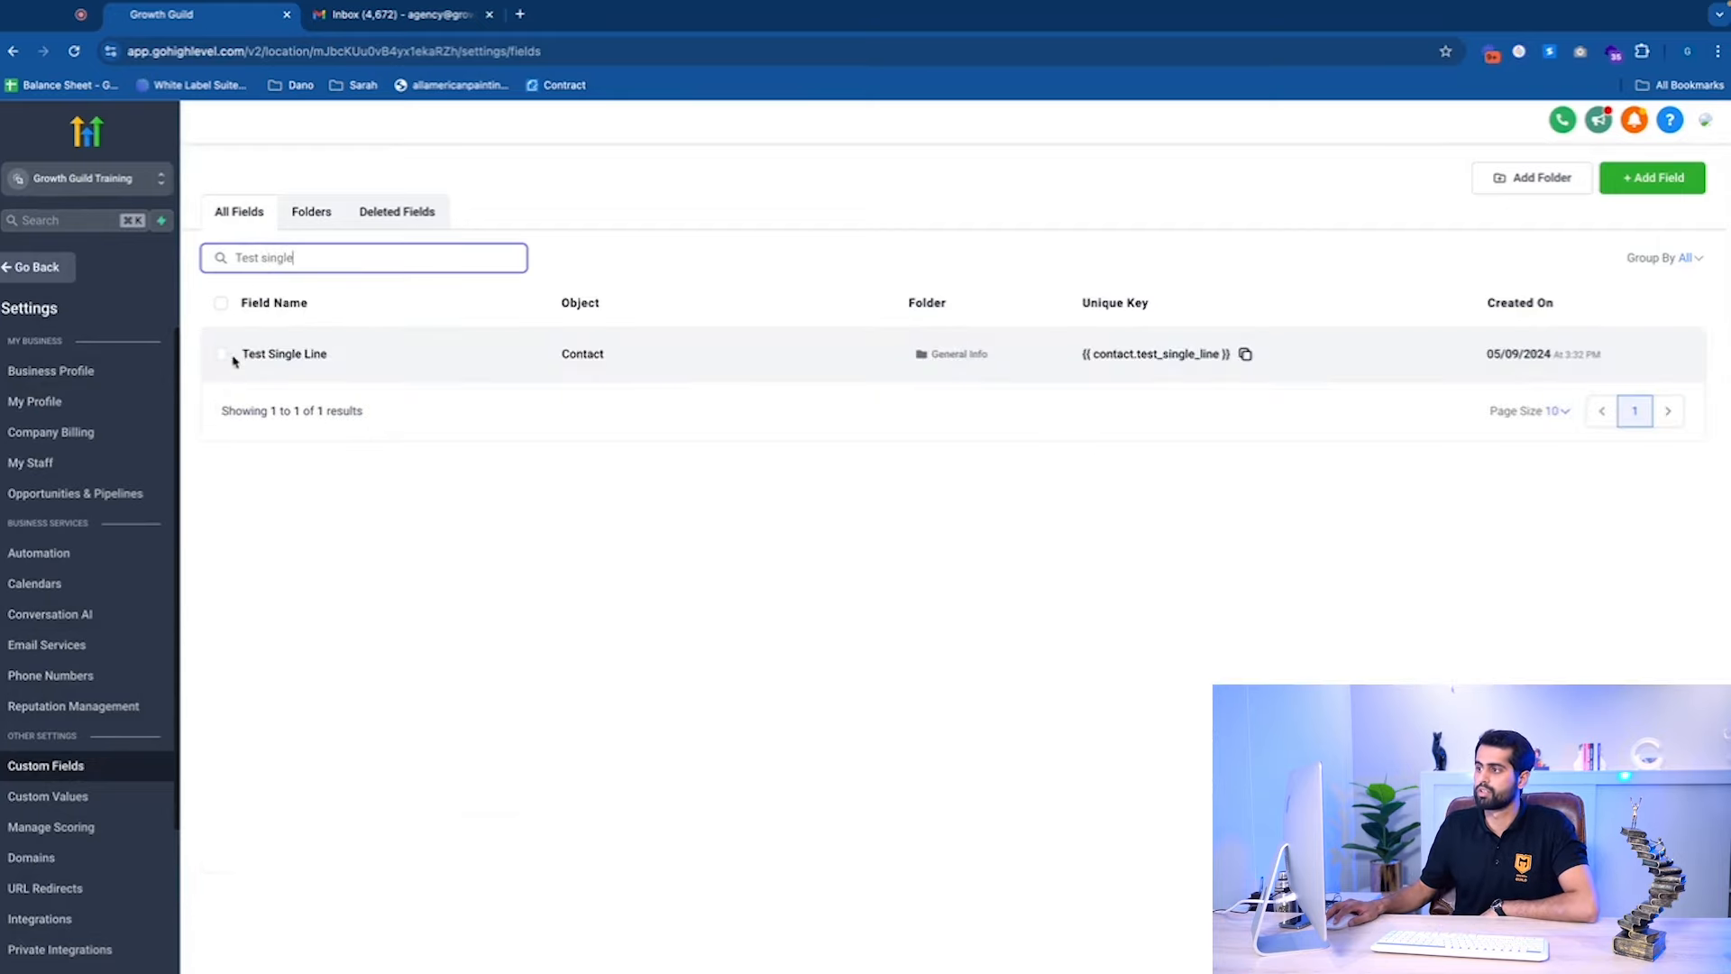
click(222, 354)
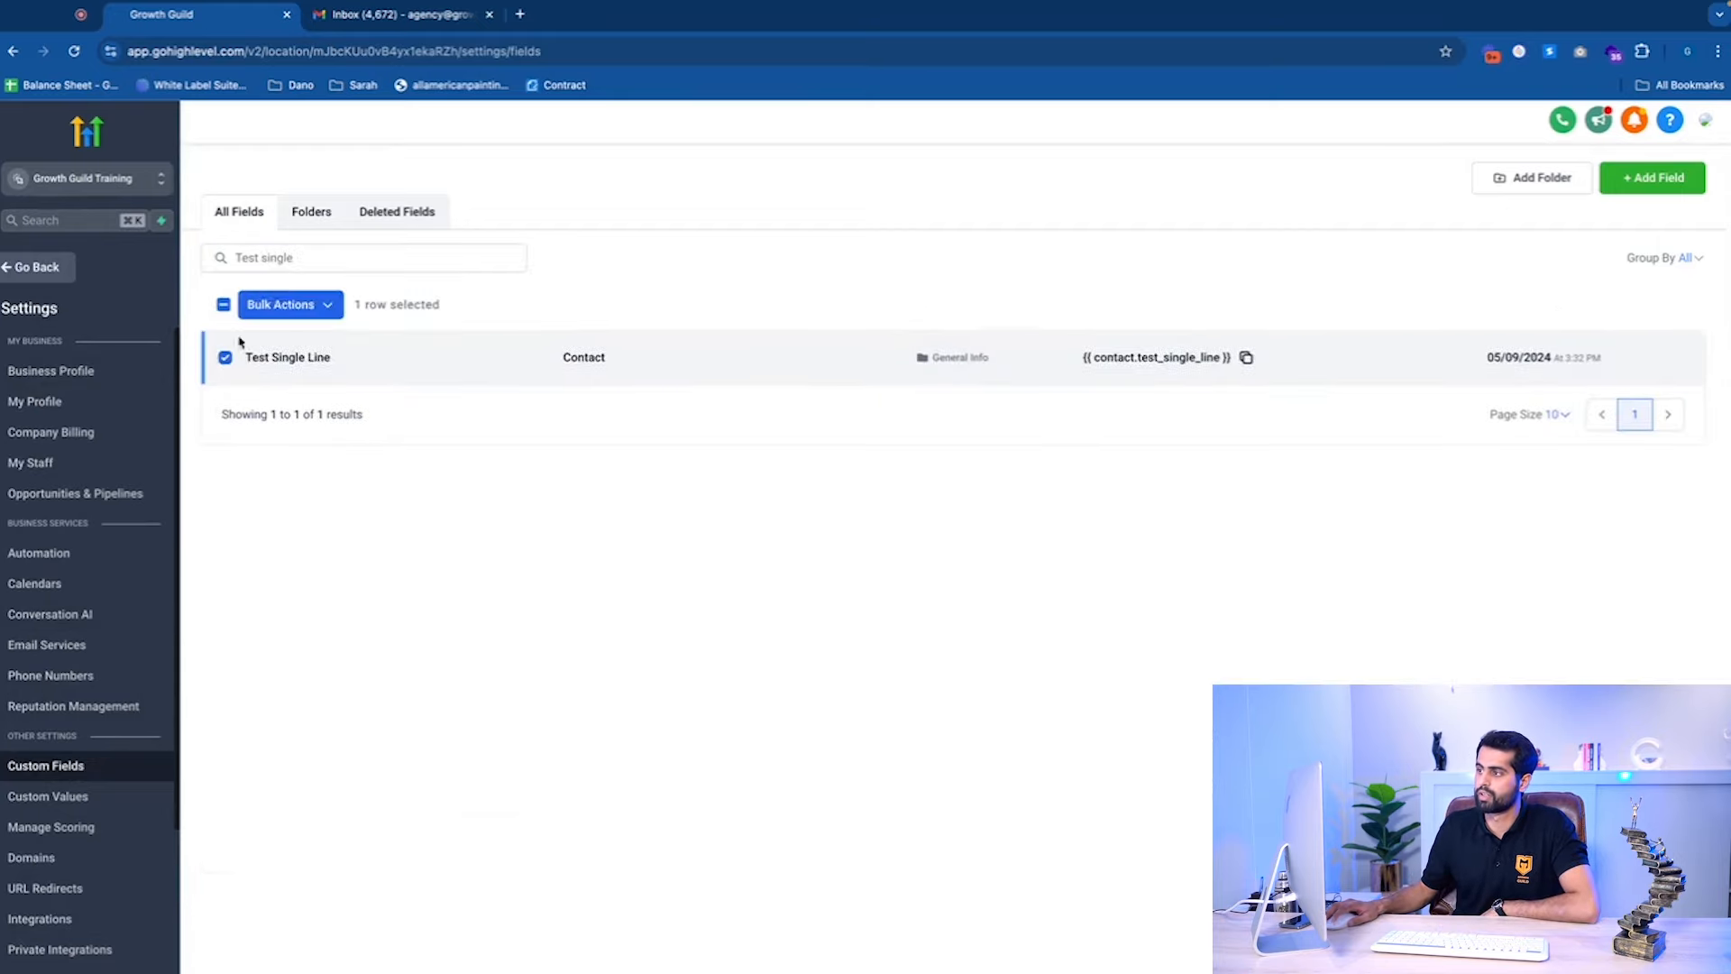
click(285, 304)
click(400, 350)
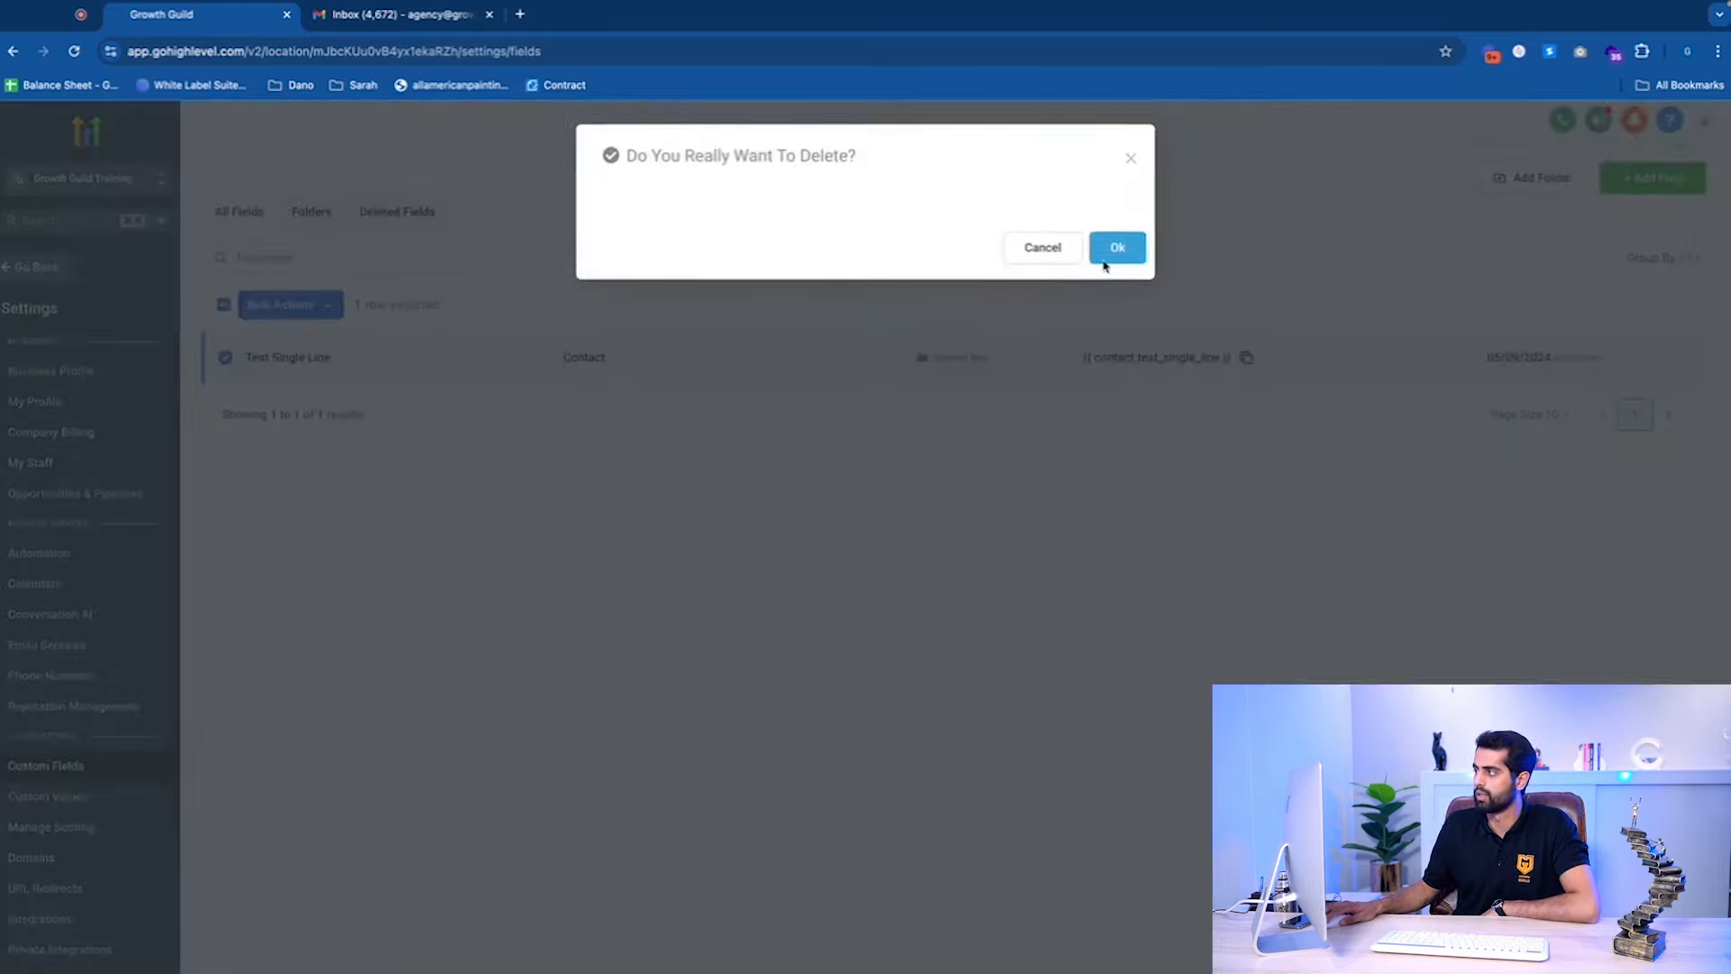
click(1117, 244)
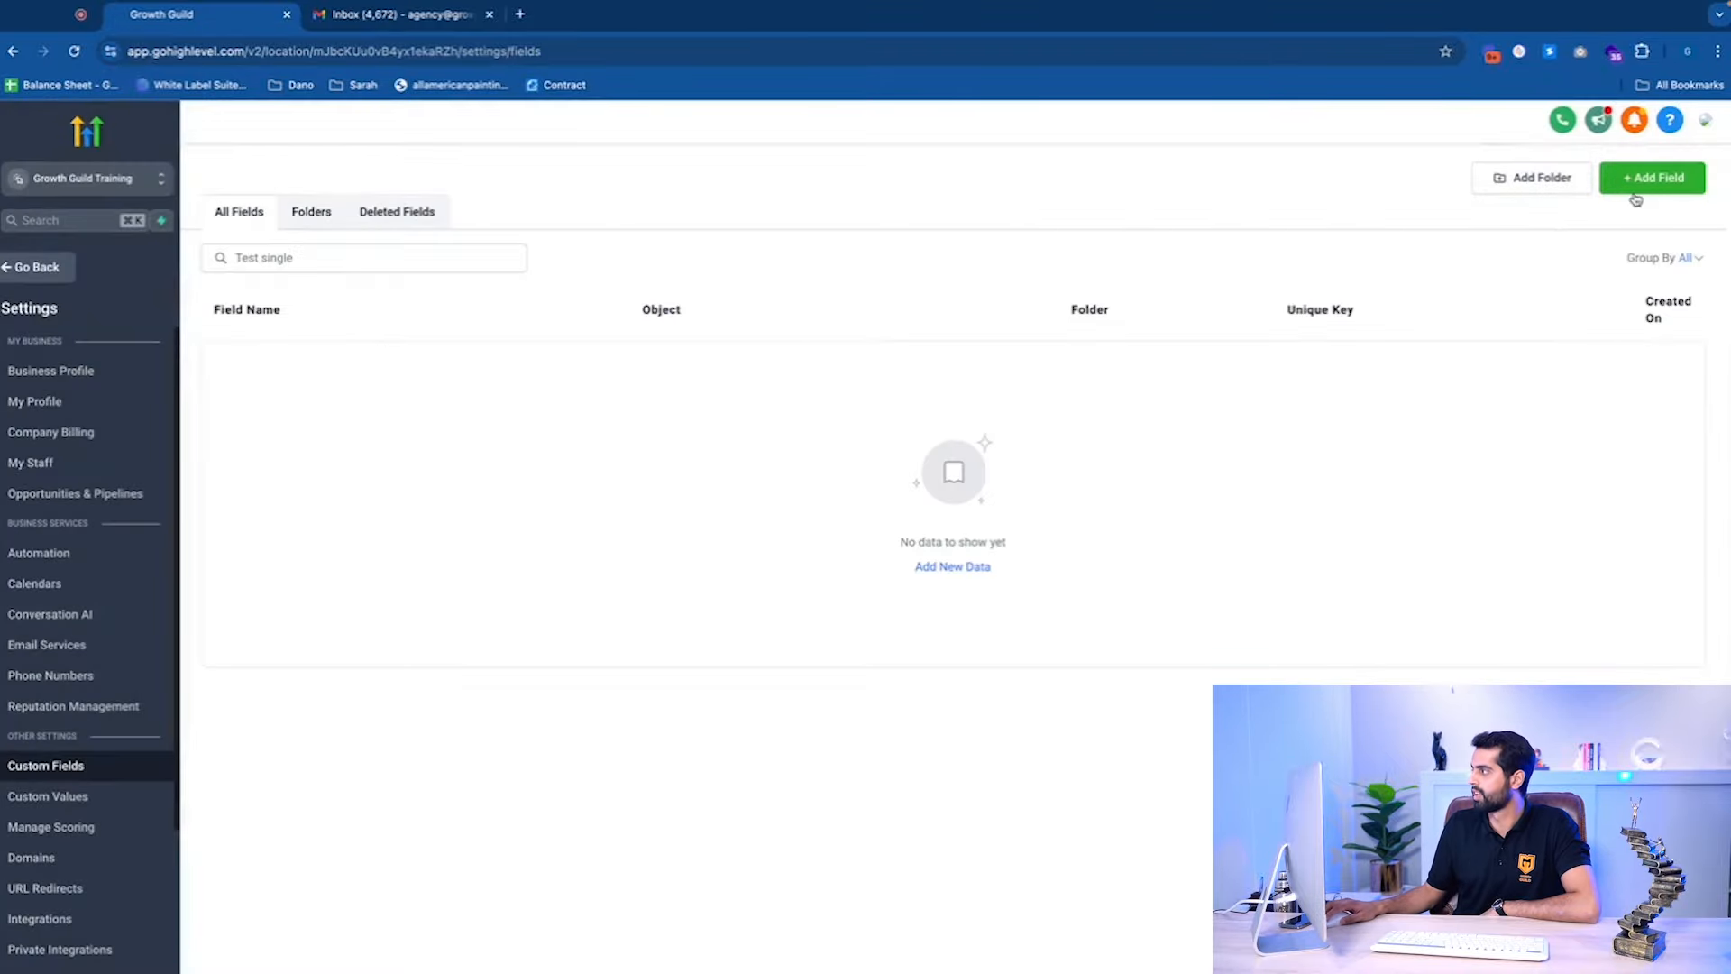
Start a Dropdown (Single) field named Test Drop Down Single Line, with group and object Contact.
click(1636, 192)
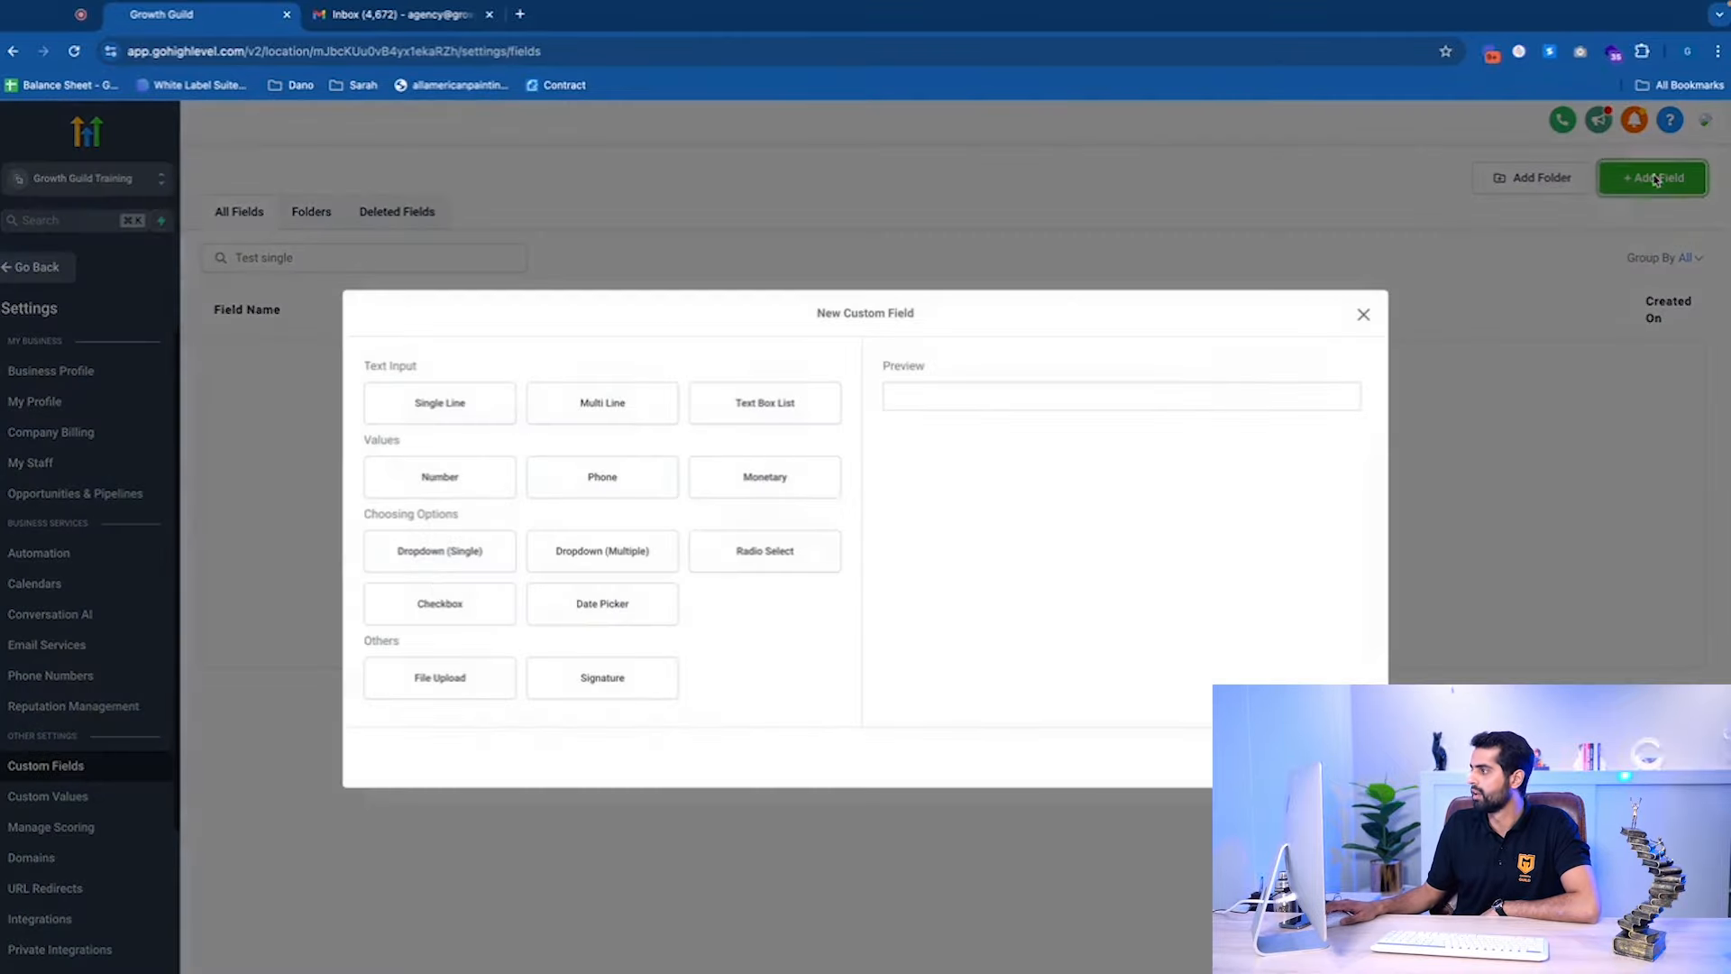
click(499, 563)
click(447, 455)
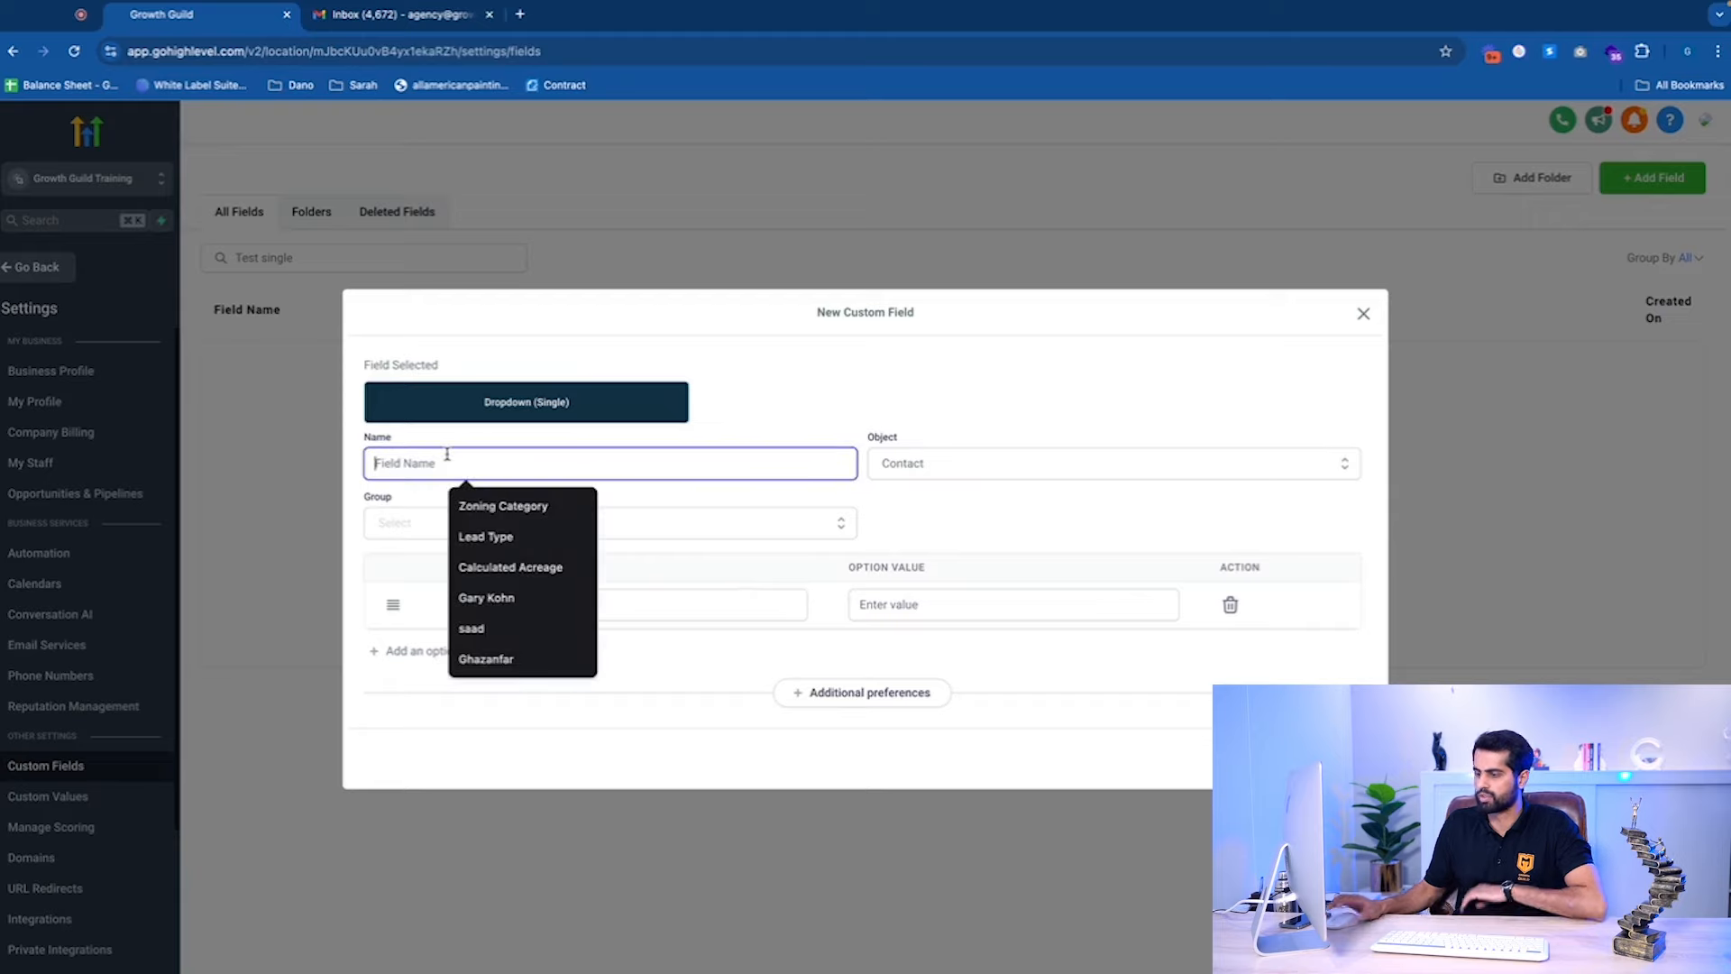
text(Test F)
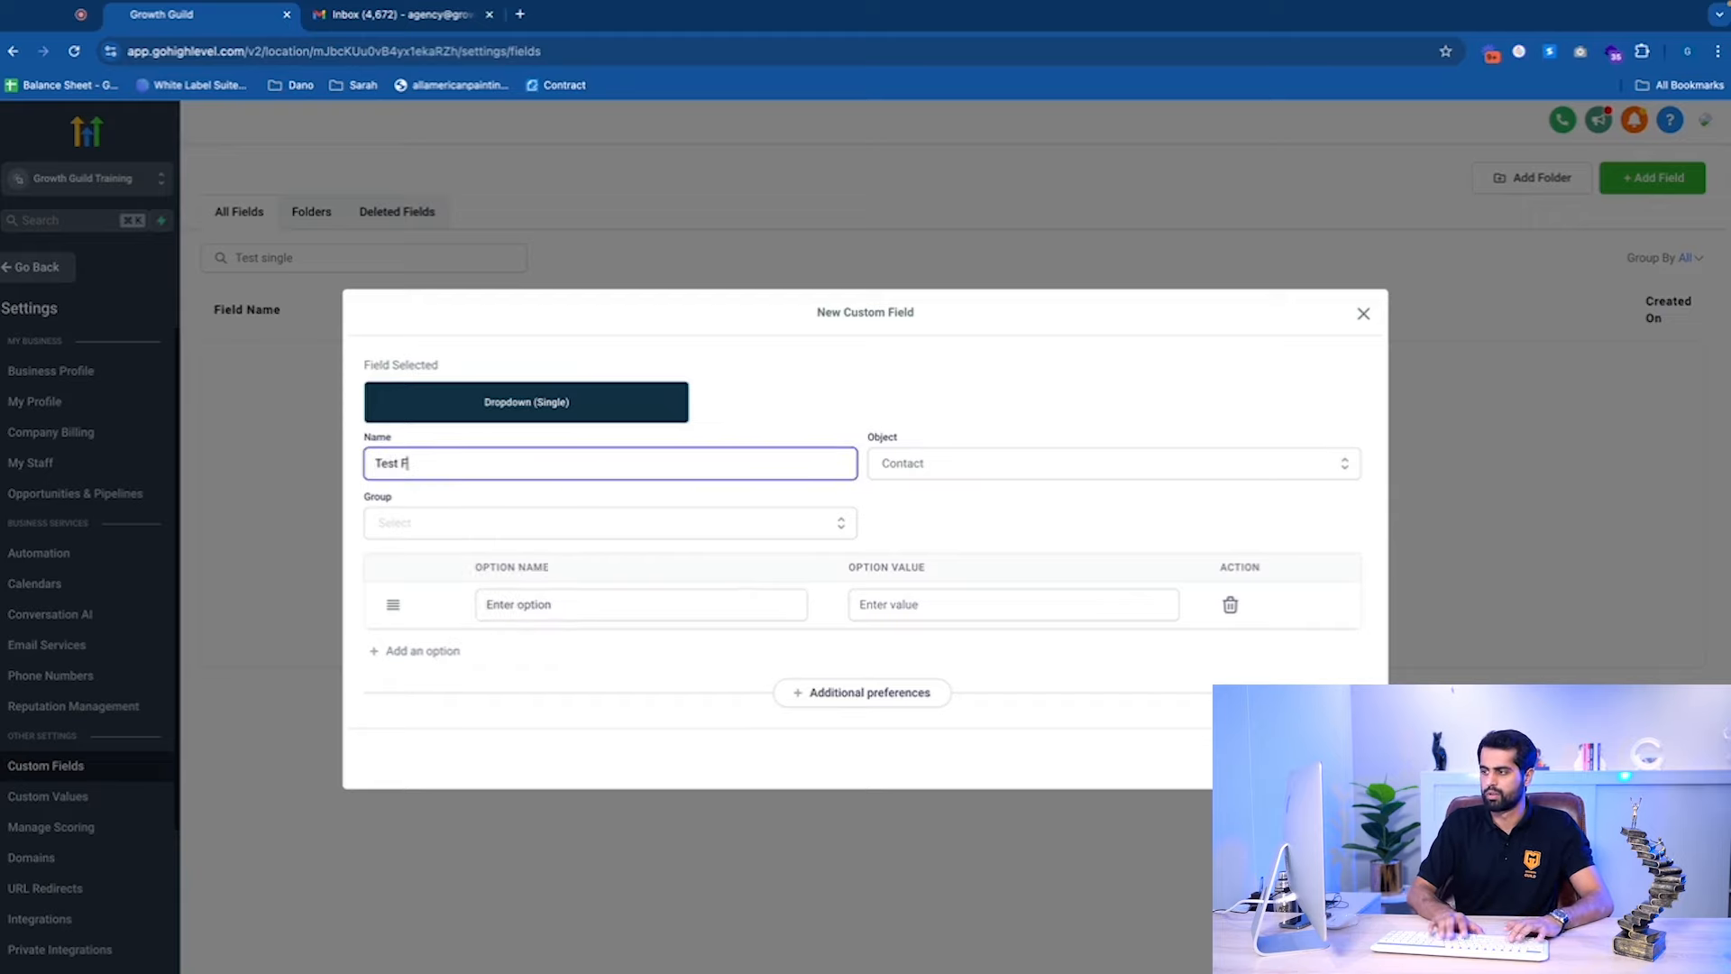
key(BackSpace)
text(Drop Down Single Line)
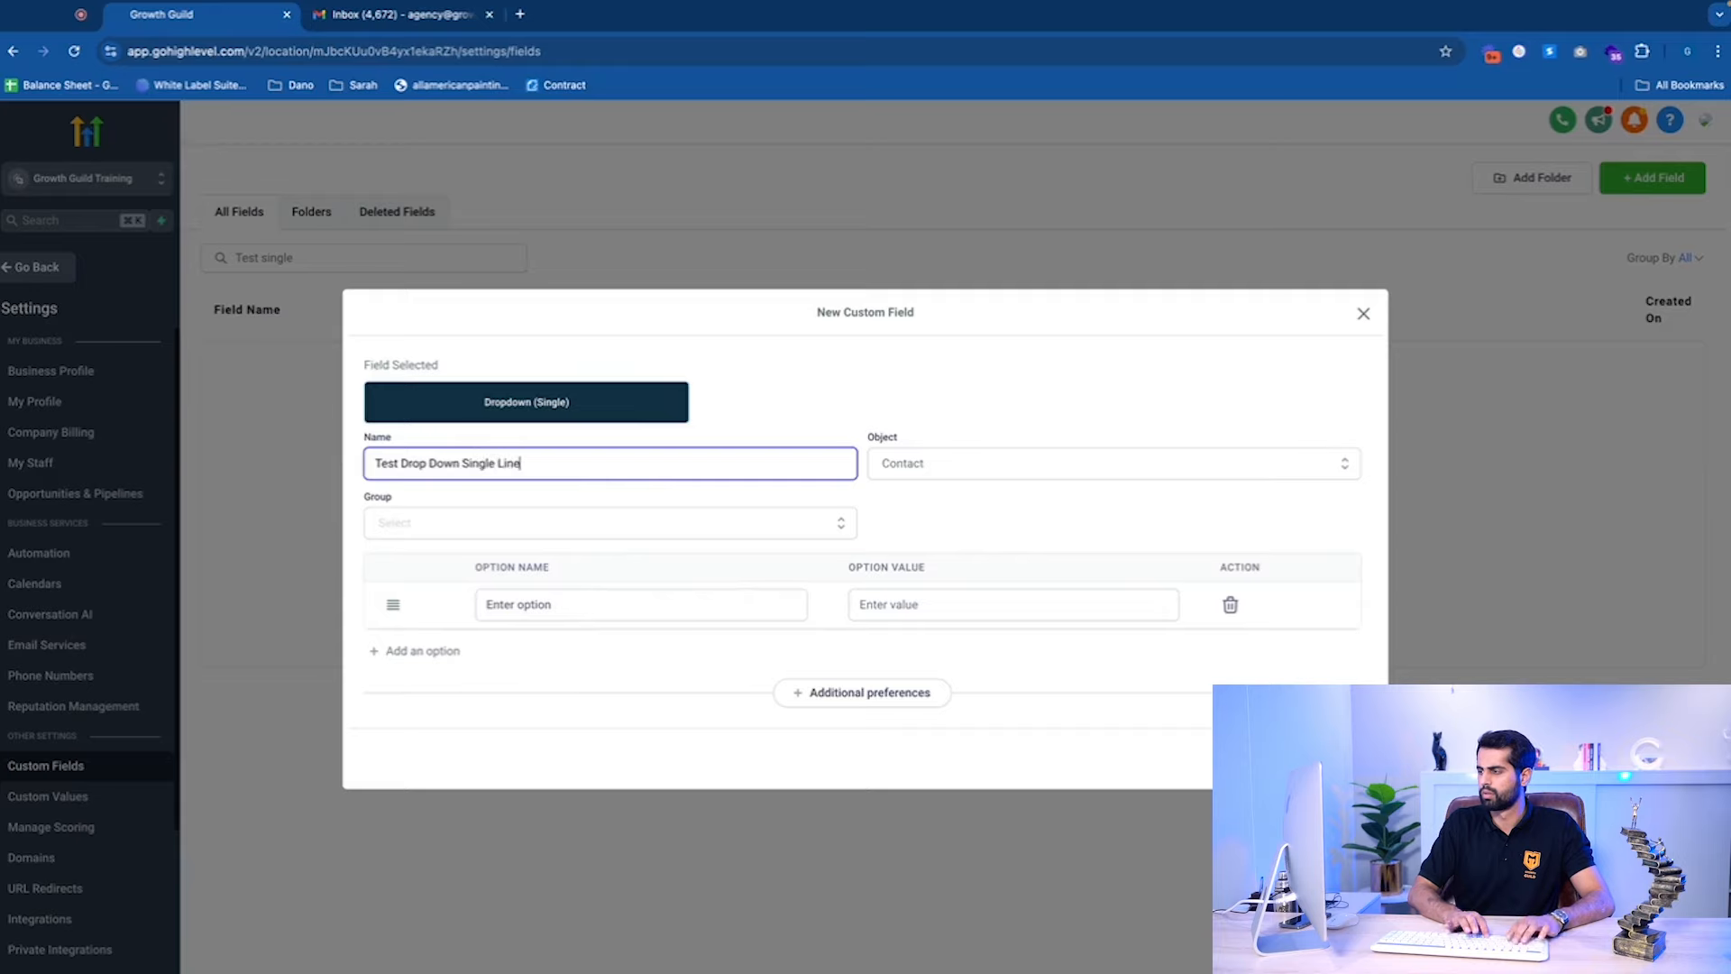
click(551, 530)
click(479, 564)
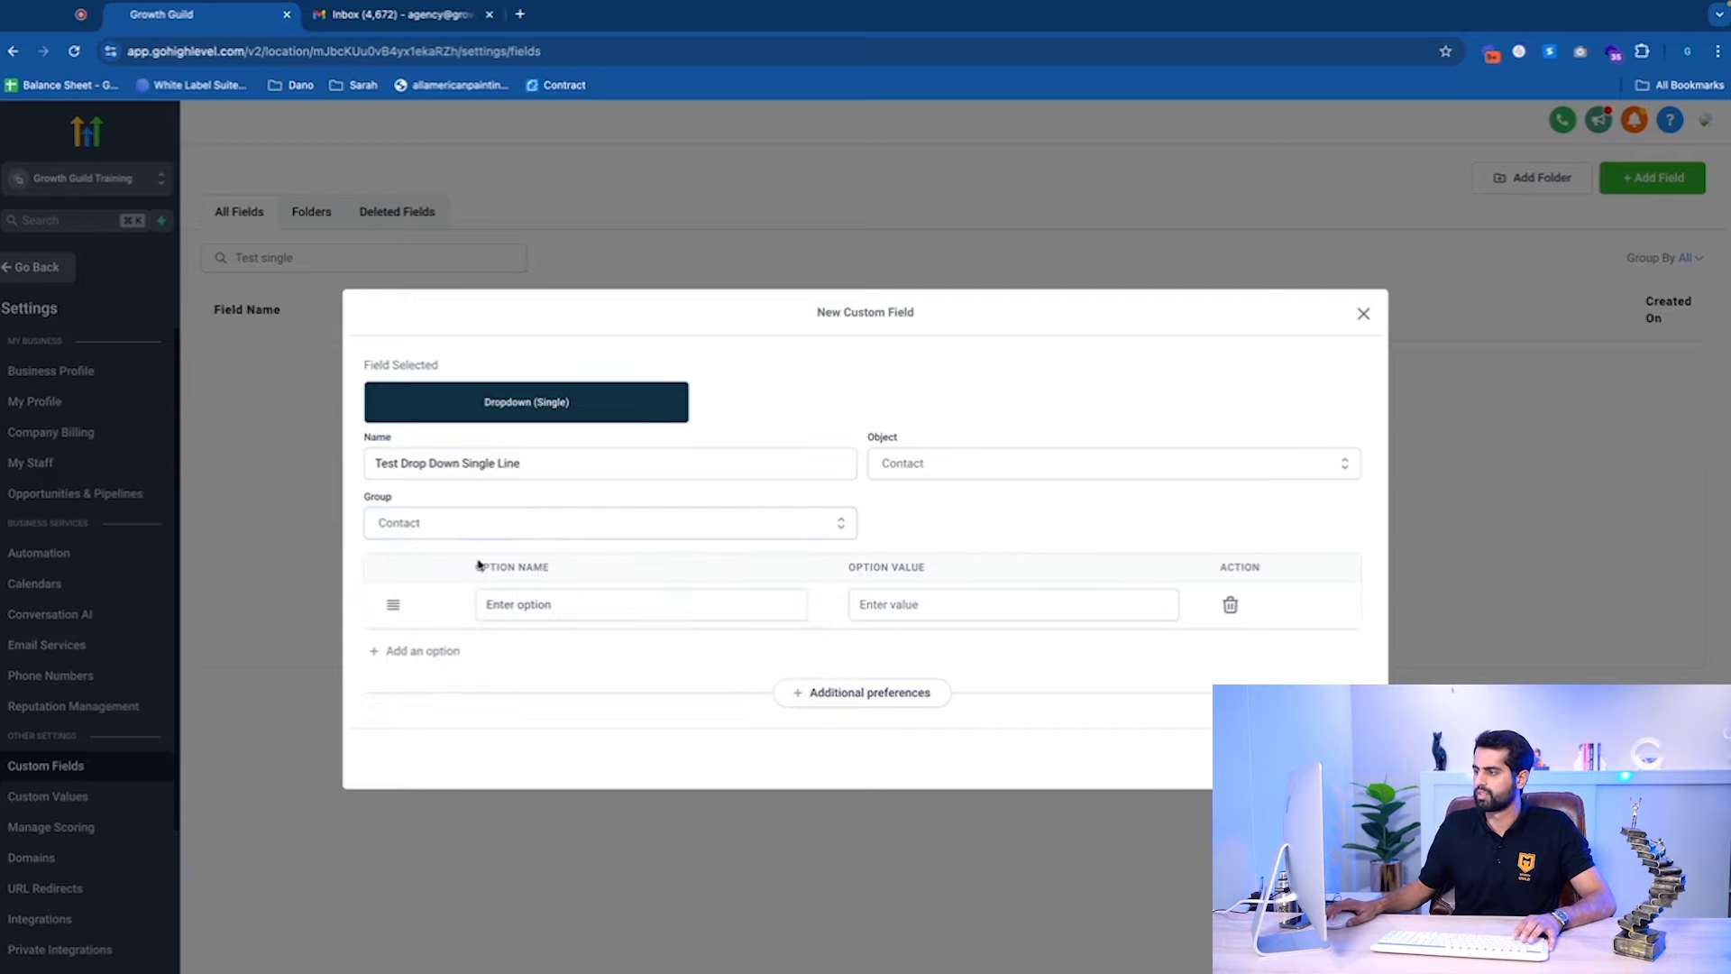
click(1073, 473)
click(986, 502)
Add the options Test 1, Test 2 and Test 3, then save the field.
click(626, 594)
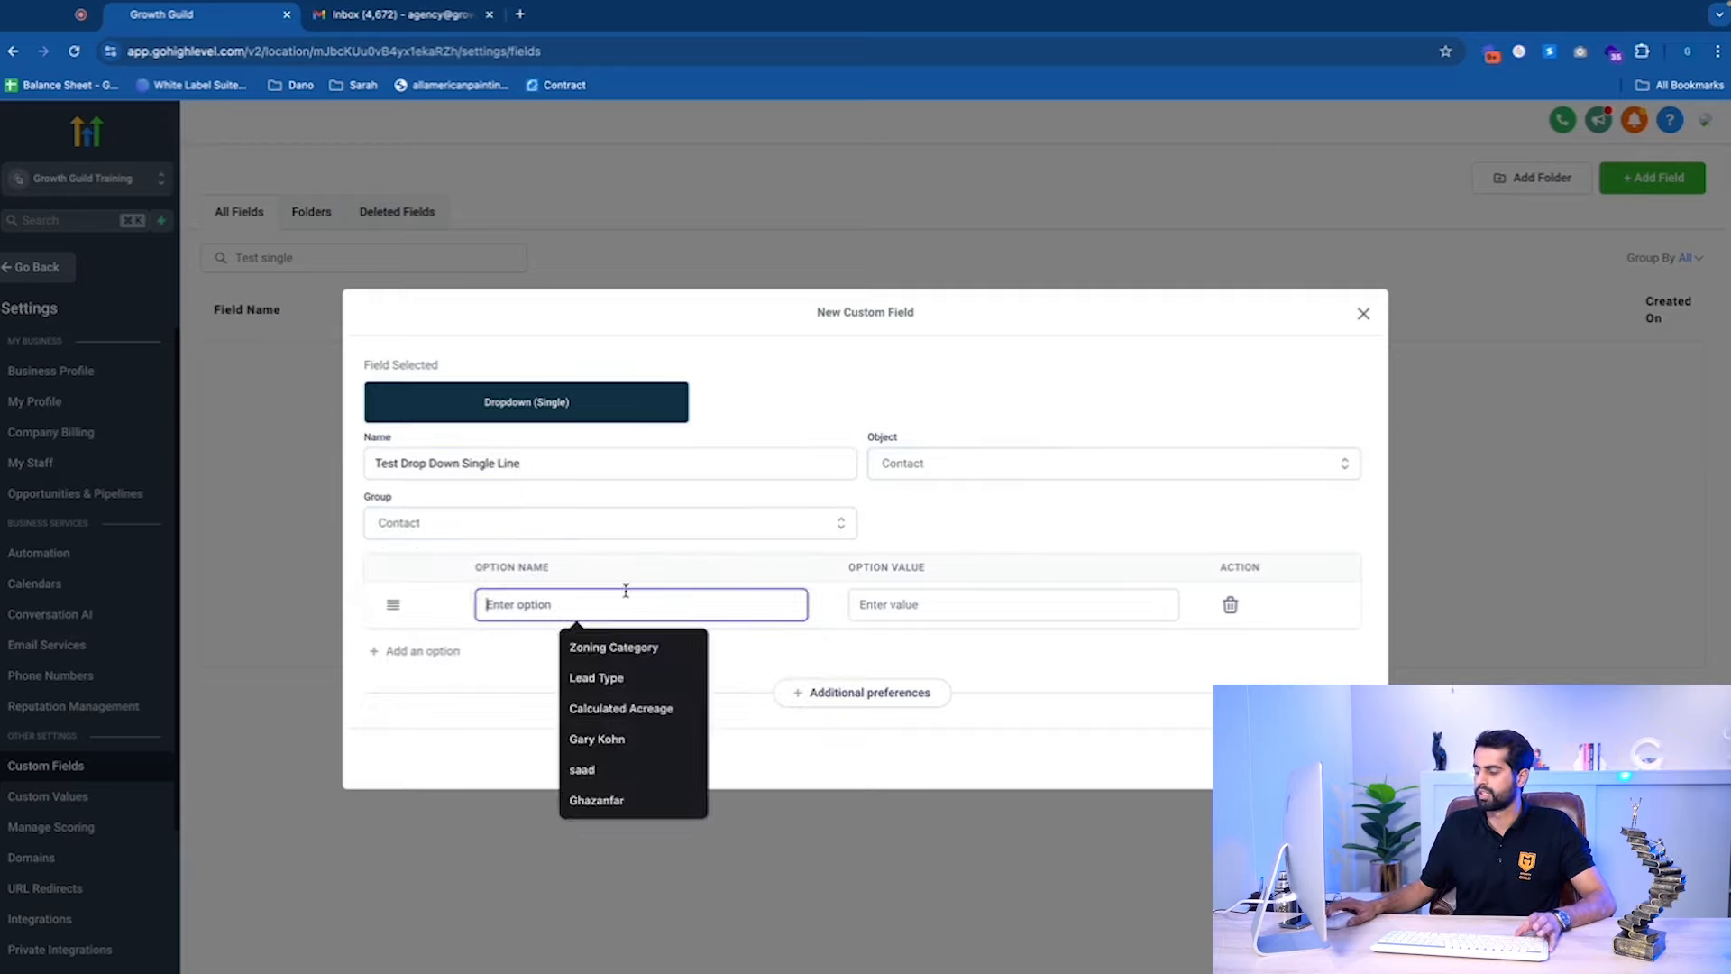
text(Test 1)
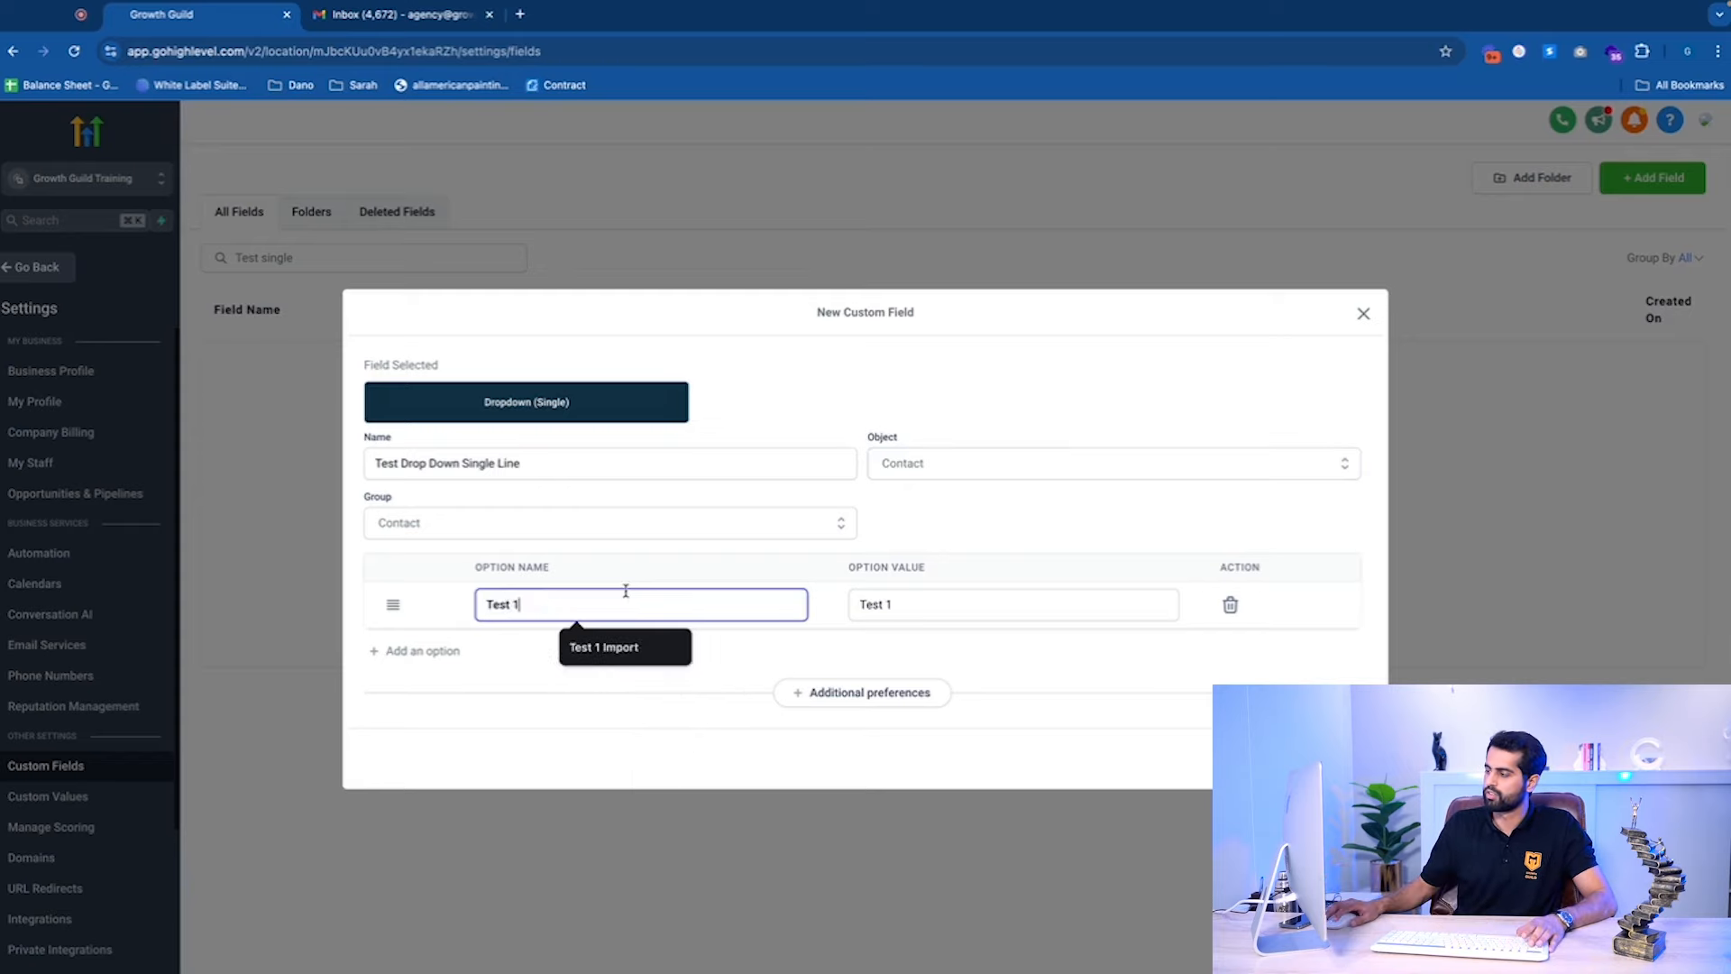
click(417, 651)
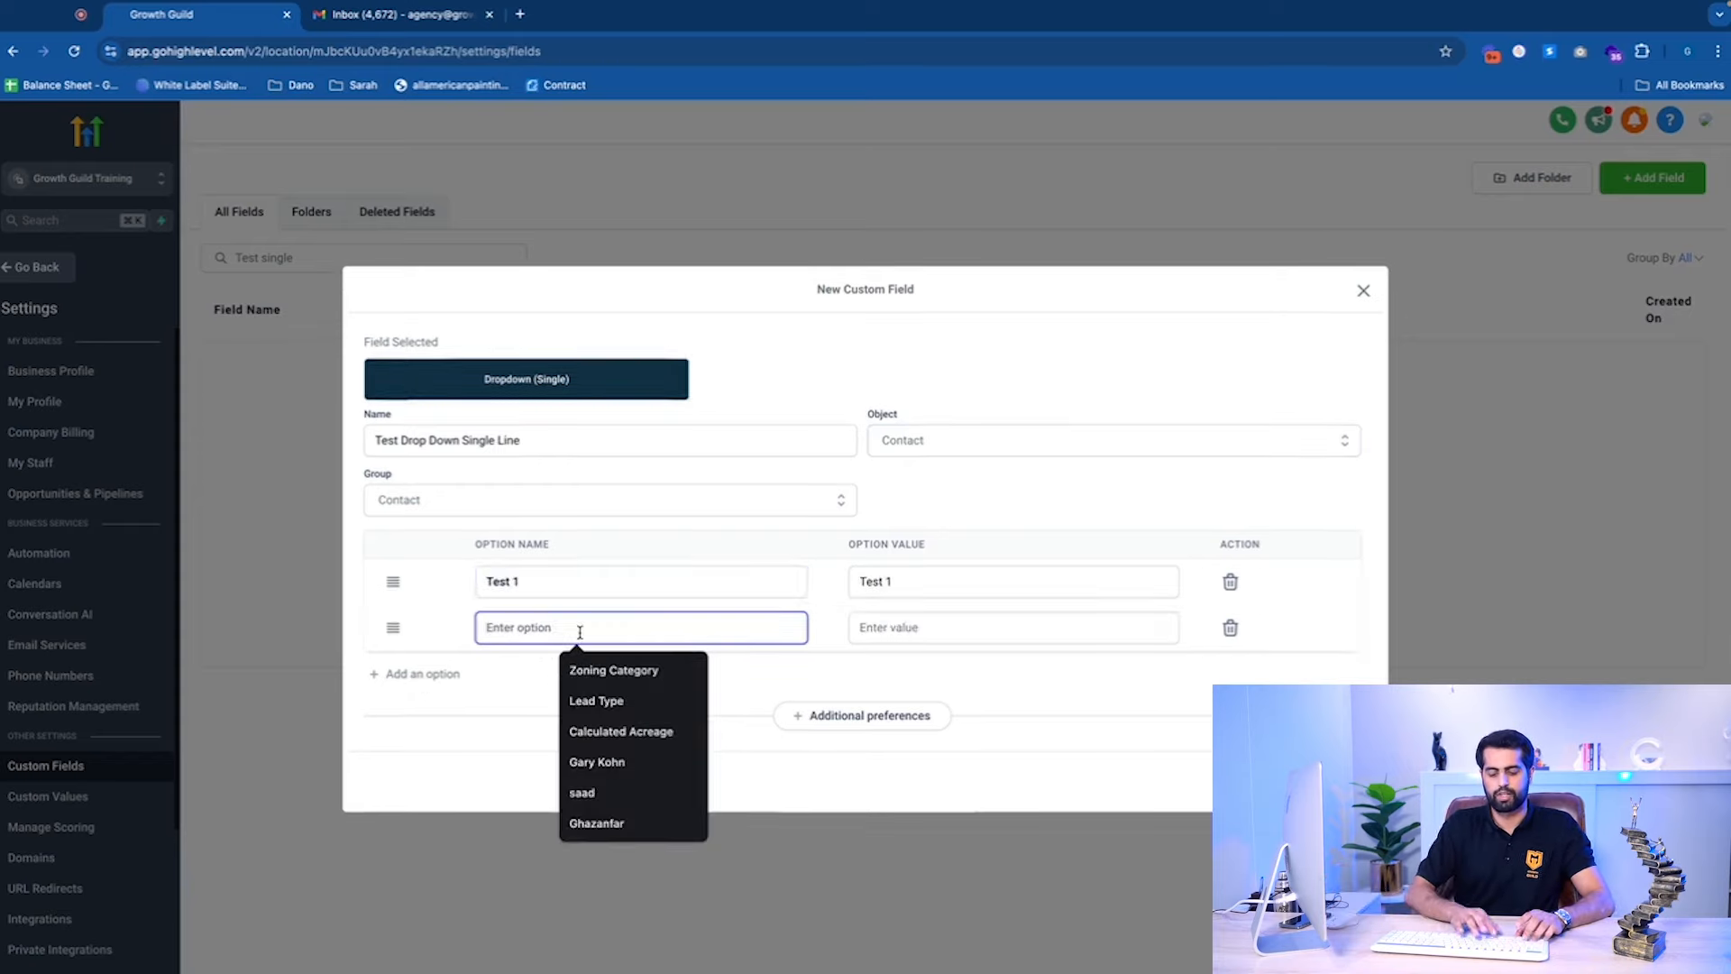
text(Test 1)
key(BackSpace)
text(2)
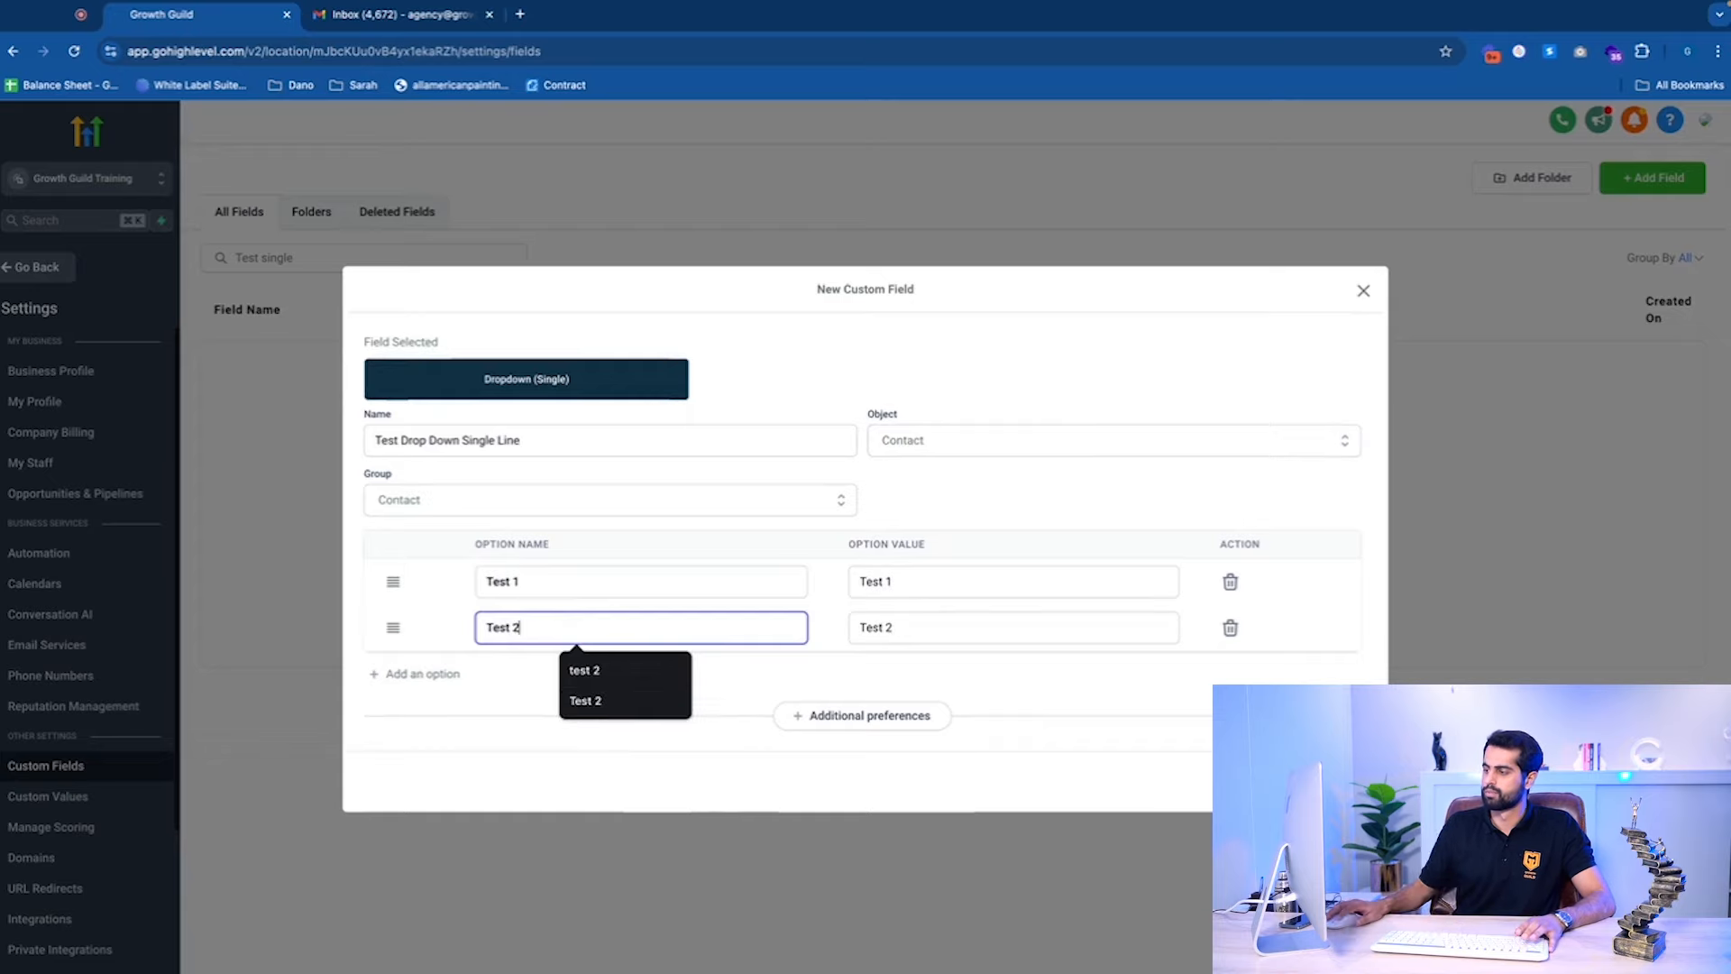
click(448, 674)
text(Test 3)
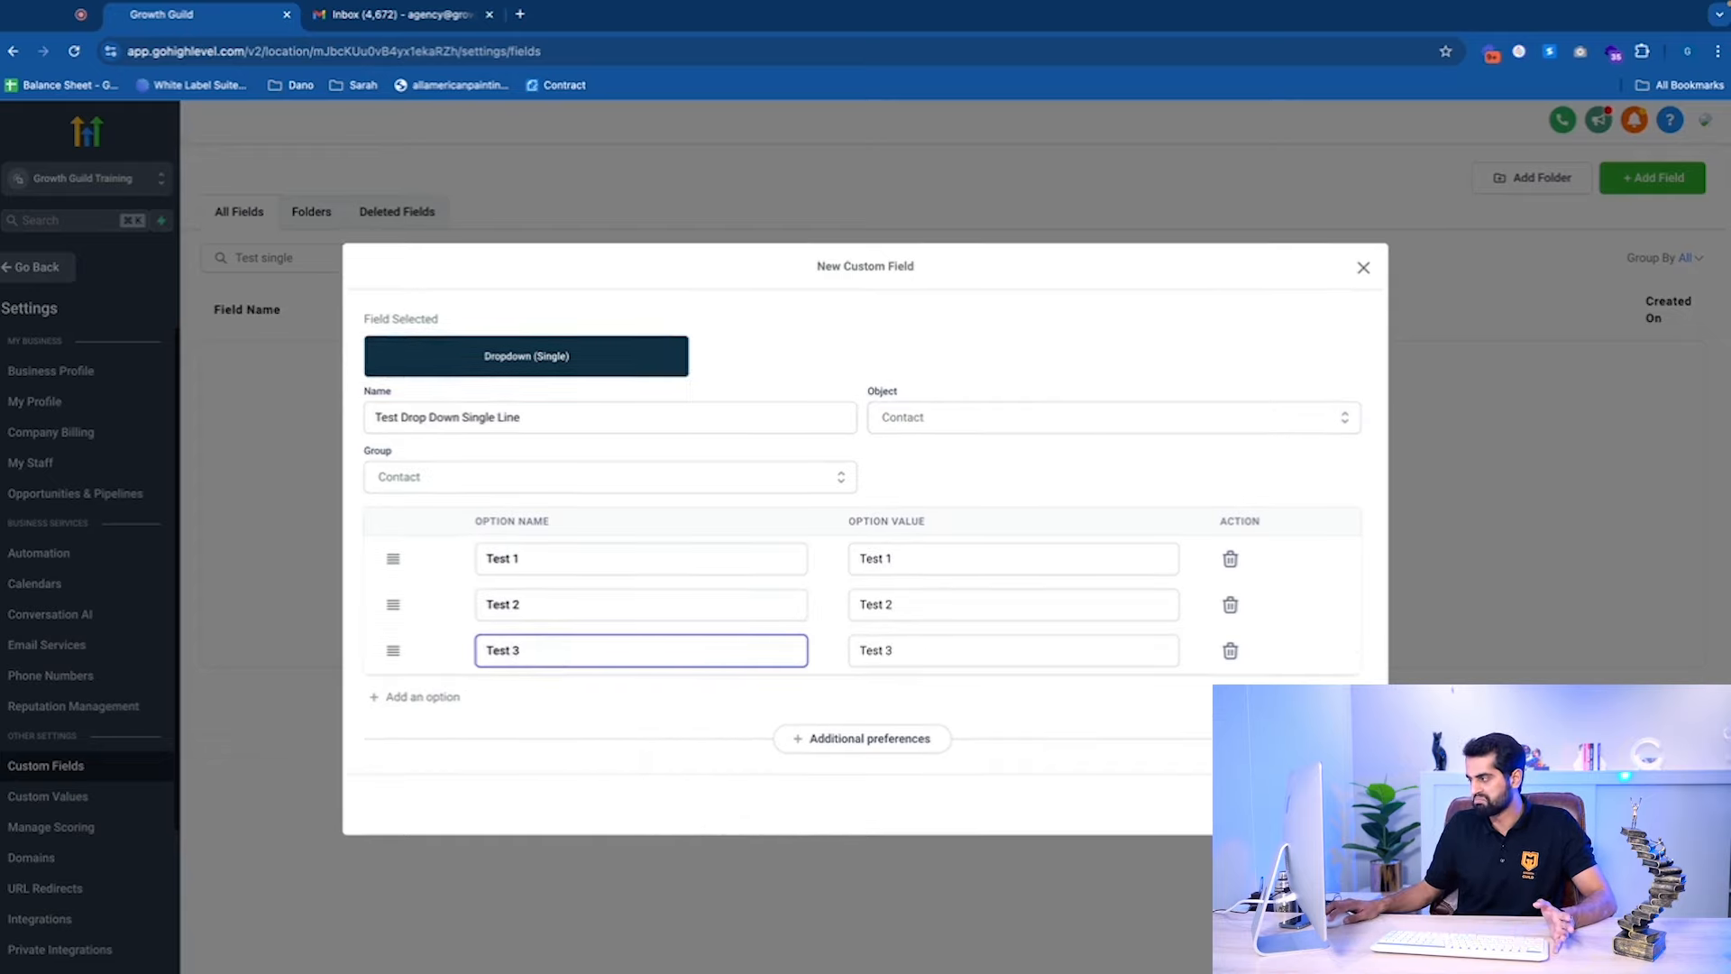
click(1333, 803)
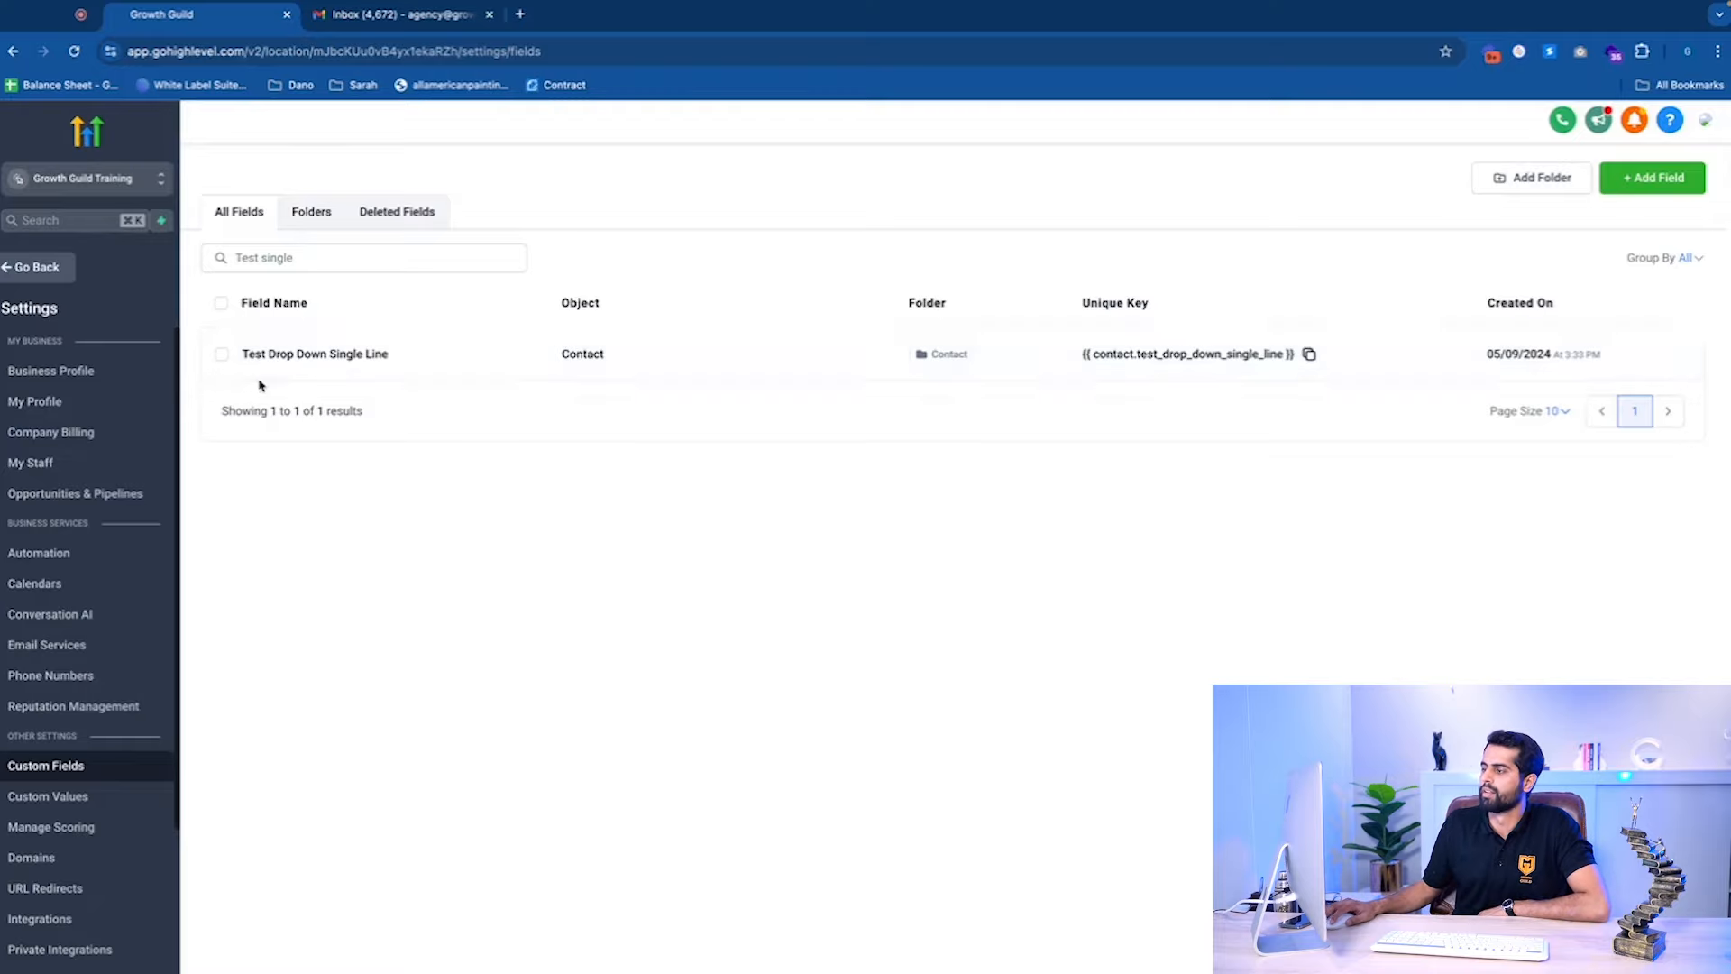
Return to the contact record and locate the new Test Drop Down Single Line field.
click(35, 269)
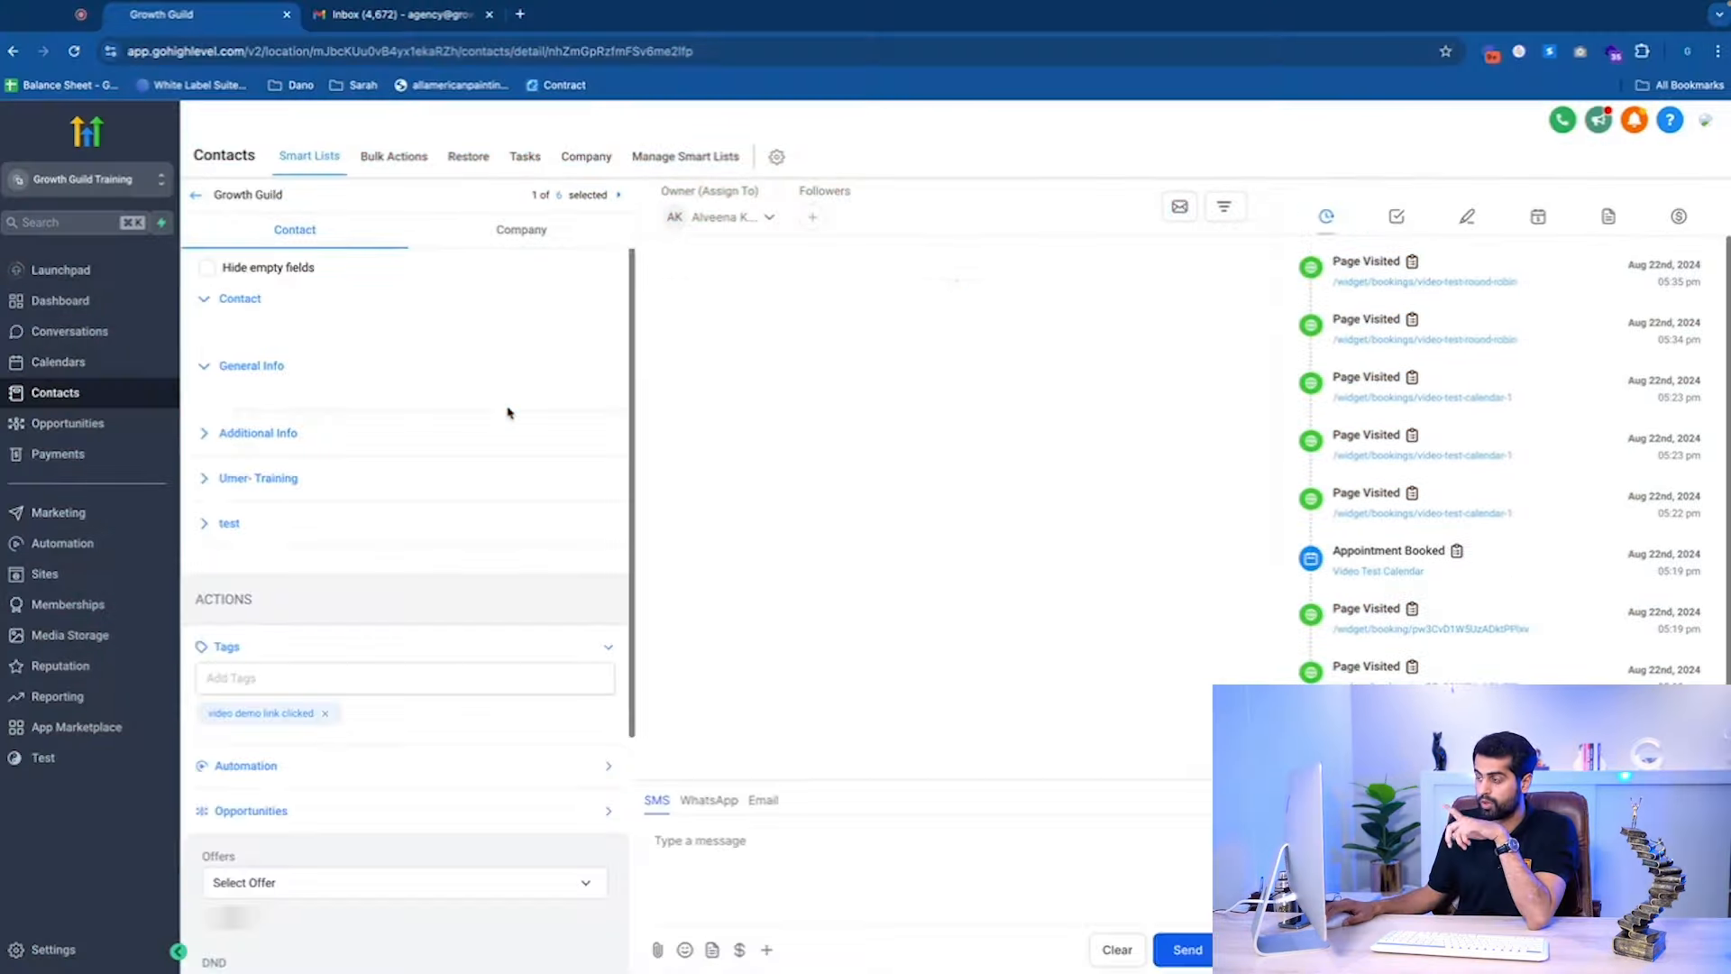
click(218, 301)
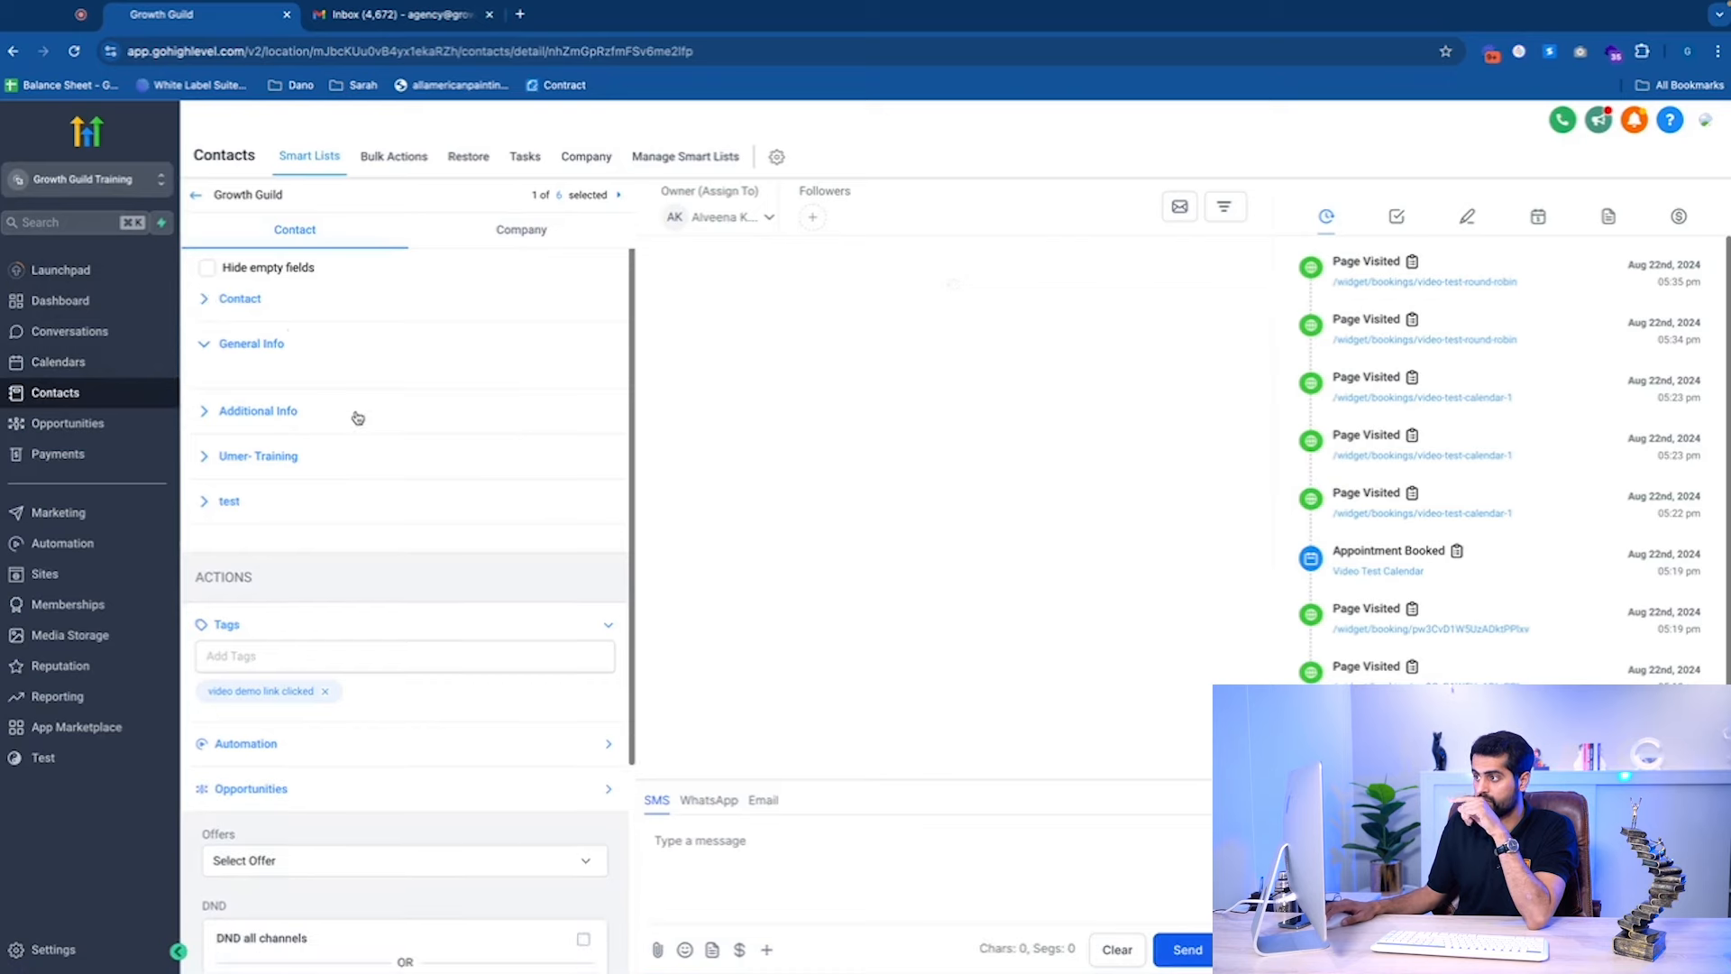
click(242, 301)
scroll(421, 496, down, 10)
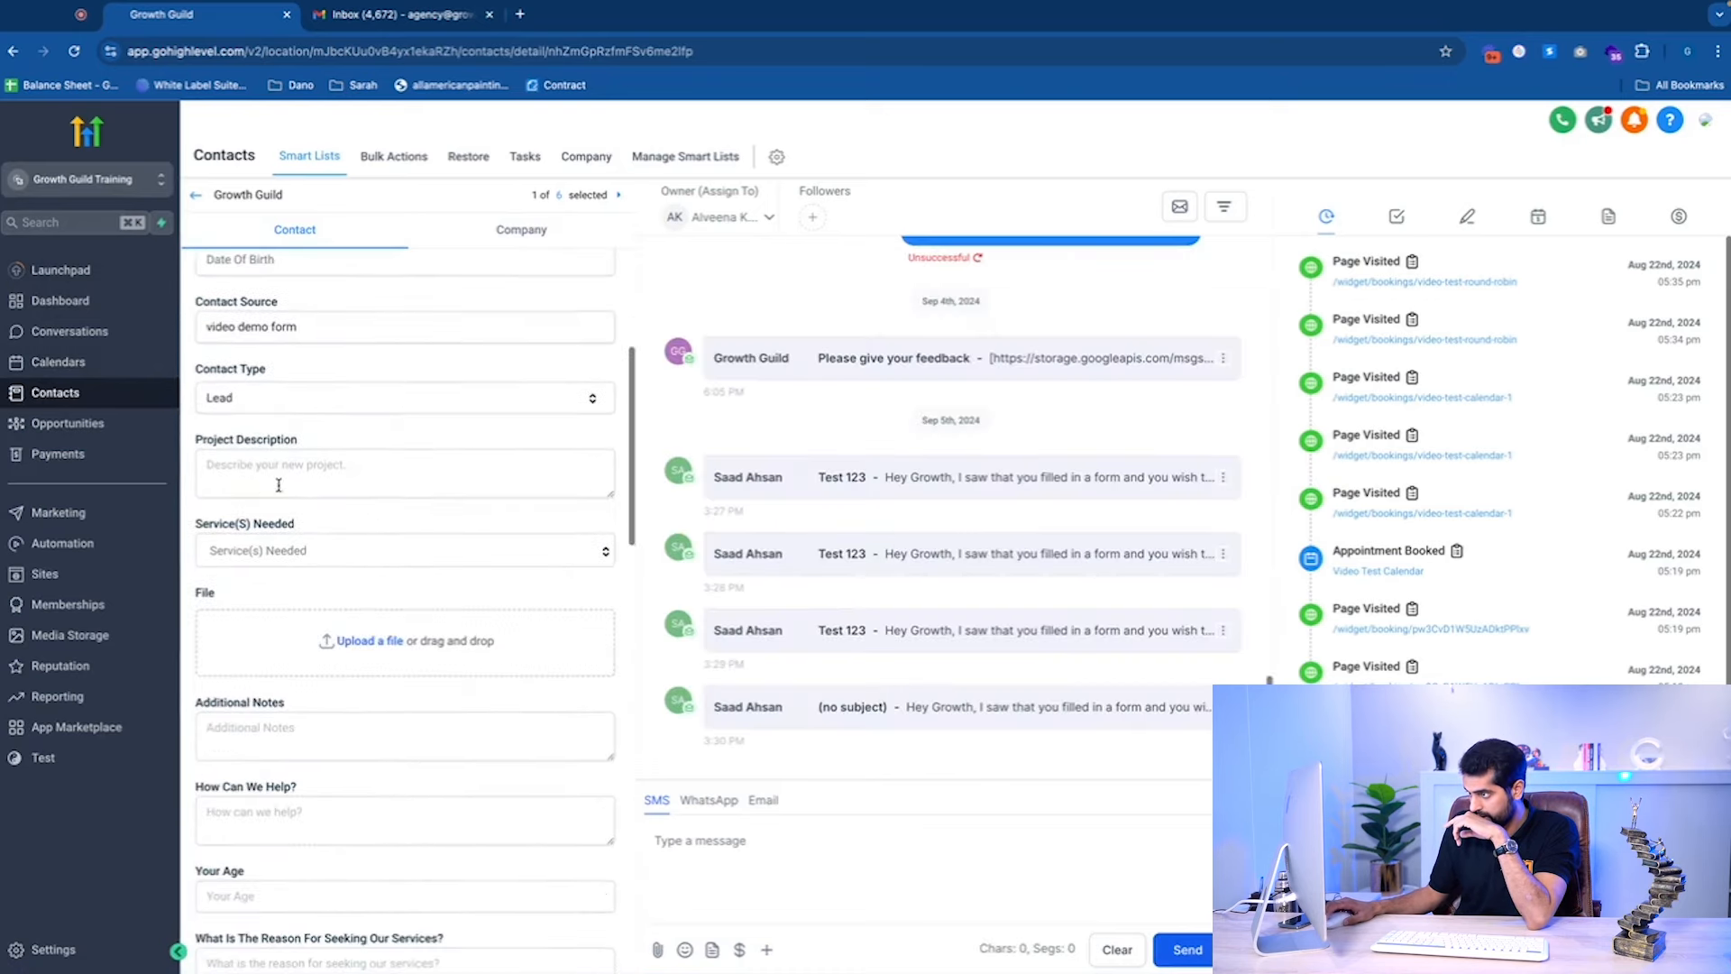
scroll(397, 545, down, 9)
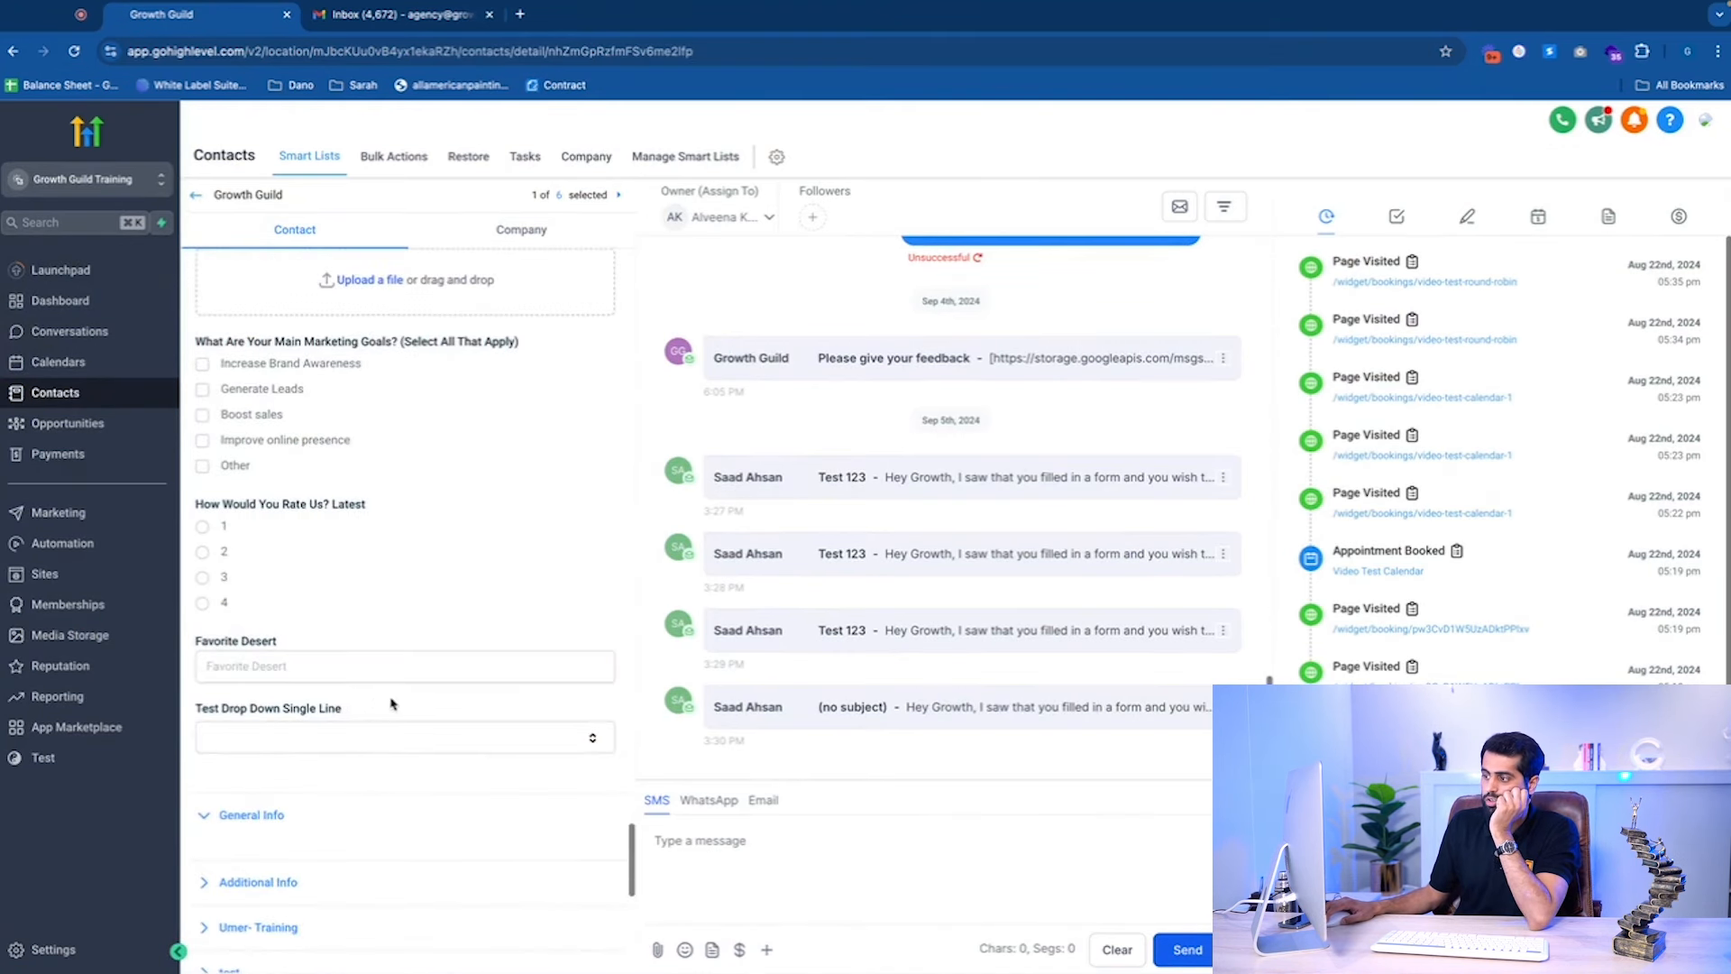
drag(195, 708, 383, 715)
click(399, 579)
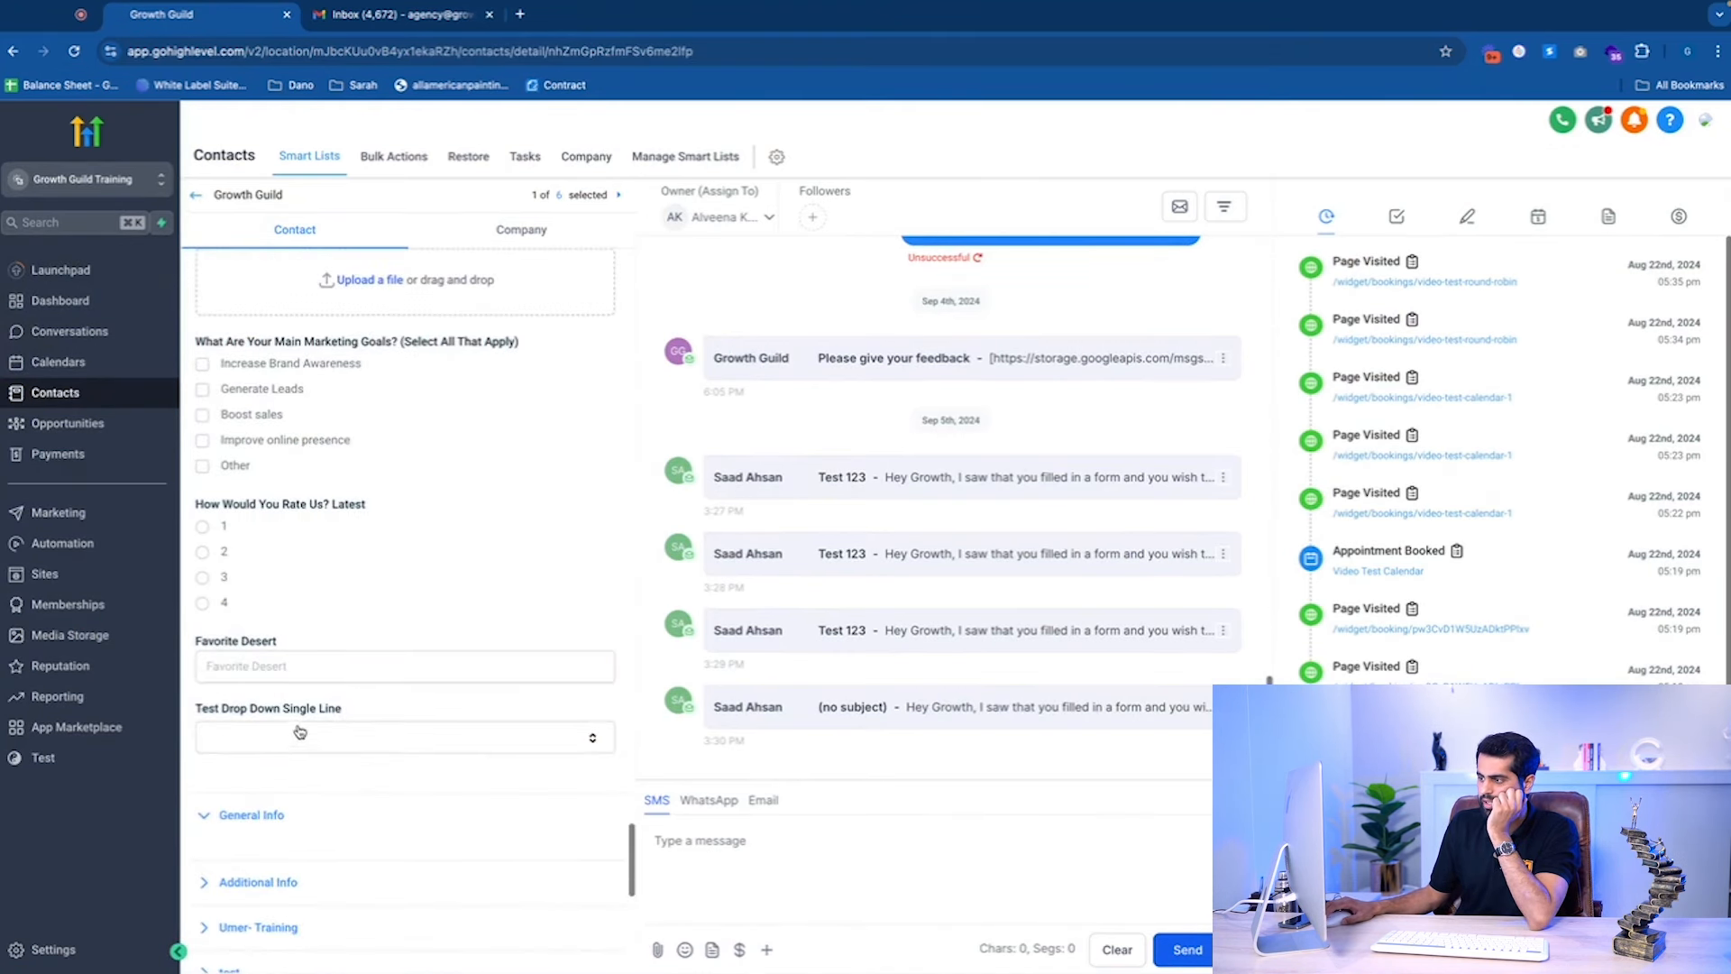
Choose Test 1 in the contact's Test Drop Down Single Line dropdown.
scroll(325, 706, up, 20)
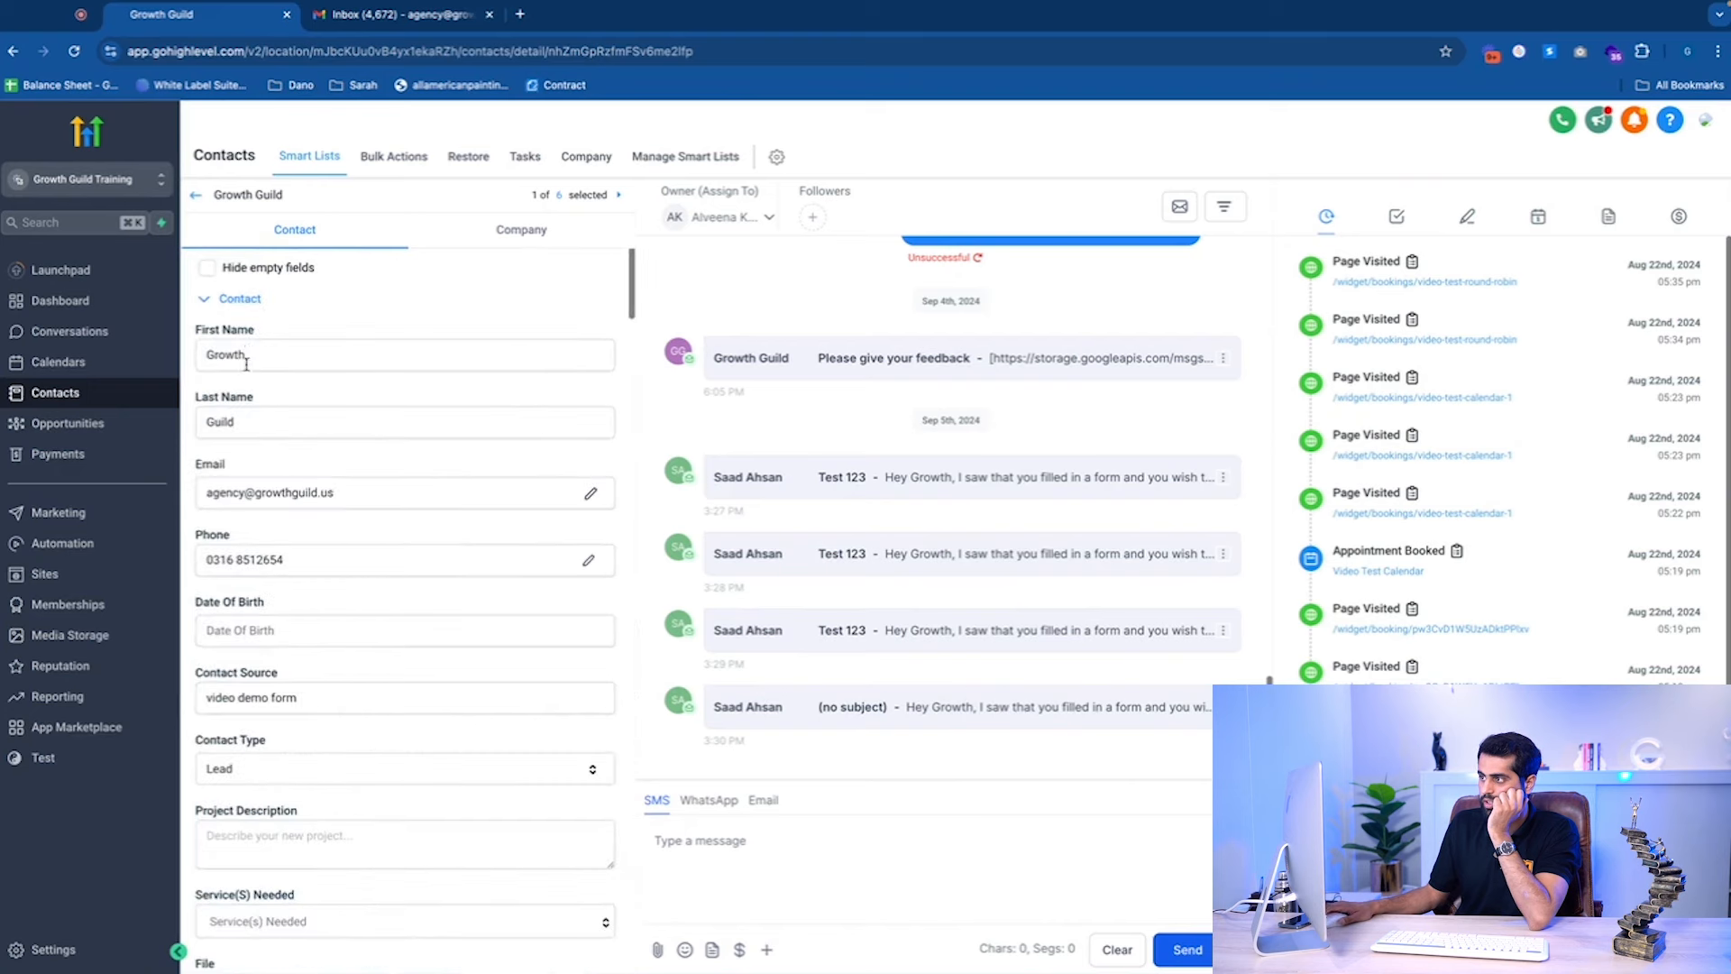
scroll(342, 685, down, 20)
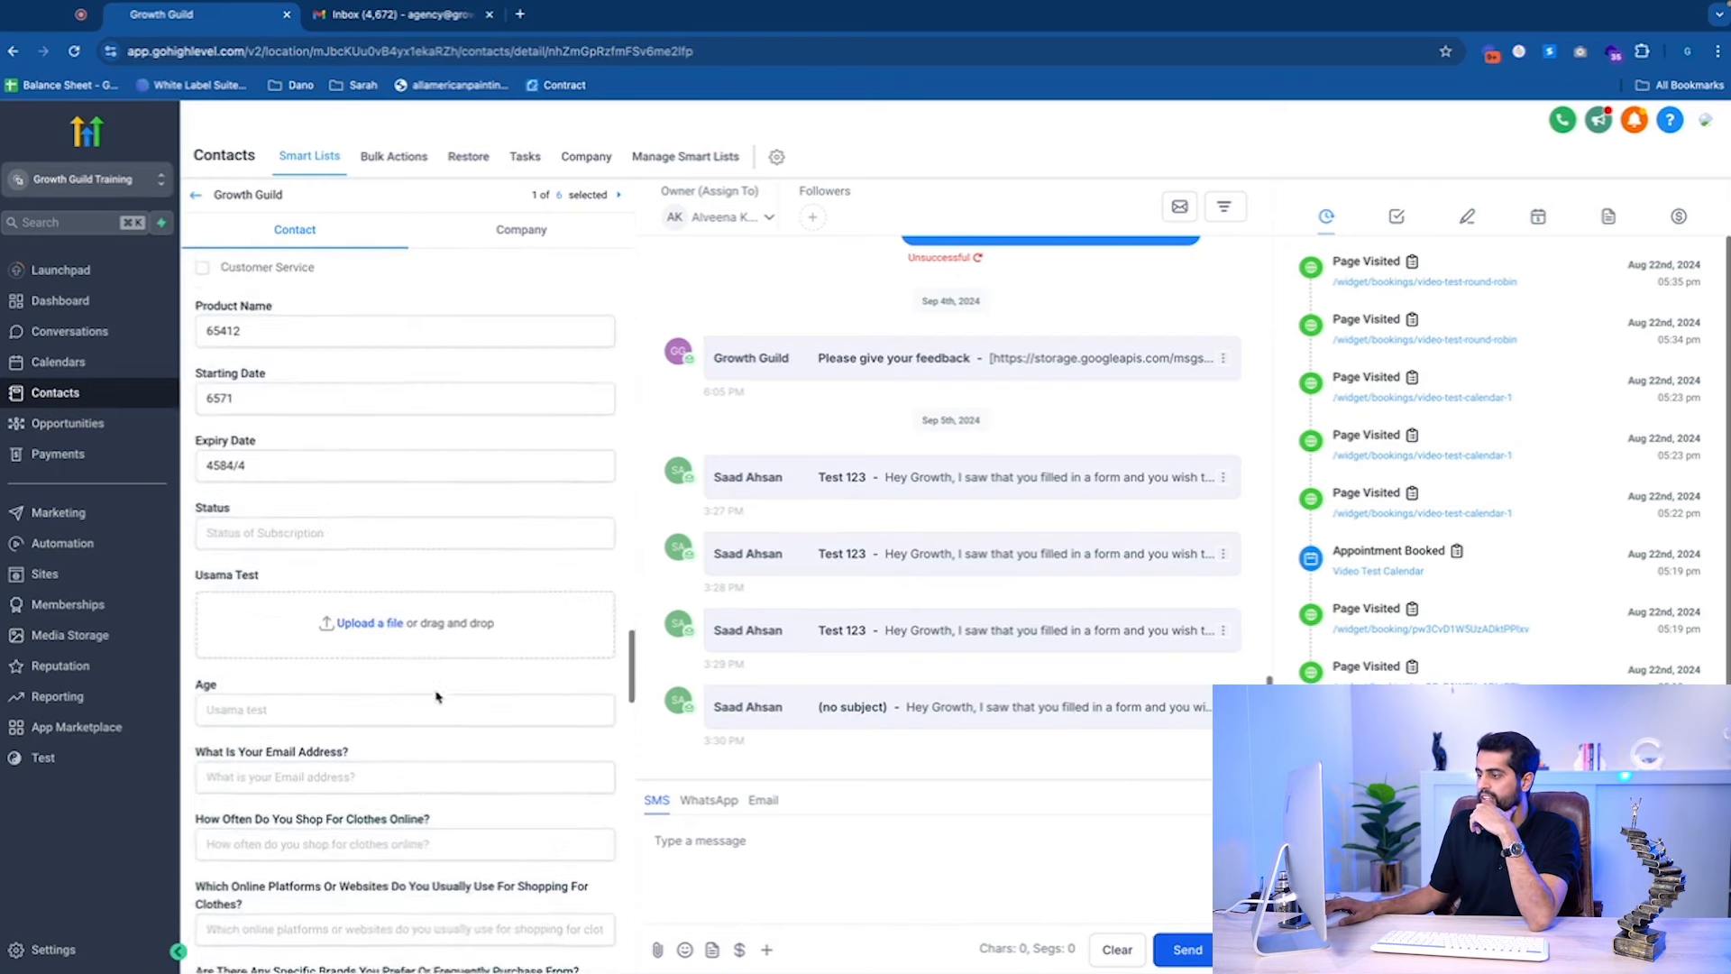
scroll(437, 697, down, 15)
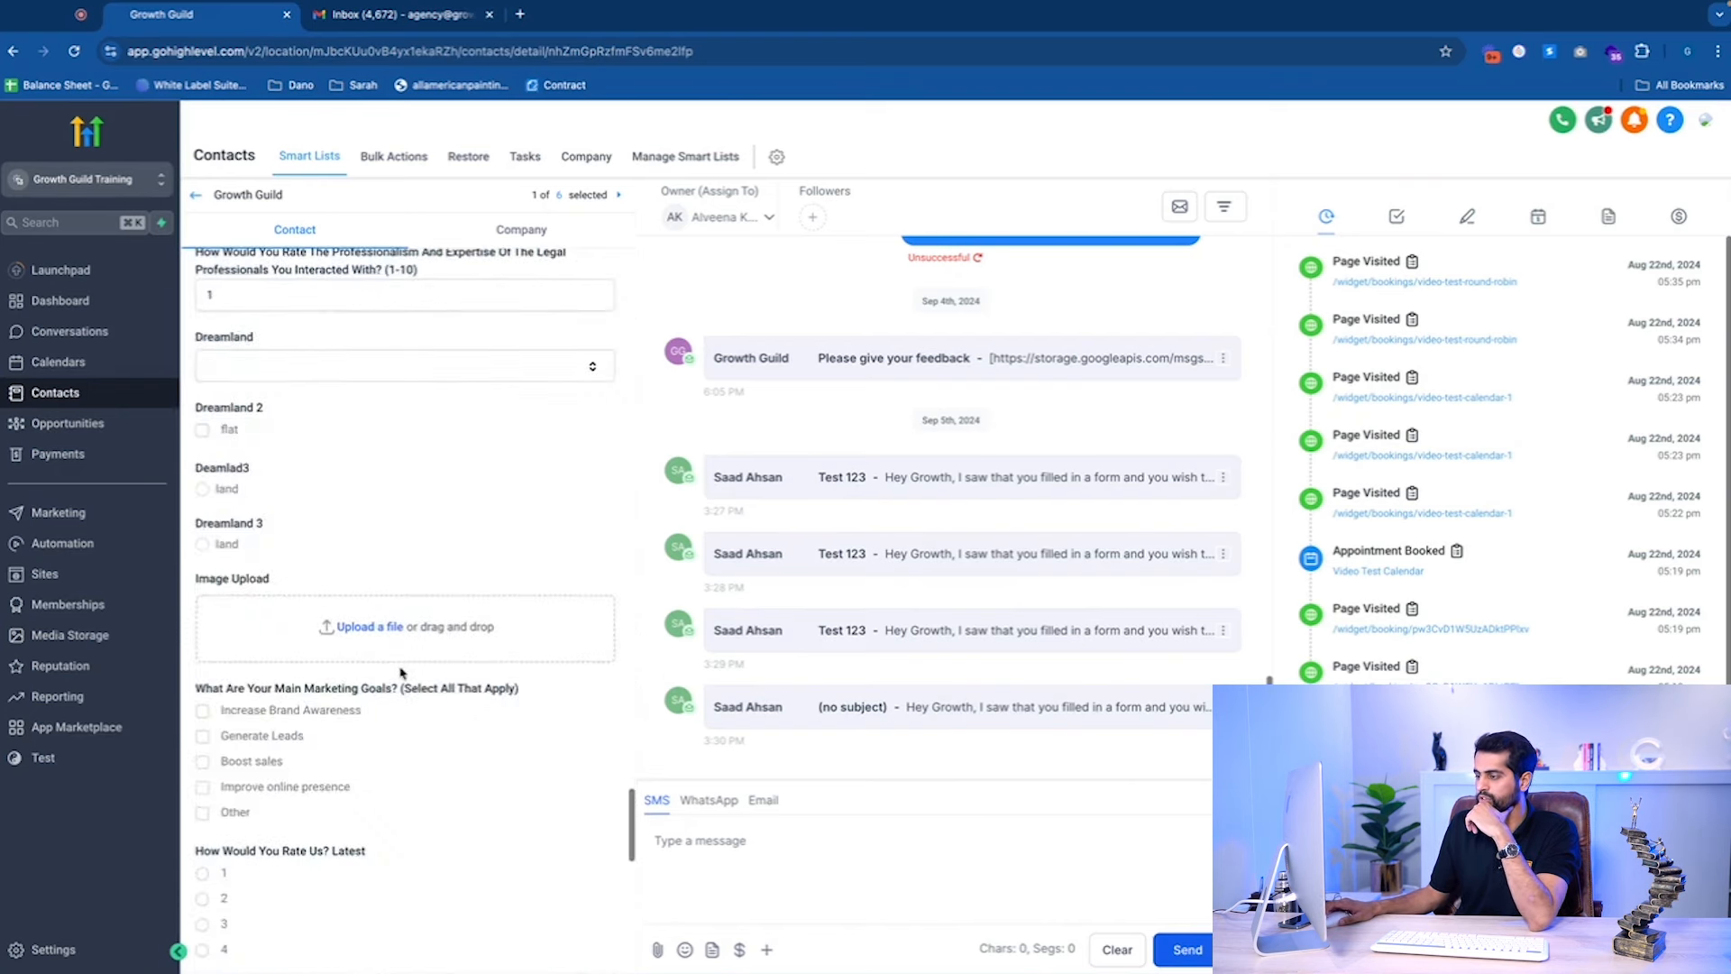
scroll(402, 672, down, 6)
scroll(418, 676, up, 4)
scroll(417, 683, down, 1)
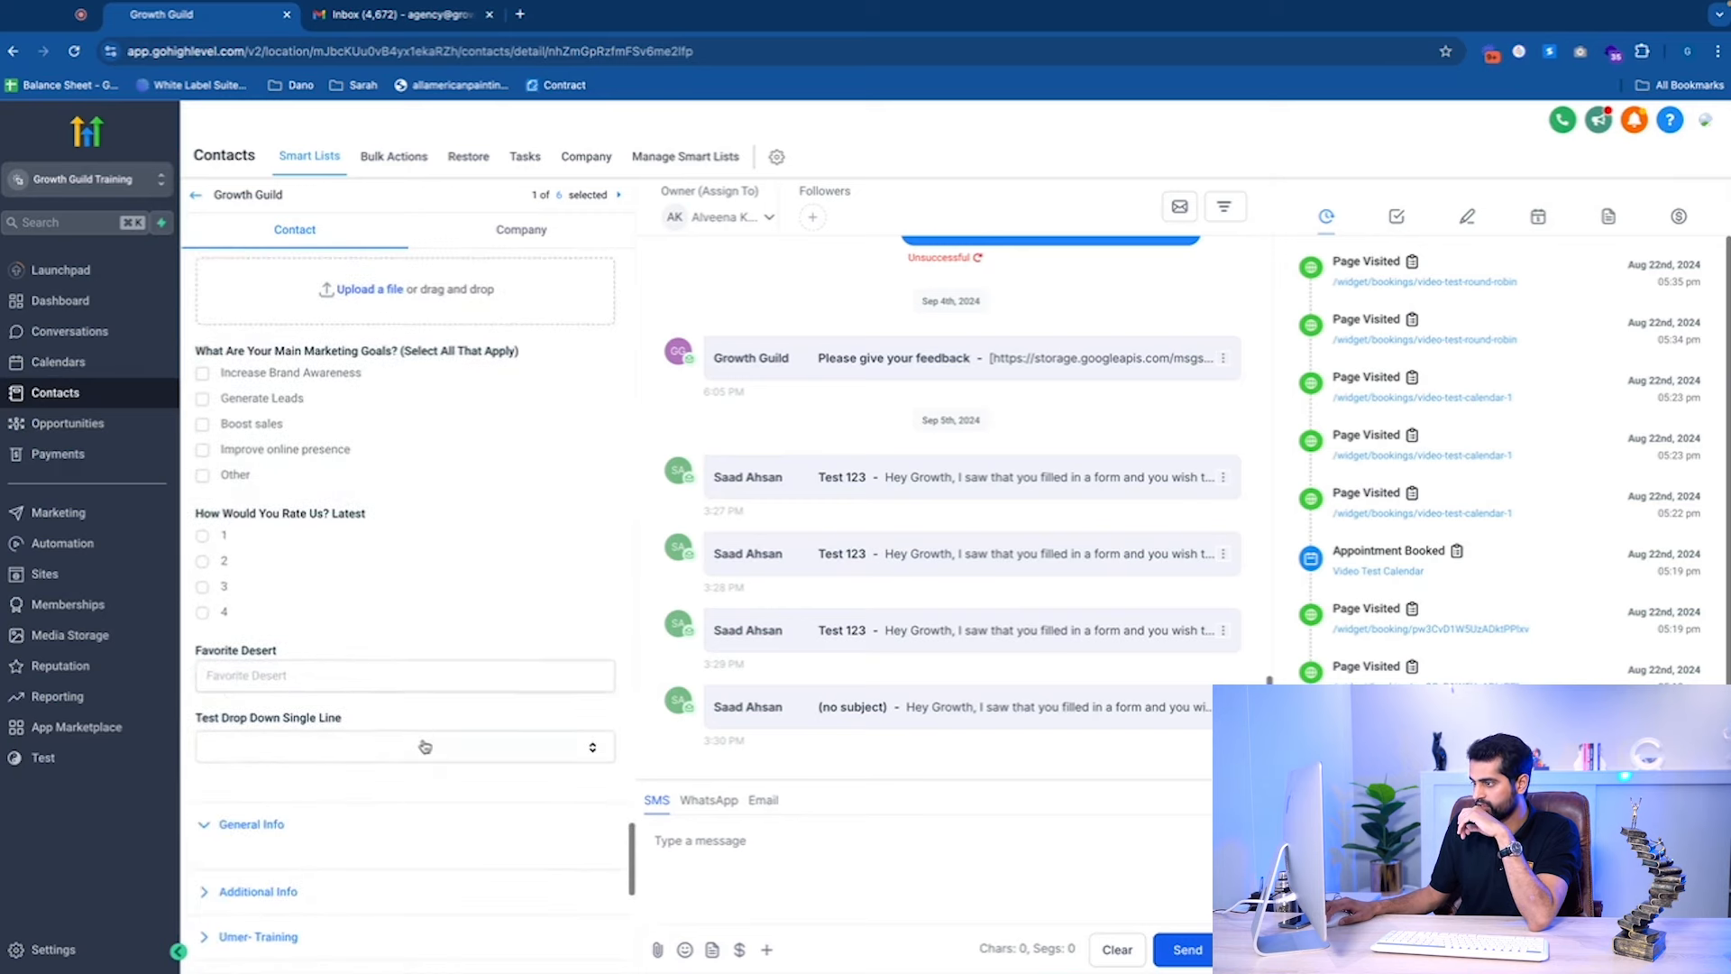
click(425, 747)
click(335, 821)
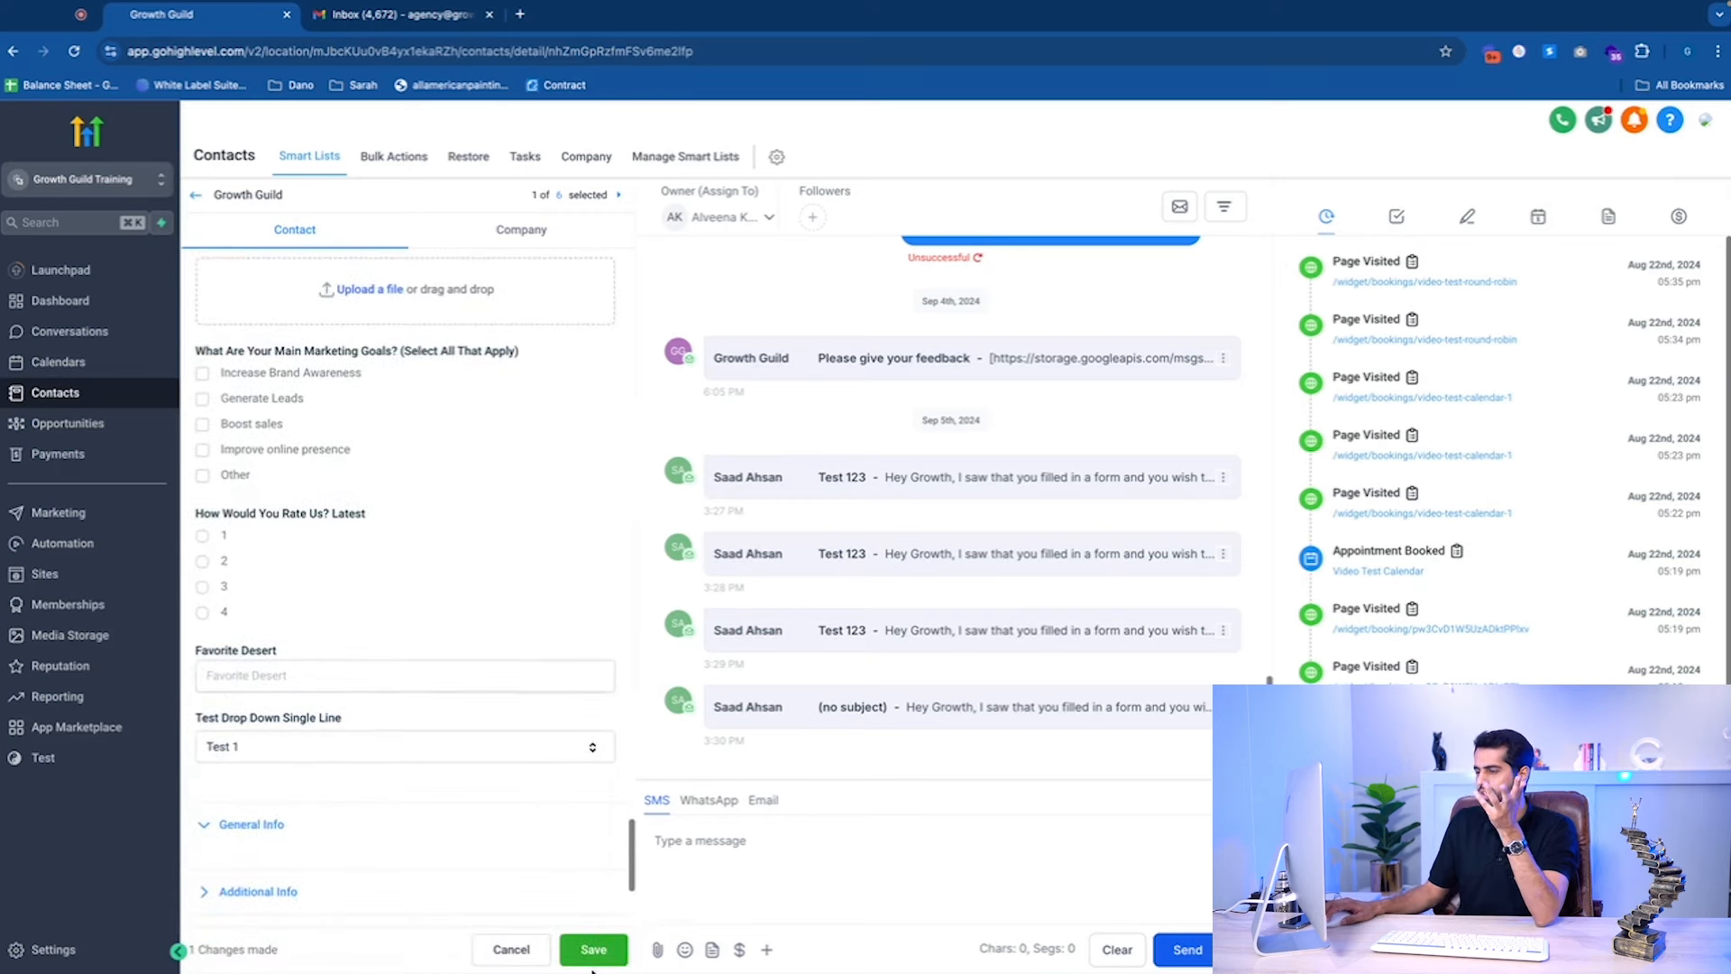